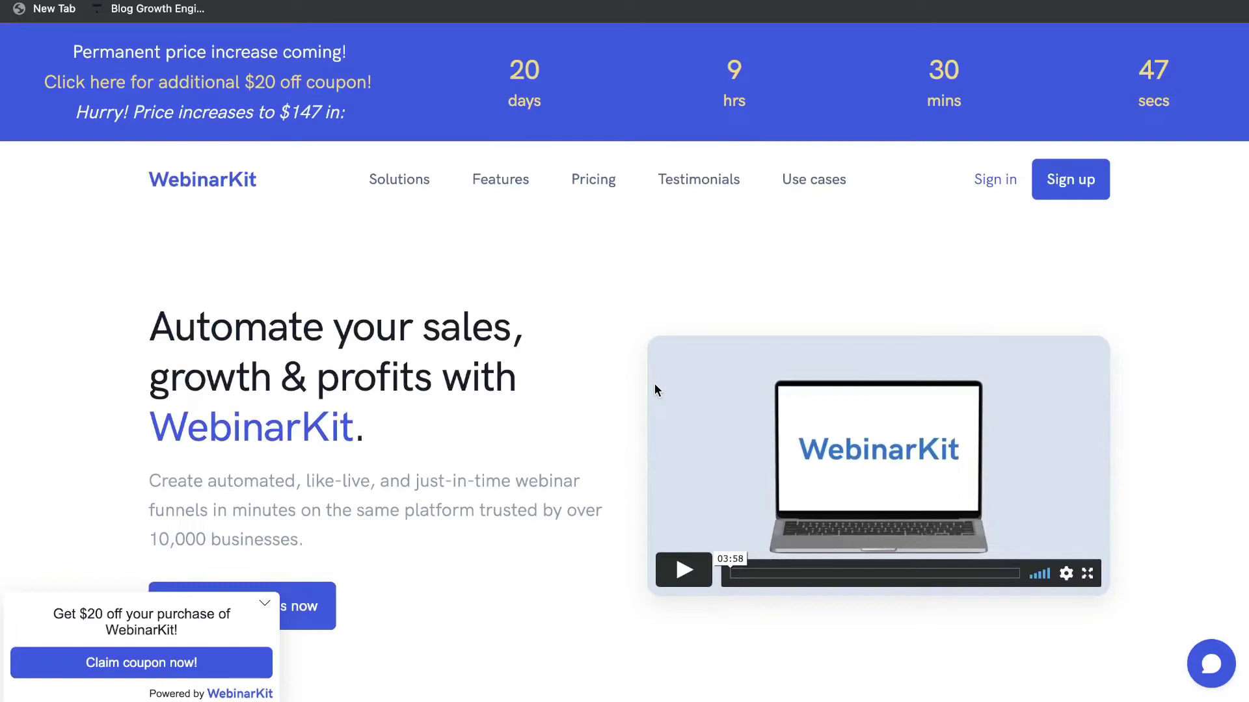
Scroll down to the pricing section and highlight the Automated (evergreen) webinars and just-in-time features.
{"action": "scroll", "coordinate": [655, 384], "scroll_direction": "down", "scroll_amount": 20}
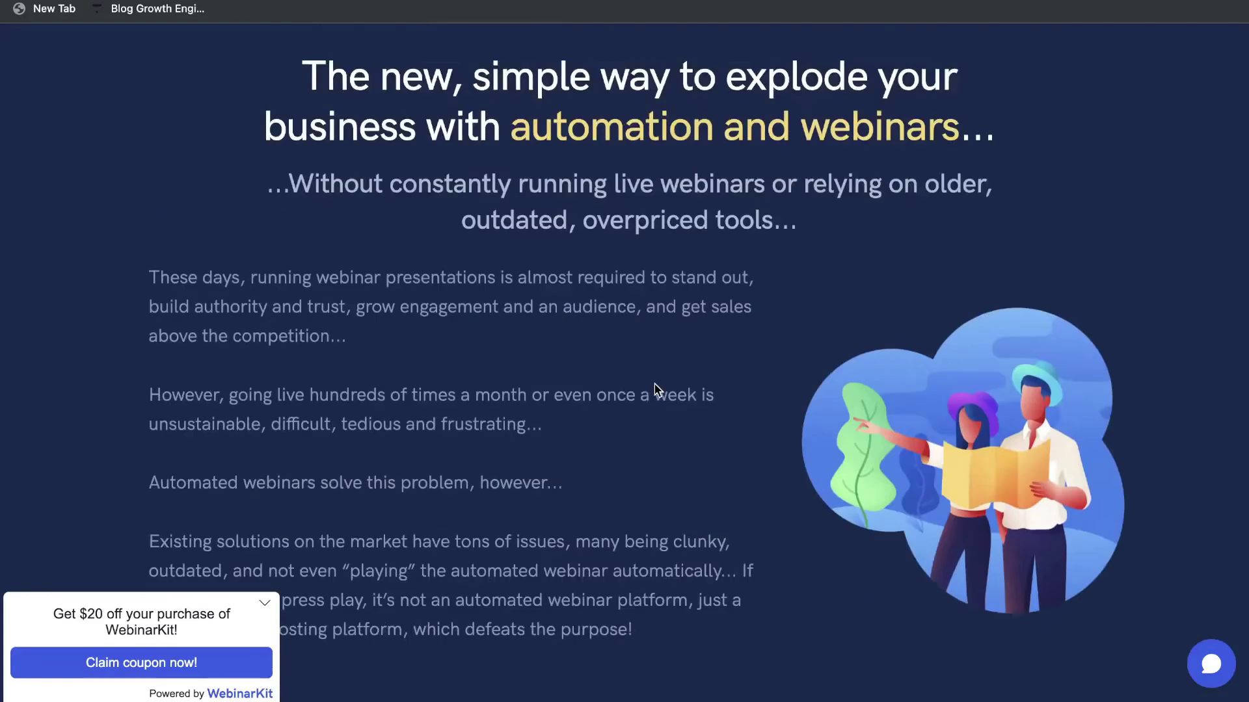
{"action": "scroll", "coordinate": [654, 384], "scroll_direction": "down", "scroll_amount": 20}
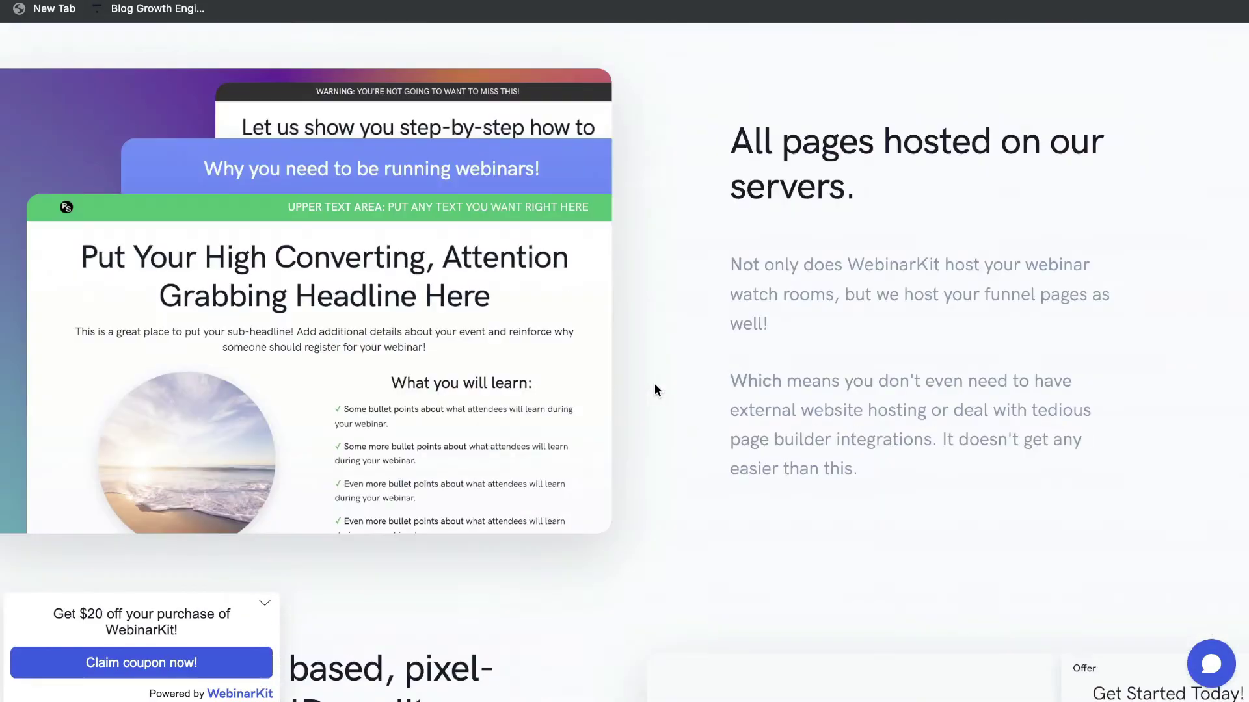
{"action": "scroll", "coordinate": [654, 384], "scroll_direction": "down", "scroll_amount": 10}
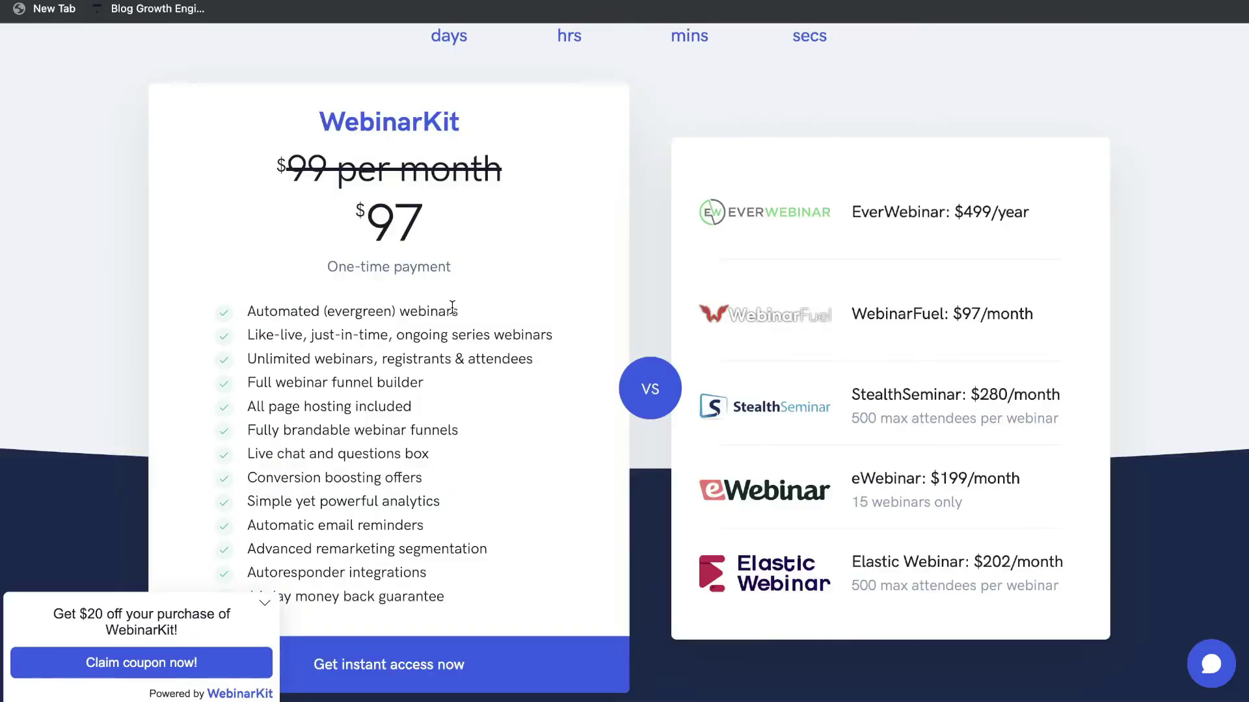
{"action": "scroll", "coordinate": [452, 307], "scroll_direction": "down", "scroll_amount": 1}
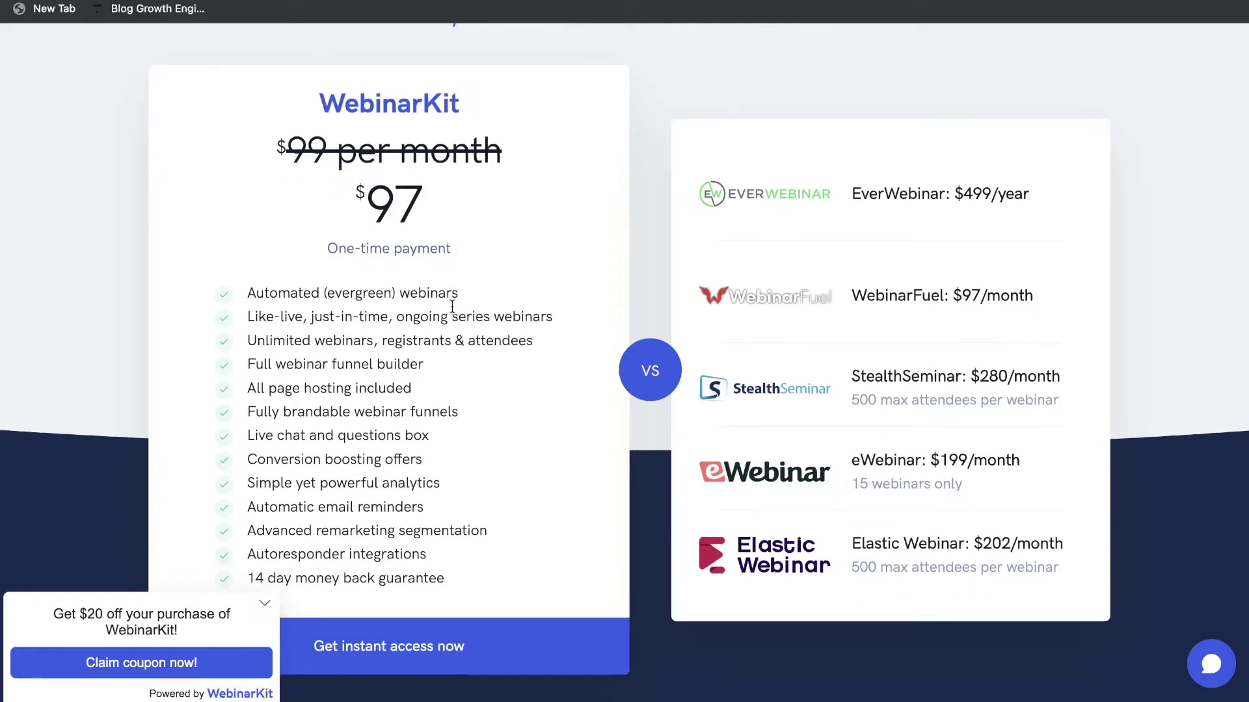
{"action": "scroll", "coordinate": [452, 307], "scroll_direction": "down", "scroll_amount": 1}
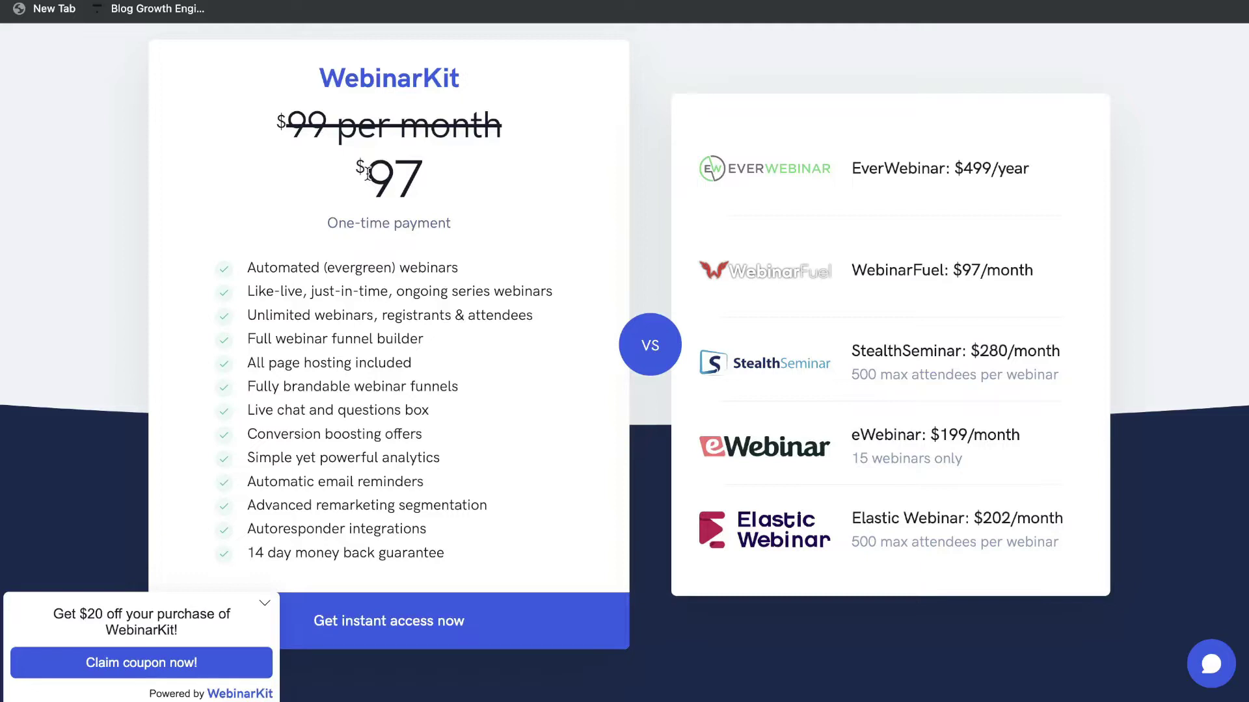
{"action": "scroll", "coordinate": [368, 173], "scroll_direction": "down", "scroll_amount": 1}
{"action": "left_click_drag", "start_coordinate": [365, 163], "coordinate": [454, 187]}
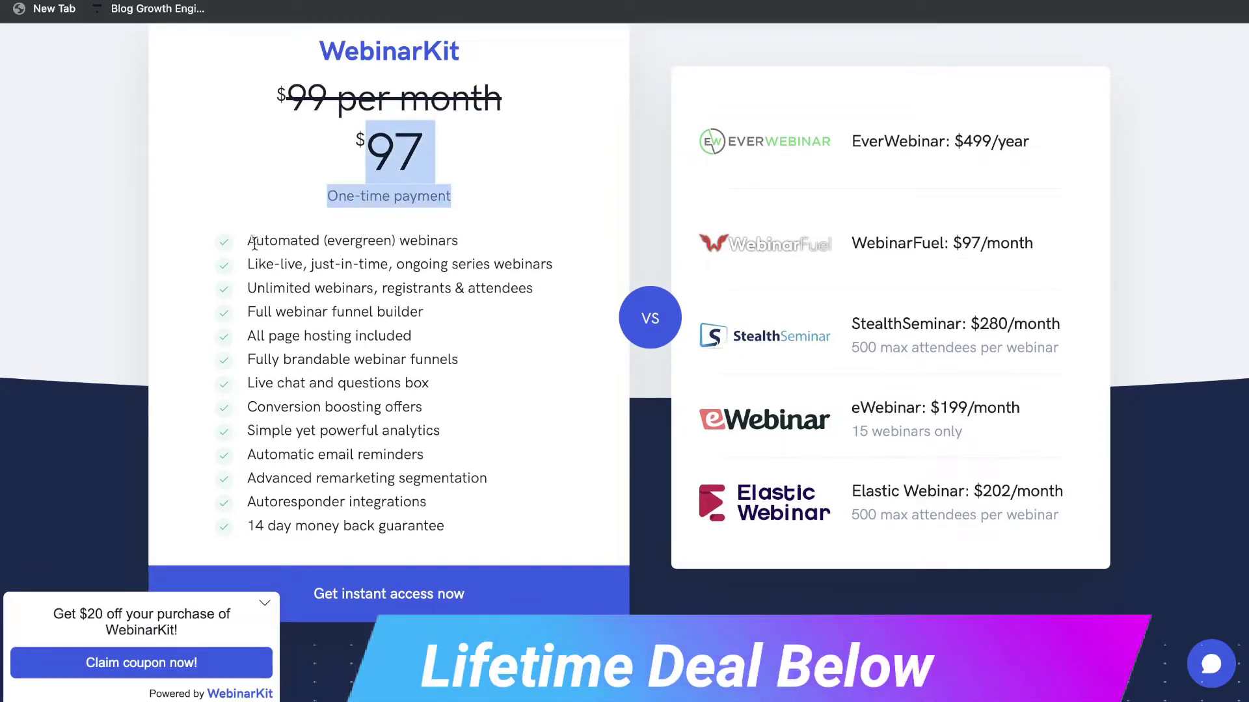
{"action": "left_click_drag", "start_coordinate": [254, 243], "coordinate": [455, 242]}
{"action": "left_click_drag", "start_coordinate": [314, 263], "coordinate": [401, 258]}
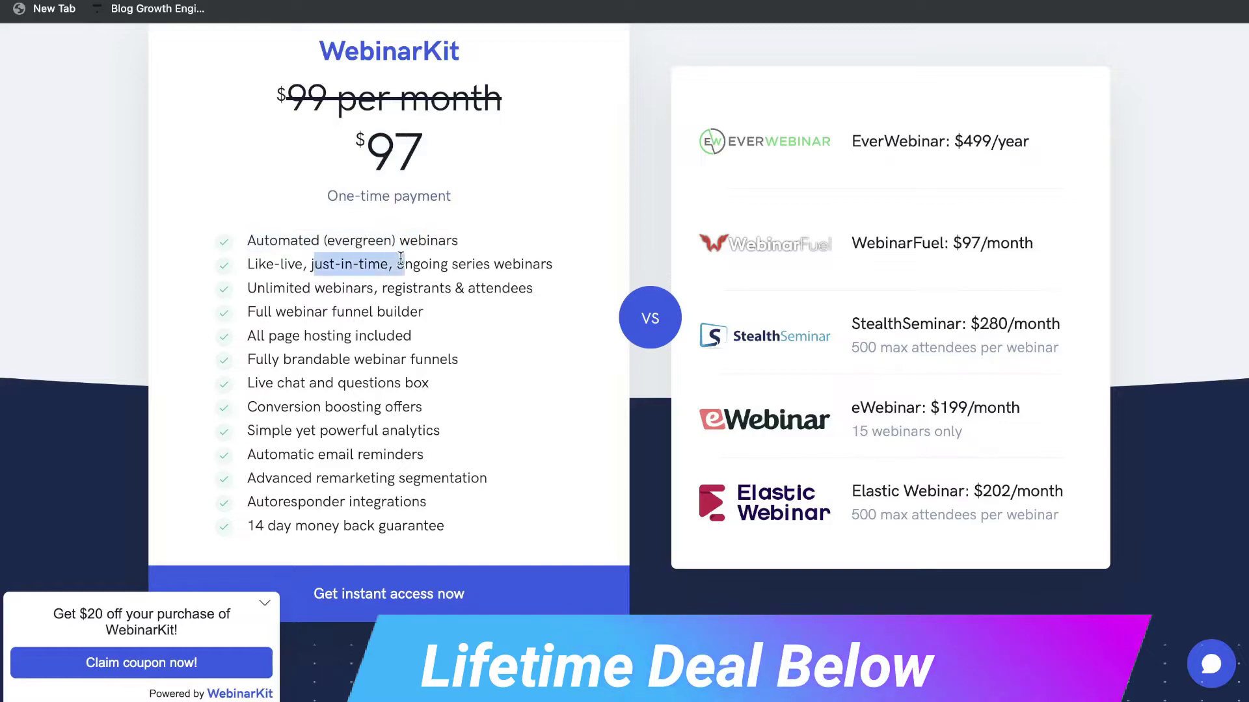
Highlight the unlimited registrants & attendees line and the next feature line.
{"action": "scroll", "coordinate": [462, 275], "scroll_direction": "down", "scroll_amount": 1}
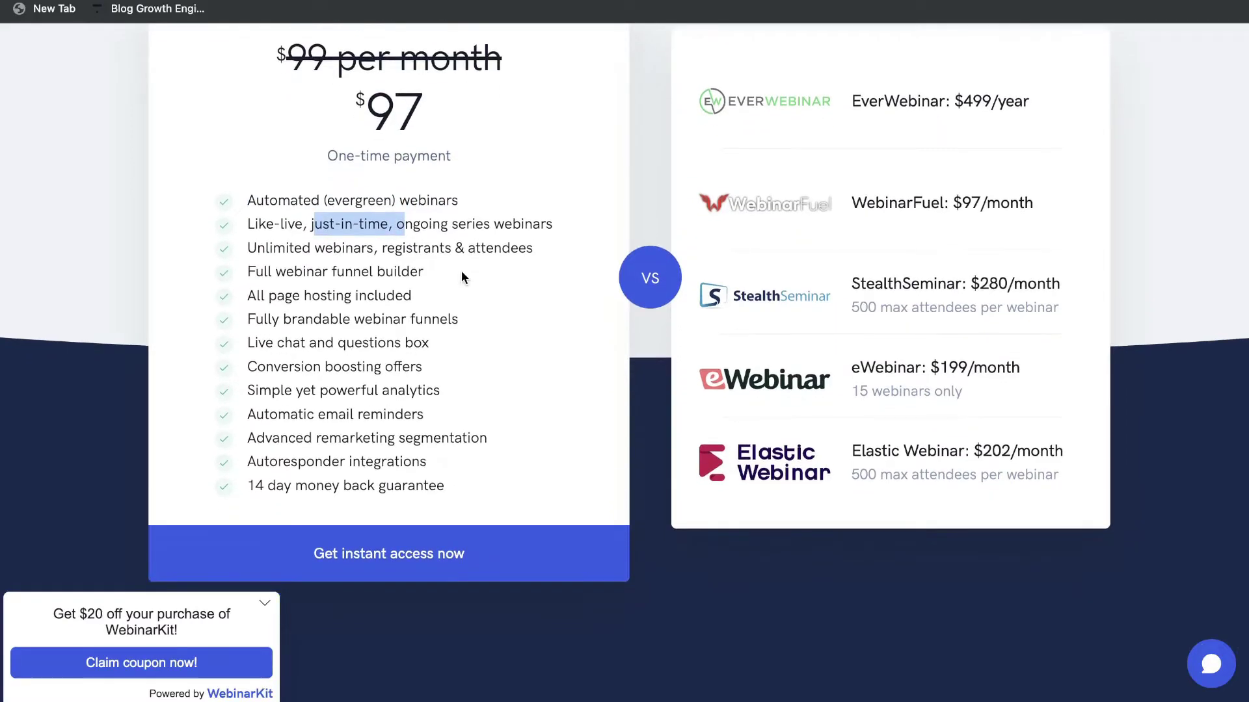
{"action": "scroll", "coordinate": [448, 272], "scroll_direction": "down", "scroll_amount": 1}
{"action": "left_click_drag", "start_coordinate": [372, 242], "coordinate": [218, 246]}
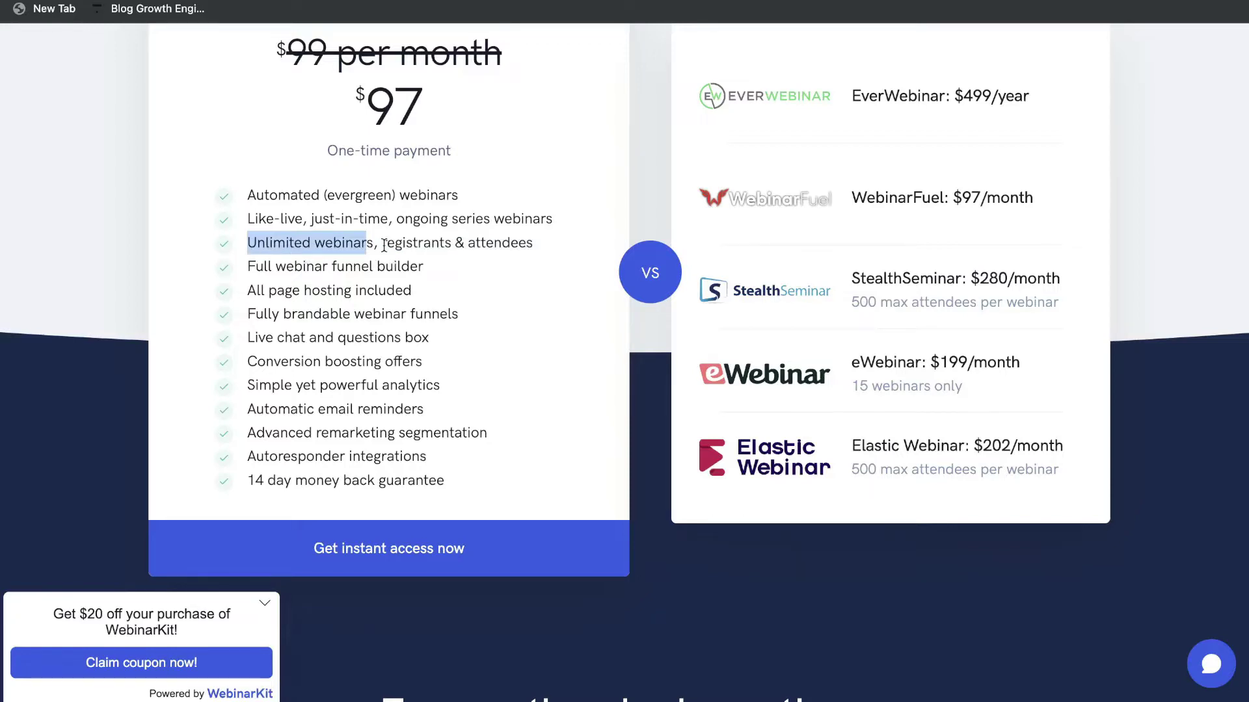
{"action": "left_click_drag", "start_coordinate": [382, 245], "coordinate": [532, 257]}
{"action": "scroll", "coordinate": [510, 298], "scroll_direction": "down", "scroll_amount": 1}
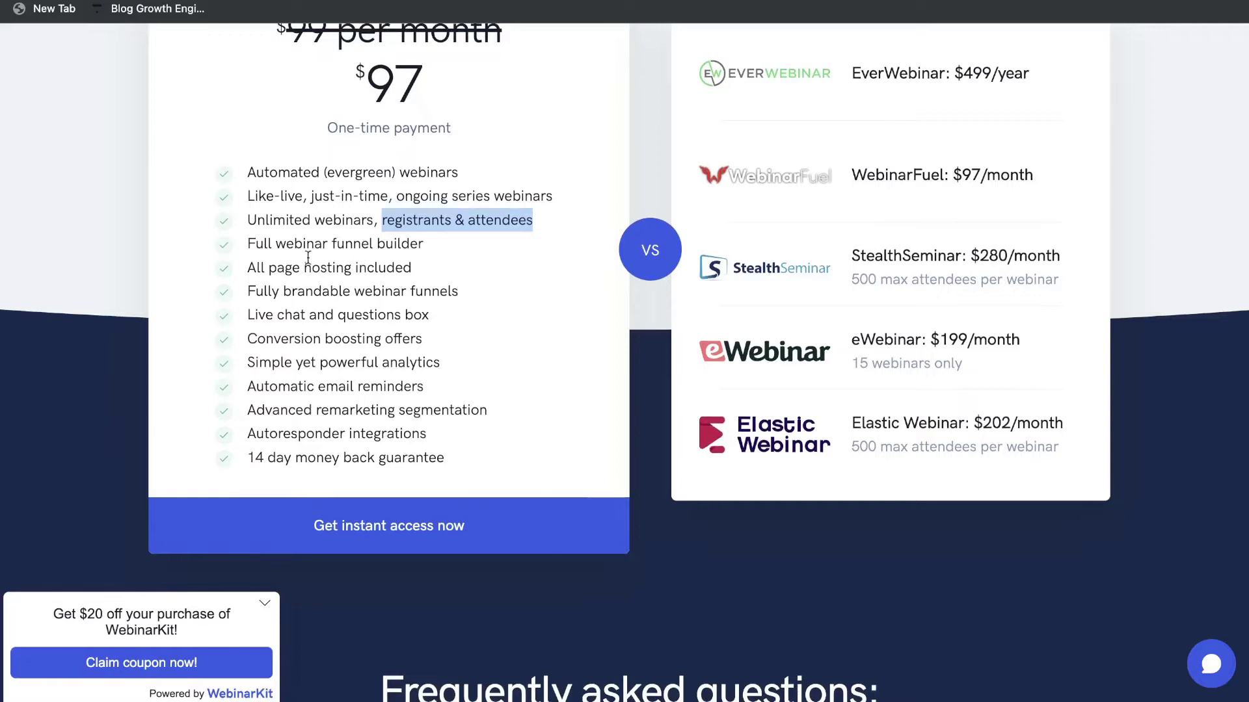
{"action": "scroll", "coordinate": [319, 261], "scroll_direction": "down", "scroll_amount": 1}
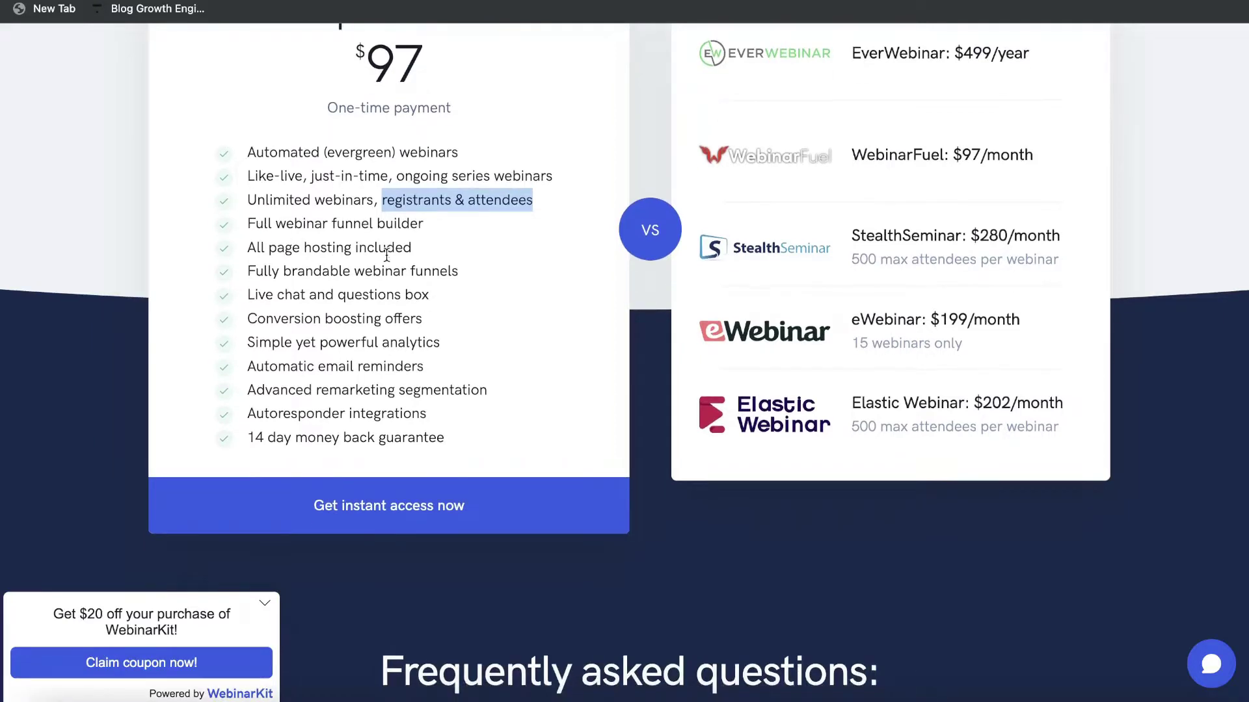
{"action": "left_click_drag", "start_coordinate": [313, 248], "coordinate": [431, 259]}
Highlight the Conversion boosting offers feature and the 14 day money back guarantee.
{"action": "scroll", "coordinate": [410, 312], "scroll_direction": "down", "scroll_amount": 1}
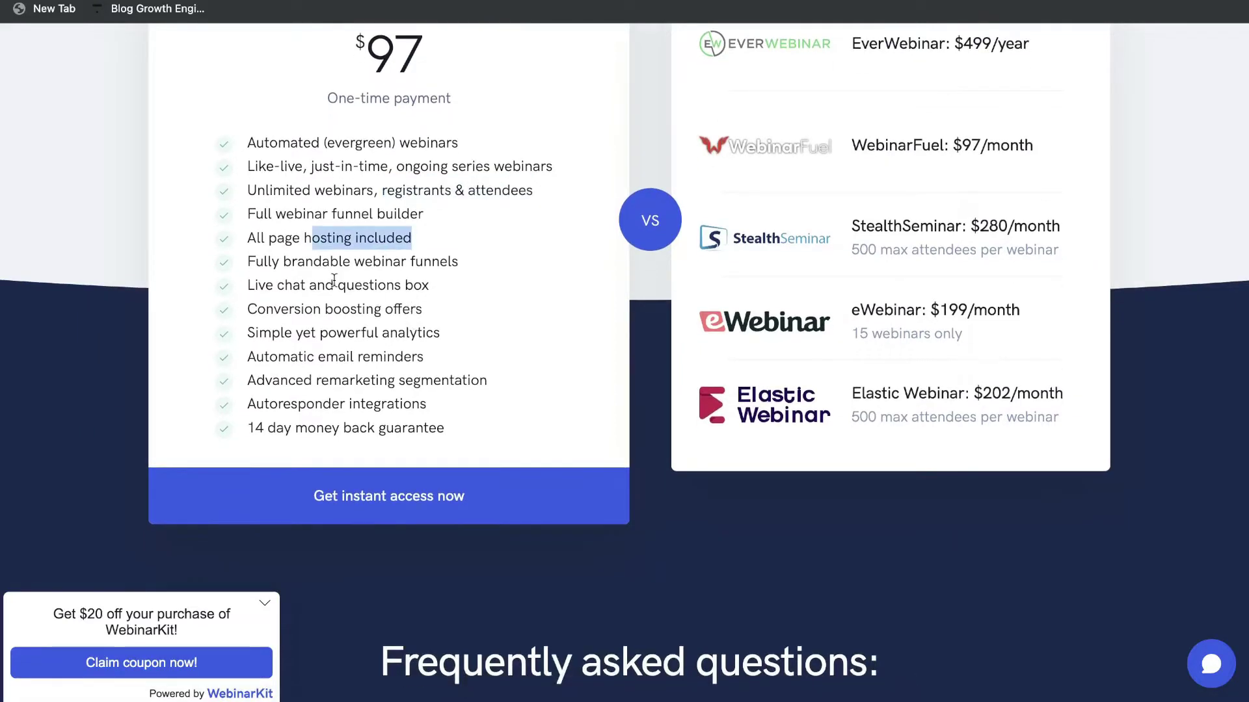
{"action": "scroll", "coordinate": [451, 282], "scroll_direction": "down", "scroll_amount": 1}
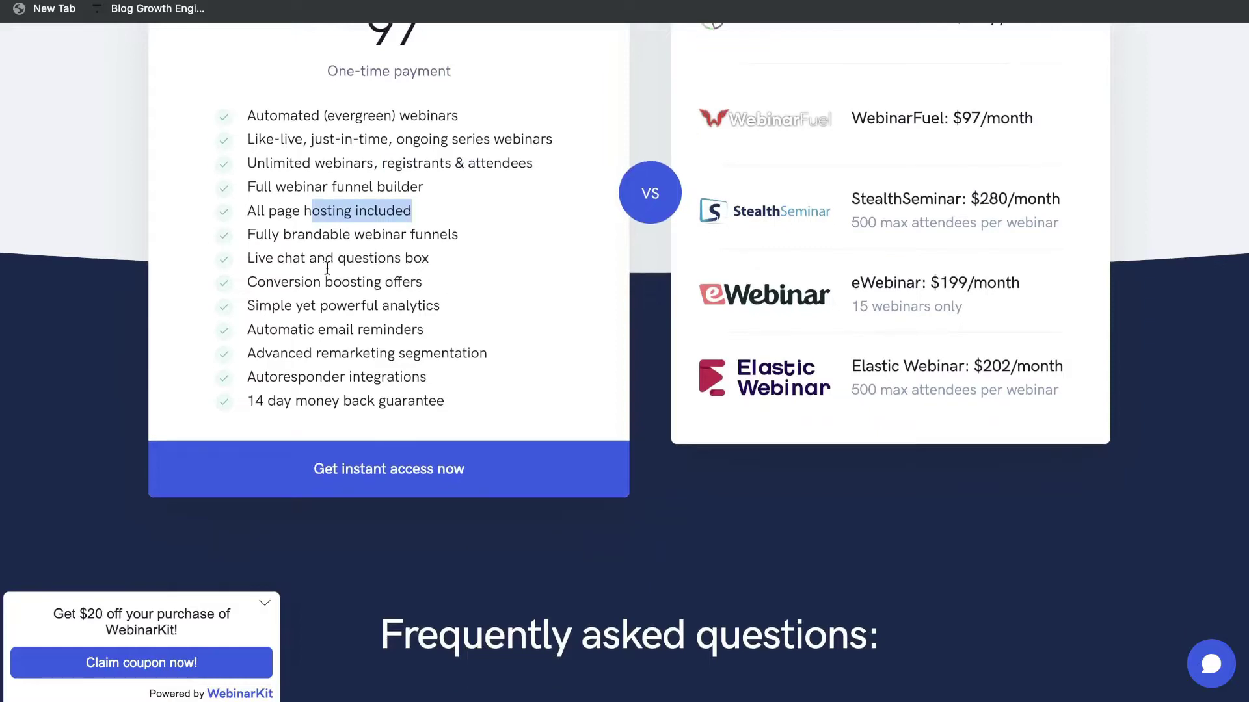
{"action": "scroll", "coordinate": [376, 264], "scroll_direction": "down", "scroll_amount": 1}
{"action": "triple_click", "coordinate": [376, 265]}
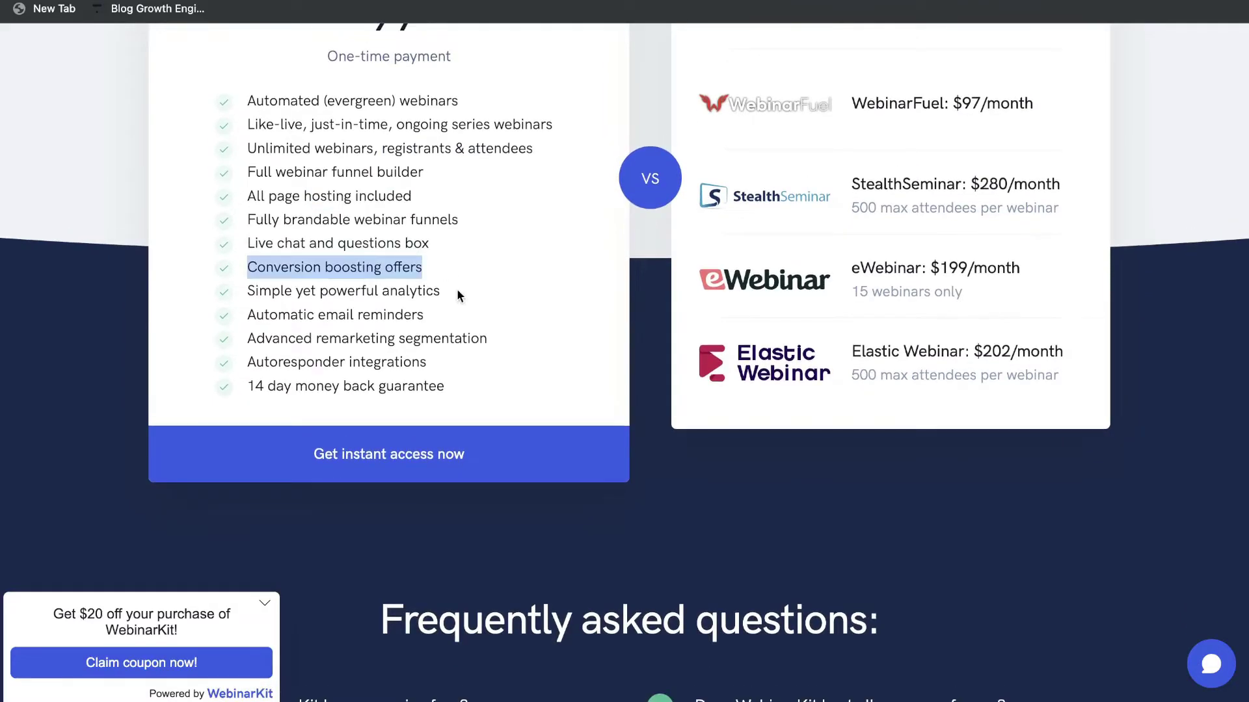
{"action": "scroll", "coordinate": [470, 307], "scroll_direction": "down", "scroll_amount": 1}
{"action": "scroll", "coordinate": [435, 337], "scroll_direction": "down", "scroll_amount": 1}
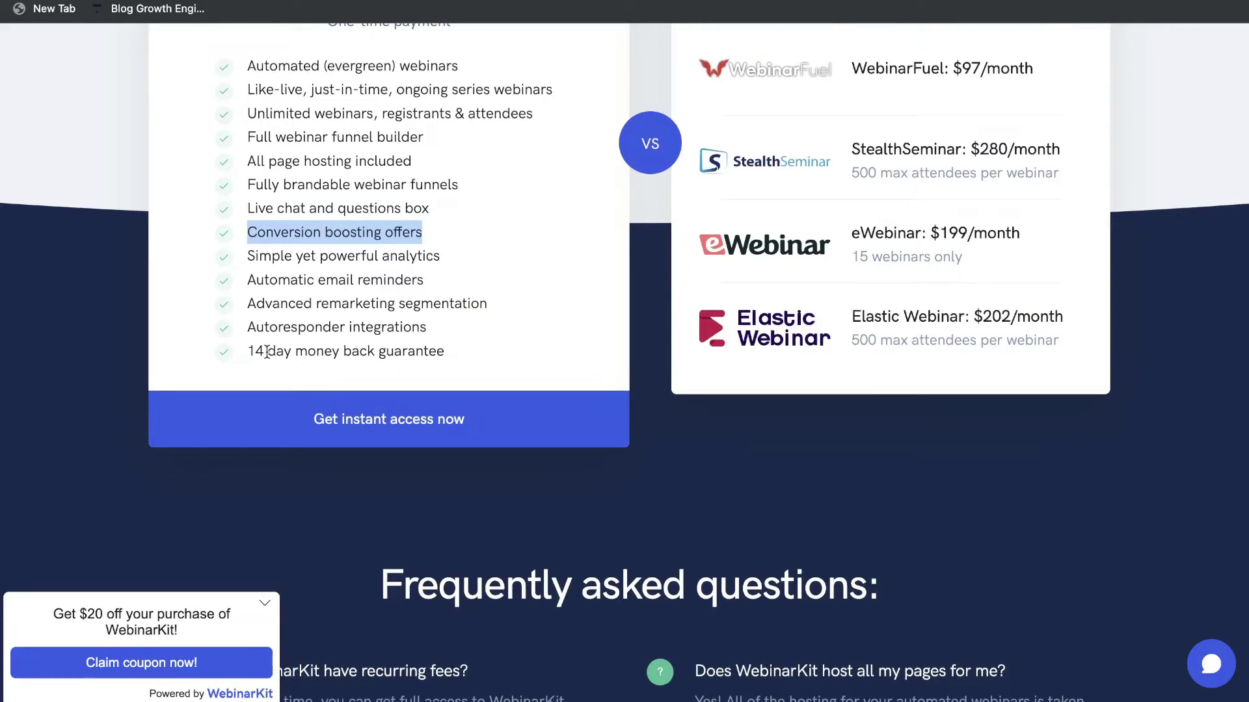
{"action": "left_click_drag", "start_coordinate": [255, 351], "coordinate": [399, 351]}
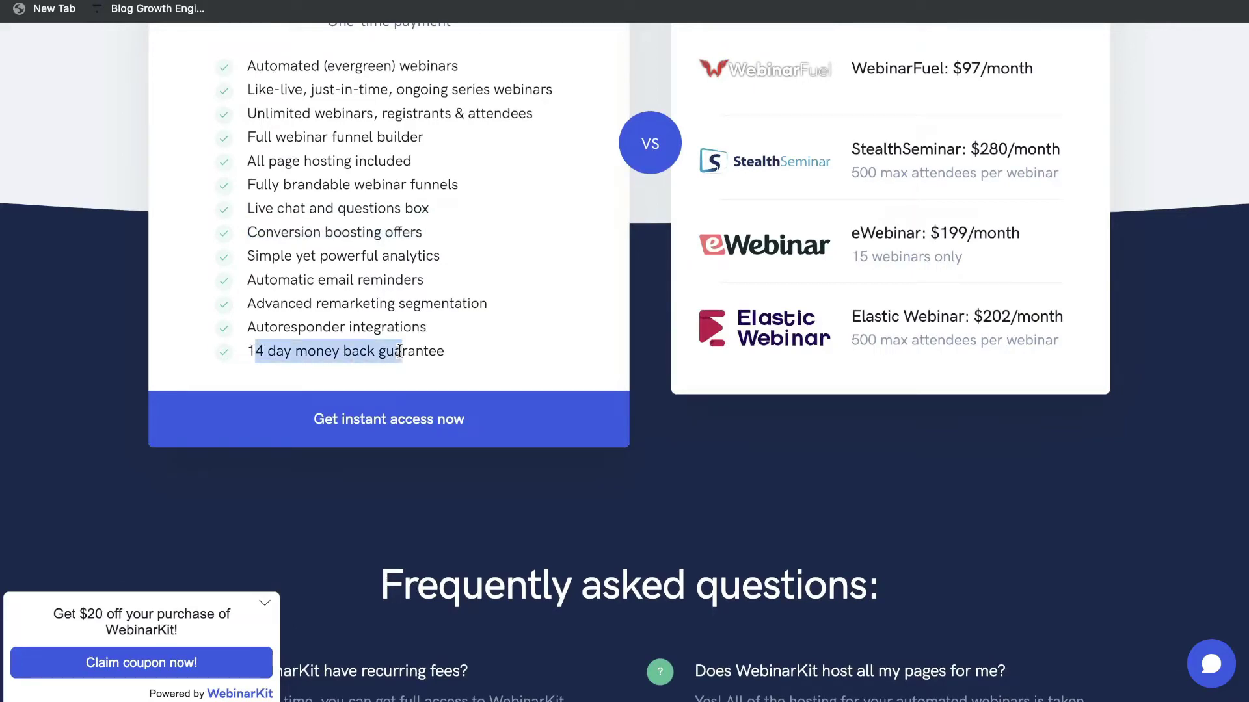
Highlight the $97 one-time price against WebinarFuel's $97/month and EverWebinar's $499/year.
{"action": "left_click", "coordinate": [400, 351]}
{"action": "scroll", "coordinate": [657, 224], "scroll_direction": "up", "scroll_amount": 5}
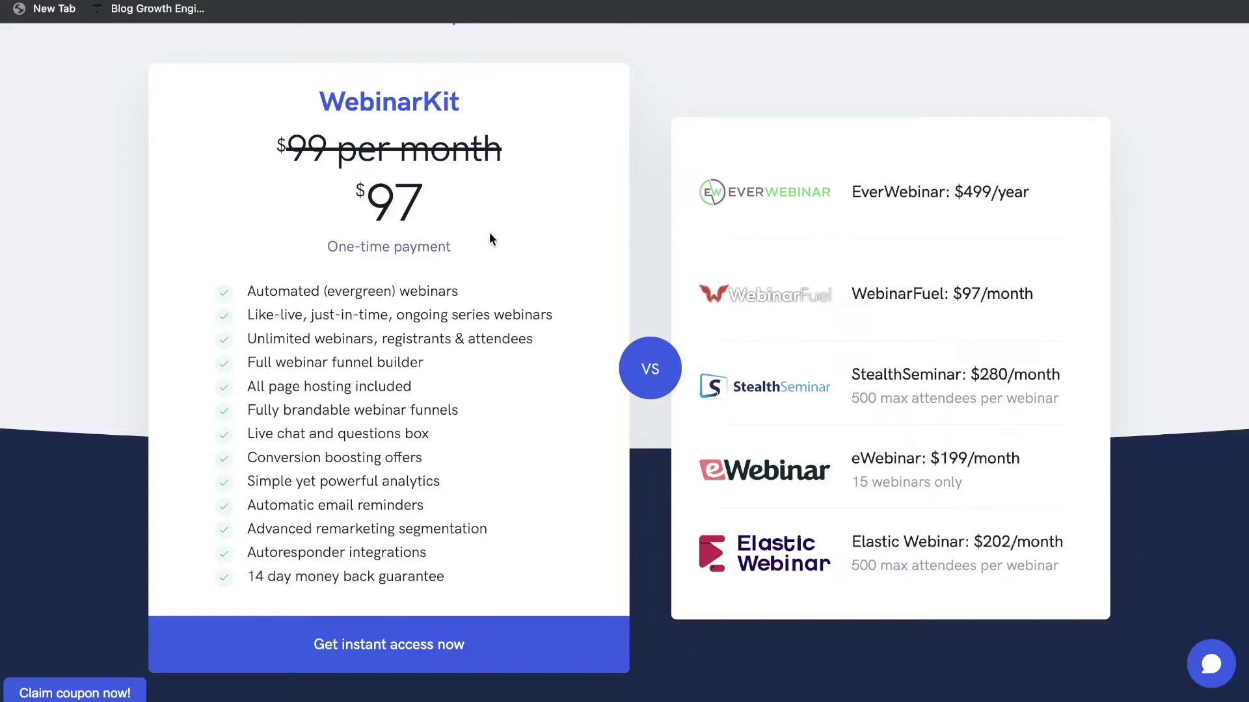
{"action": "left_click_drag", "start_coordinate": [363, 208], "coordinate": [493, 208]}
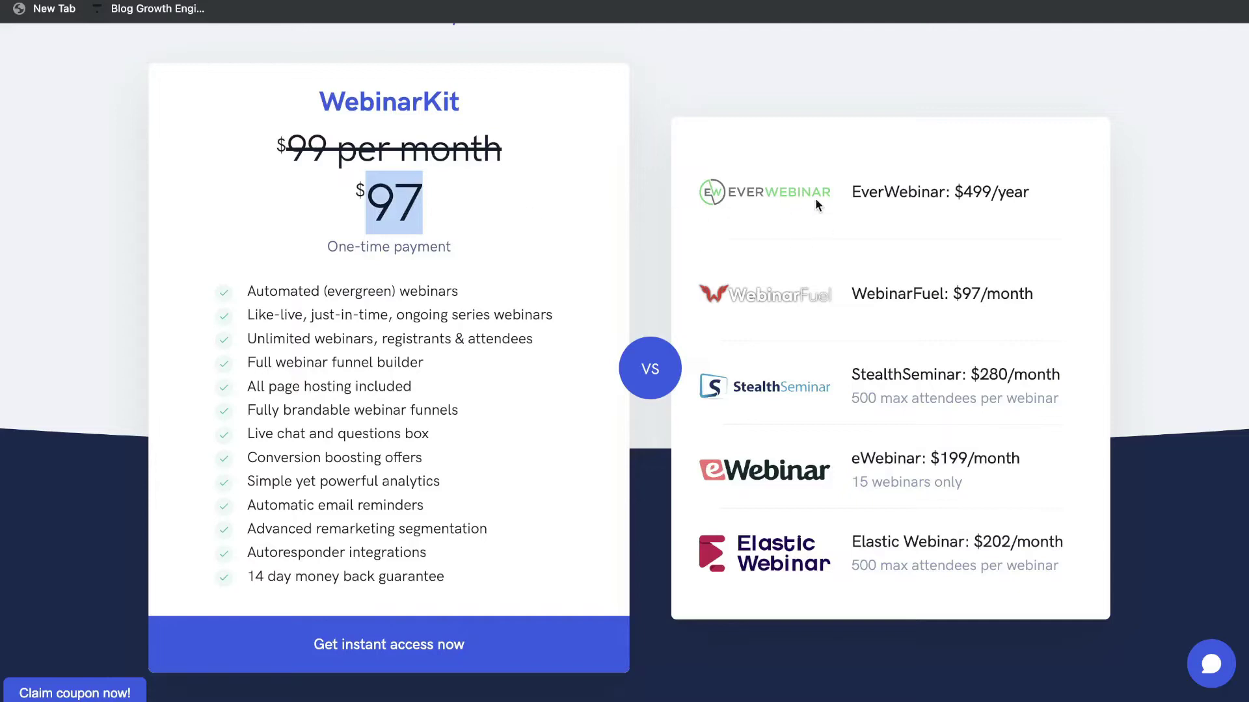
{"action": "left_click_drag", "start_coordinate": [952, 194], "coordinate": [1031, 194]}
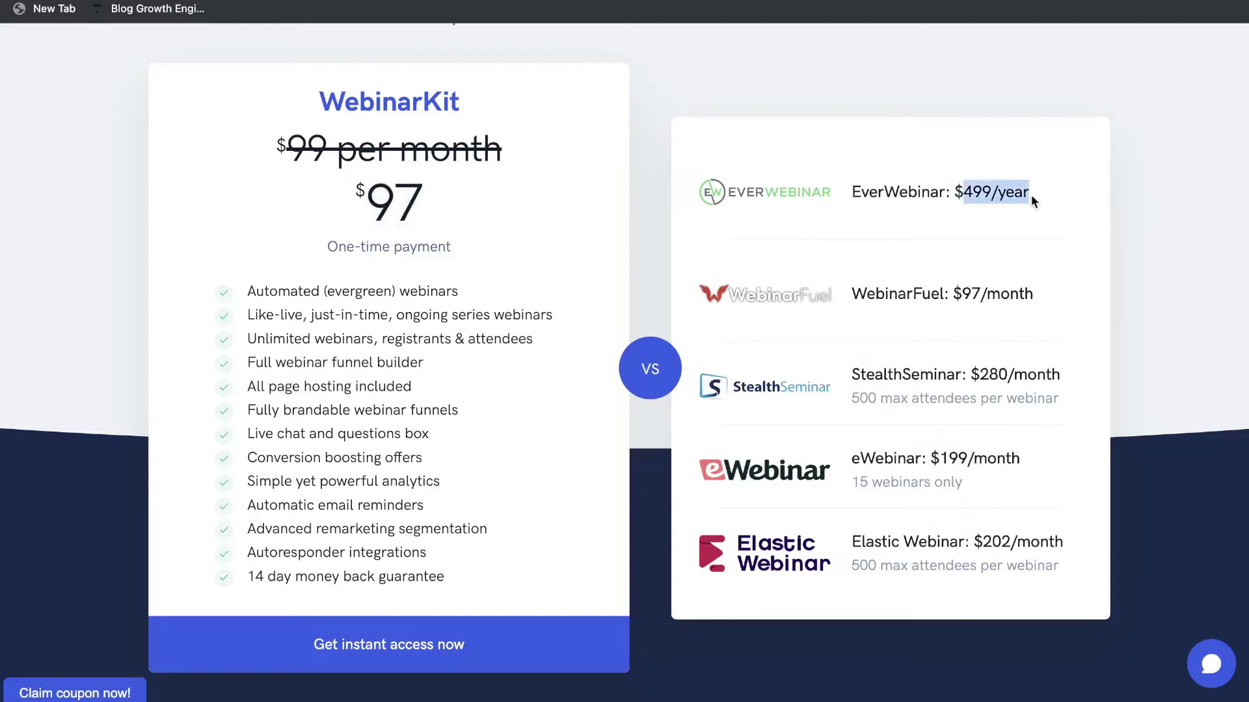
{"action": "scroll", "coordinate": [1000, 320], "scroll_direction": "down", "scroll_amount": 1}
{"action": "left_click_drag", "start_coordinate": [852, 240], "coordinate": [1031, 244]}
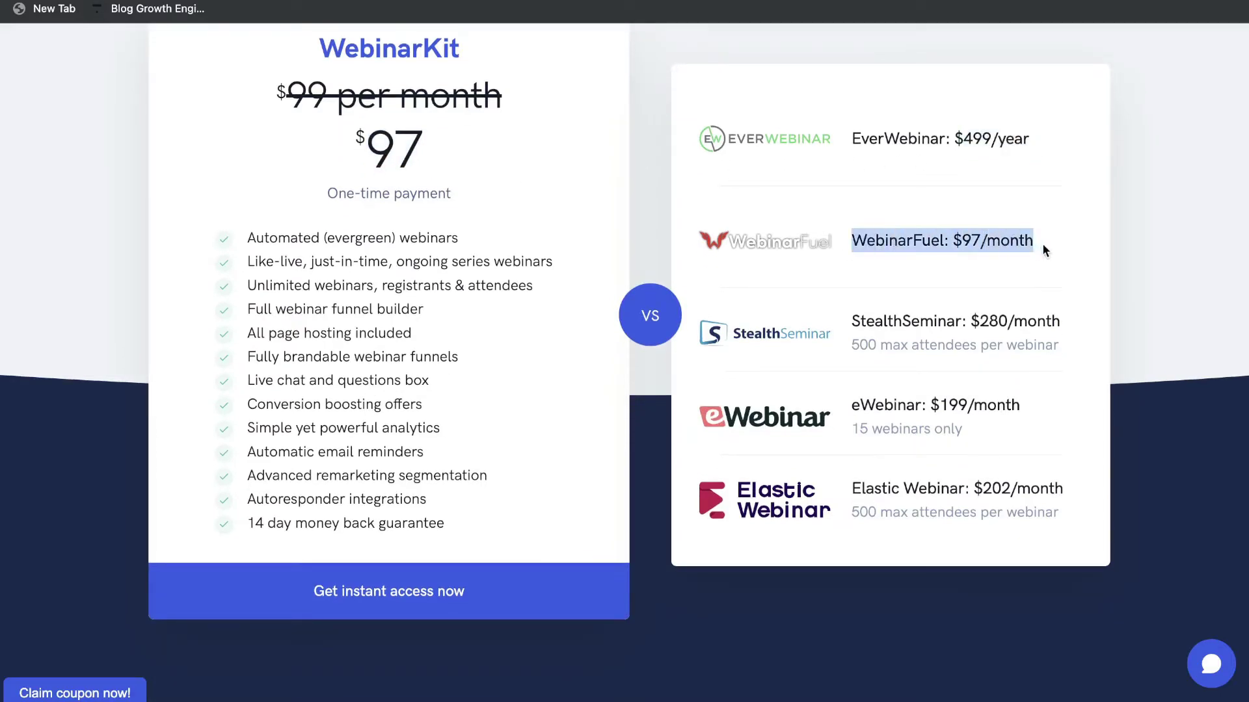
{"action": "scroll", "coordinate": [1025, 255], "scroll_direction": "down", "scroll_amount": 1}
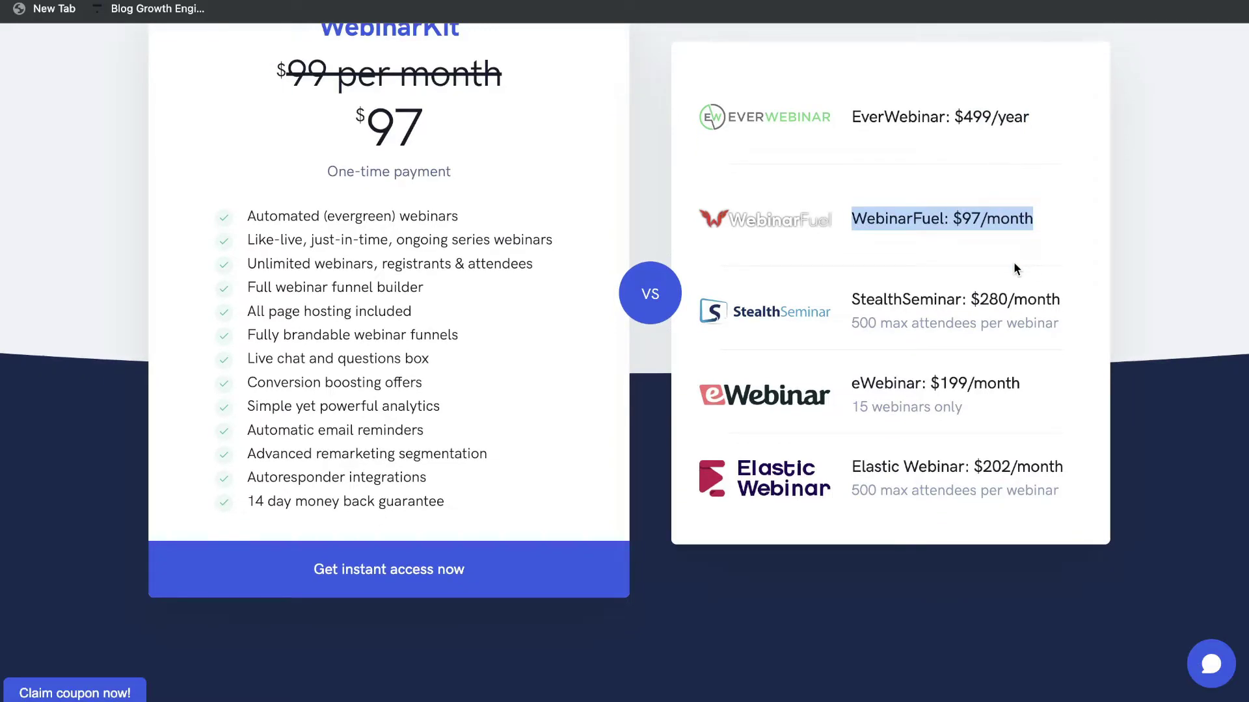
{"action": "scroll", "coordinate": [1015, 267], "scroll_direction": "up", "scroll_amount": 1}
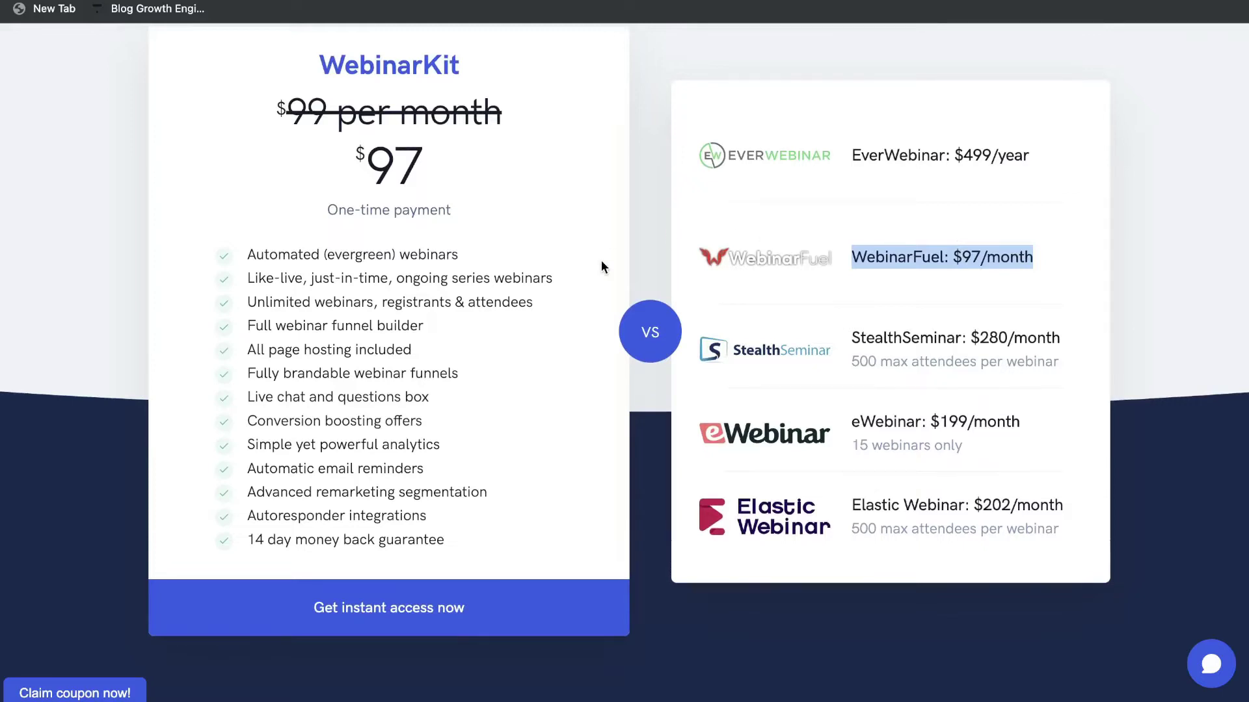
{"action": "scroll", "coordinate": [601, 266], "scroll_direction": "up", "scroll_amount": 1}
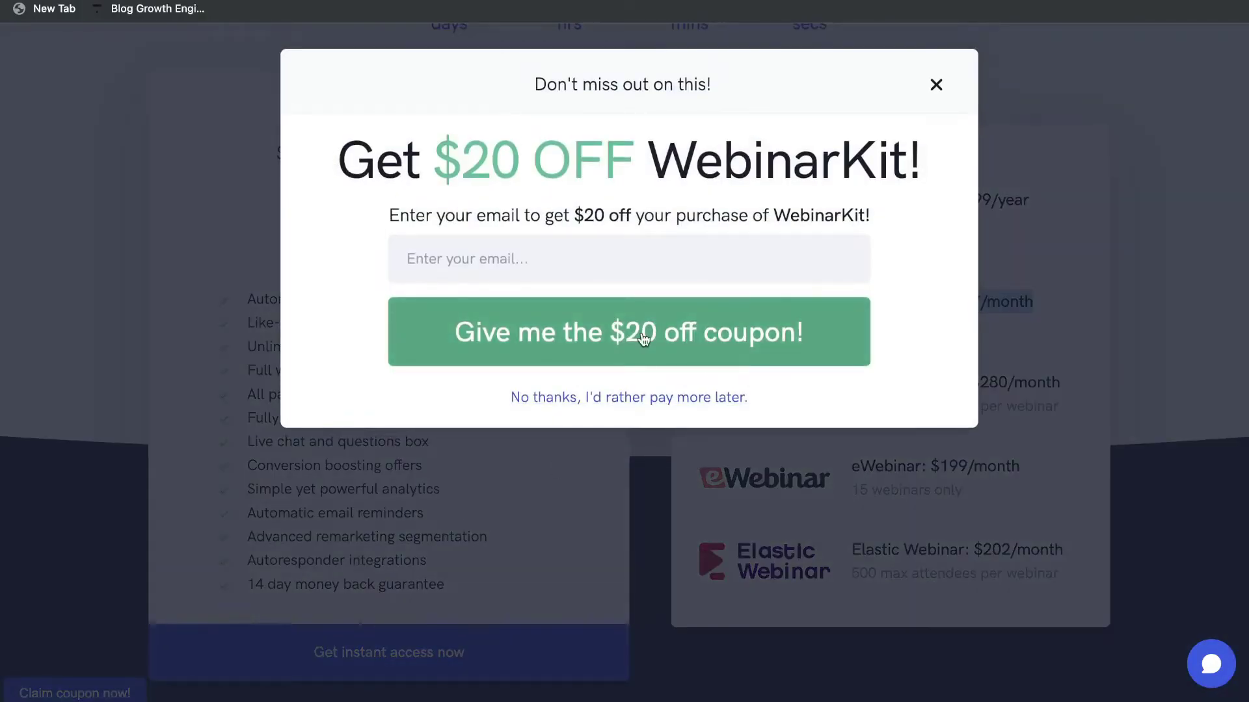
Dismiss the $20 coupon popup, highlight the 97 price, and return to the page top.
{"action": "left_click", "coordinate": [936, 85]}
{"action": "scroll", "coordinate": [429, 247], "scroll_direction": "up", "scroll_amount": 1}
{"action": "double_click", "coordinate": [429, 246]}
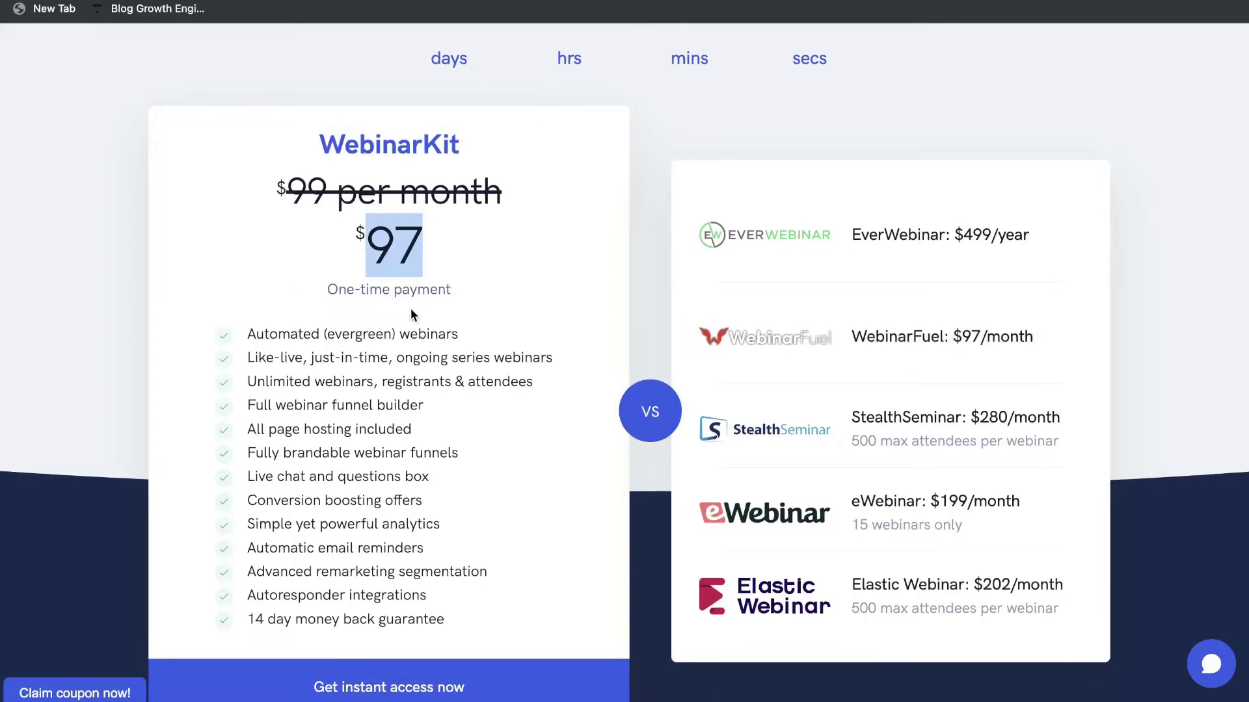
{"action": "key", "text": "Home"}
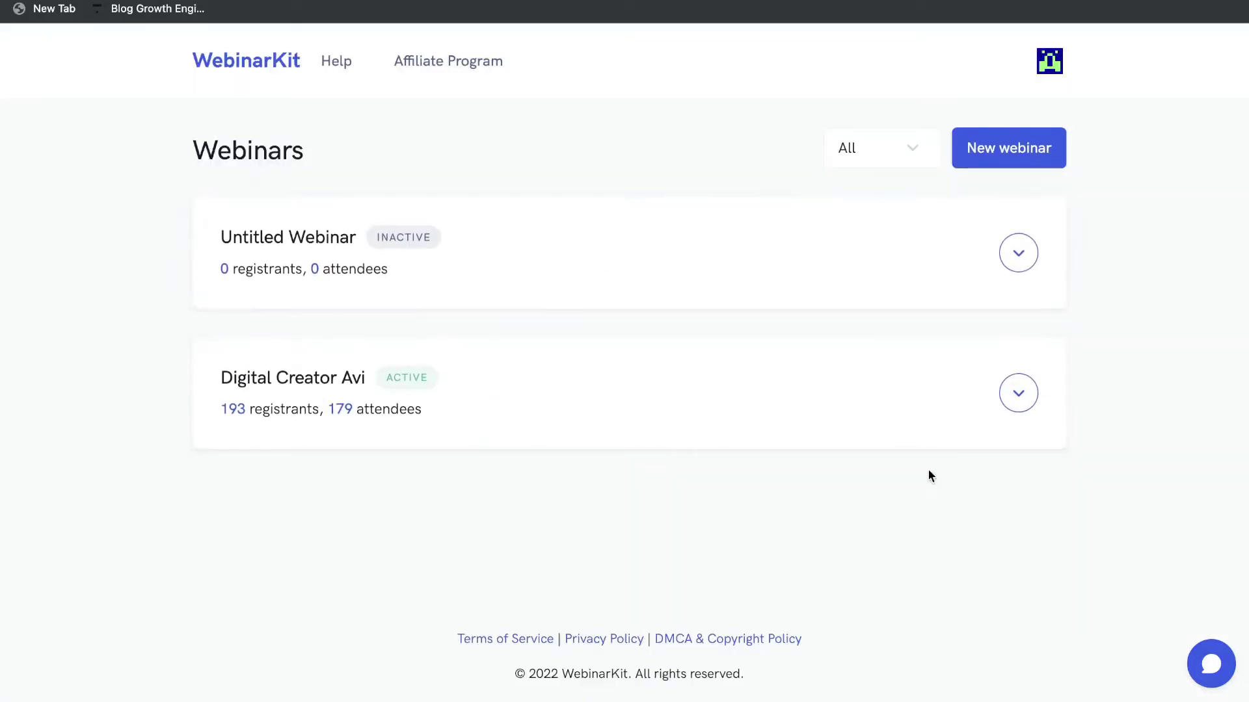
Start a new webinar and compare the video URL and uploaded video options.
{"action": "left_click", "coordinate": [988, 163]}
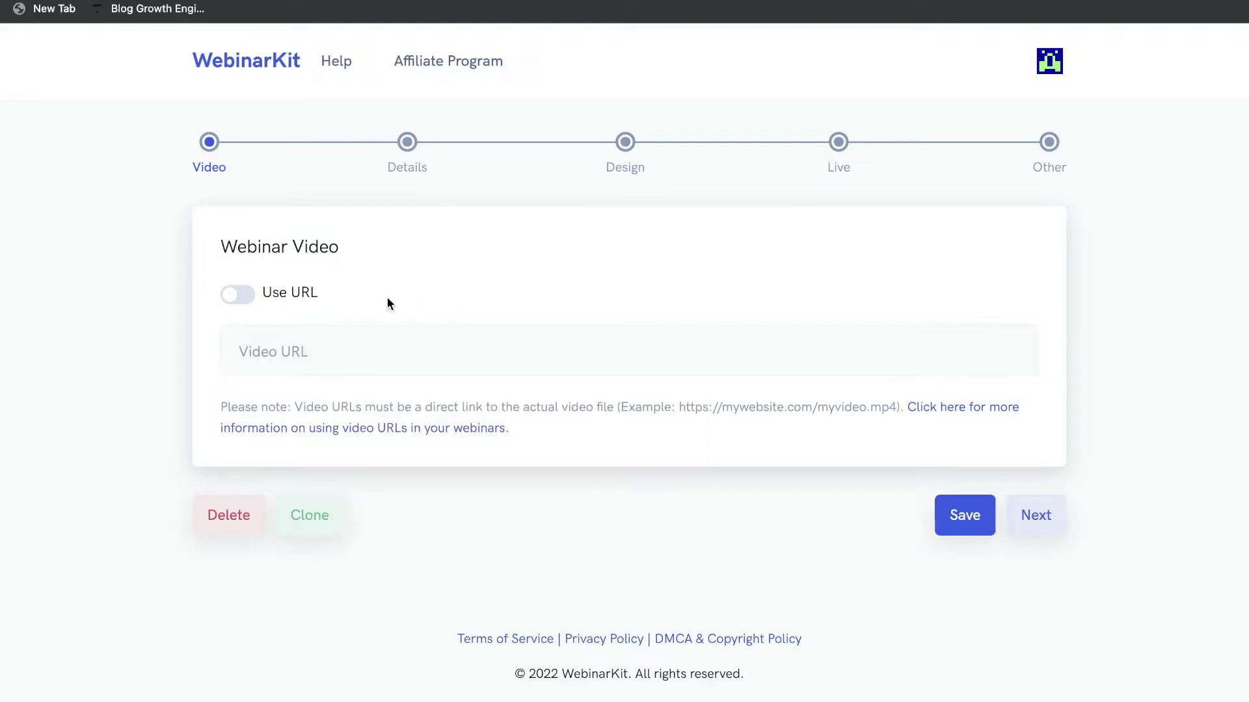
{"action": "left_click", "coordinate": [320, 369]}
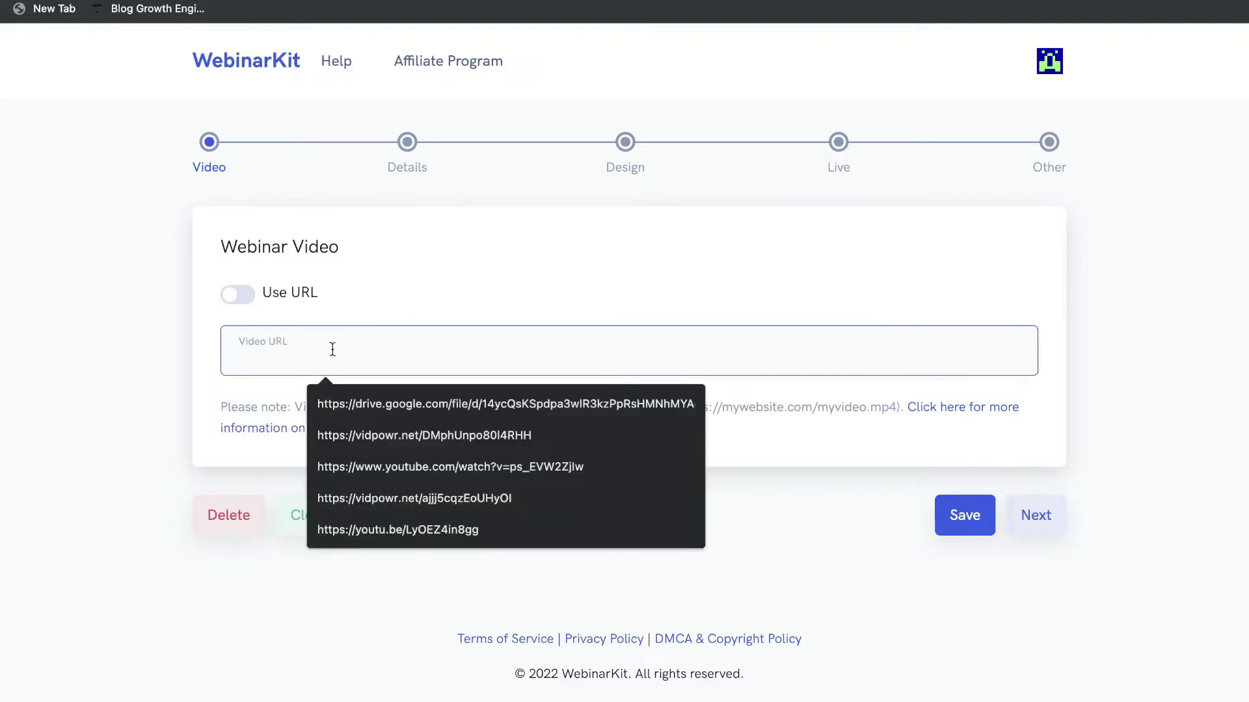
{"action": "left_click", "coordinate": [346, 318]}
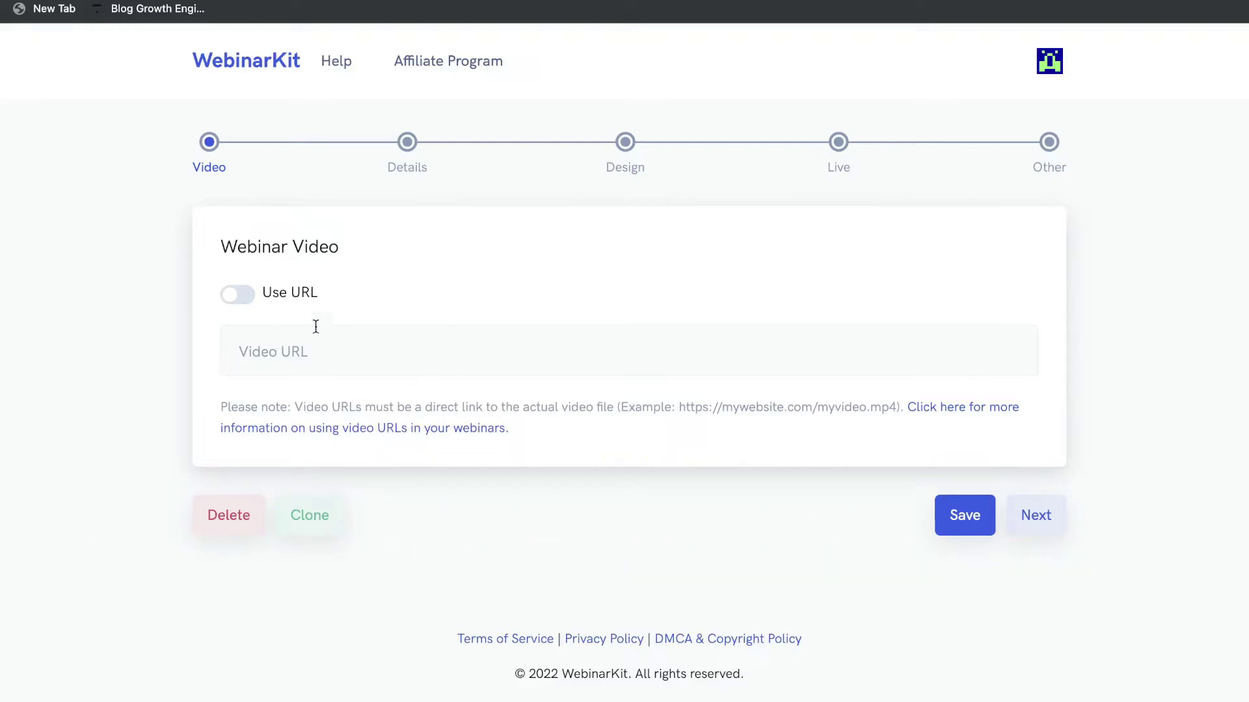
{"action": "left_click", "coordinate": [246, 295]}
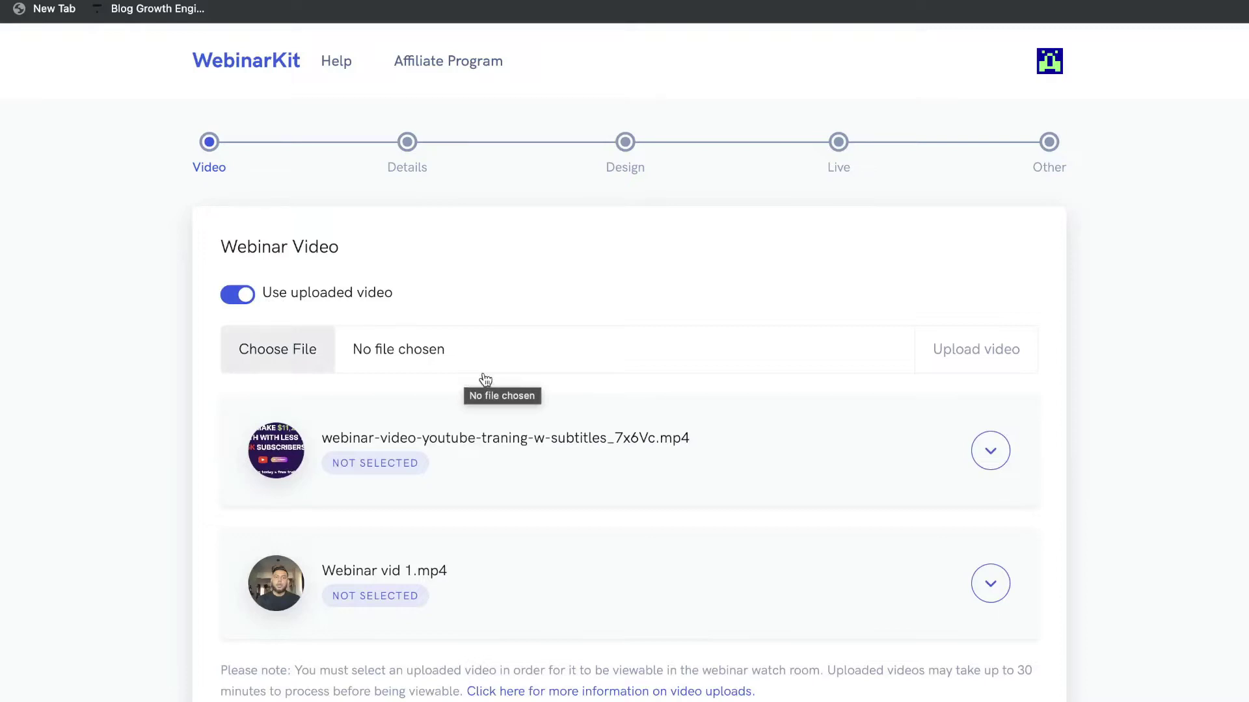
{"action": "left_click", "coordinate": [237, 295]}
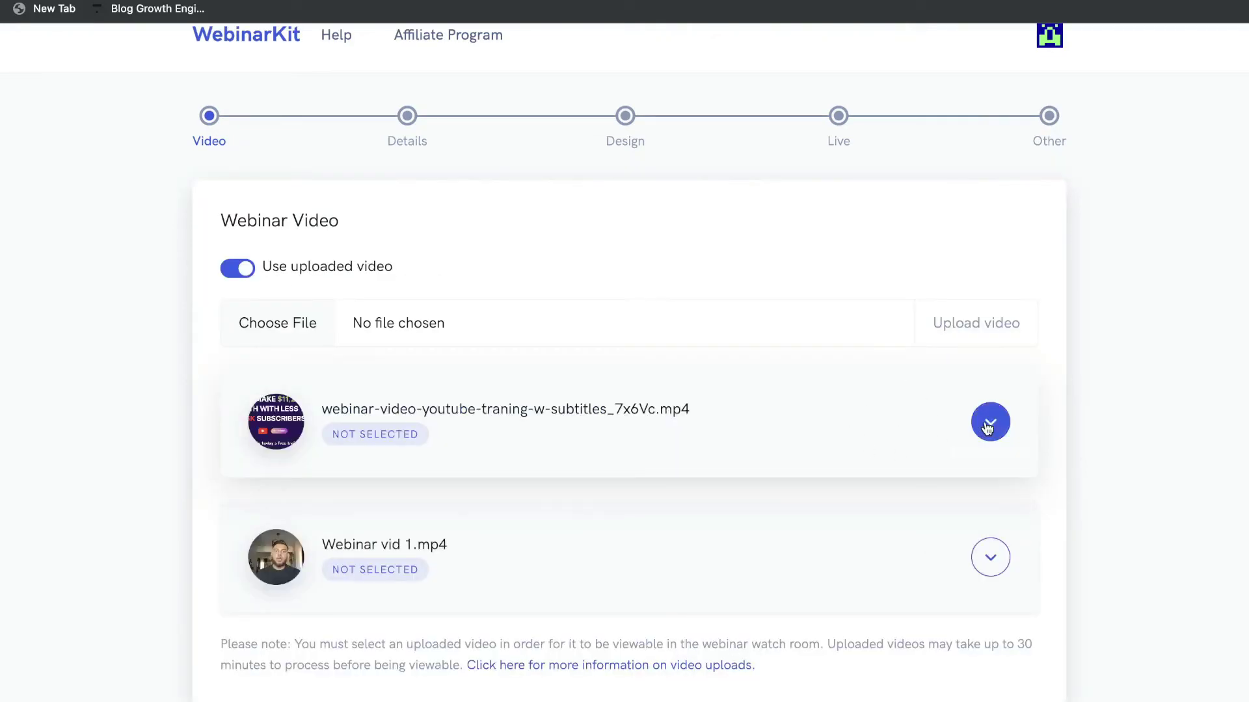
Select webinar-video-youtube-traning-w-subtitles_7x6Vc.mp4 as the webinar video and save.
{"action": "left_click", "coordinate": [991, 422]}
{"action": "left_click", "coordinate": [992, 476]}
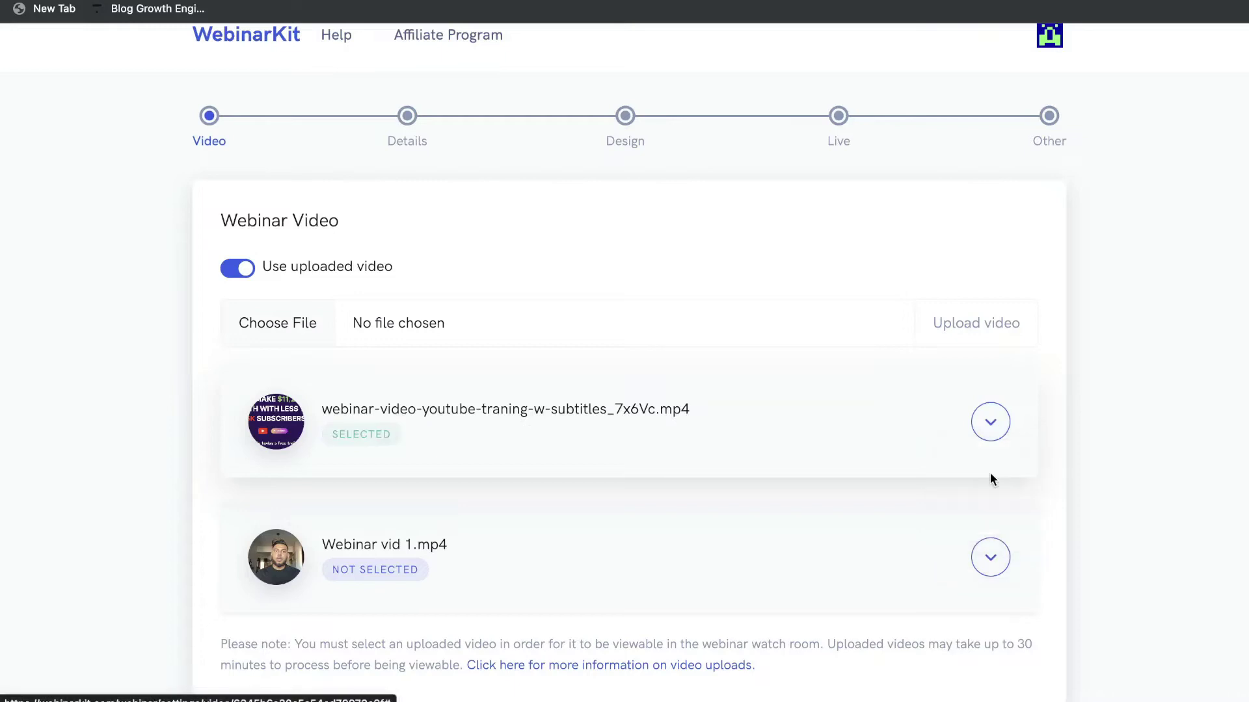
{"action": "scroll", "coordinate": [962, 403], "scroll_direction": "down", "scroll_amount": 3}
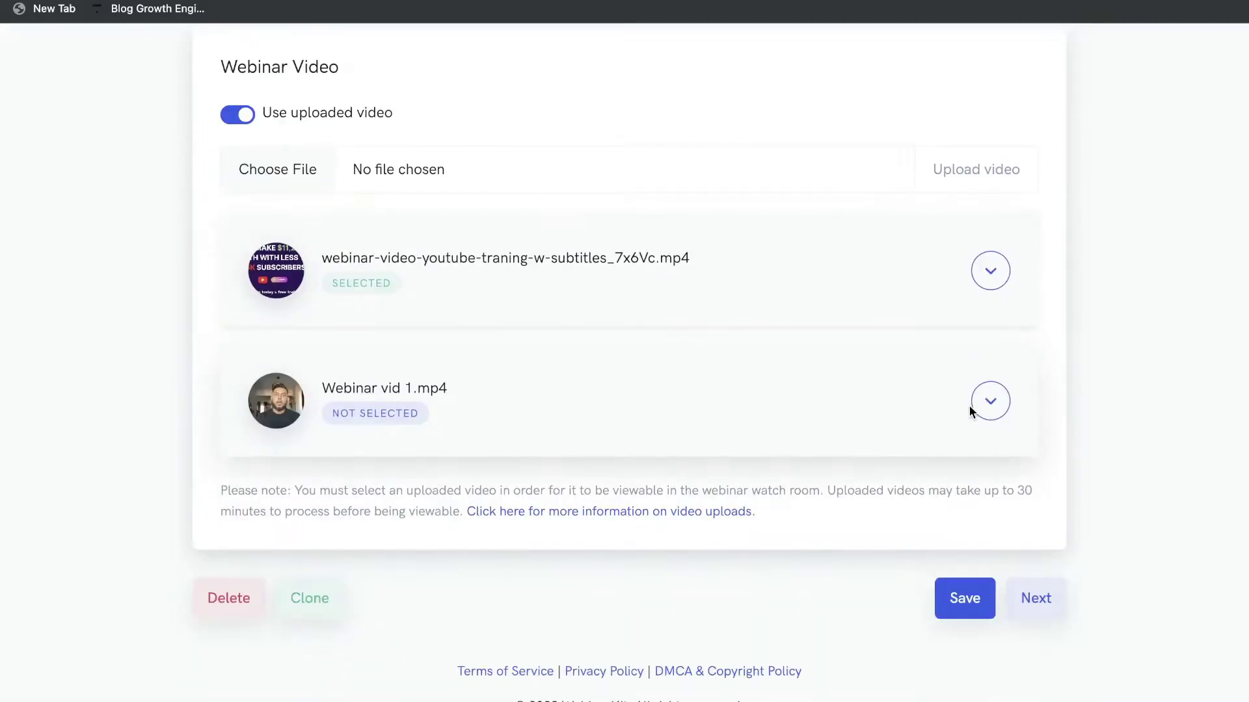
{"action": "left_click", "coordinate": [962, 595]}
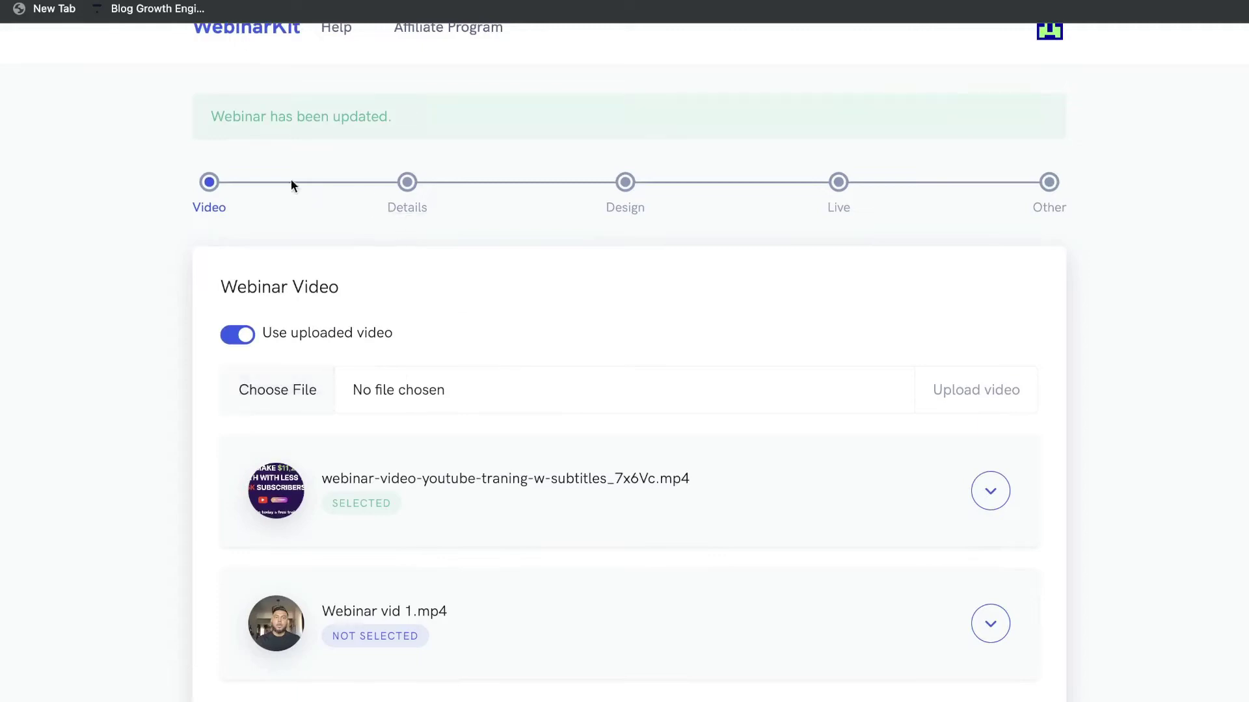
{"action": "scroll", "coordinate": [533, 305], "scroll_direction": "down", "scroll_amount": 3}
{"action": "scroll", "coordinate": [532, 309], "scroll_direction": "up", "scroll_amount": 4}
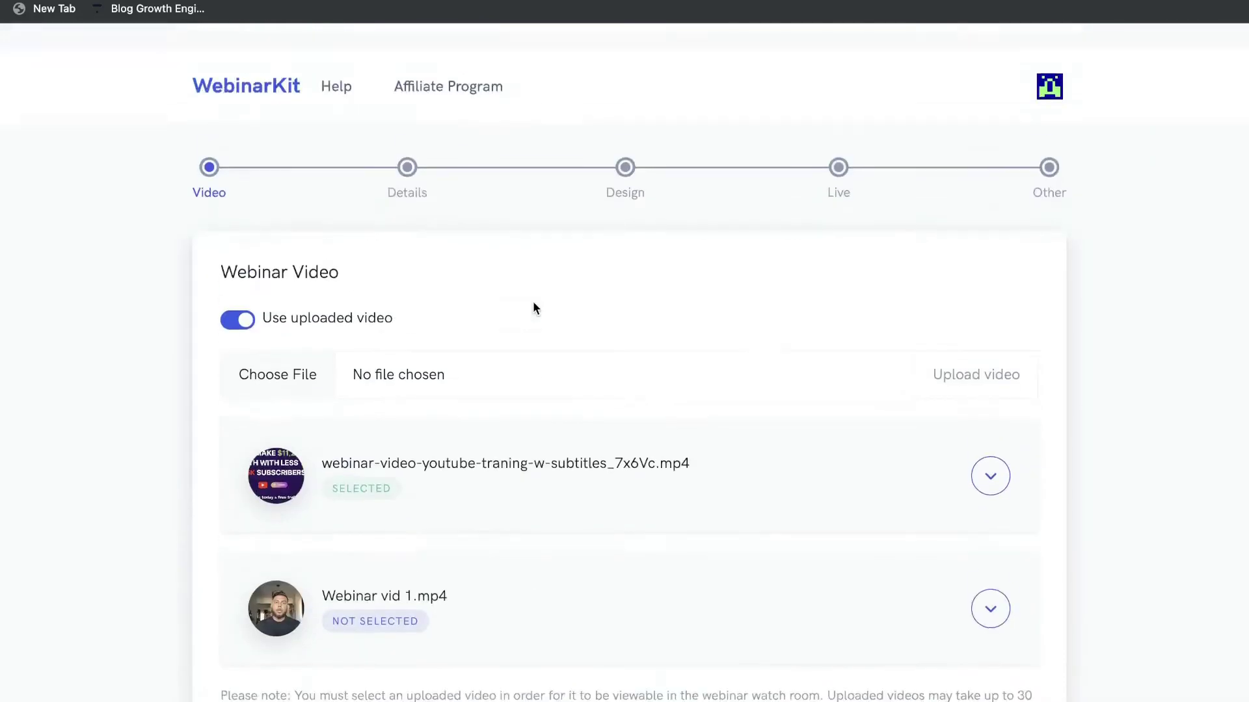
{"action": "scroll", "coordinate": [711, 418], "scroll_direction": "down", "scroll_amount": 4}
On the Details step, name the webinar 'Test Webinar' and title it 'Test webinar'.
{"action": "left_click", "coordinate": [1037, 579]}
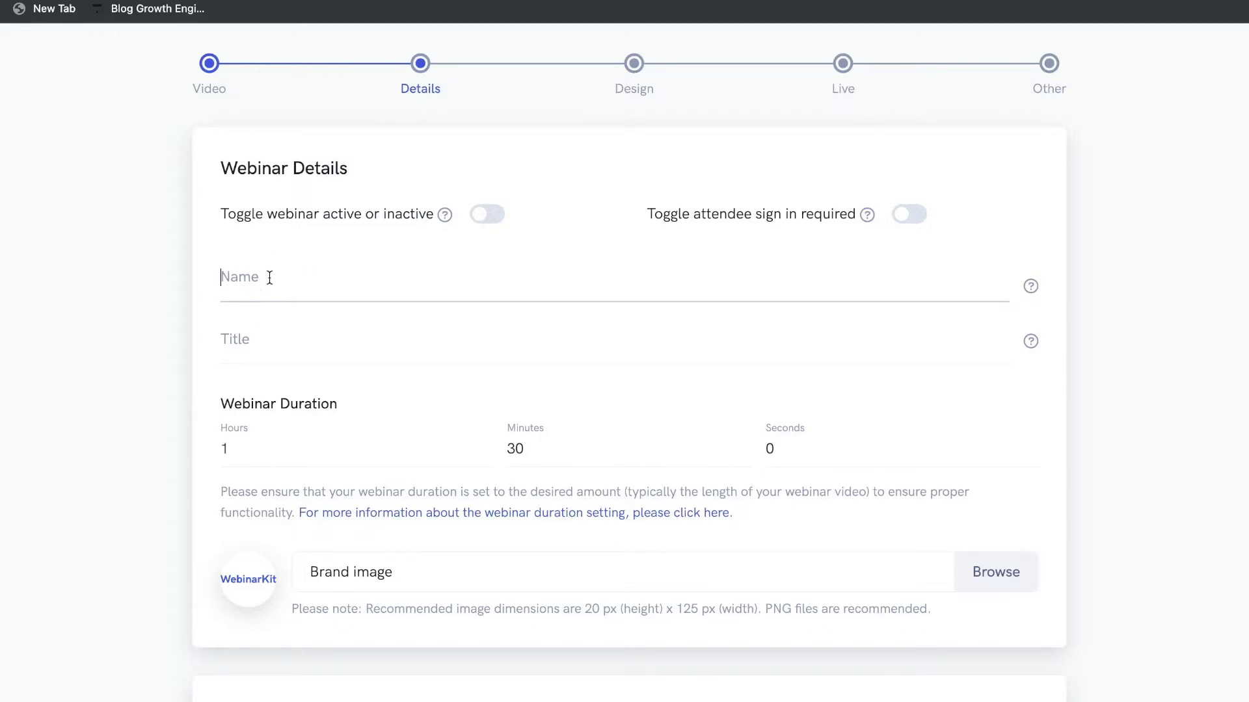
{"action": "type", "text": "Test Webinar"}
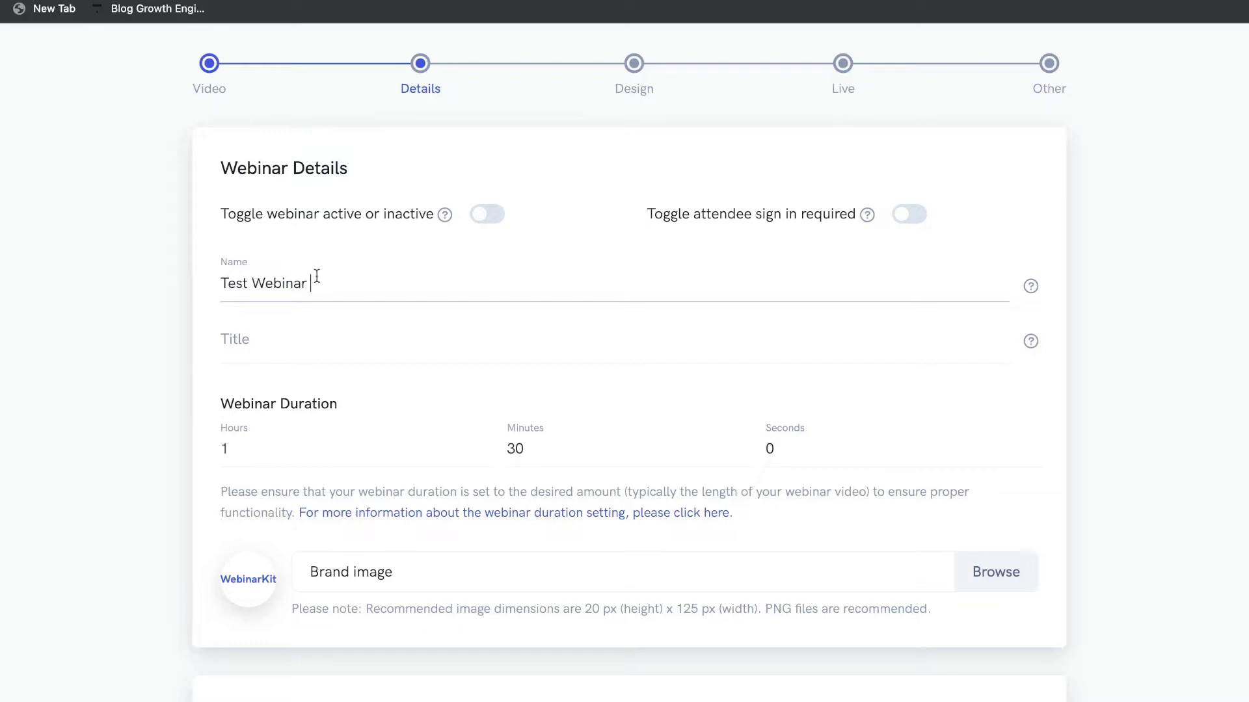
{"action": "left_click_drag", "start_coordinate": [315, 275], "coordinate": [187, 276]}
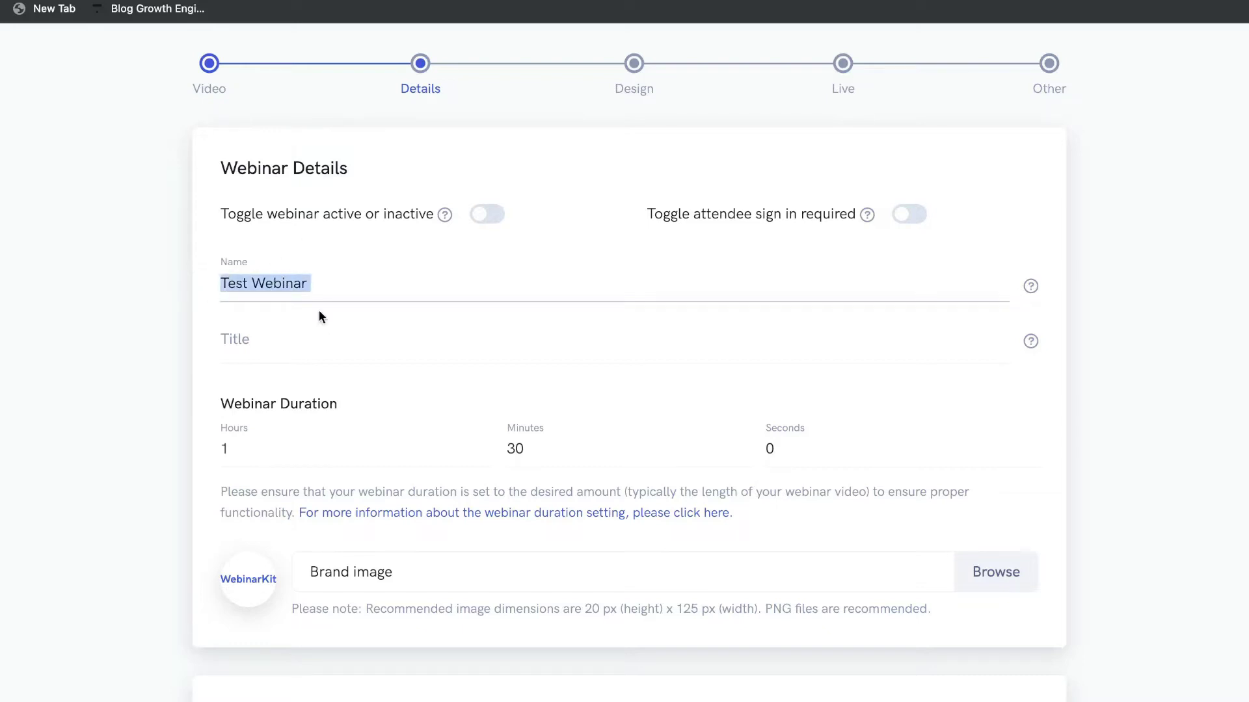
{"action": "left_click", "coordinate": [306, 338]}
{"action": "scroll", "coordinate": [315, 312], "scroll_direction": "down", "scroll_amount": 1}
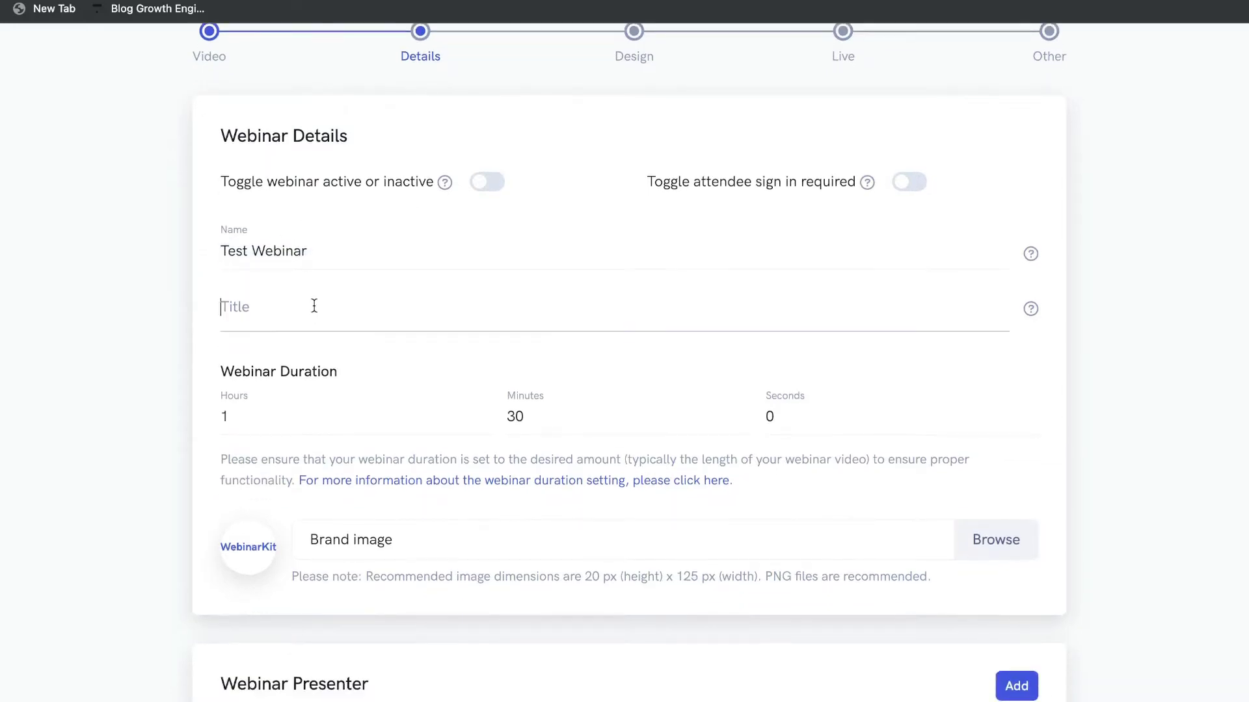
{"action": "type", "text": "Test webinar"}
Set the webinar duration to 35 minutes with the hours cleared.
{"action": "left_click", "coordinate": [301, 410]}
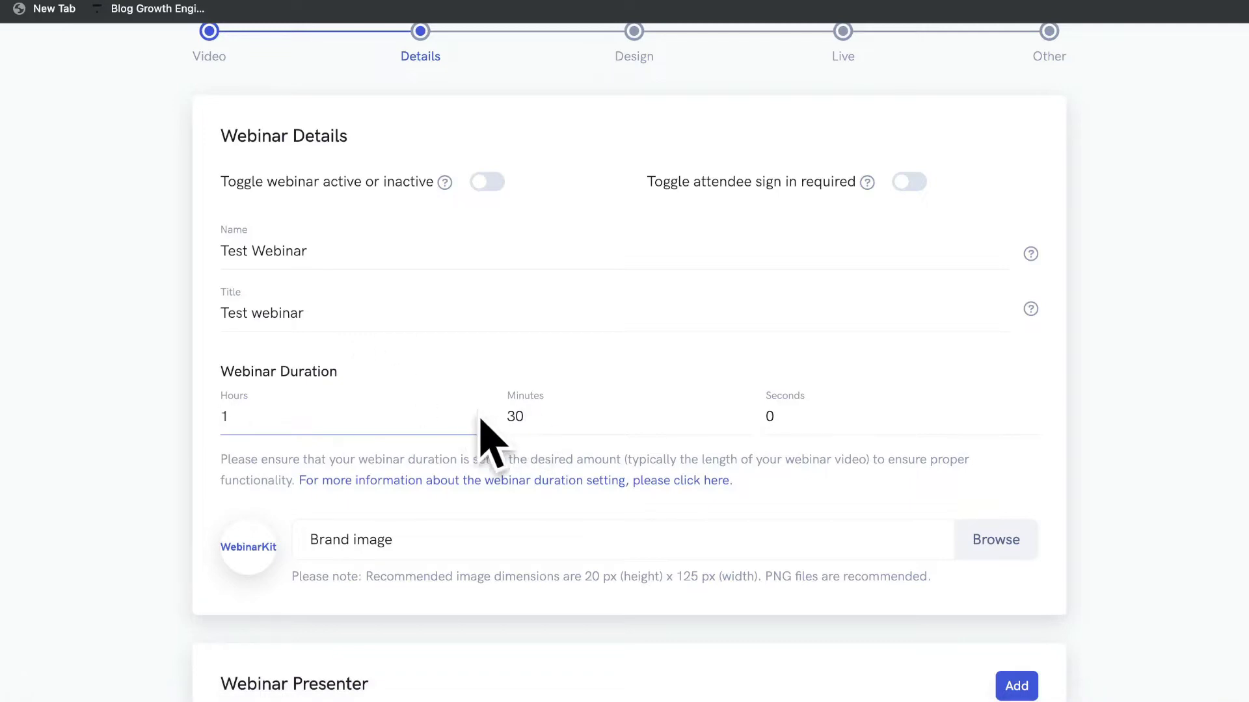
{"action": "scroll", "coordinate": [397, 416], "scroll_direction": "down", "scroll_amount": 3}
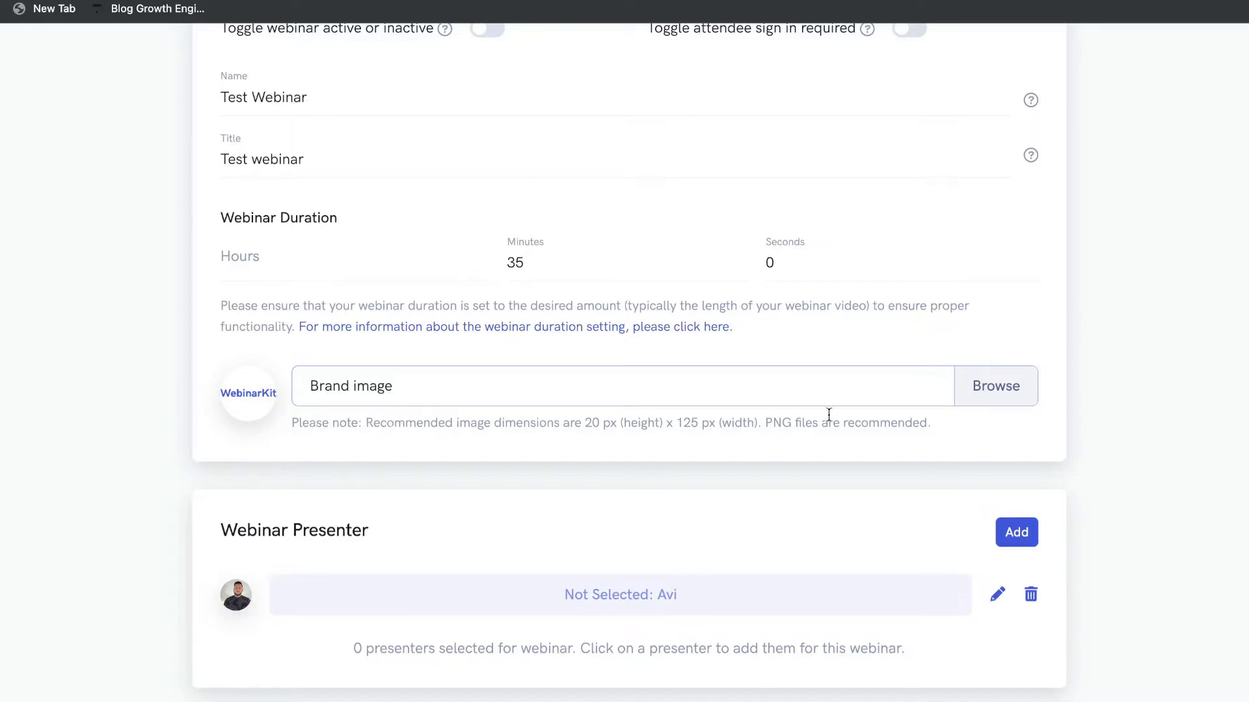
{"action": "scroll", "coordinate": [580, 421], "scroll_direction": "down", "scroll_amount": 3}
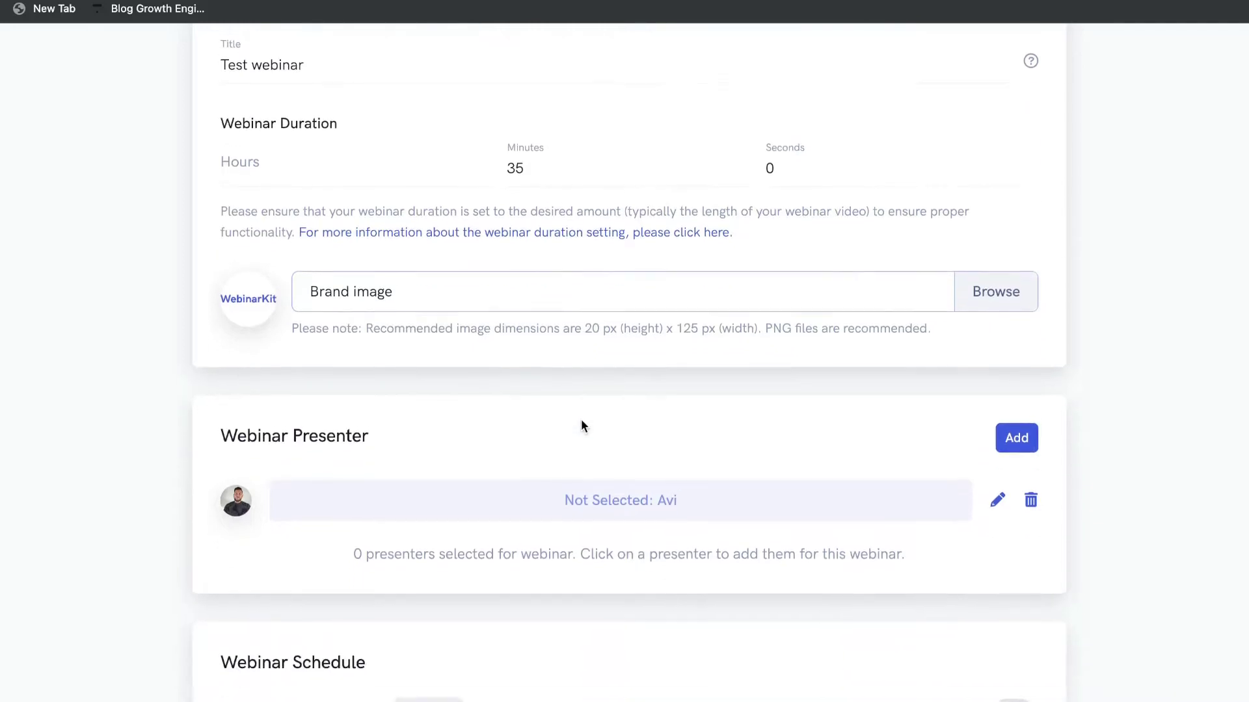
{"action": "scroll", "coordinate": [581, 426], "scroll_direction": "down", "scroll_amount": 3}
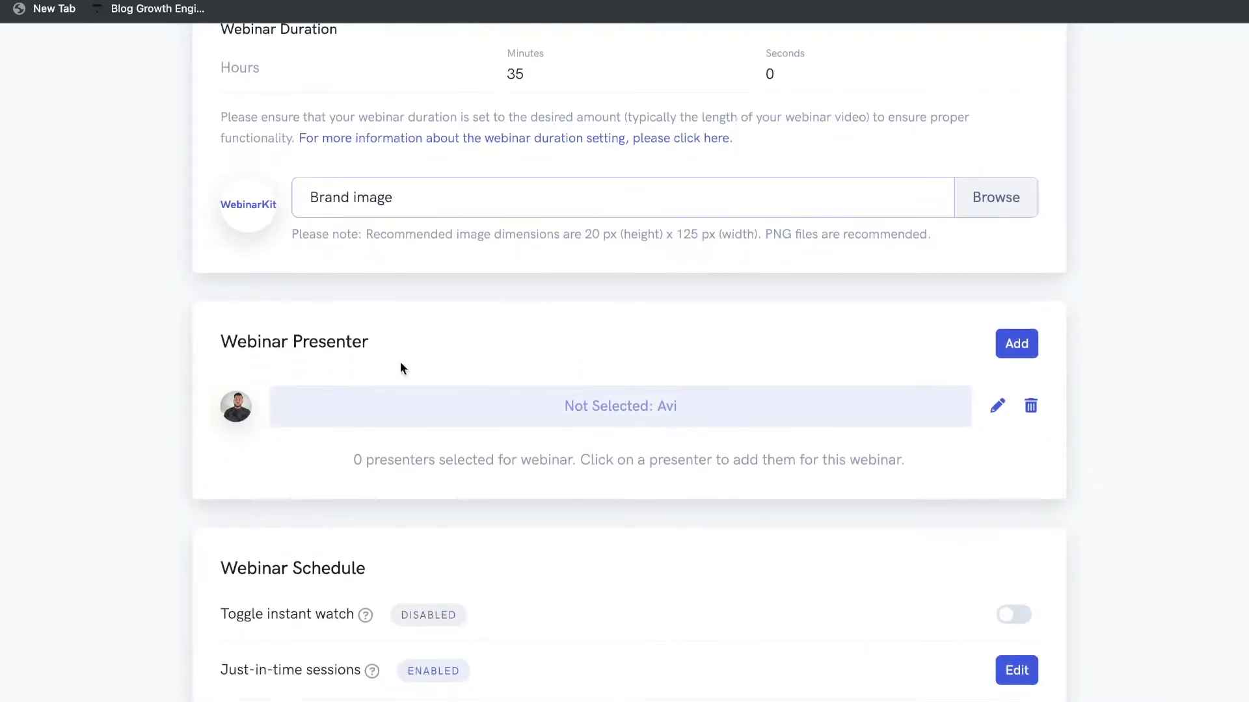
{"action": "scroll", "coordinate": [335, 429], "scroll_direction": "down", "scroll_amount": 1}
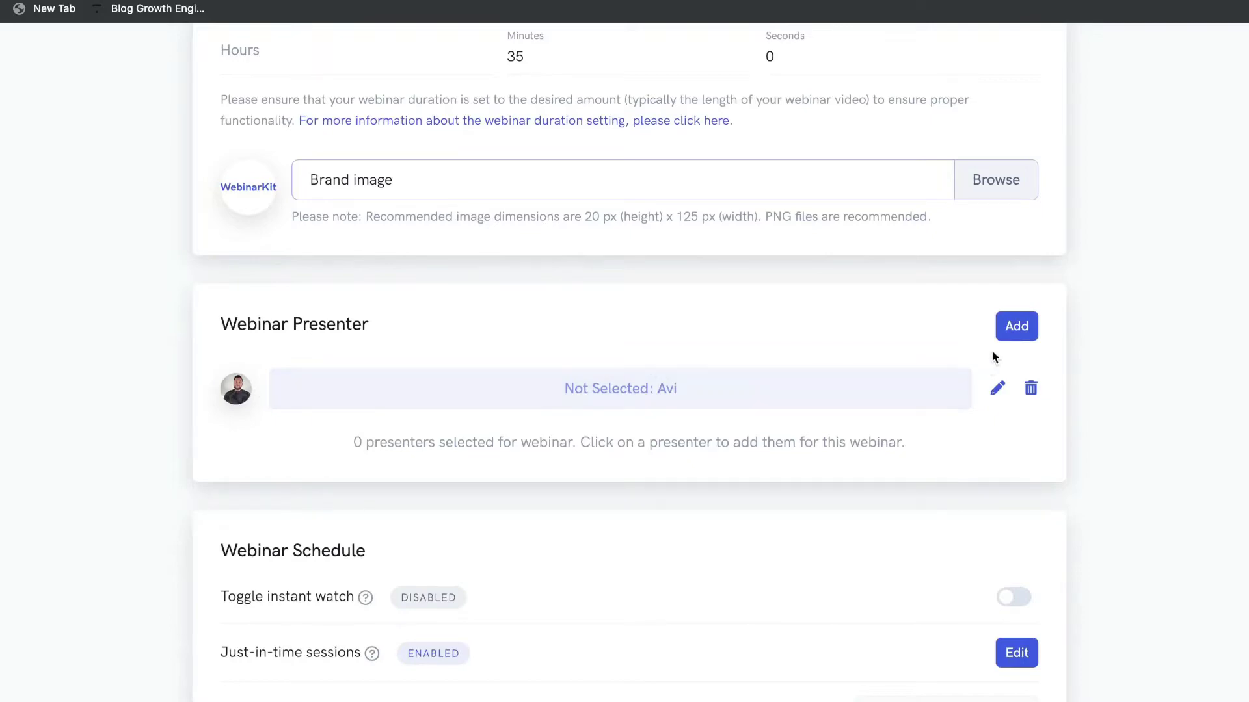
{"action": "left_click", "coordinate": [1004, 336]}
{"action": "left_click", "coordinate": [558, 152]}
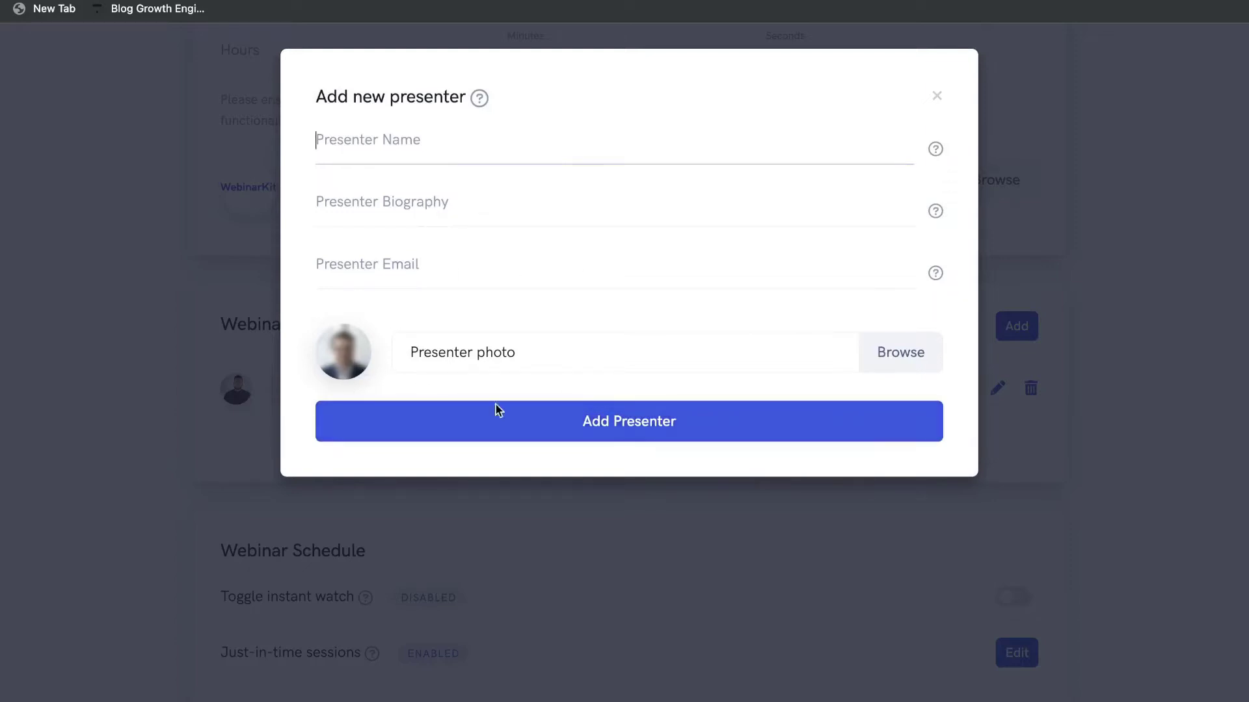
{"action": "left_click", "coordinate": [936, 95]}
{"action": "scroll", "coordinate": [925, 390], "scroll_direction": "down", "scroll_amount": 6}
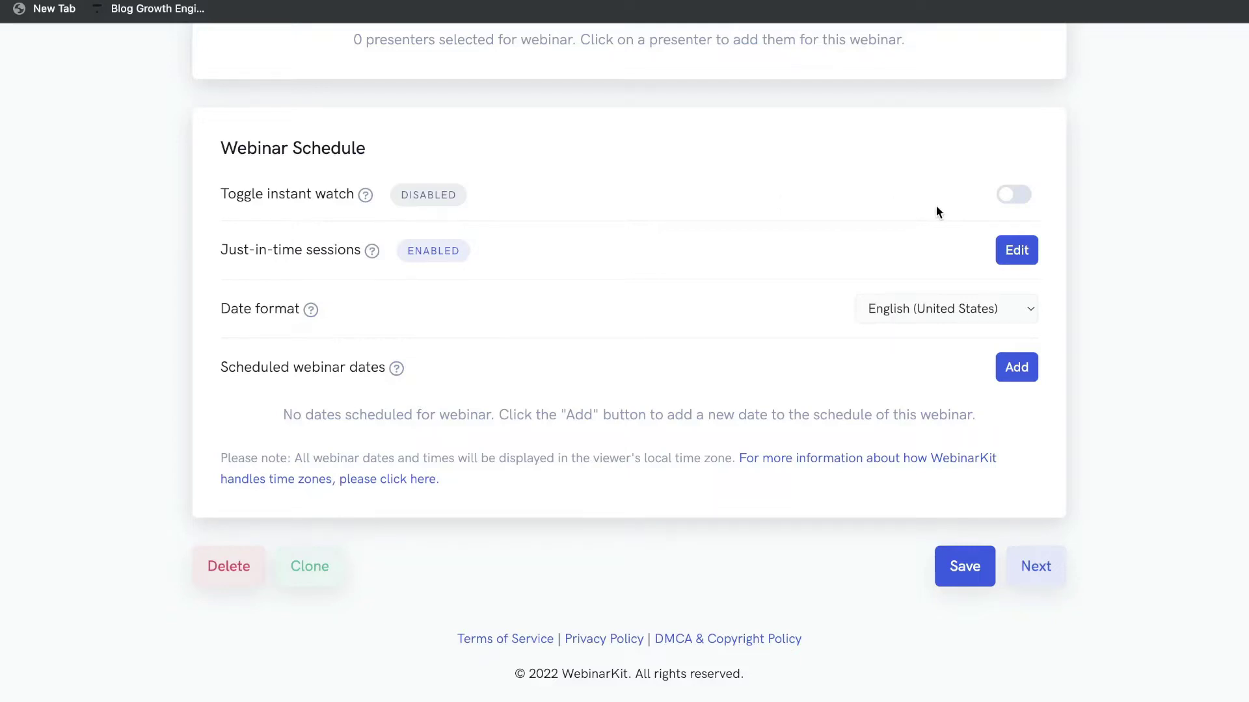
{"action": "left_click", "coordinate": [1014, 196]}
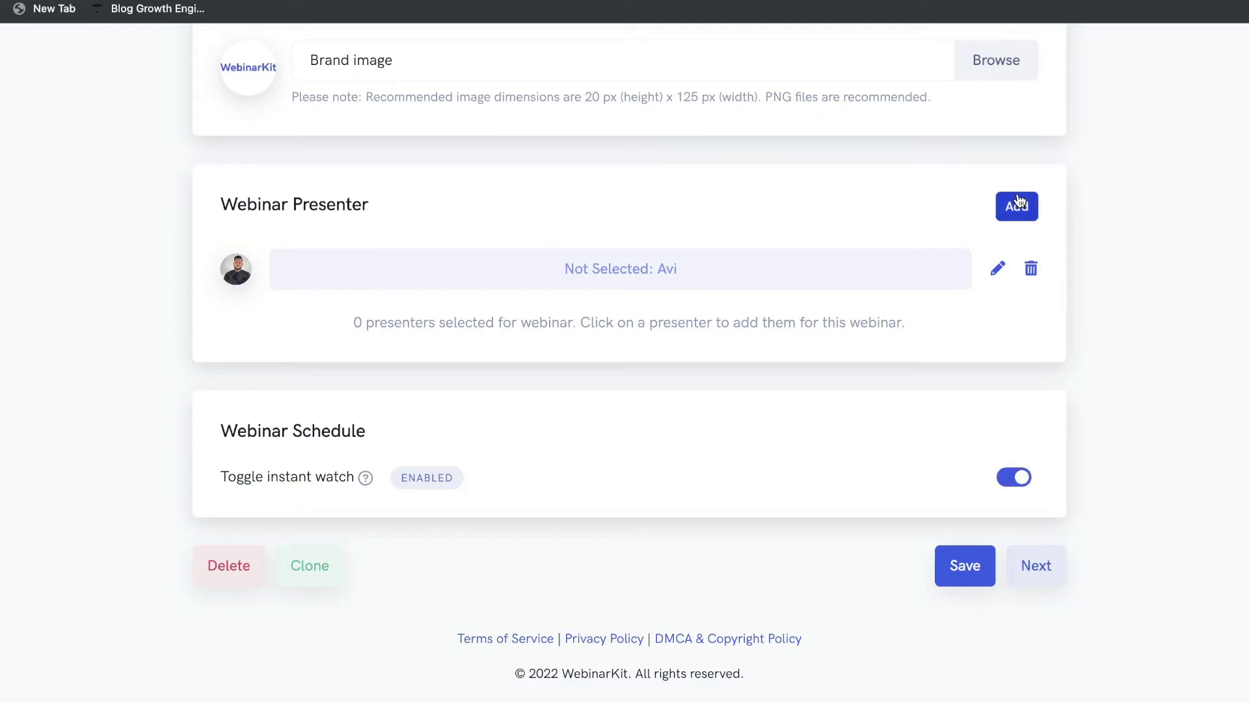
{"action": "left_click", "coordinate": [1019, 478]}
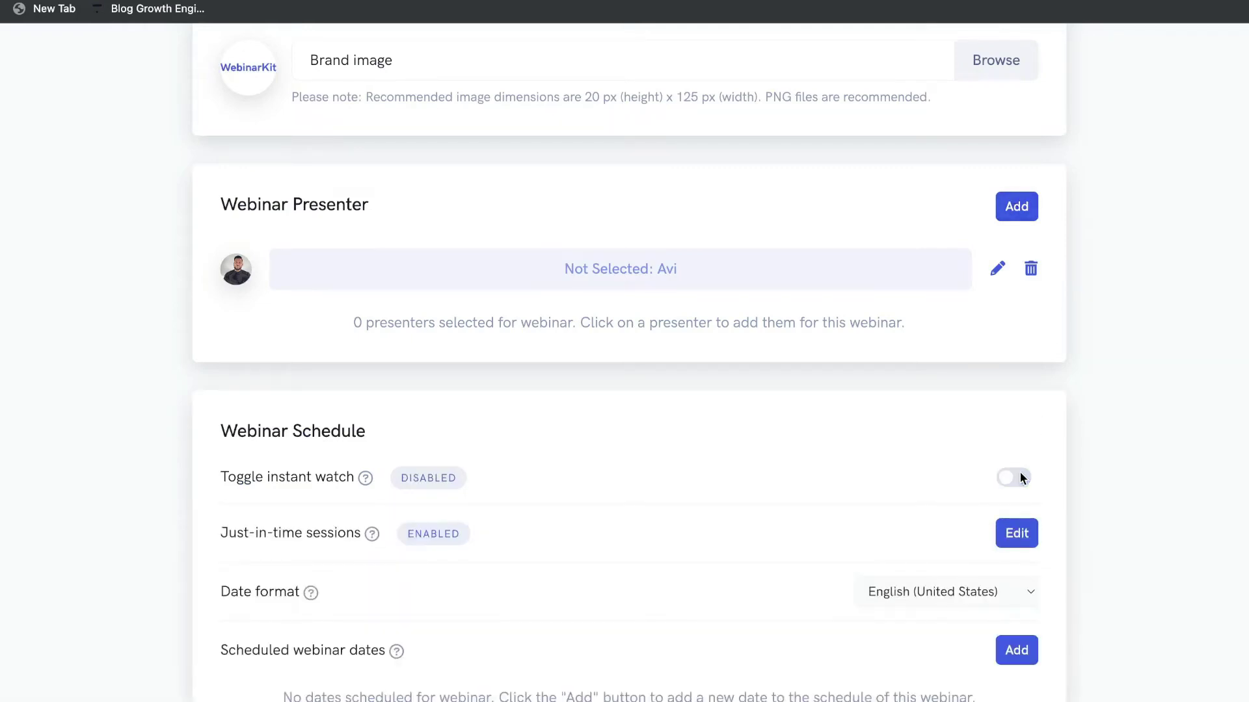
{"action": "scroll", "coordinate": [933, 370], "scroll_direction": "down", "scroll_amount": 1}
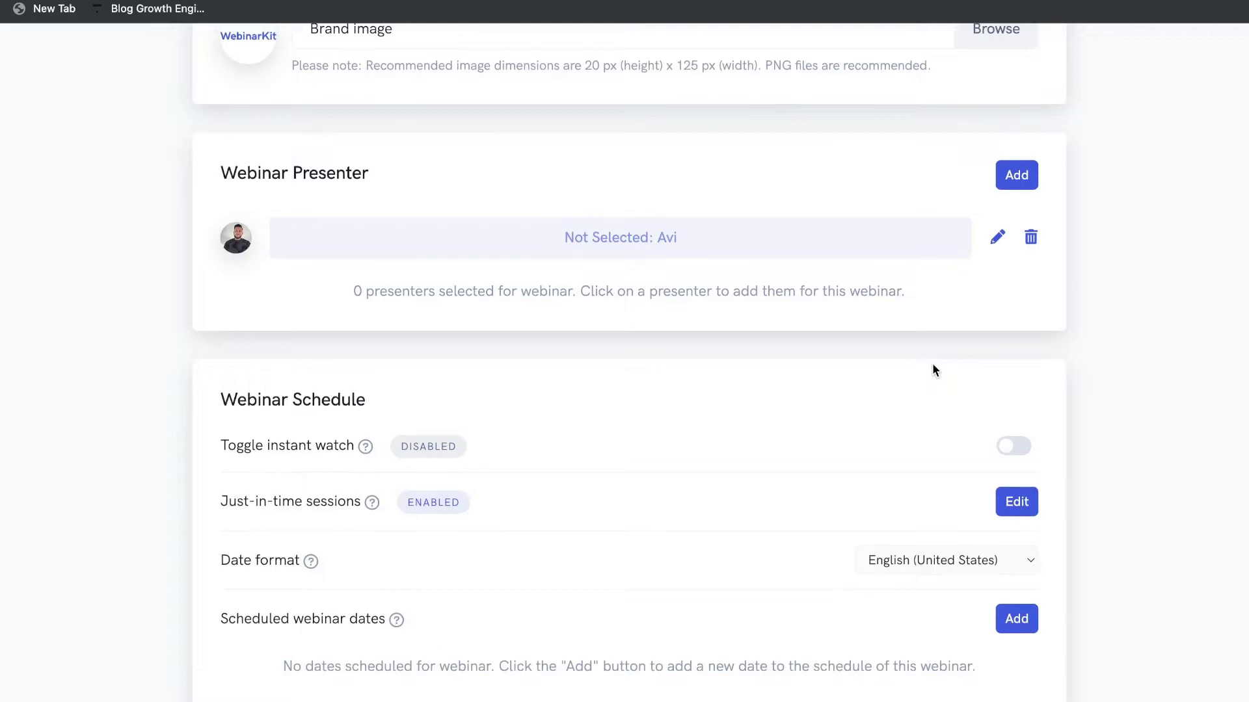
{"action": "scroll", "coordinate": [934, 370], "scroll_direction": "down", "scroll_amount": 1}
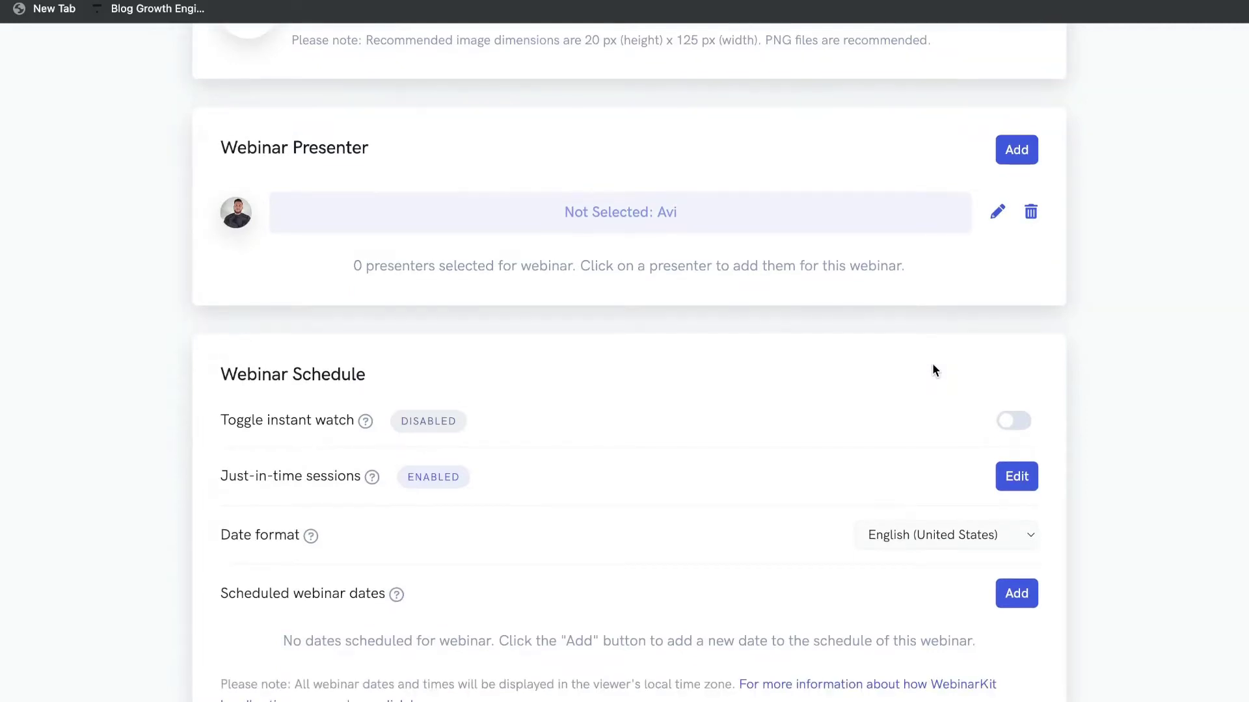
{"action": "scroll", "coordinate": [934, 371], "scroll_direction": "down", "scroll_amount": 1}
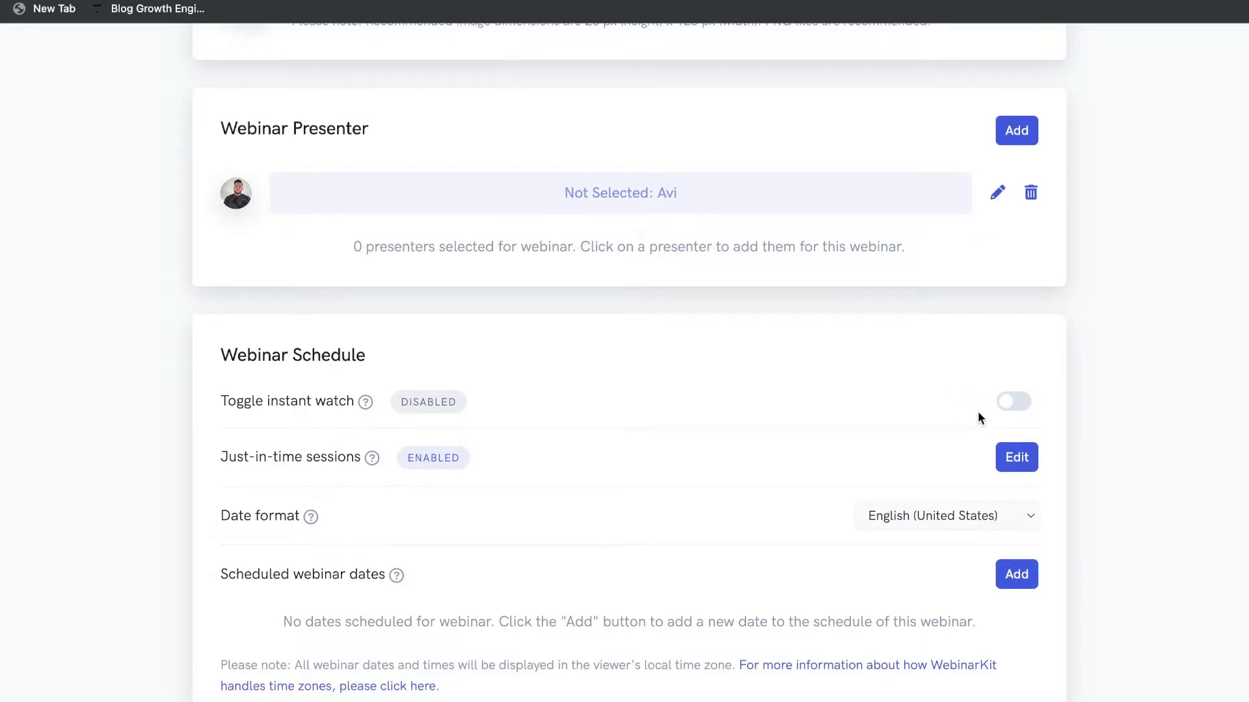
{"action": "scroll", "coordinate": [978, 413], "scroll_direction": "down", "scroll_amount": 1}
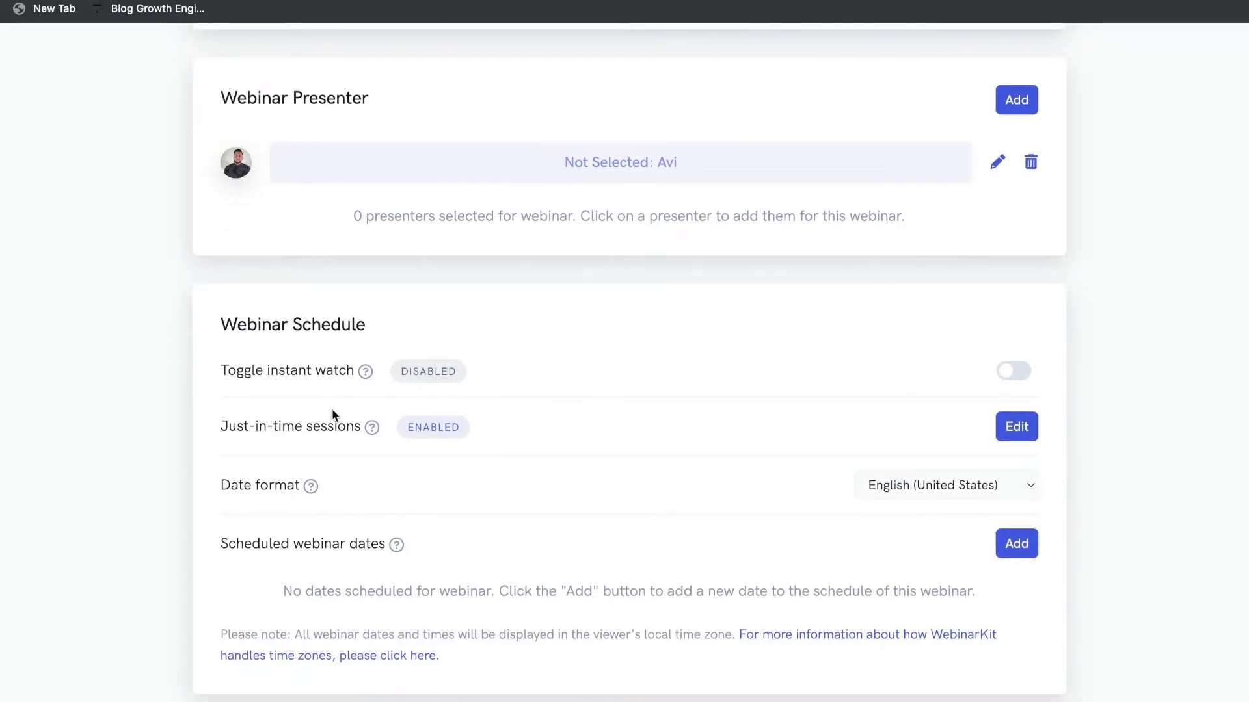
{"action": "scroll", "coordinate": [332, 410], "scroll_direction": "down", "scroll_amount": 1}
{"action": "mouse_move", "coordinate": [372, 404]}
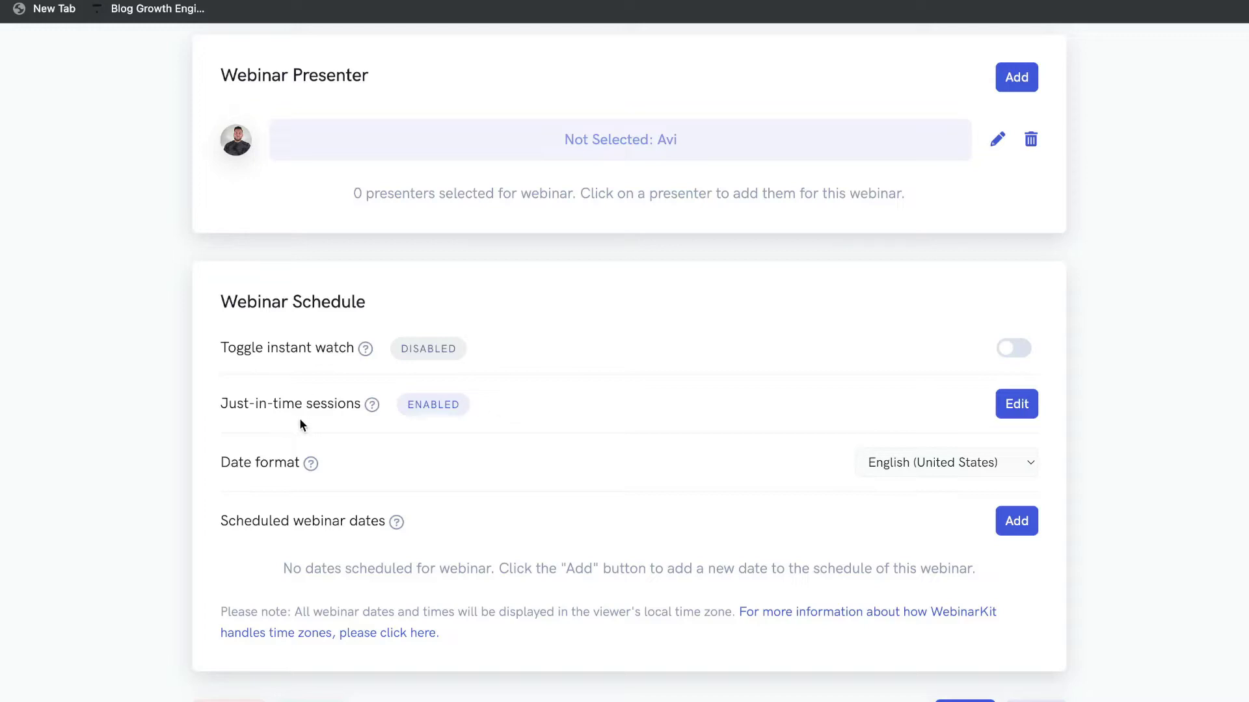
{"action": "scroll", "coordinate": [453, 495], "scroll_direction": "down", "scroll_amount": 1}
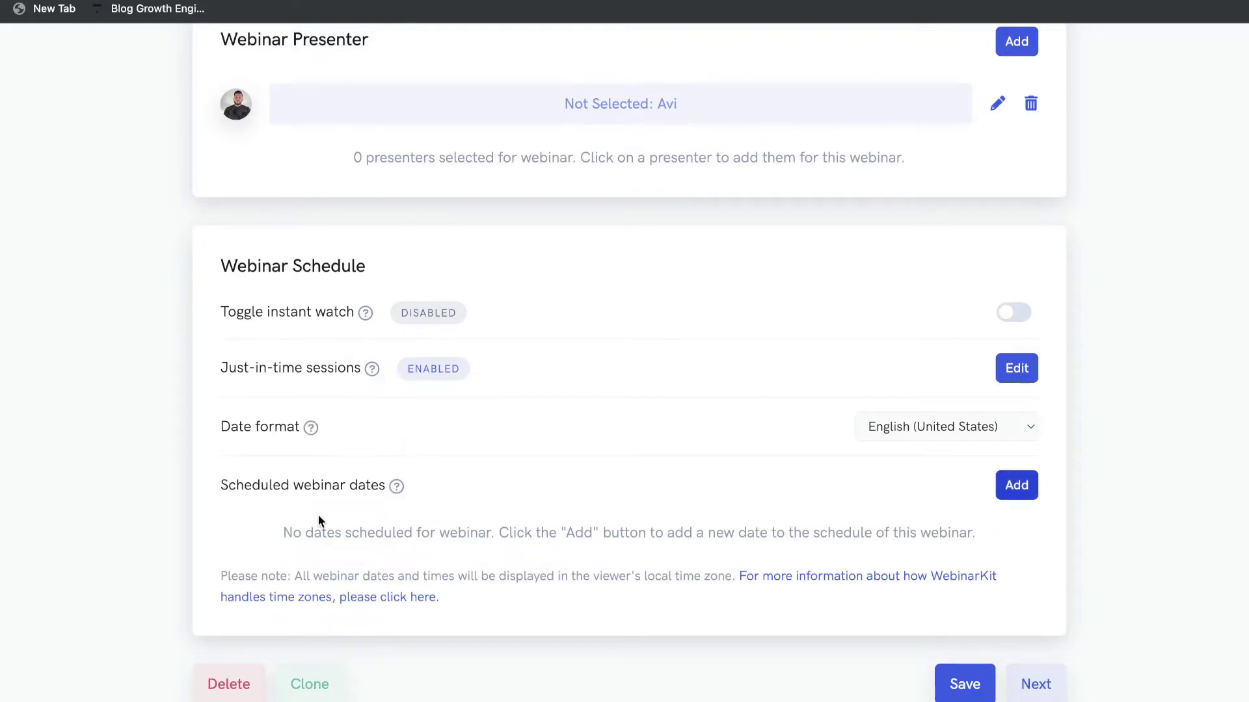
Open the Add date dialog and close it without adding a date.
{"action": "left_click", "coordinate": [1021, 483]}
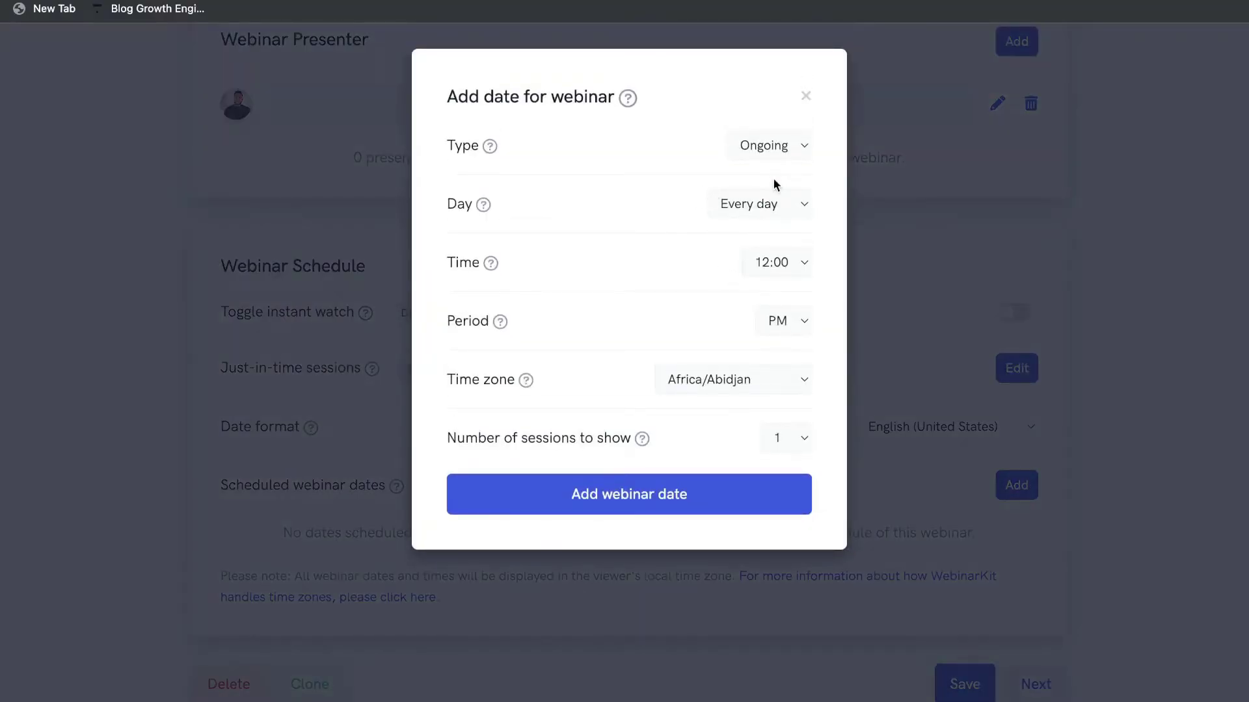
{"action": "left_click", "coordinate": [806, 96]}
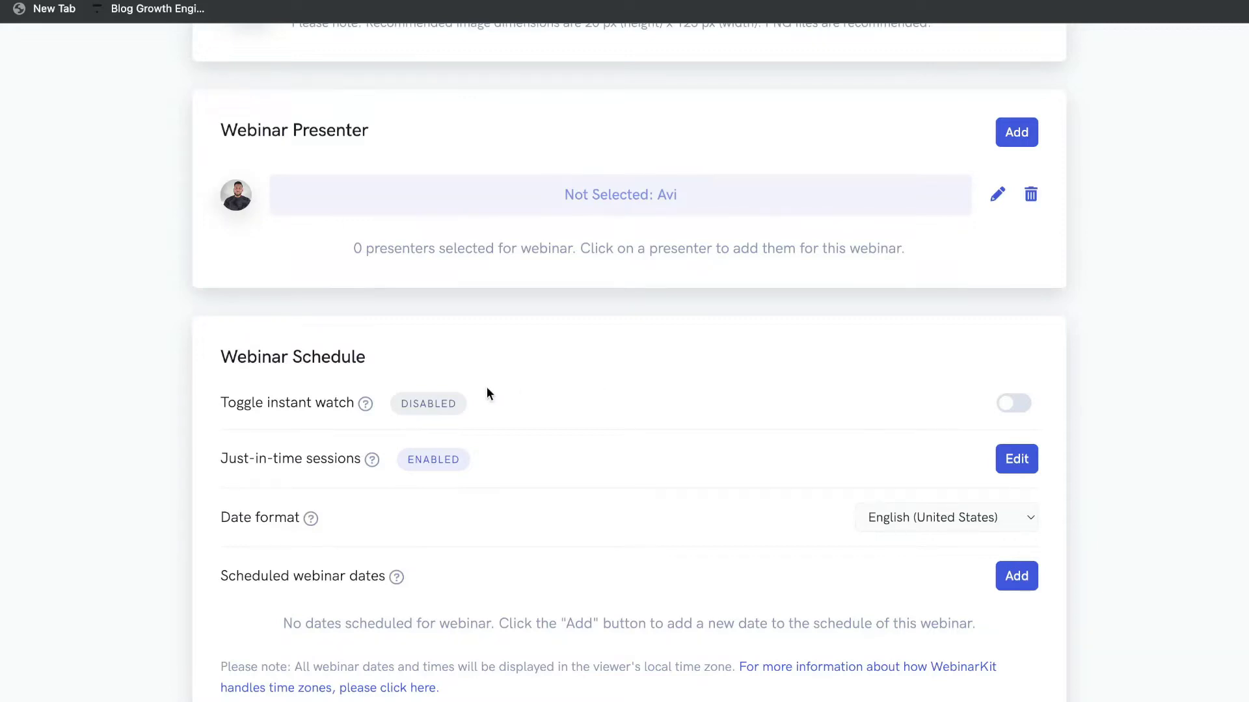
{"action": "scroll", "coordinate": [423, 442], "scroll_direction": "down", "scroll_amount": 1}
{"action": "mouse_move", "coordinate": [370, 442]}
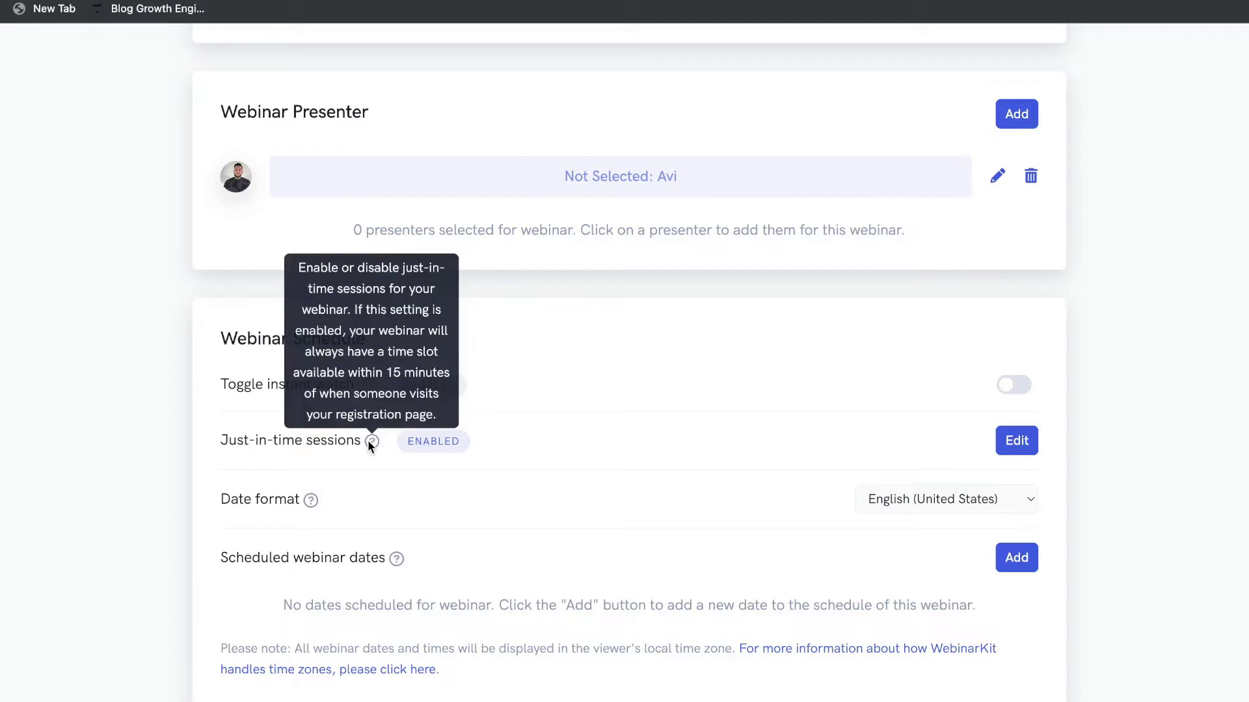
{"action": "scroll", "coordinate": [377, 481], "scroll_direction": "down", "scroll_amount": 1}
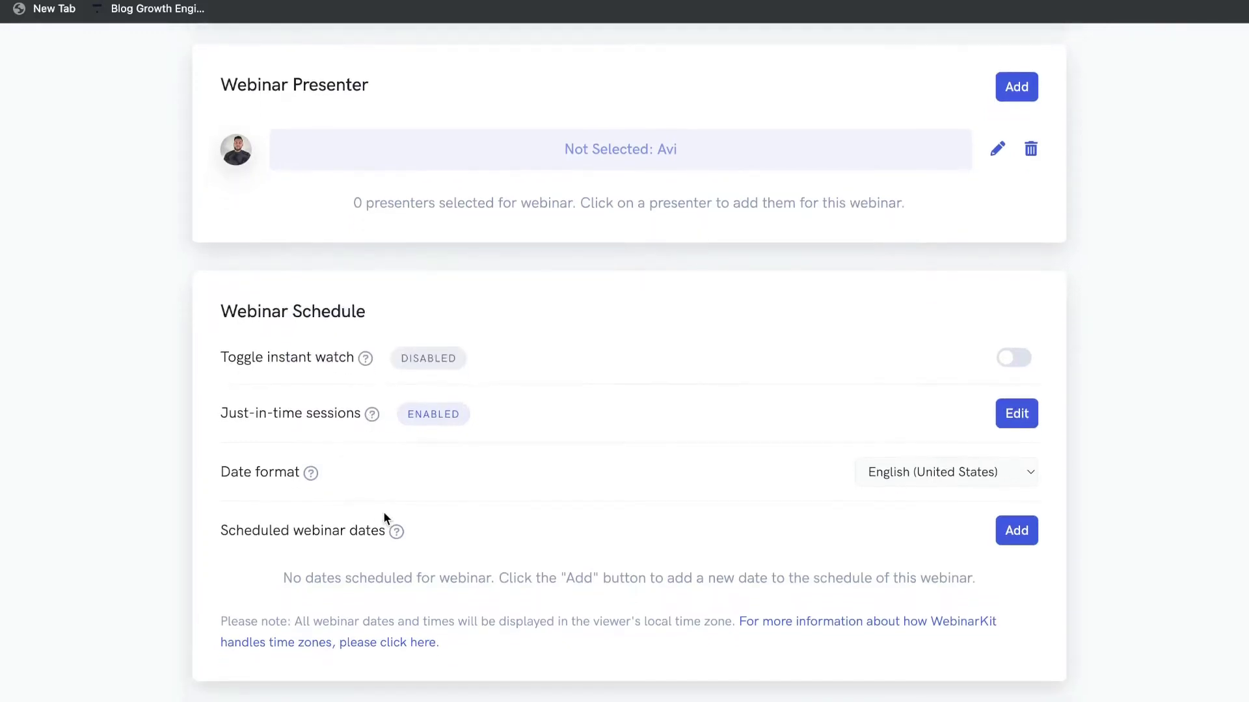
{"action": "mouse_move", "coordinate": [392, 535]}
{"action": "scroll", "coordinate": [579, 533], "scroll_direction": "down", "scroll_amount": 2}
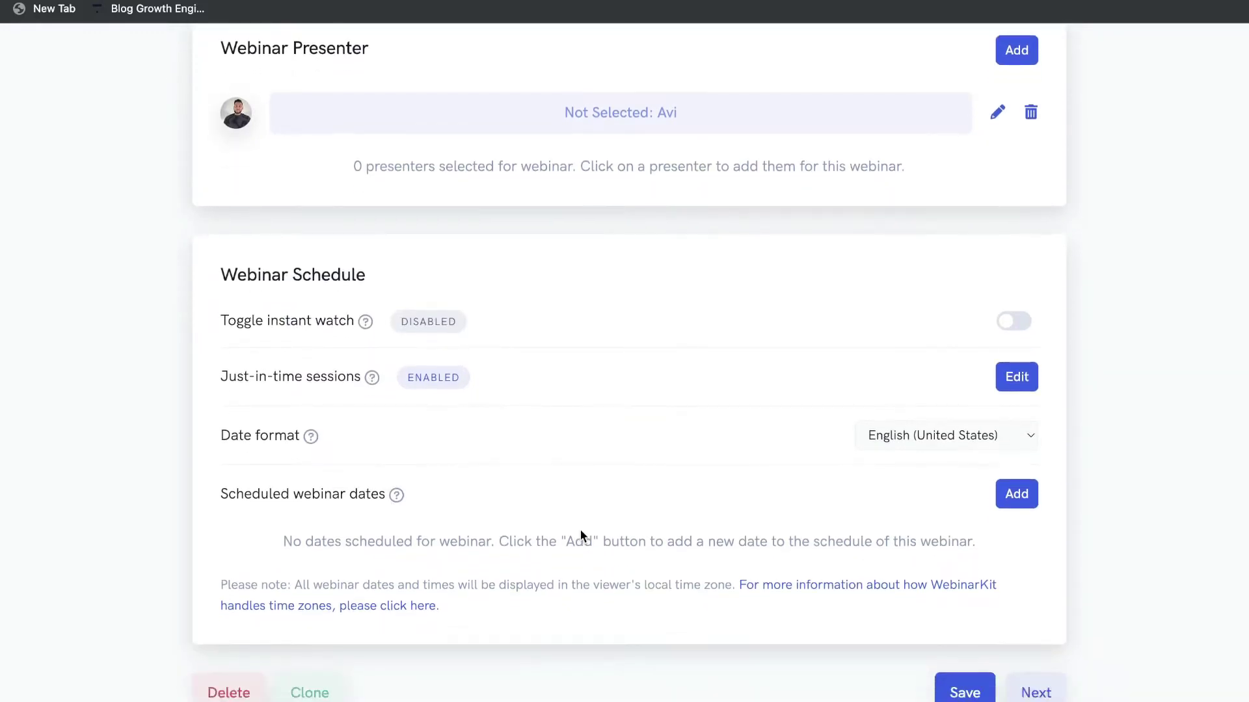
{"action": "scroll", "coordinate": [581, 530], "scroll_direction": "up", "scroll_amount": 5}
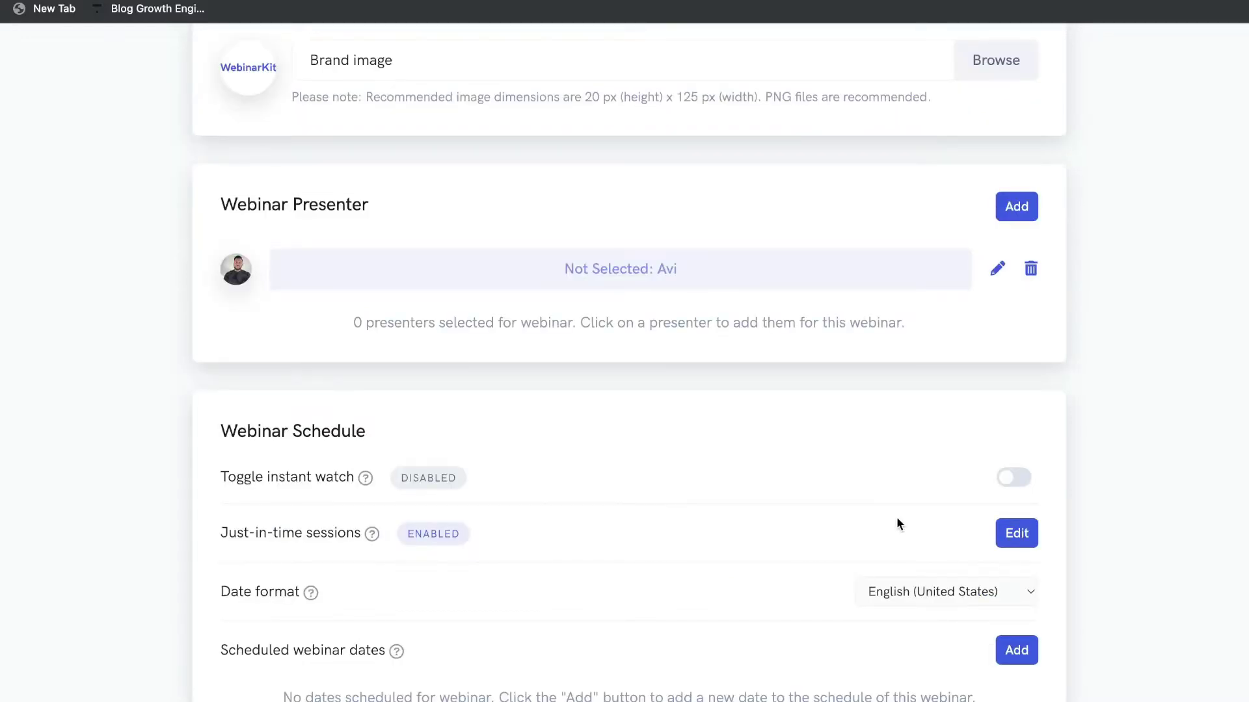
Turn on instant watch and save the webinar details.
{"action": "left_click", "coordinate": [1009, 478]}
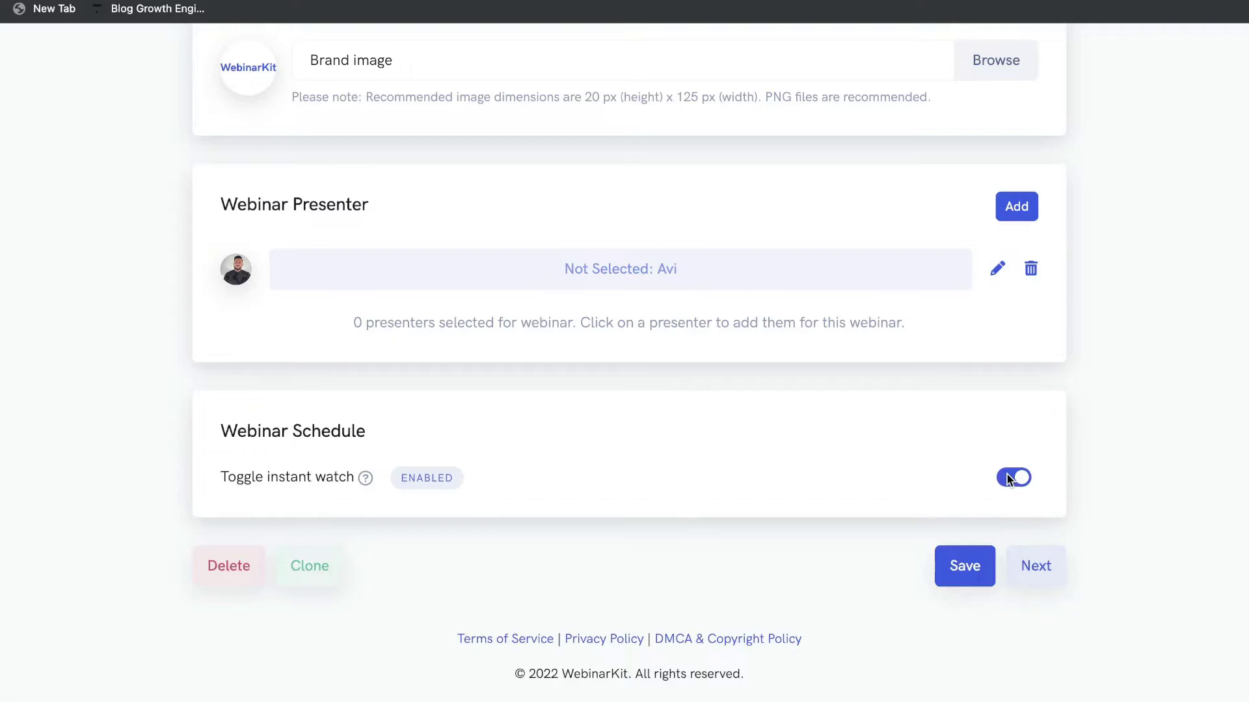
{"action": "scroll", "coordinate": [937, 390], "scroll_direction": "up", "scroll_amount": 9}
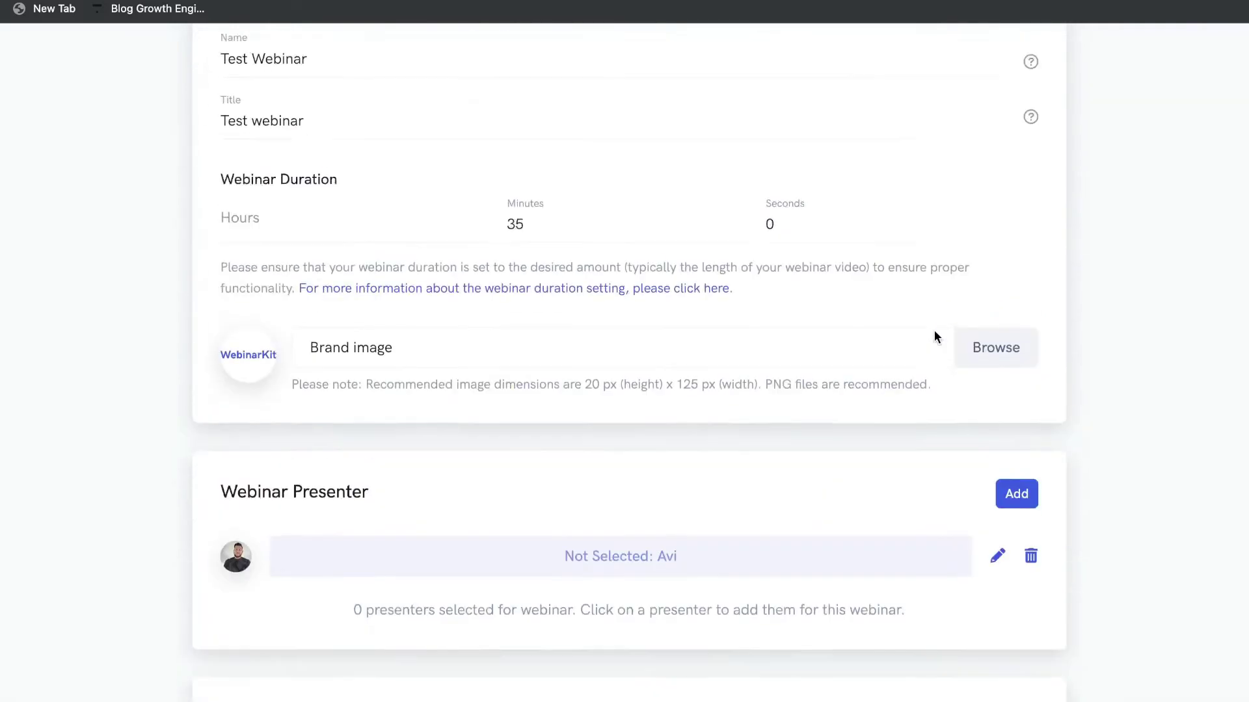
{"action": "scroll", "coordinate": [934, 337], "scroll_direction": "down", "scroll_amount": 7}
{"action": "left_click", "coordinate": [966, 622]}
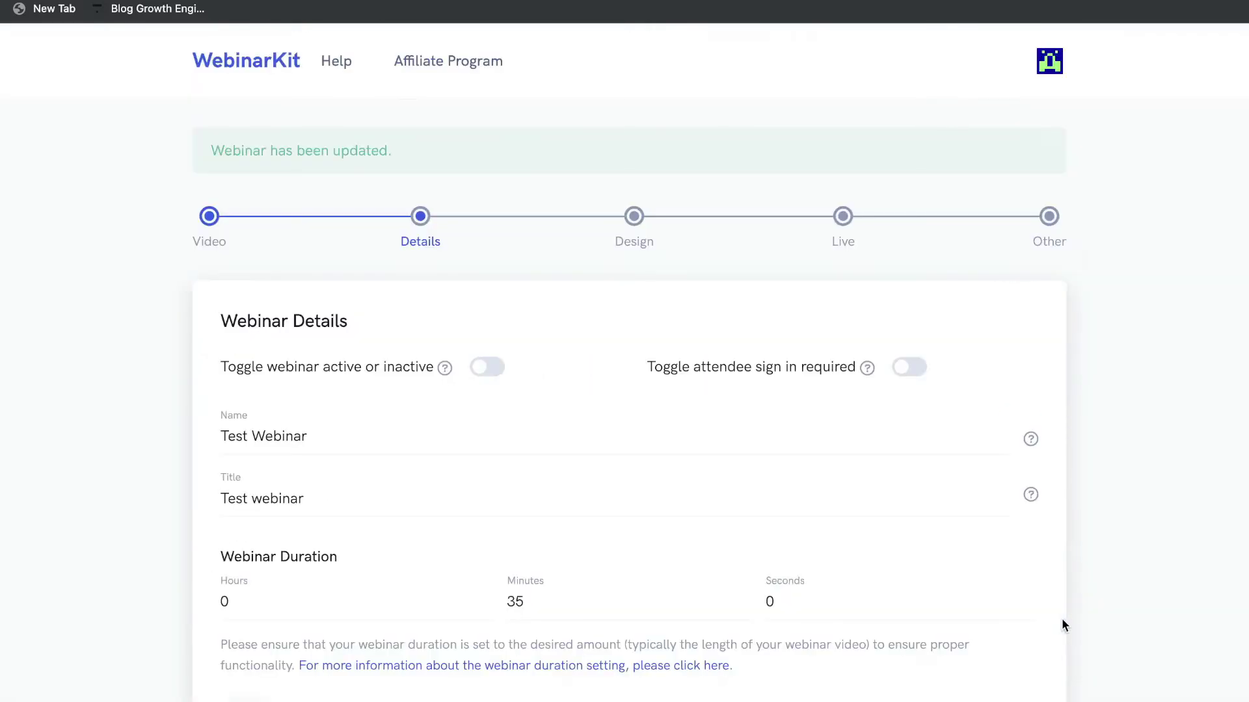
{"action": "scroll", "coordinate": [1001, 524], "scroll_direction": "down", "scroll_amount": 10}
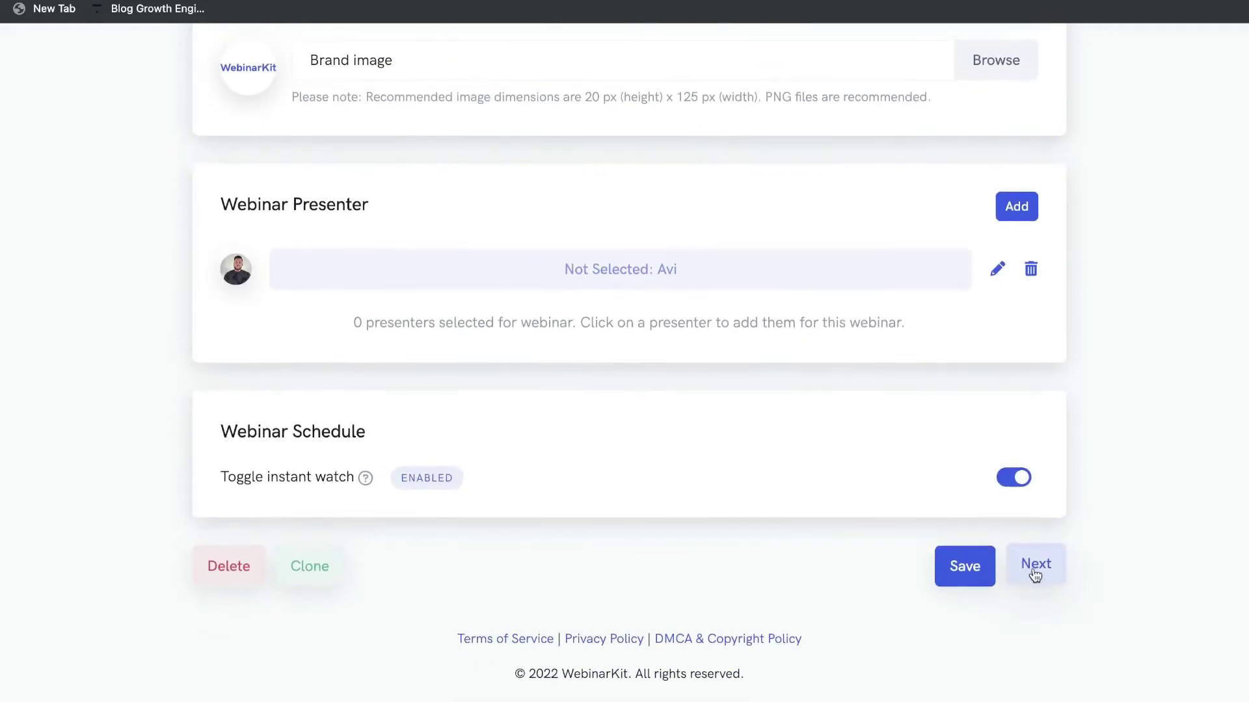
Advance to the Design step and review its options.
{"action": "left_click", "coordinate": [1035, 564]}
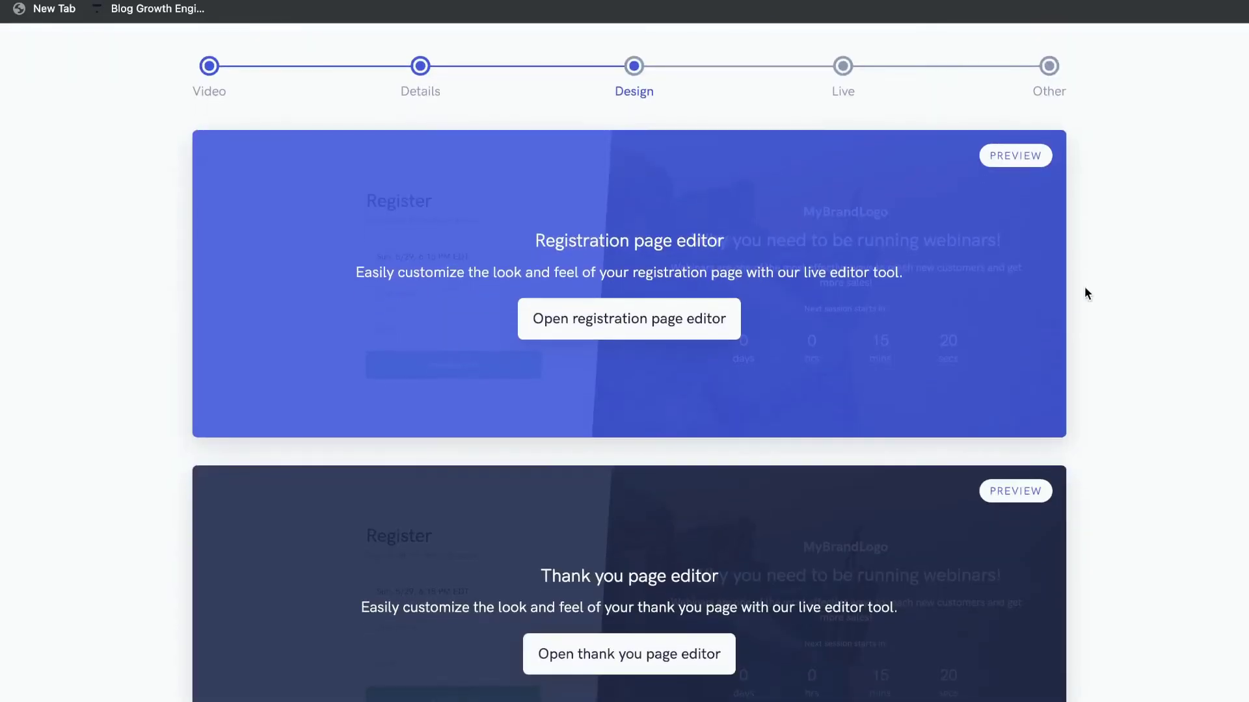
{"action": "scroll", "coordinate": [1084, 287], "scroll_direction": "down", "scroll_amount": 3}
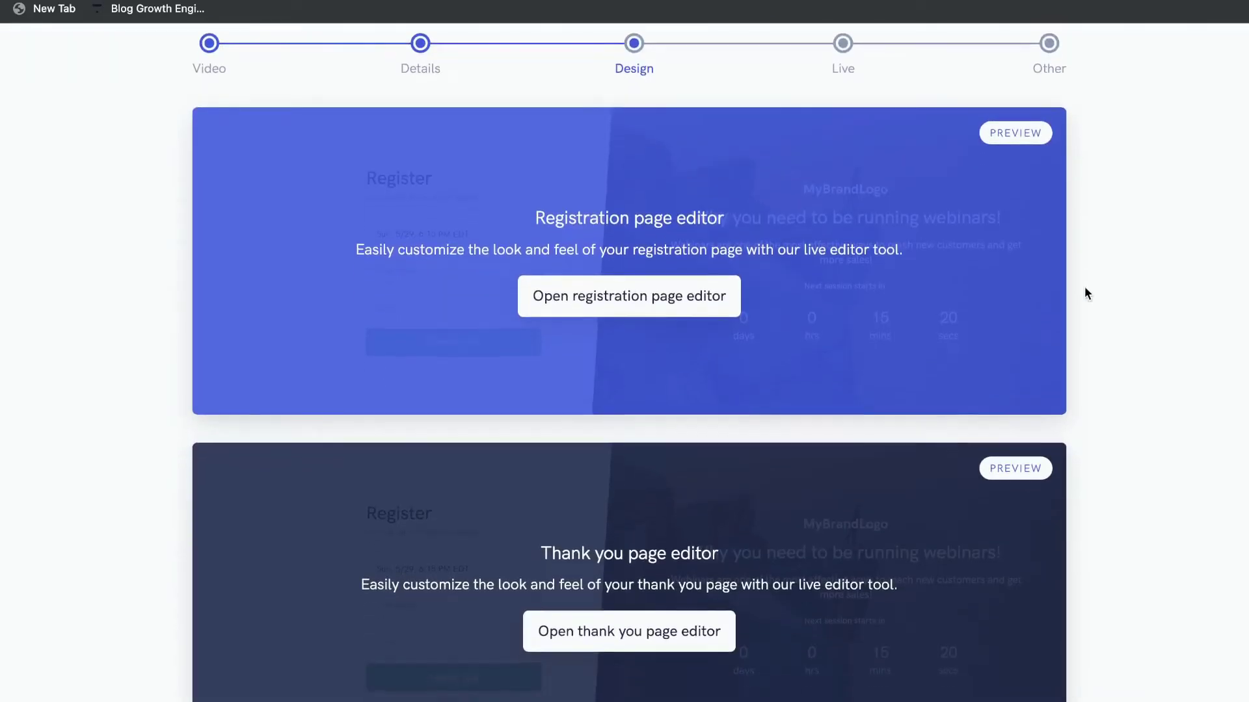
{"action": "scroll", "coordinate": [641, 474], "scroll_direction": "down", "scroll_amount": 5}
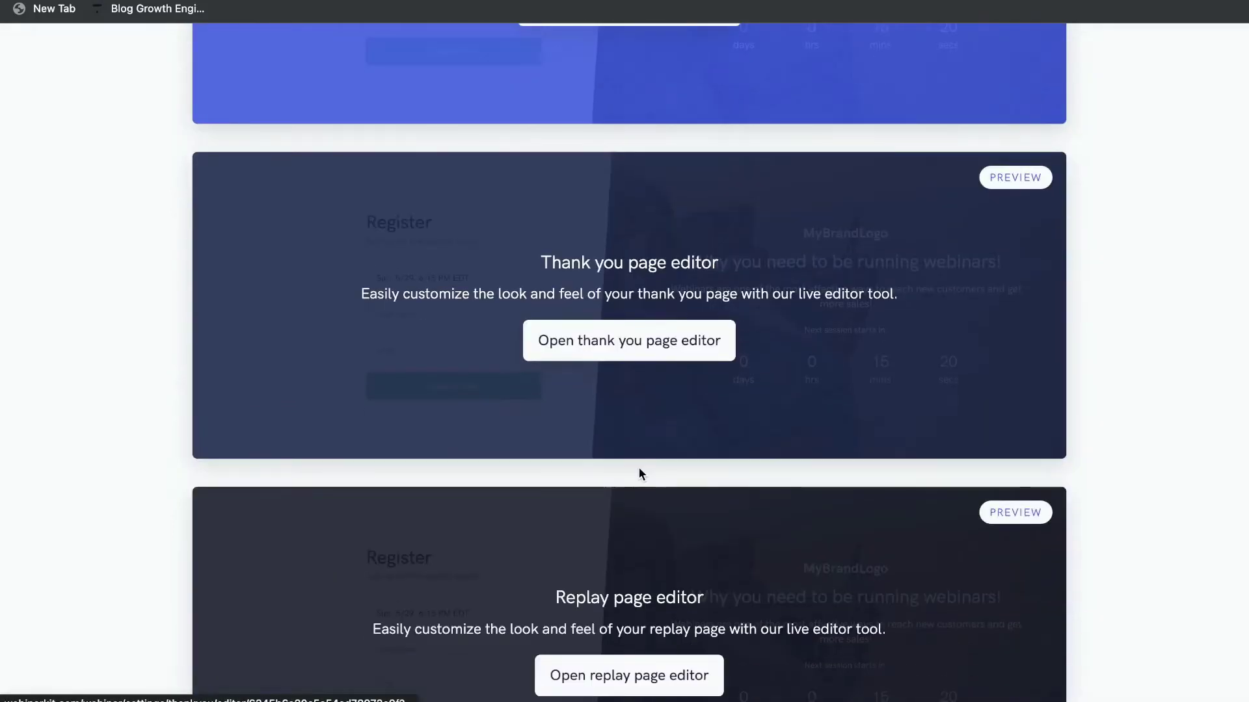
{"action": "scroll", "coordinate": [670, 566], "scroll_direction": "up", "scroll_amount": 10}
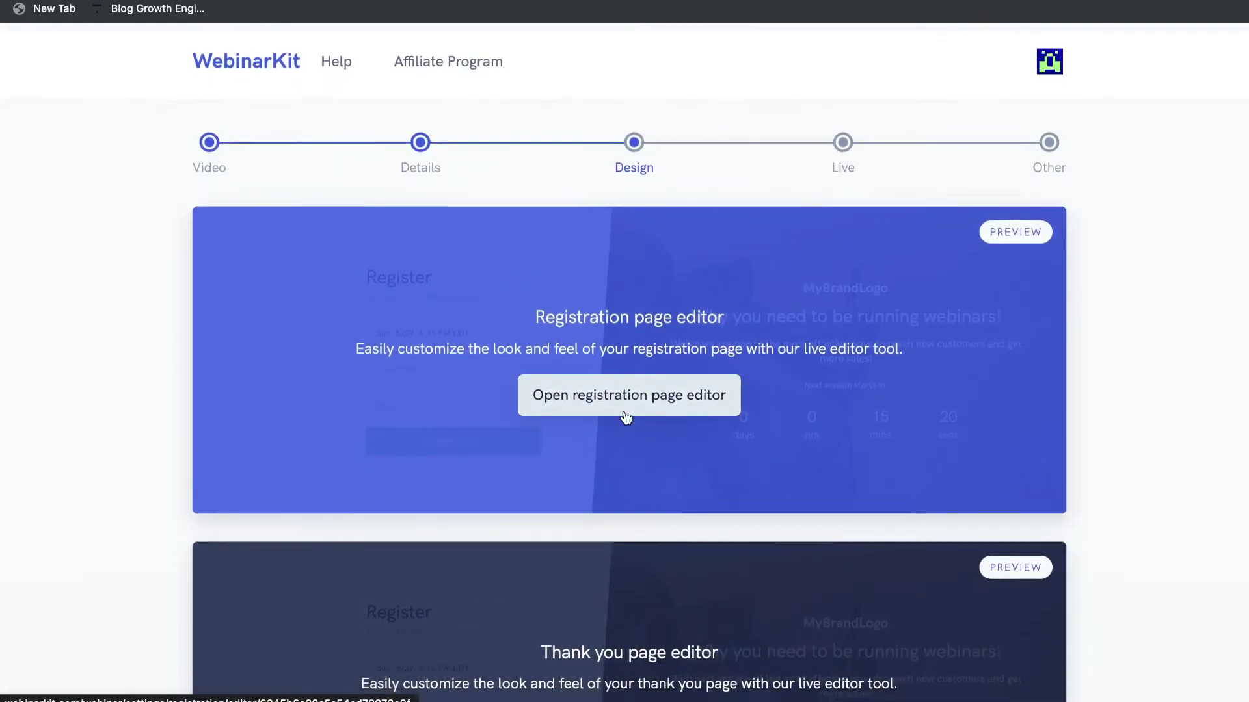
Open the registration page editor, browse the default preview, and expand Page template.
{"action": "left_click", "coordinate": [630, 408]}
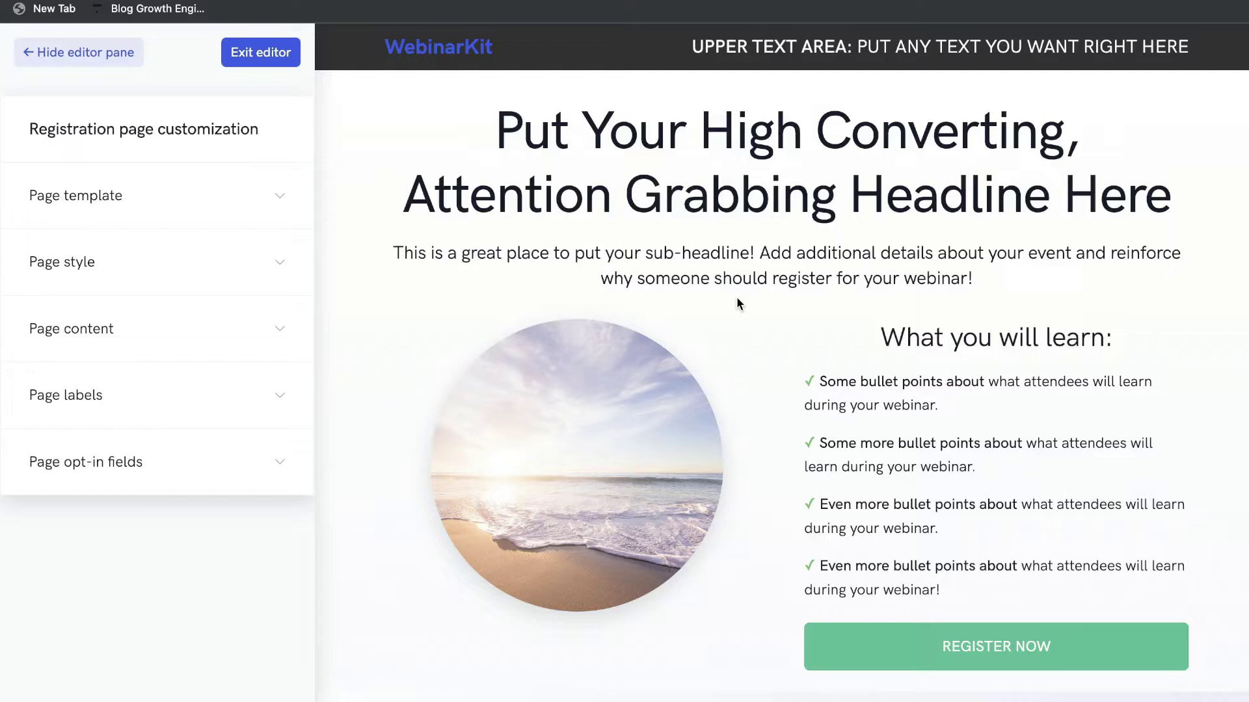
{"action": "scroll", "coordinate": [712, 310], "scroll_direction": "down", "scroll_amount": 1}
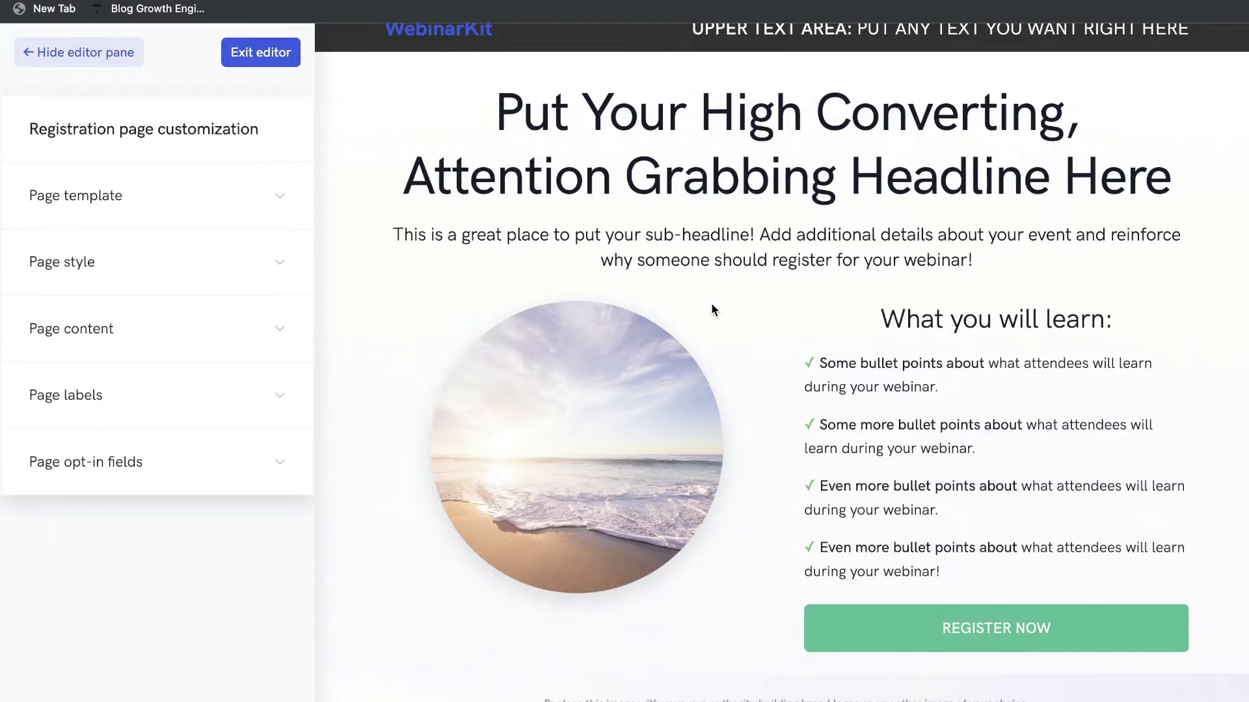
{"action": "scroll", "coordinate": [712, 304], "scroll_direction": "down", "scroll_amount": 1}
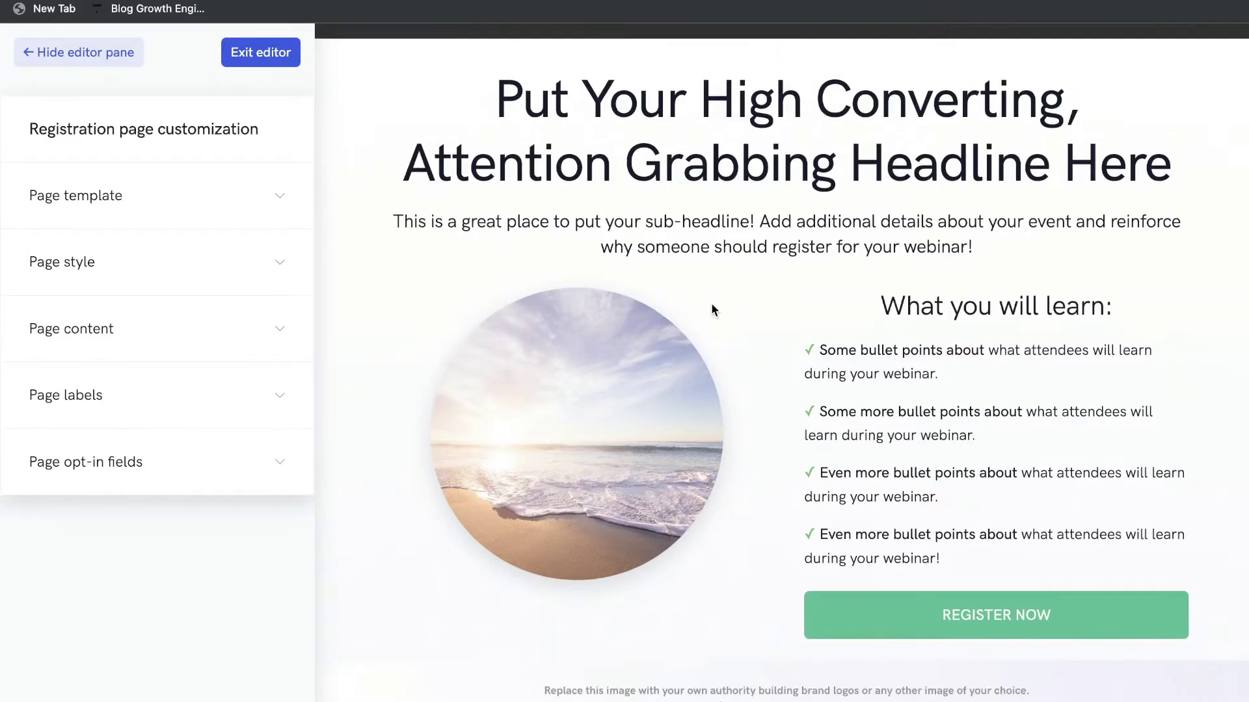
{"action": "scroll", "coordinate": [713, 308], "scroll_direction": "up", "scroll_amount": 1}
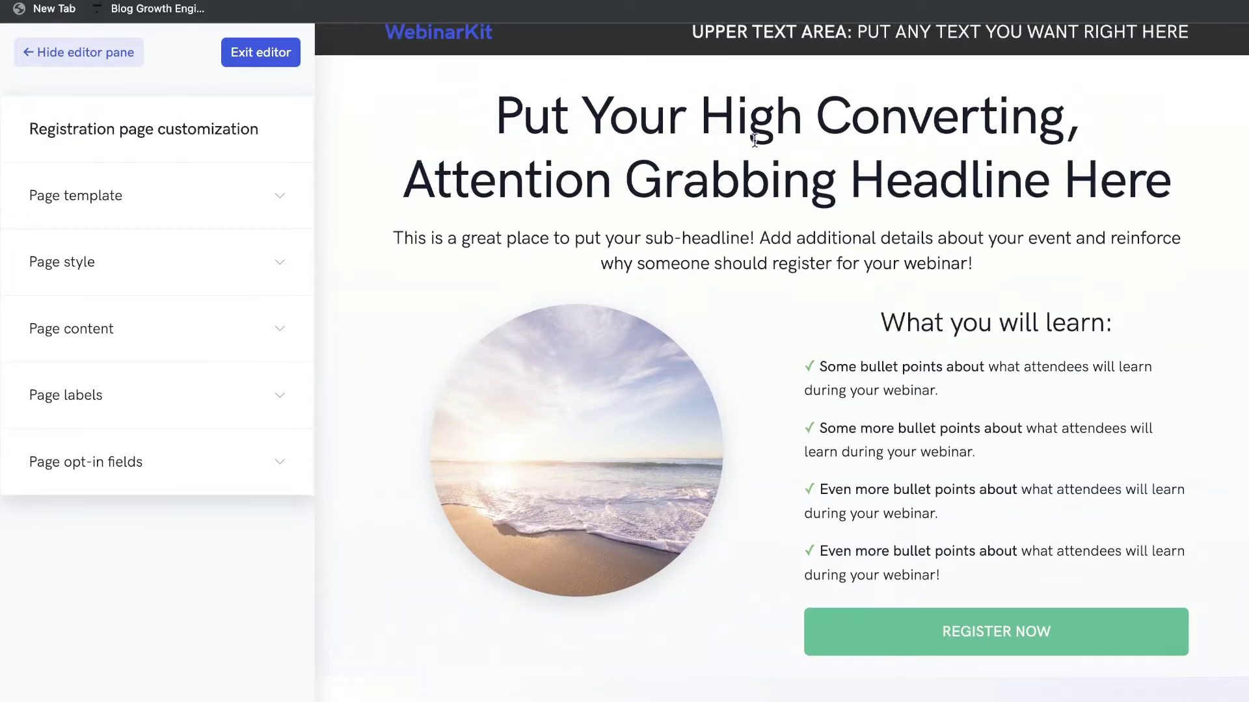
{"action": "scroll", "coordinate": [668, 343], "scroll_direction": "down", "scroll_amount": 5}
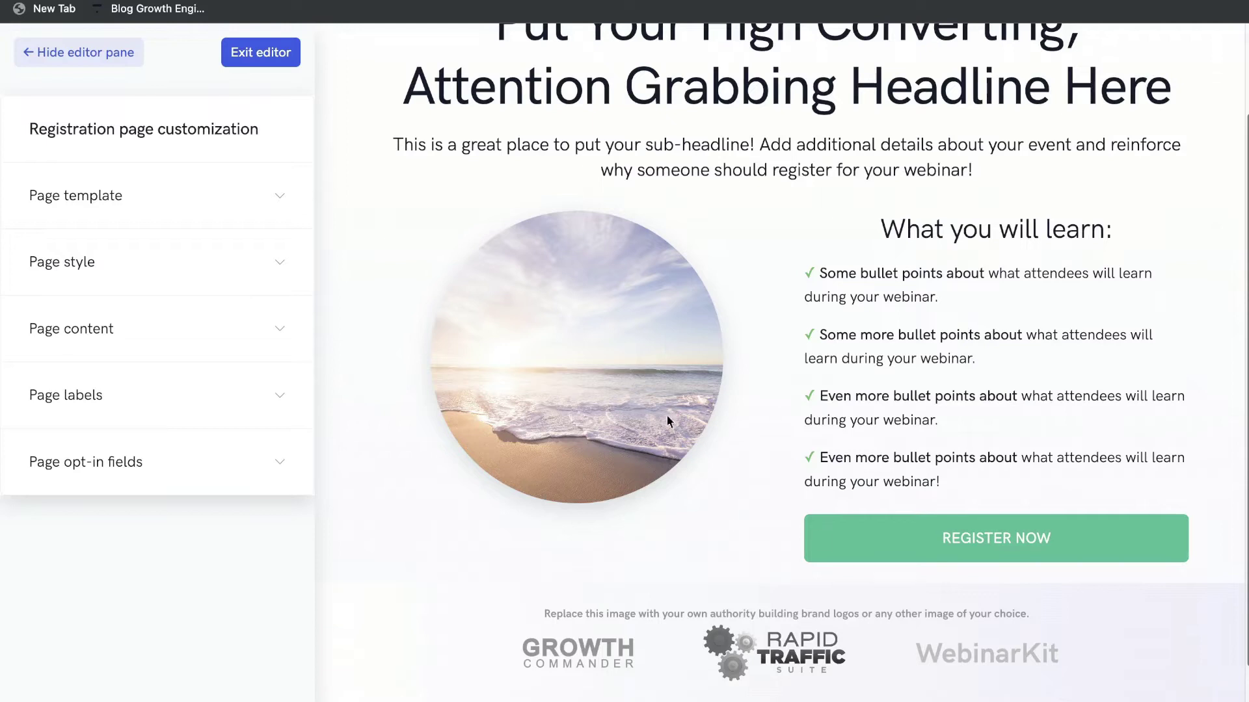
{"action": "scroll", "coordinate": [675, 294], "scroll_direction": "up", "scroll_amount": 2}
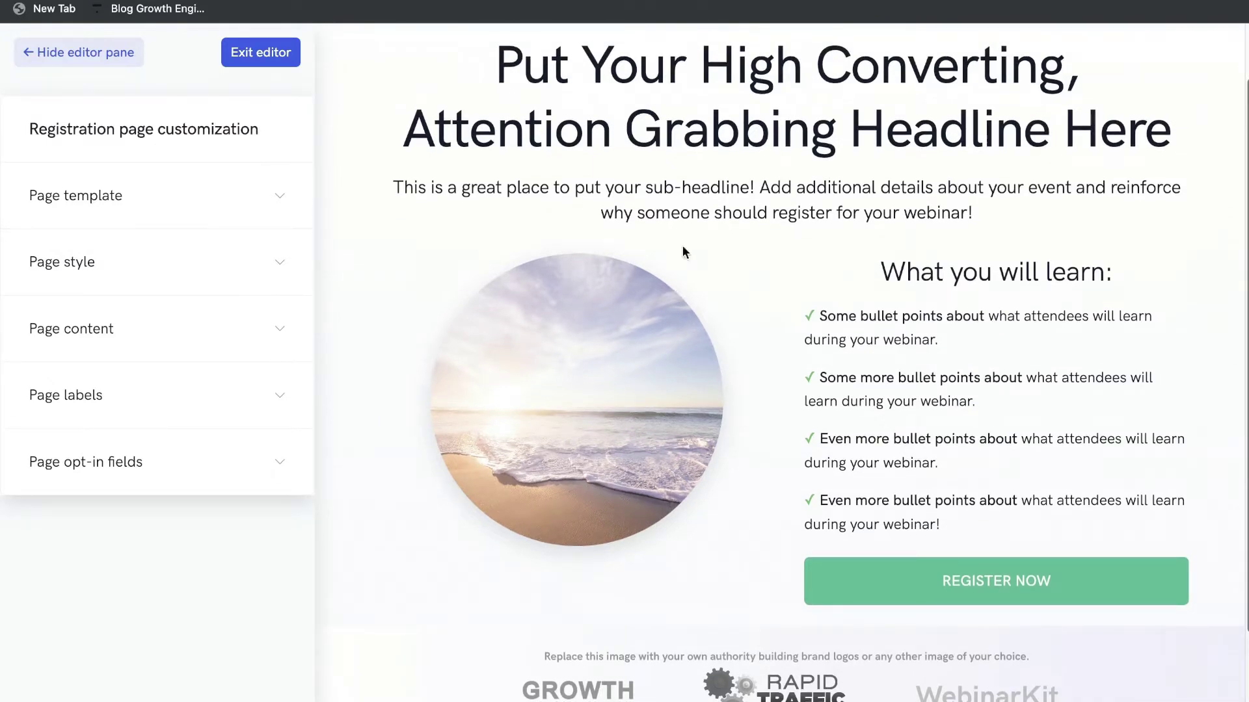
{"action": "scroll", "coordinate": [682, 252], "scroll_direction": "up", "scroll_amount": 2}
{"action": "left_click", "coordinate": [218, 195]}
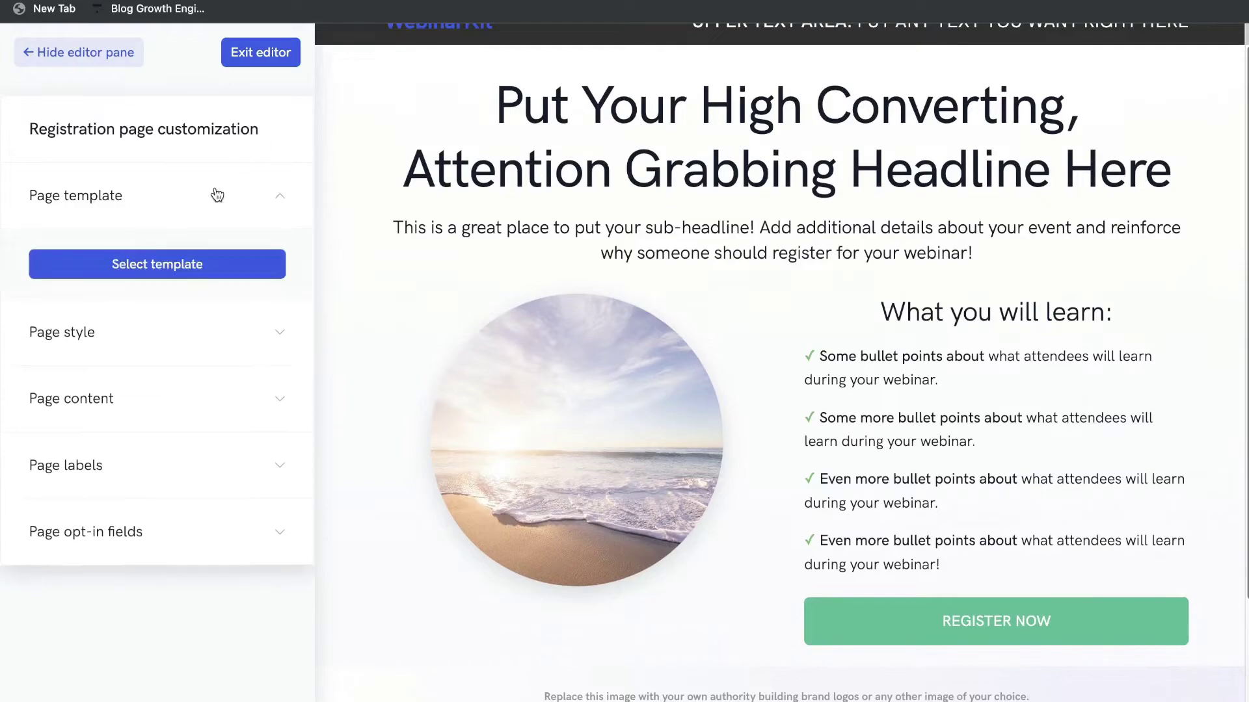
{"action": "left_click", "coordinate": [201, 264]}
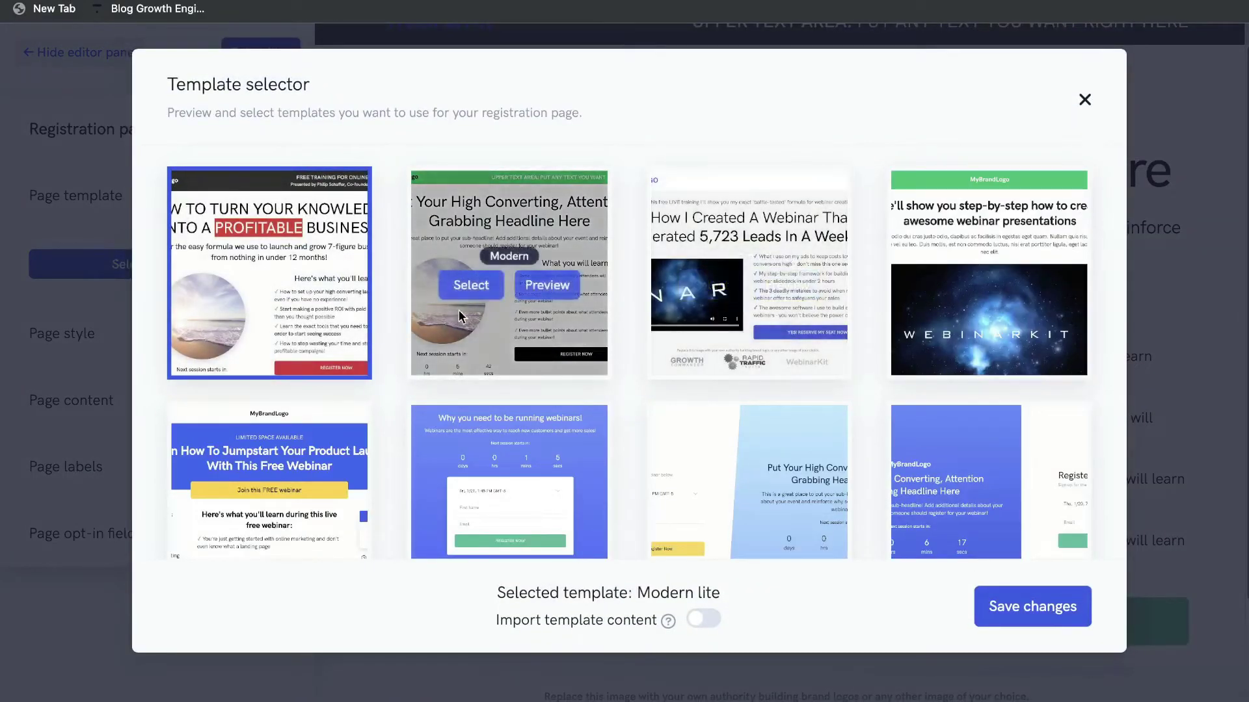
{"action": "scroll", "coordinate": [495, 481], "scroll_direction": "down", "scroll_amount": 5}
{"action": "scroll", "coordinate": [483, 460], "scroll_direction": "up", "scroll_amount": 5}
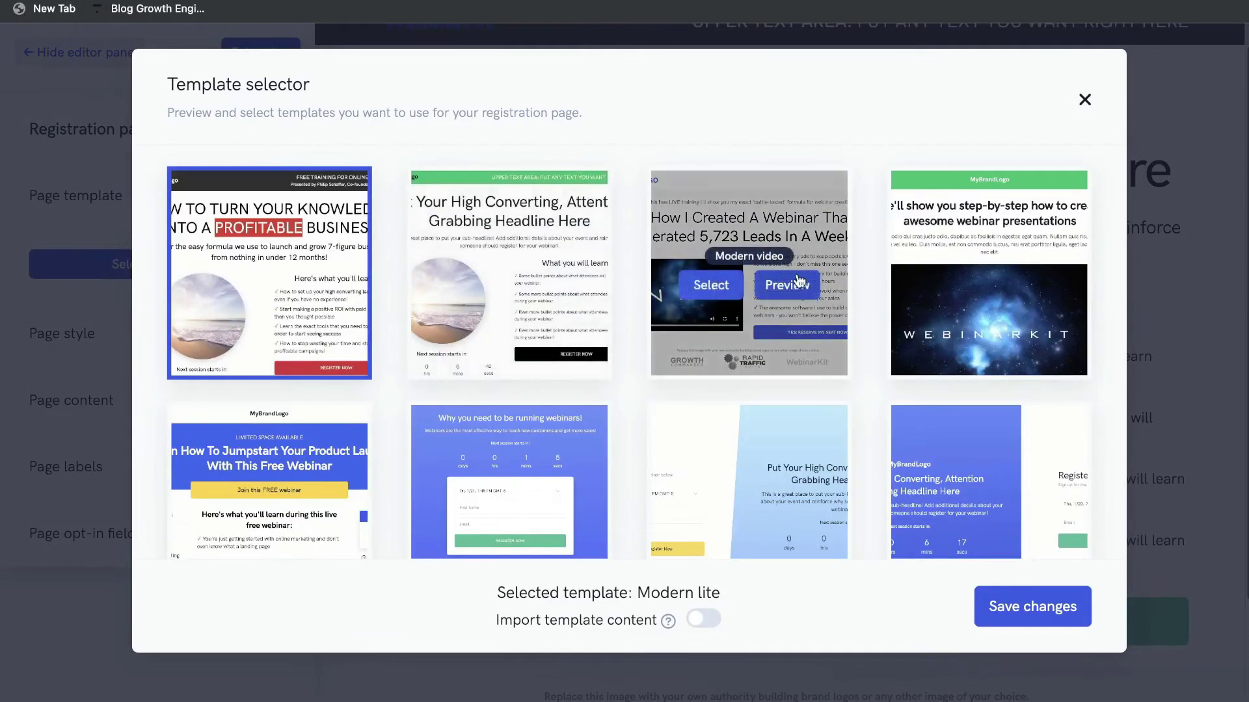
{"action": "left_click", "coordinate": [789, 285]}
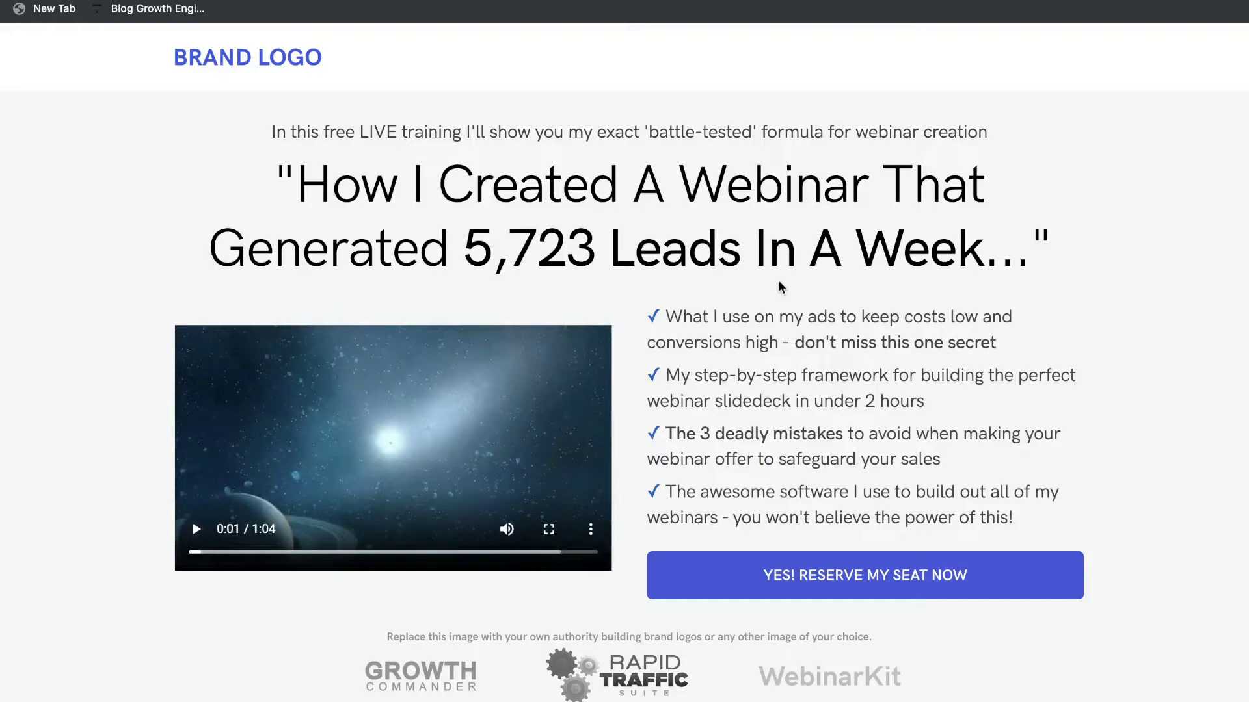
{"action": "scroll", "coordinate": [781, 287], "scroll_direction": "down", "scroll_amount": 1}
{"action": "scroll", "coordinate": [780, 287], "scroll_direction": "down", "scroll_amount": 10}
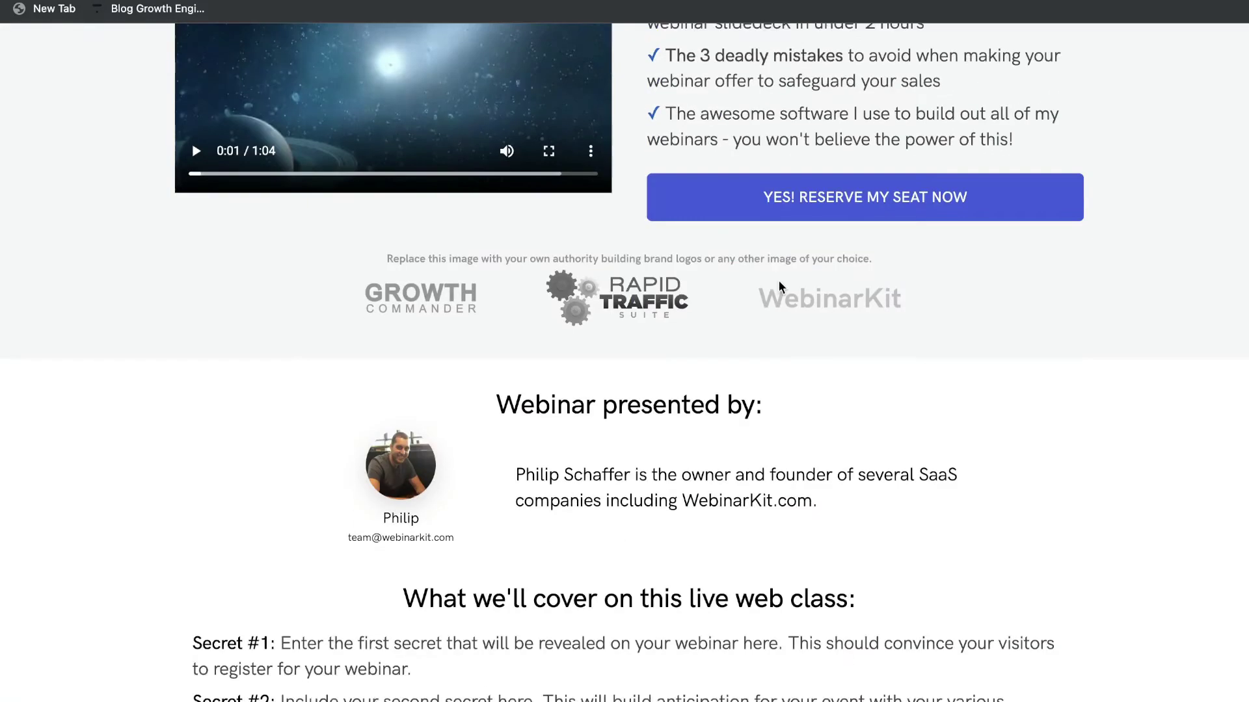
{"action": "scroll", "coordinate": [779, 281], "scroll_direction": "up", "scroll_amount": 10}
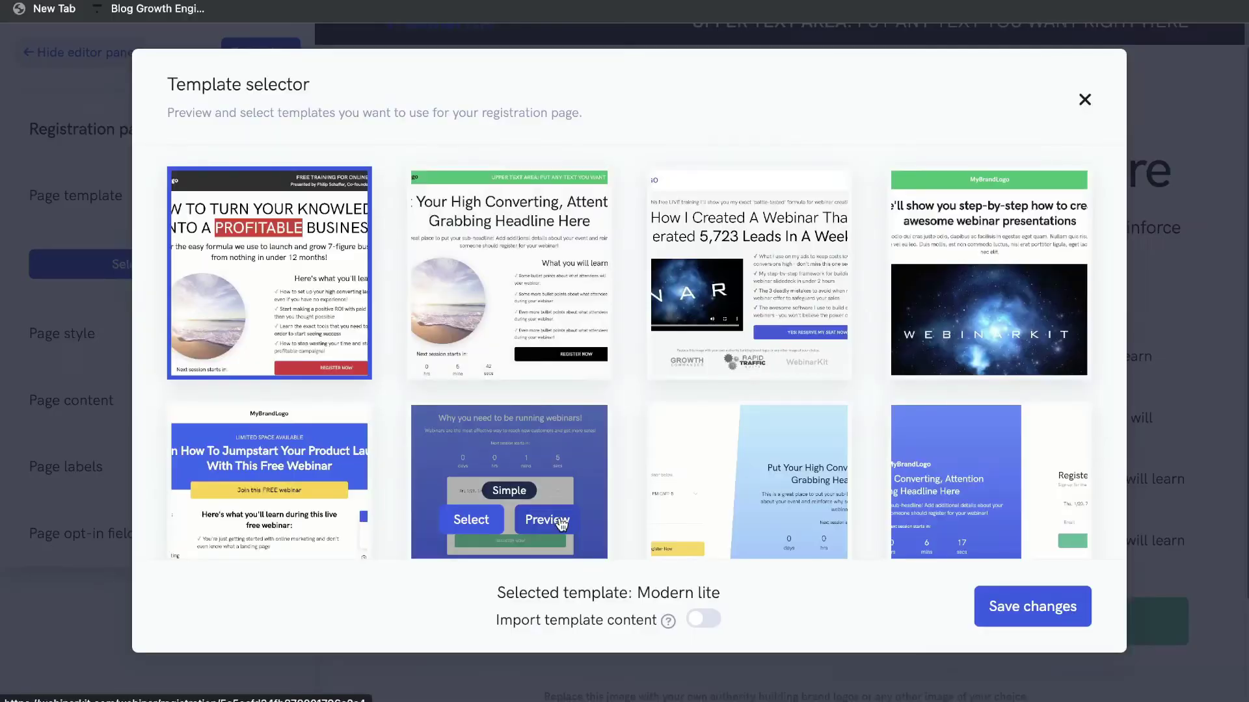
{"action": "left_click", "coordinate": [556, 520]}
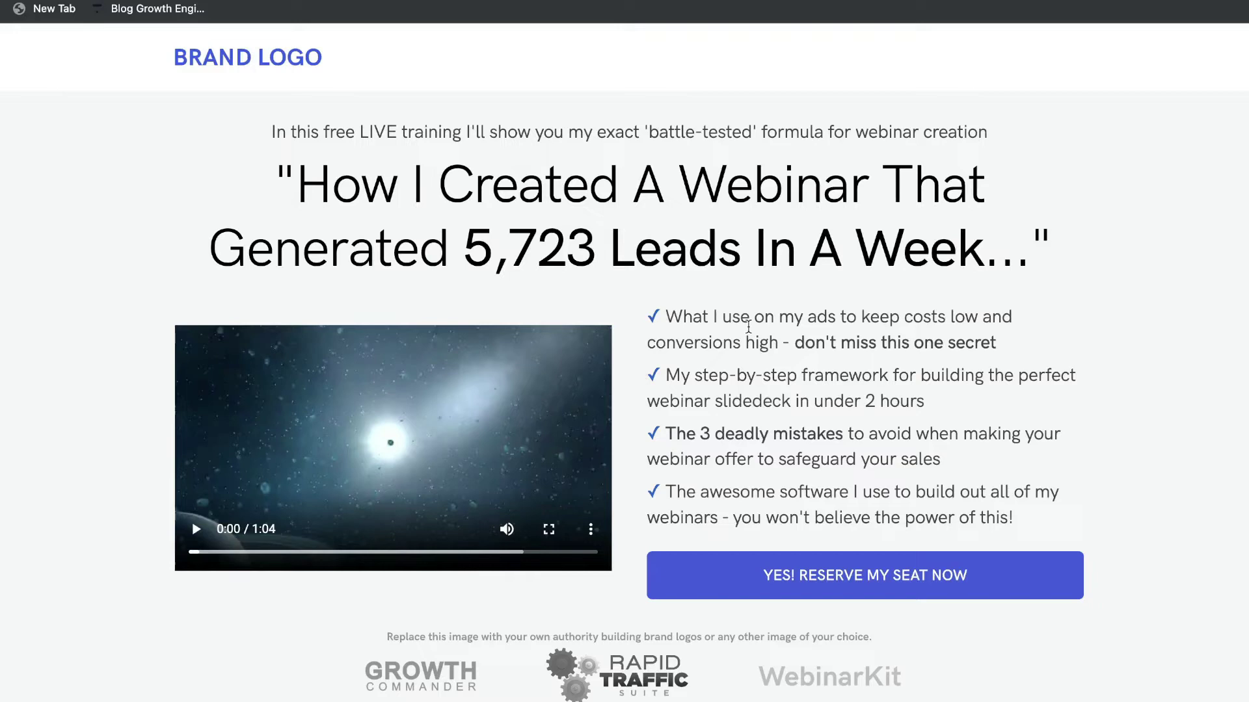
{"action": "scroll", "coordinate": [554, 355], "scroll_direction": "down", "scroll_amount": 1}
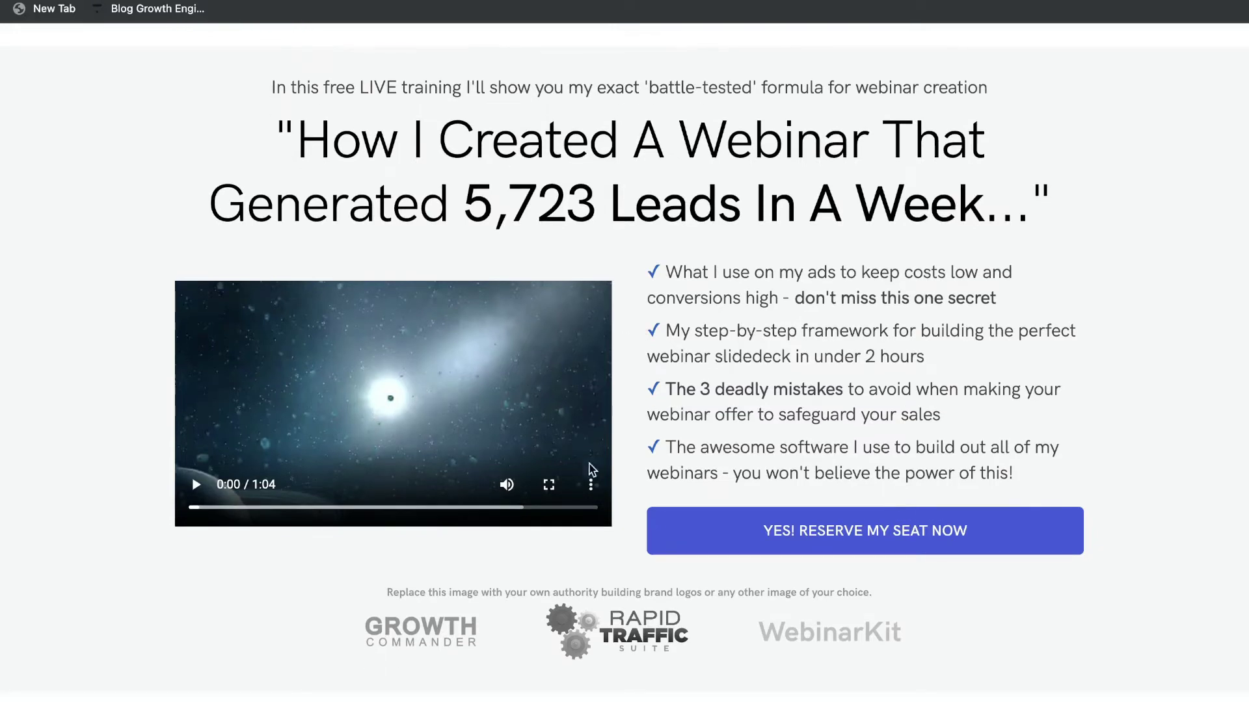
{"action": "scroll", "coordinate": [571, 540], "scroll_direction": "down", "scroll_amount": 1}
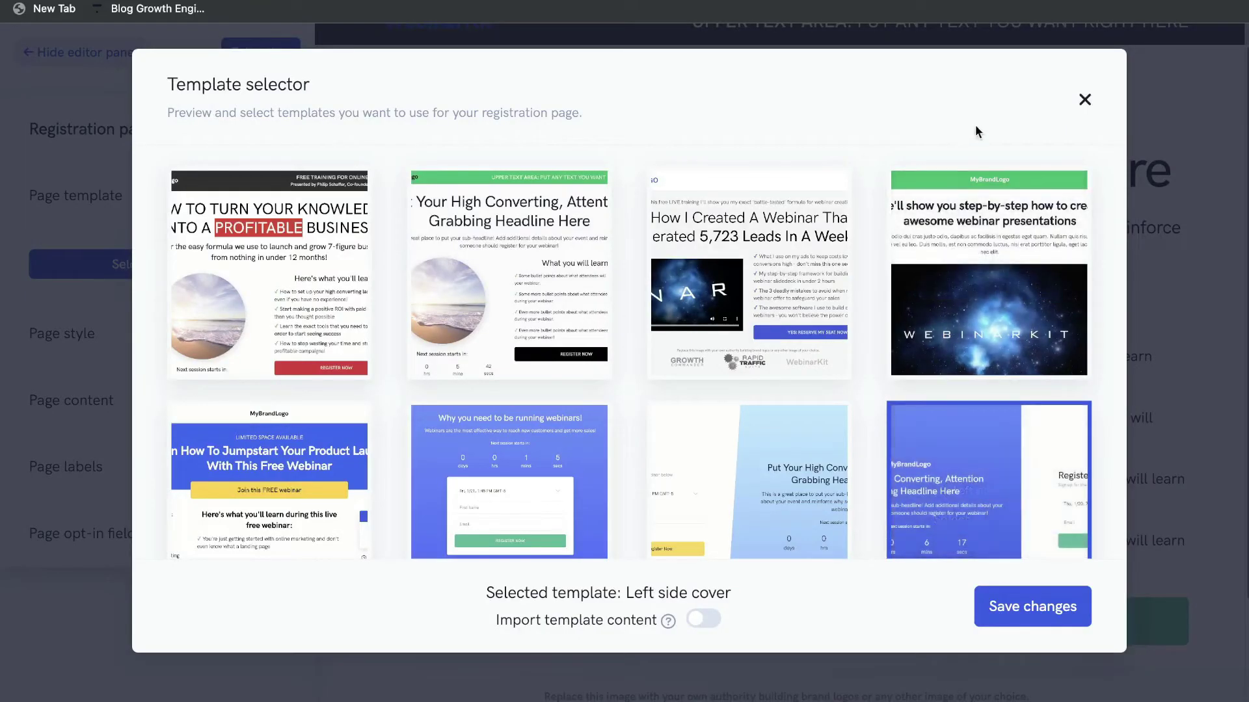
{"action": "mouse_move", "coordinate": [759, 287]}
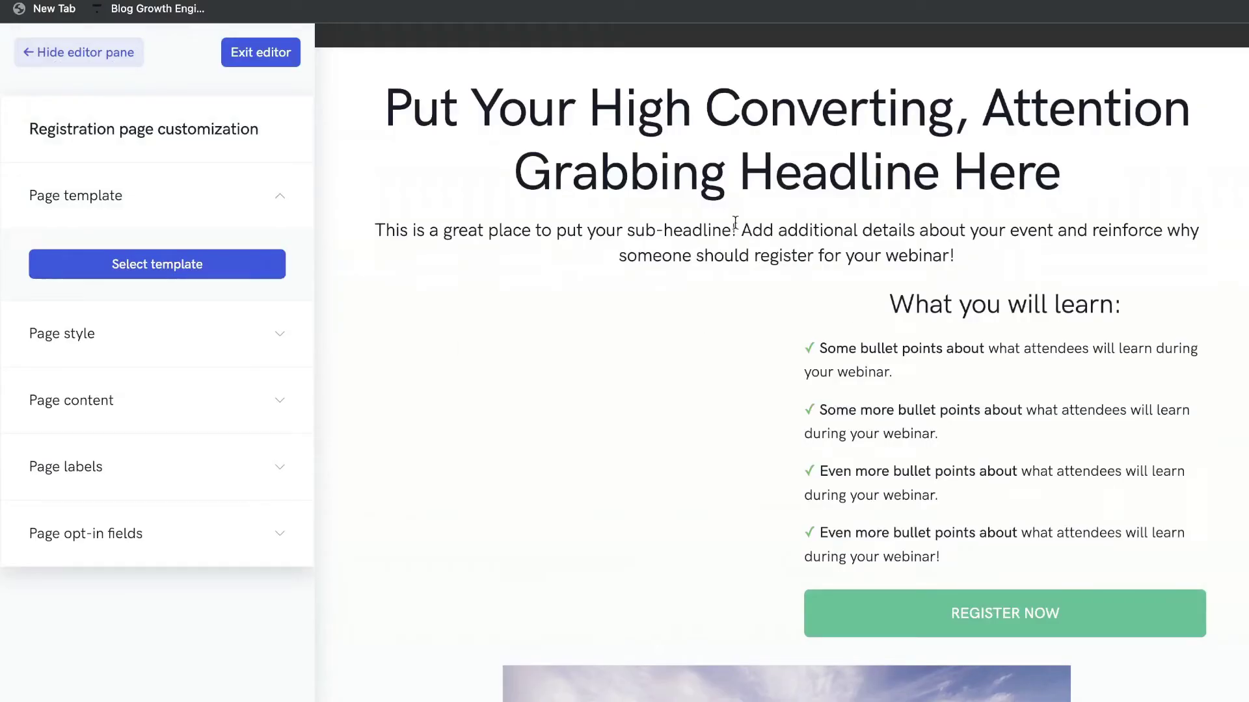
{"action": "scroll", "coordinate": [736, 223], "scroll_direction": "down", "scroll_amount": 8}
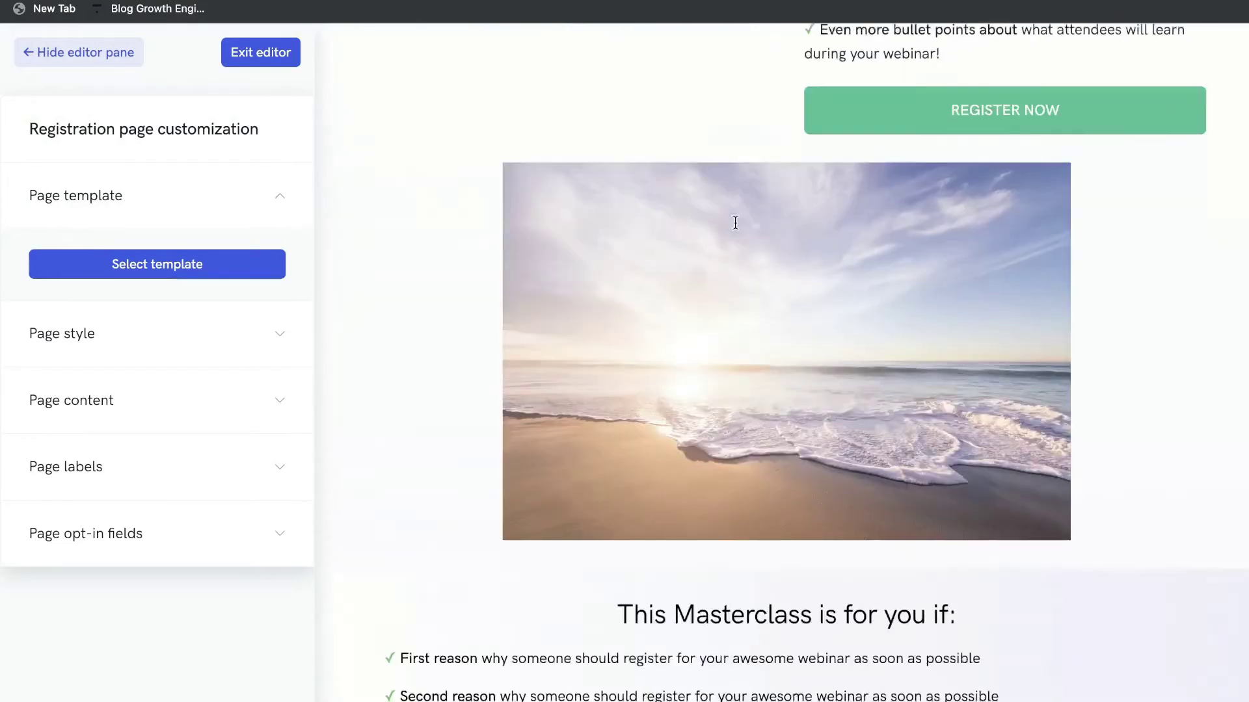
{"action": "scroll", "coordinate": [735, 223], "scroll_direction": "up", "scroll_amount": 10}
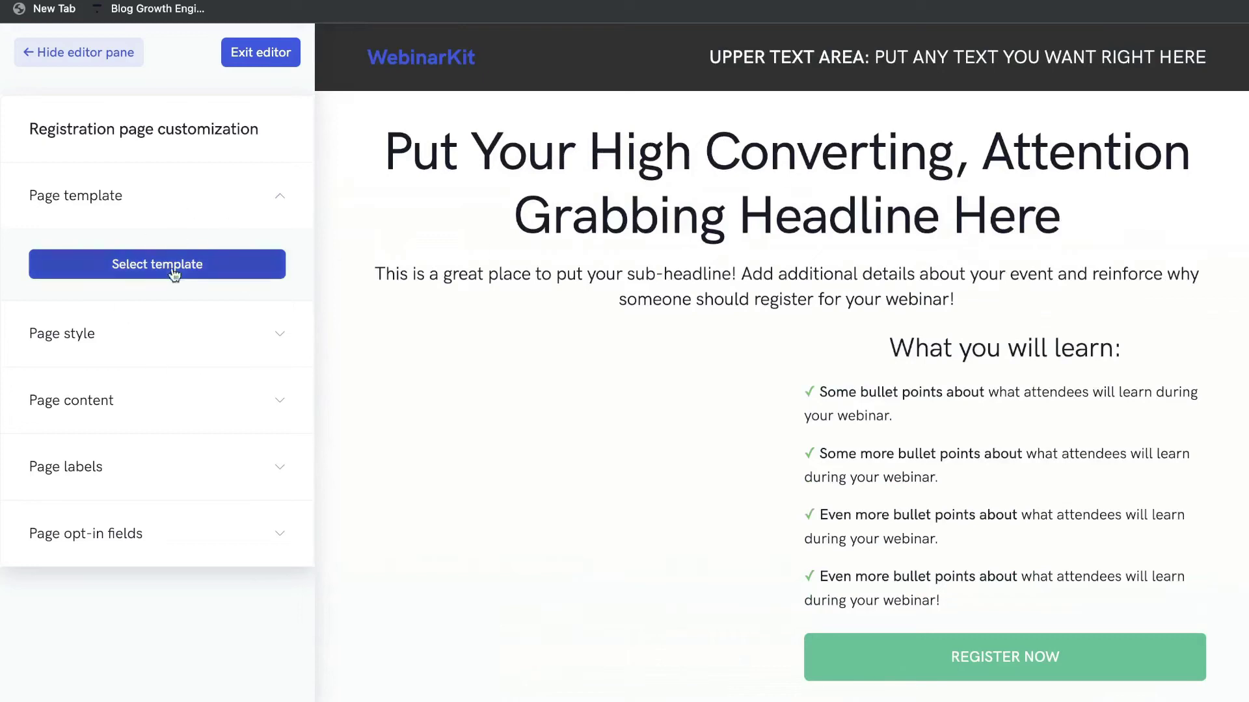
In Page style, set the header background colour to red.
{"action": "left_click", "coordinate": [174, 337]}
{"action": "left_click", "coordinate": [163, 273]}
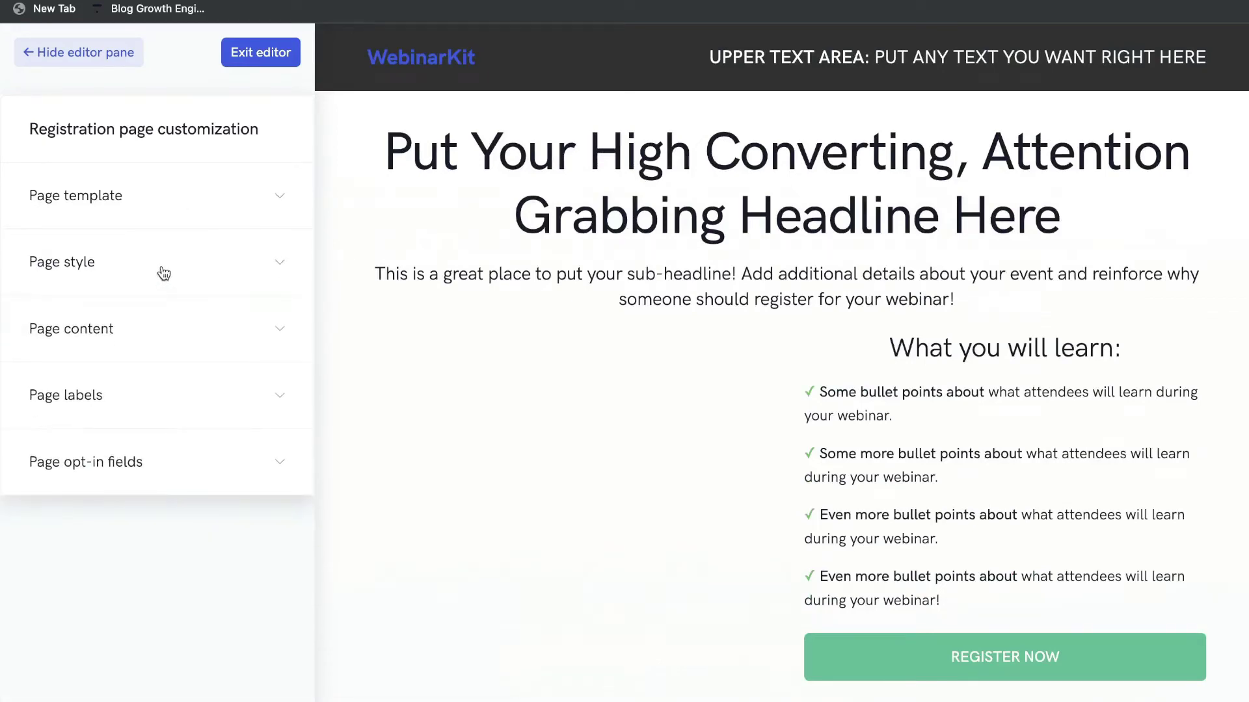
{"action": "left_click", "coordinate": [163, 273]}
{"action": "scroll", "coordinate": [158, 273], "scroll_direction": "down", "scroll_amount": 2}
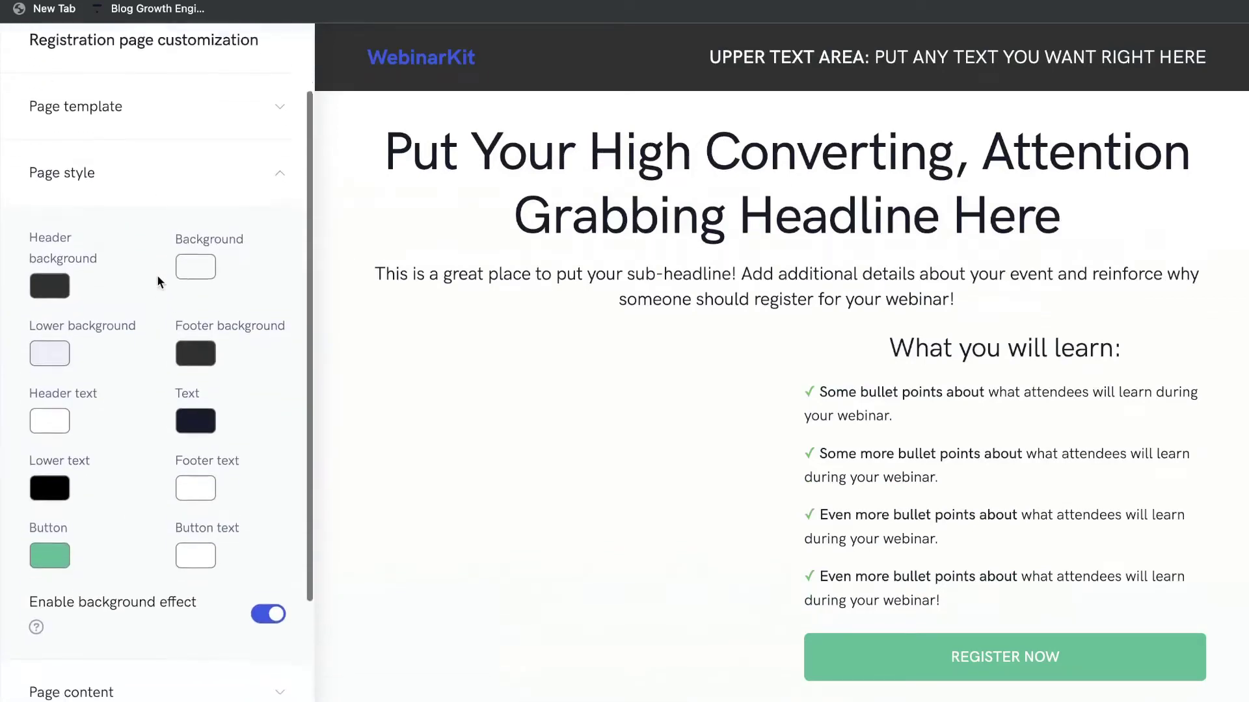
{"action": "left_click", "coordinate": [59, 290]}
{"action": "left_click", "coordinate": [204, 296]}
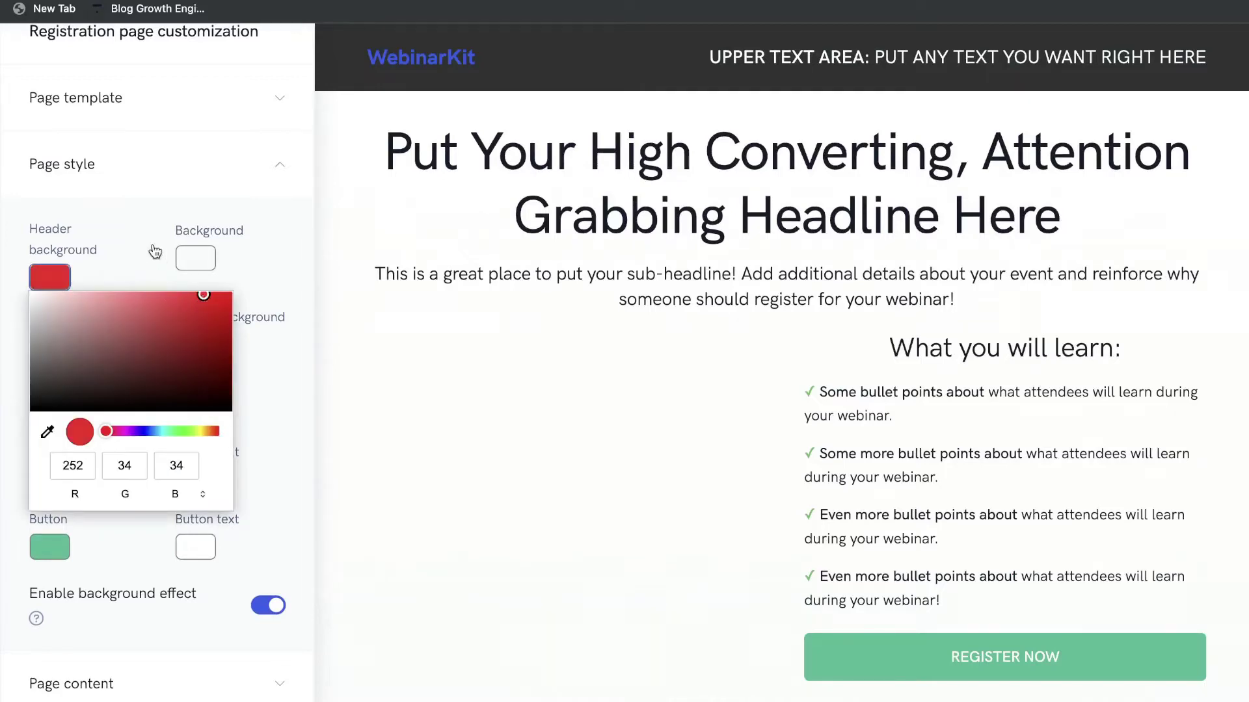
{"action": "left_click", "coordinate": [154, 252]}
{"action": "scroll", "coordinate": [92, 337], "scroll_direction": "down", "scroll_amount": 1}
Keep the header text white and change the button colour from green to light blue.
{"action": "left_click", "coordinate": [65, 364]}
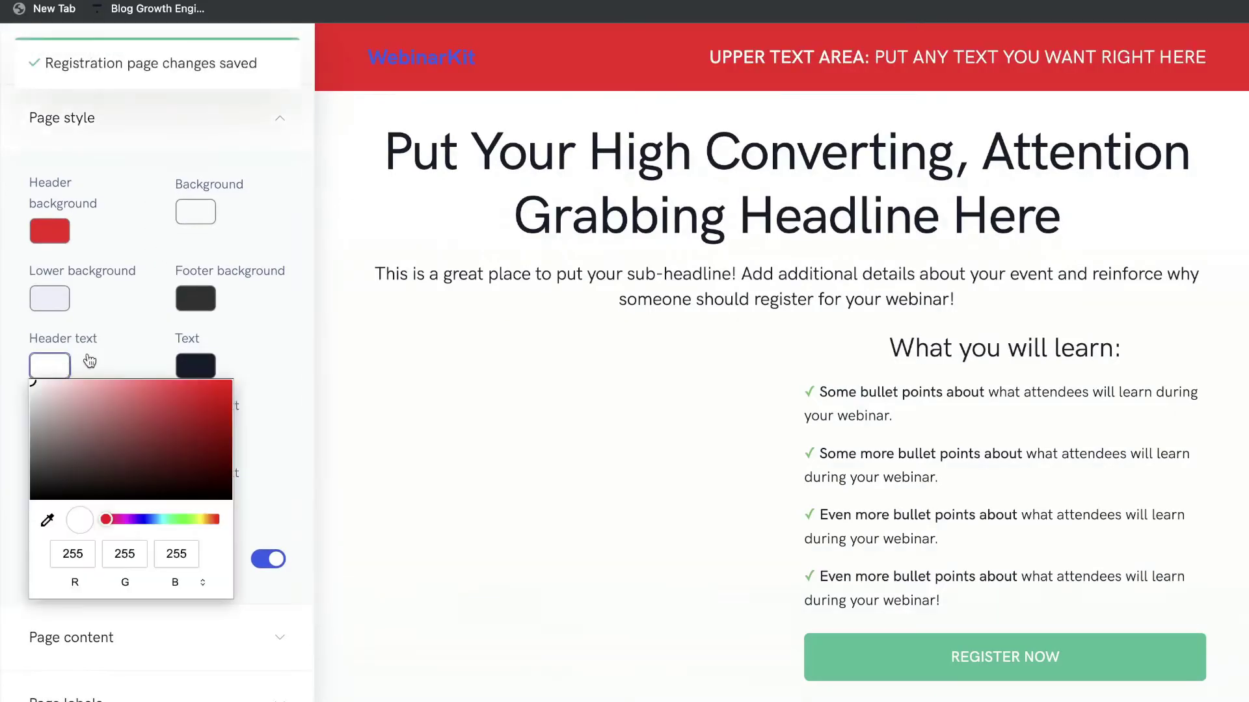
{"action": "left_click", "coordinate": [139, 336]}
{"action": "scroll", "coordinate": [139, 329], "scroll_direction": "down", "scroll_amount": 3}
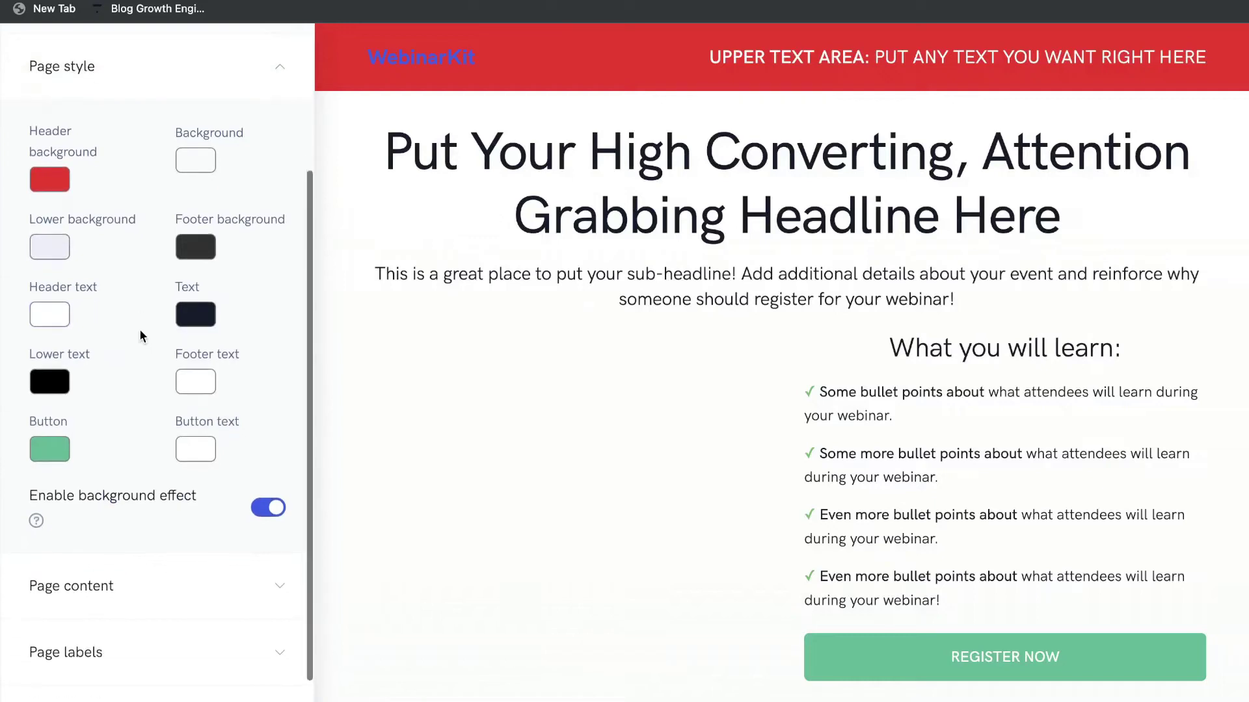
{"action": "left_click", "coordinate": [50, 408]}
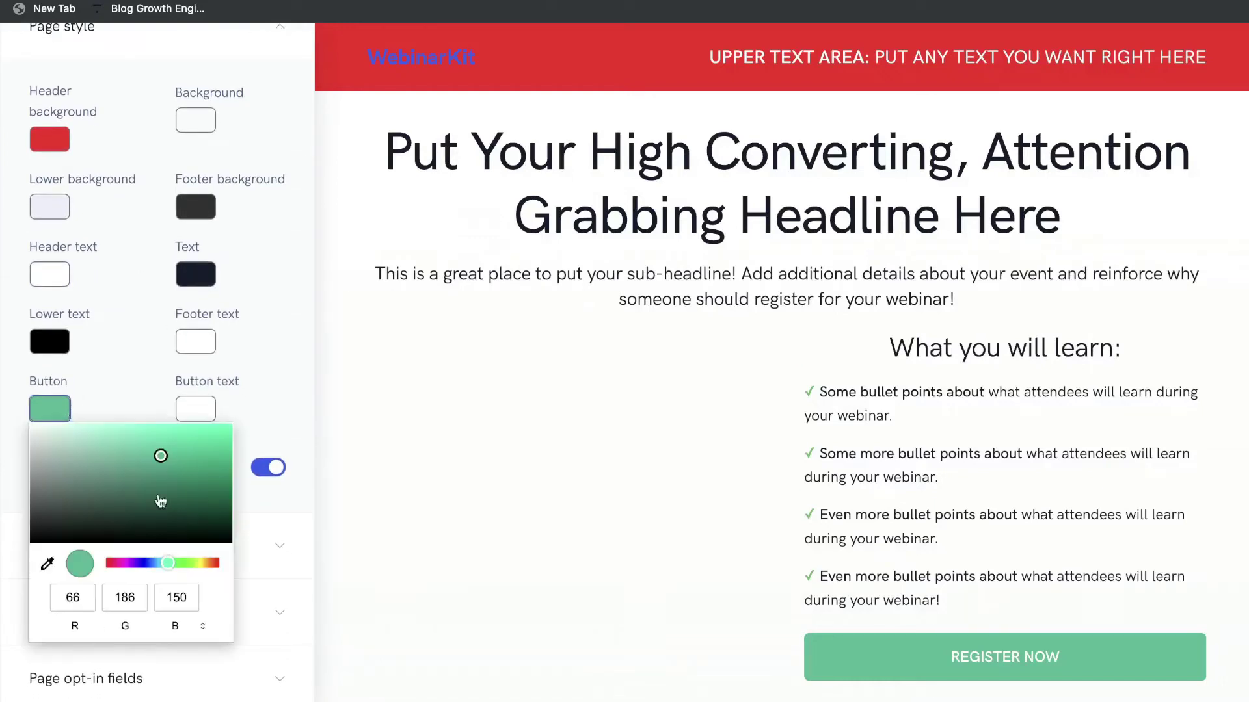
{"action": "left_click_drag", "start_coordinate": [156, 563], "coordinate": [160, 566]}
{"action": "left_click_drag", "start_coordinate": [161, 456], "coordinate": [211, 423]}
{"action": "left_click", "coordinate": [265, 361]}
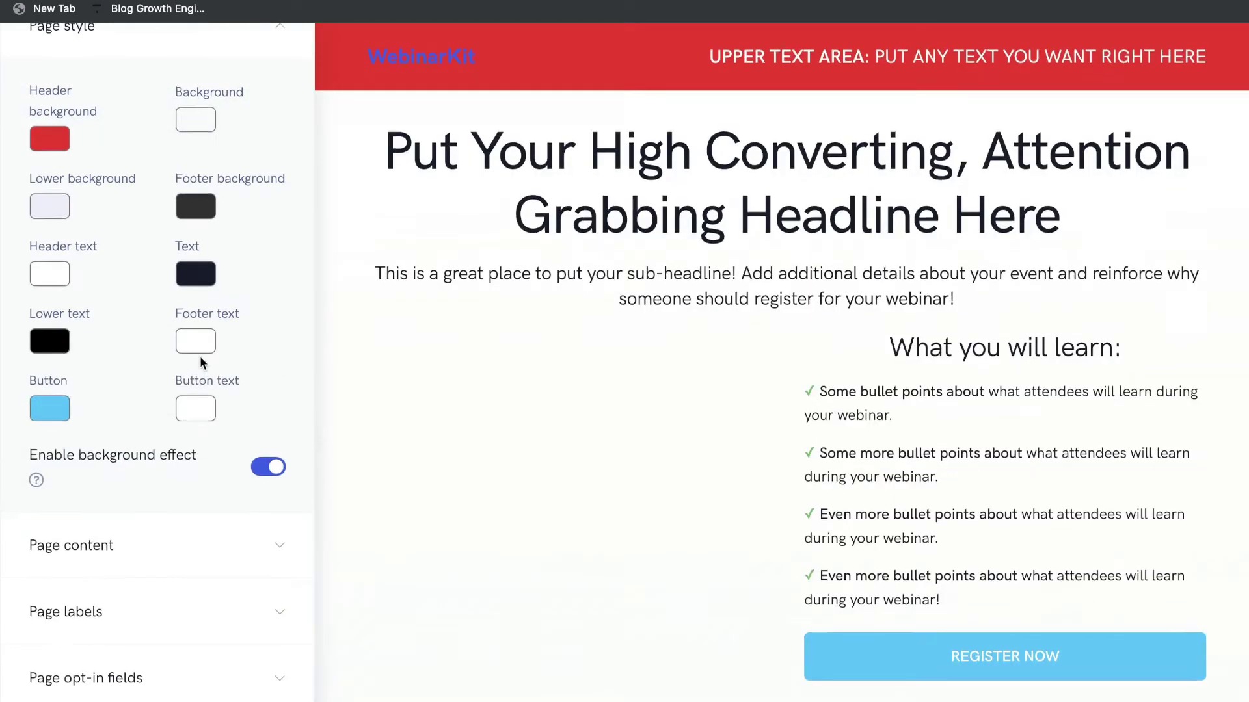
{"action": "scroll", "coordinate": [202, 359], "scroll_direction": "up", "scroll_amount": 2}
{"action": "scroll", "coordinate": [254, 386], "scroll_direction": "down", "scroll_amount": 2}
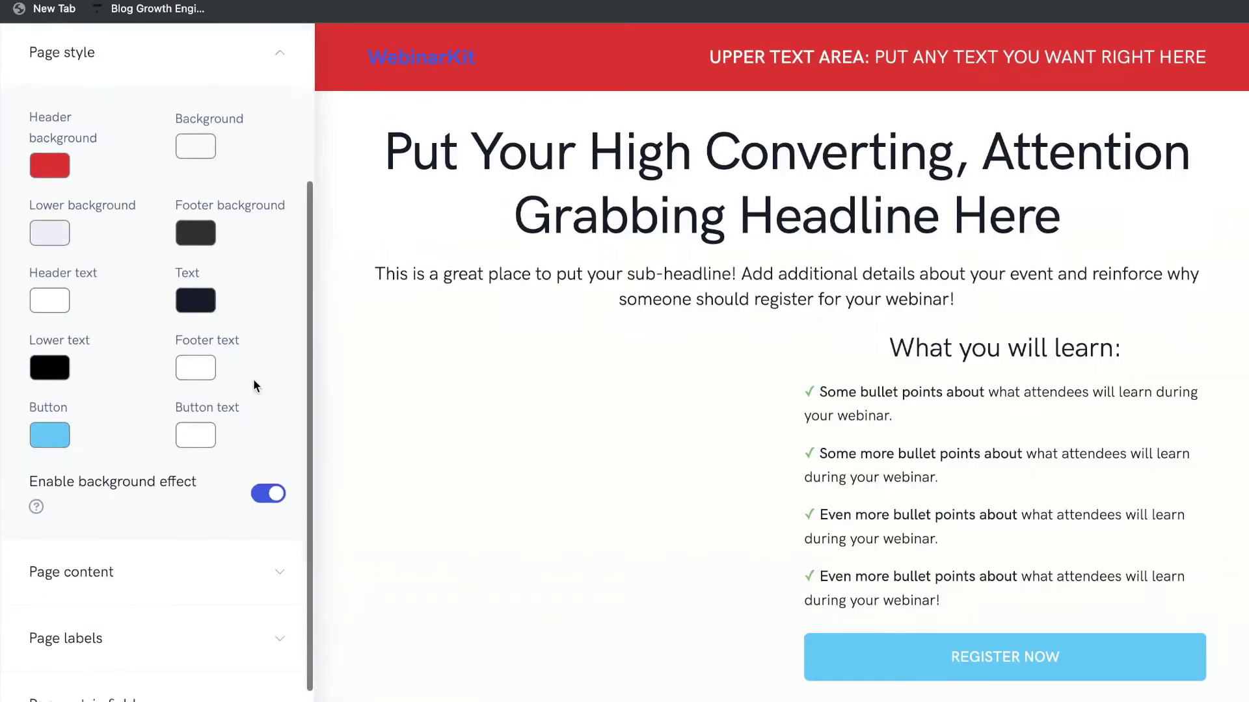
Edit the upper content headline under Page content and save it.
{"action": "left_click", "coordinate": [274, 557]}
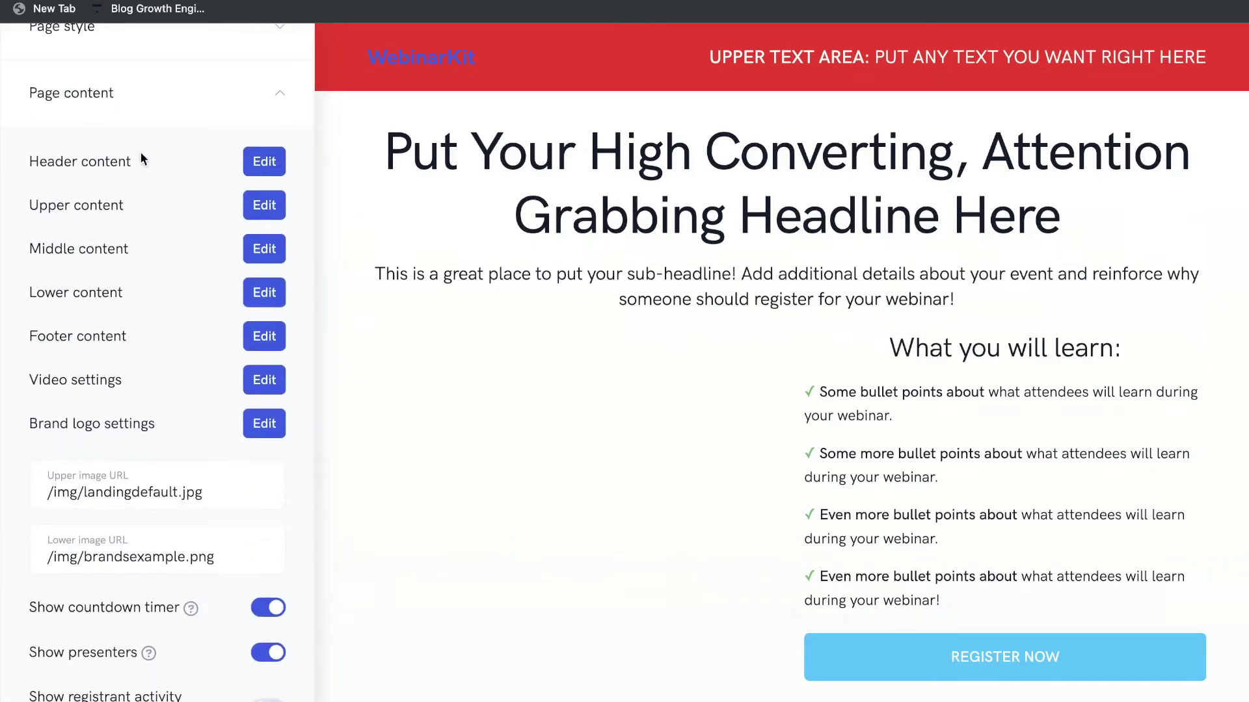
{"action": "left_click", "coordinate": [267, 164]}
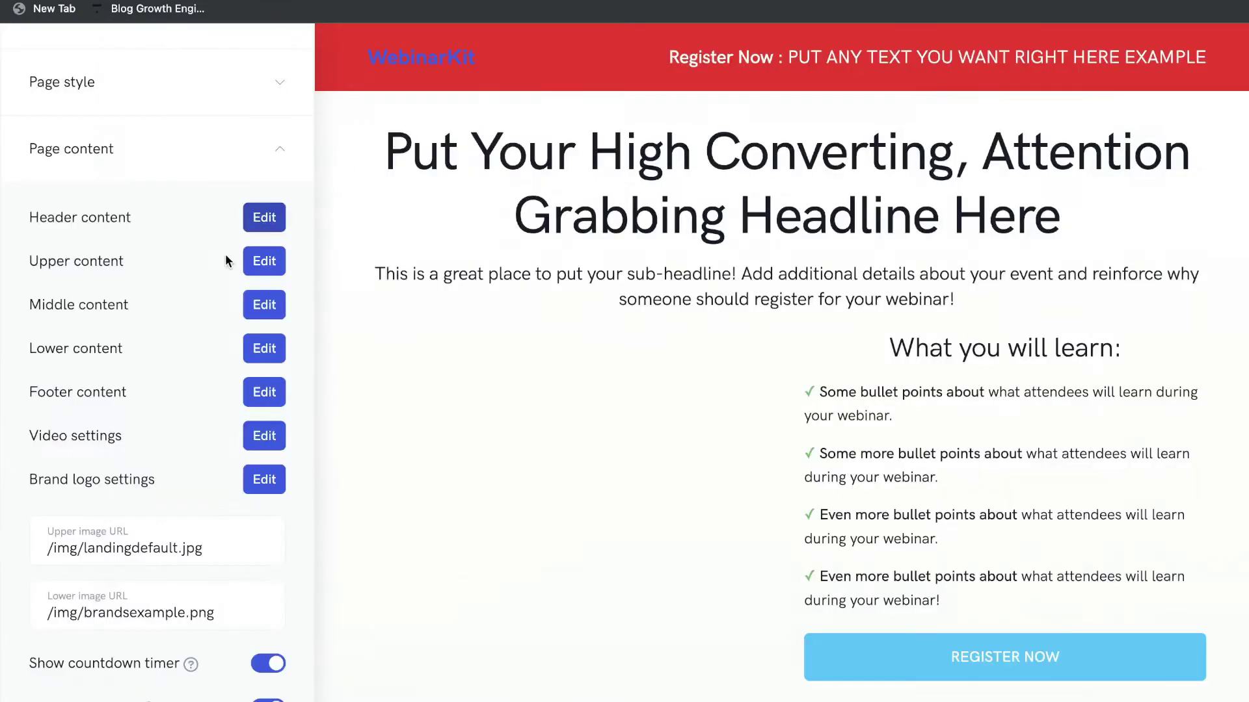
{"action": "left_click", "coordinate": [264, 261]}
{"action": "left_click_drag", "start_coordinate": [264, 224], "coordinate": [817, 260]}
{"action": "type", "text": "d"}
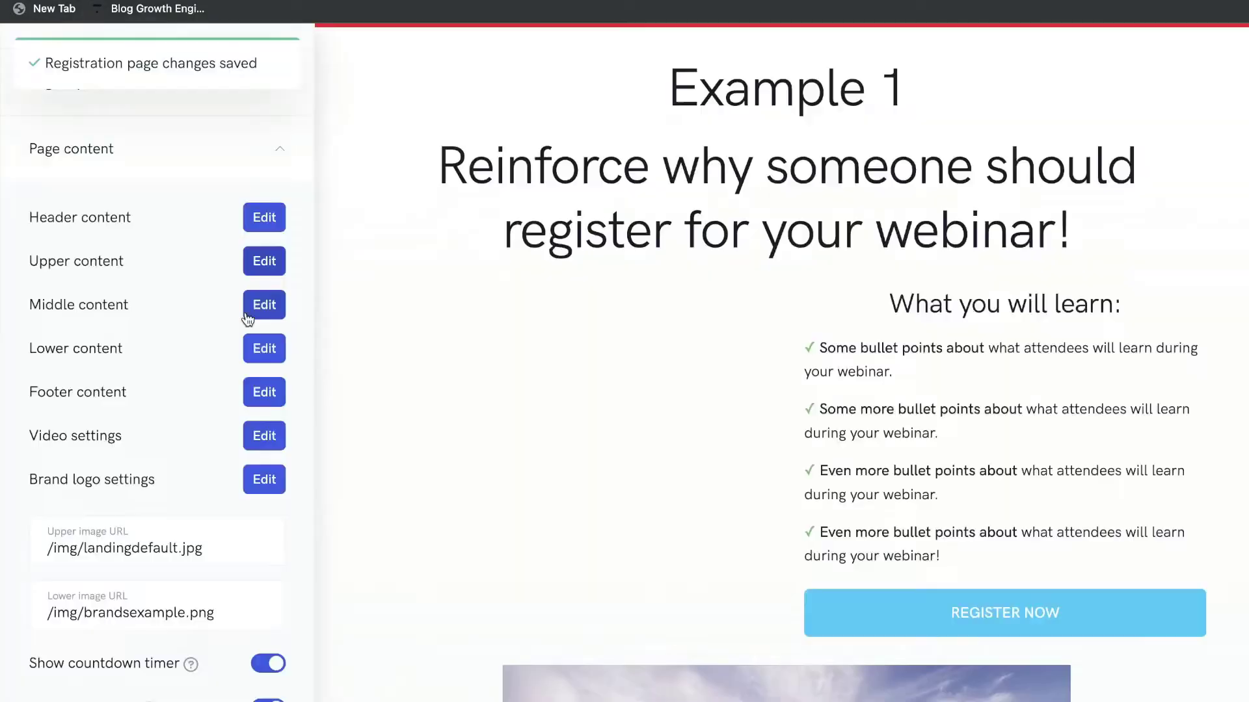
{"action": "scroll", "coordinate": [259, 311], "scroll_direction": "down", "scroll_amount": 1}
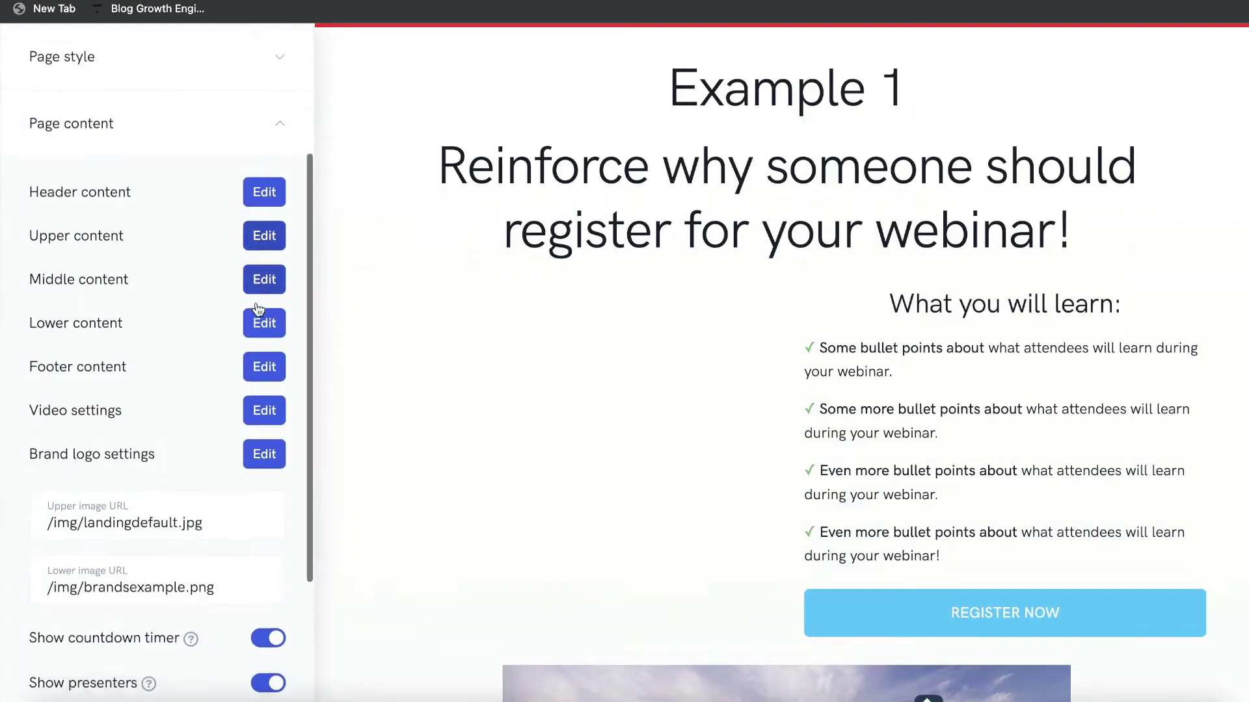
Open and close the Middle content editor unchanged, then select the Upper image URL.
{"action": "left_click", "coordinate": [264, 280]}
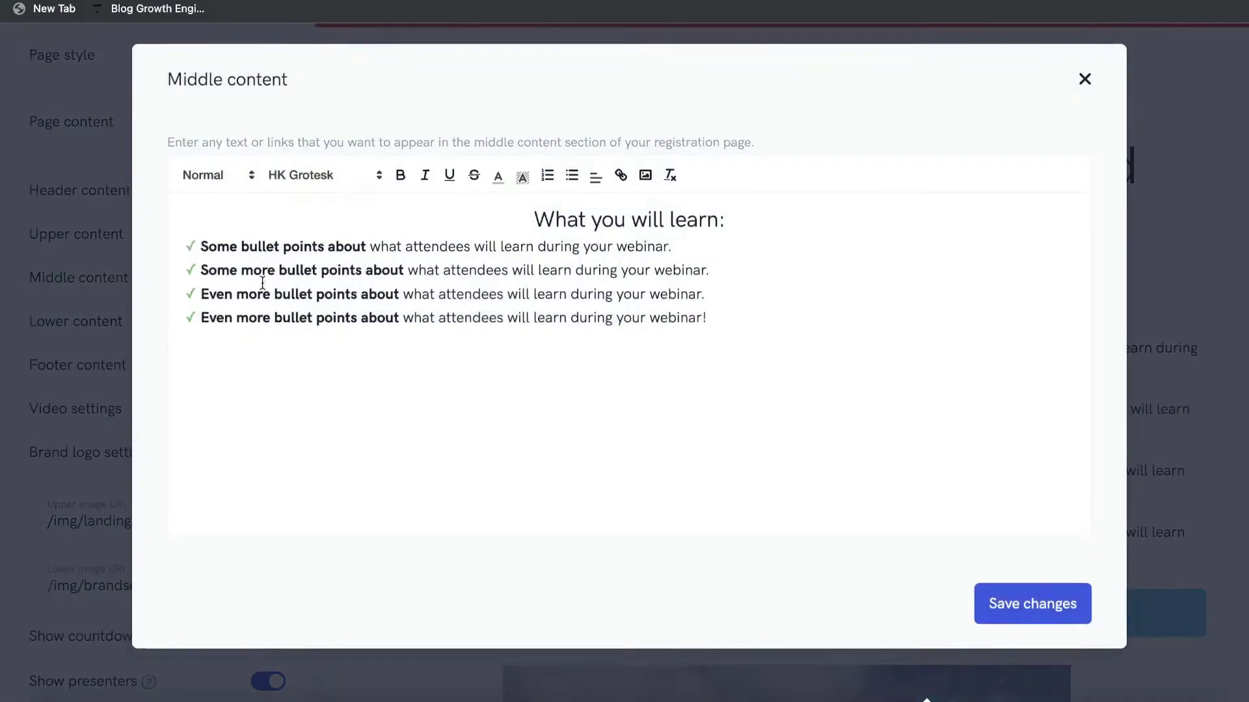
{"action": "left_click", "coordinate": [1082, 84]}
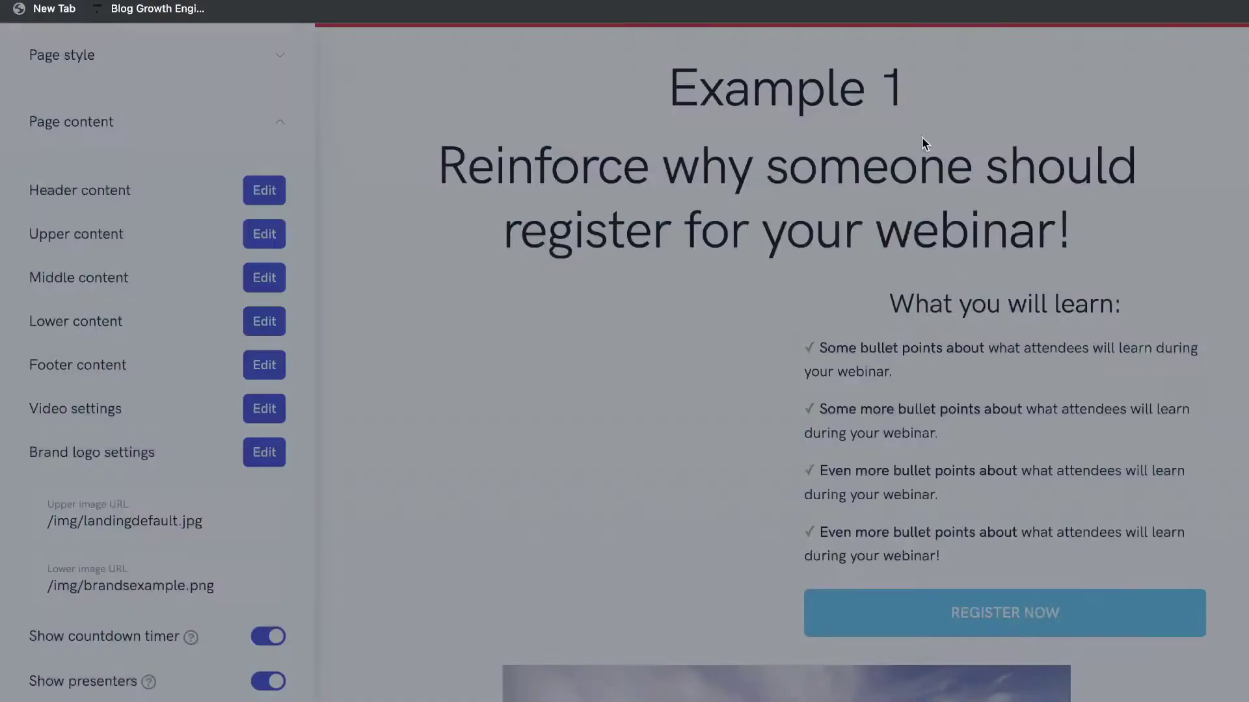
{"action": "scroll", "coordinate": [283, 337], "scroll_direction": "down", "scroll_amount": 5}
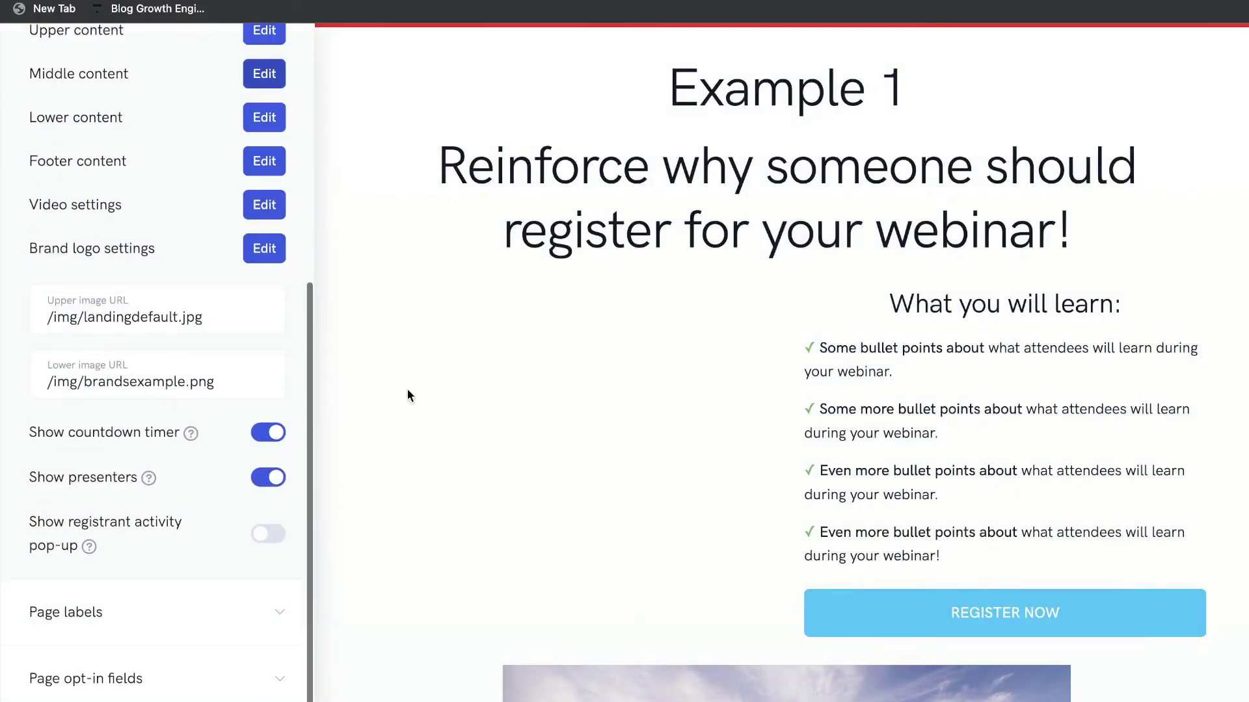
{"action": "triple_click", "coordinate": [167, 316]}
{"action": "scroll", "coordinate": [656, 448], "scroll_direction": "down", "scroll_amount": 5}
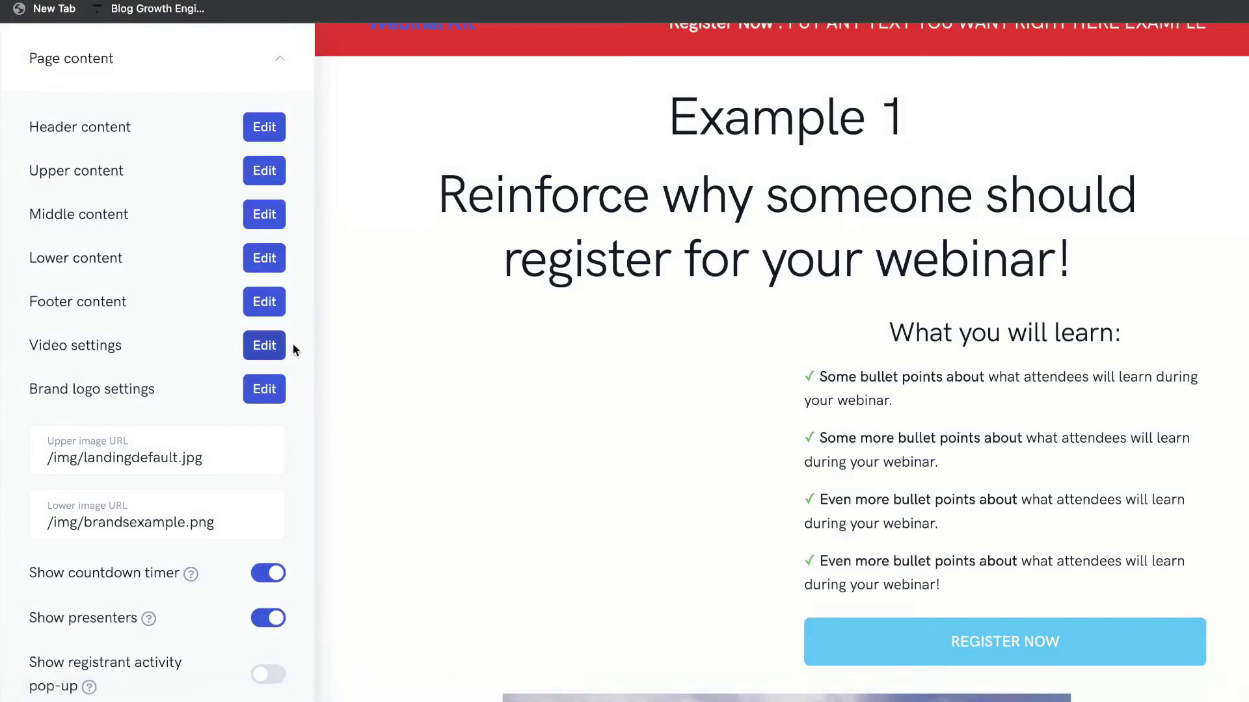
Switch on the registration page video, settle on Large video size, and save.
{"action": "left_click", "coordinate": [272, 346]}
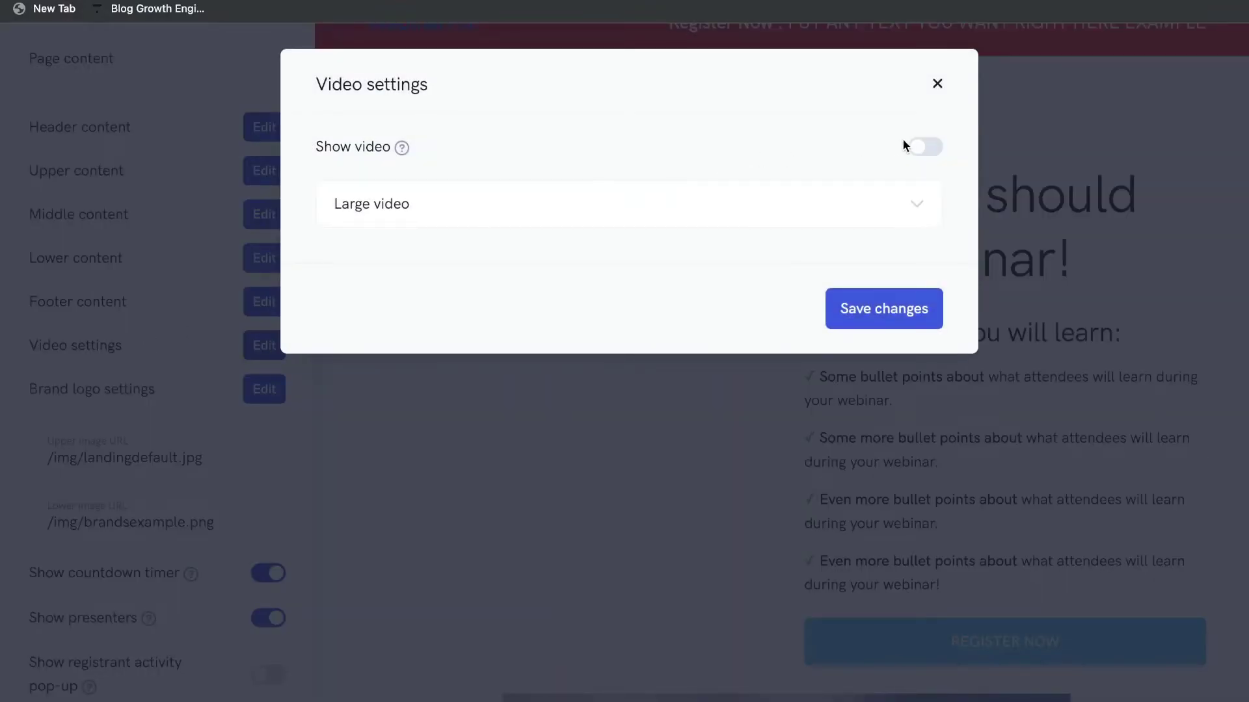
{"action": "left_click", "coordinate": [904, 145]}
{"action": "left_click", "coordinate": [661, 257]}
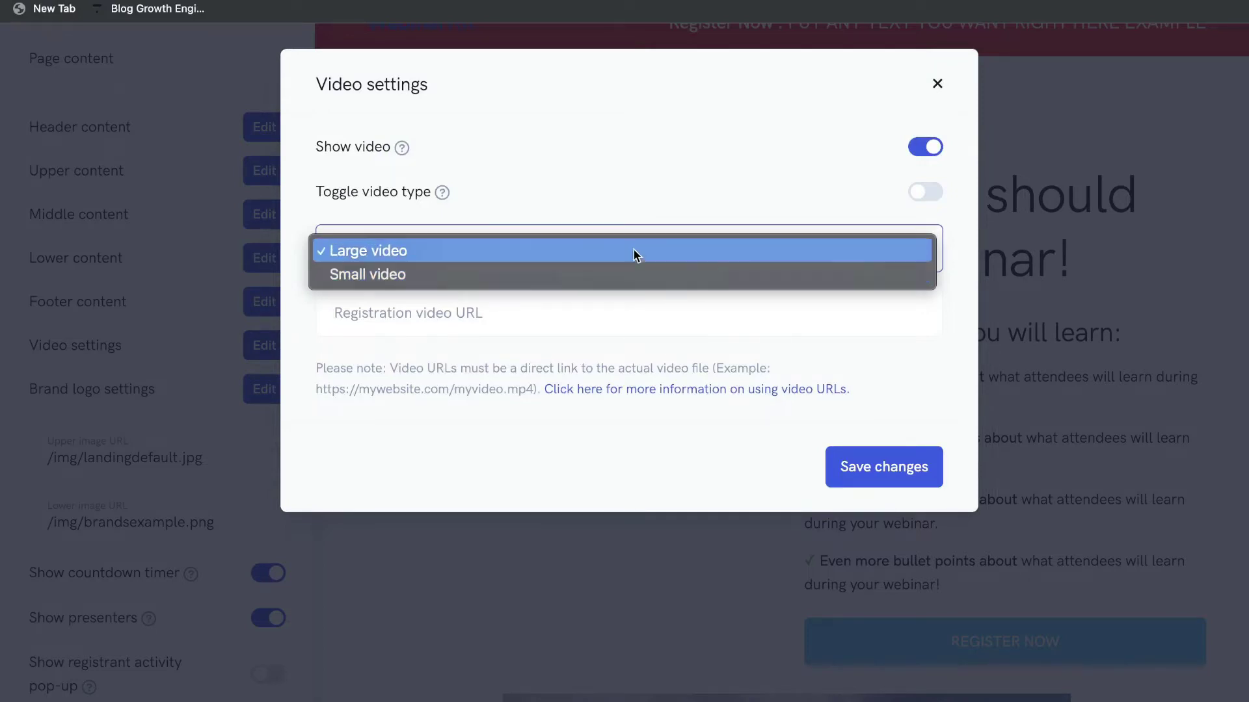
{"action": "left_click", "coordinate": [635, 274]}
{"action": "left_click", "coordinate": [422, 318]}
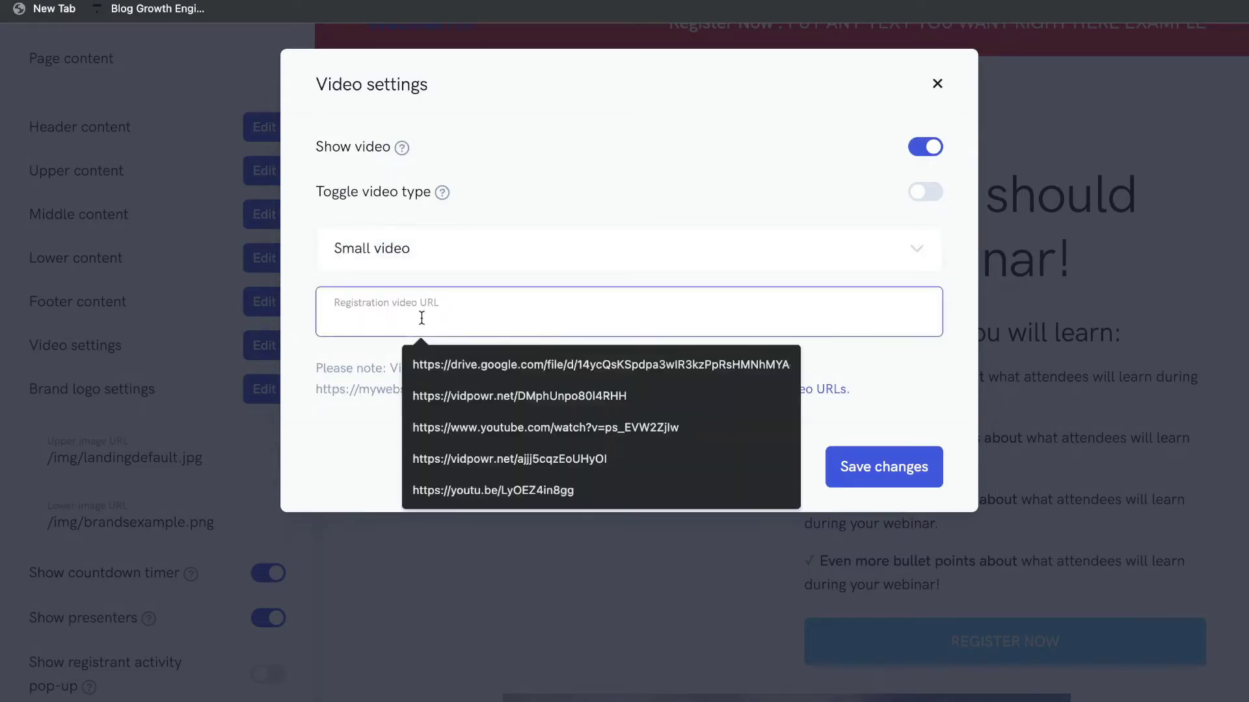
{"action": "left_click", "coordinate": [458, 245]}
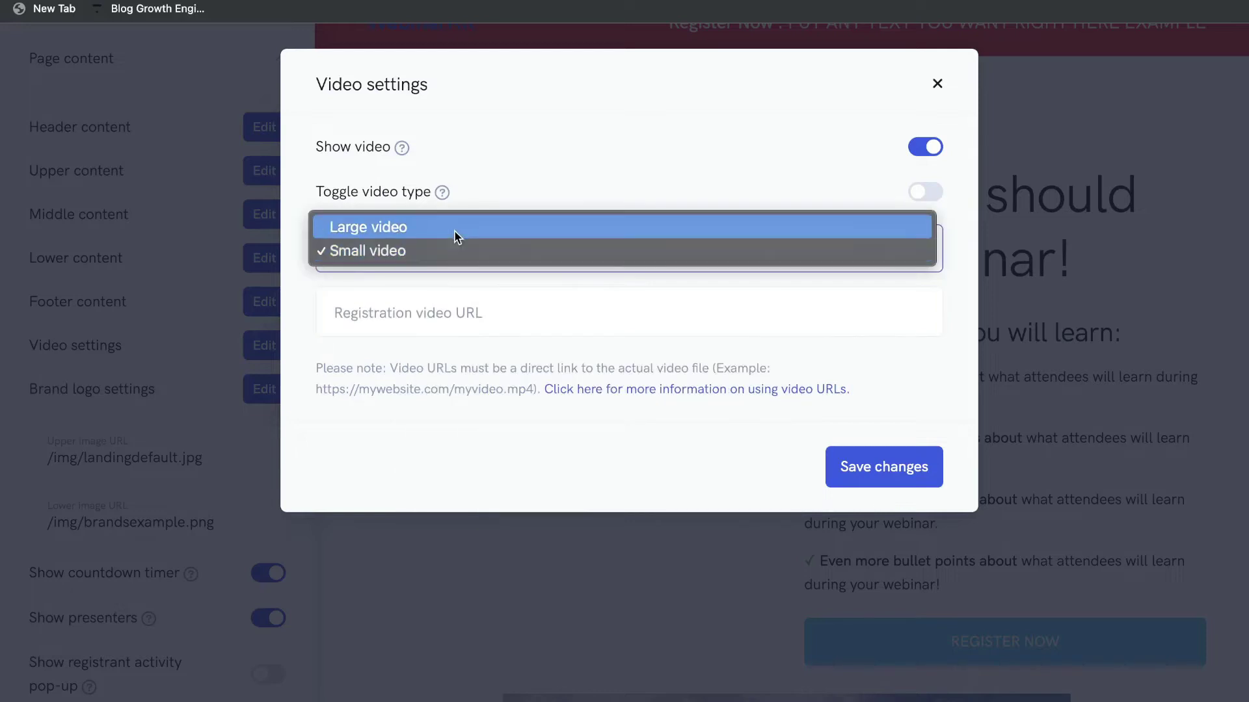
{"action": "left_click", "coordinate": [458, 231]}
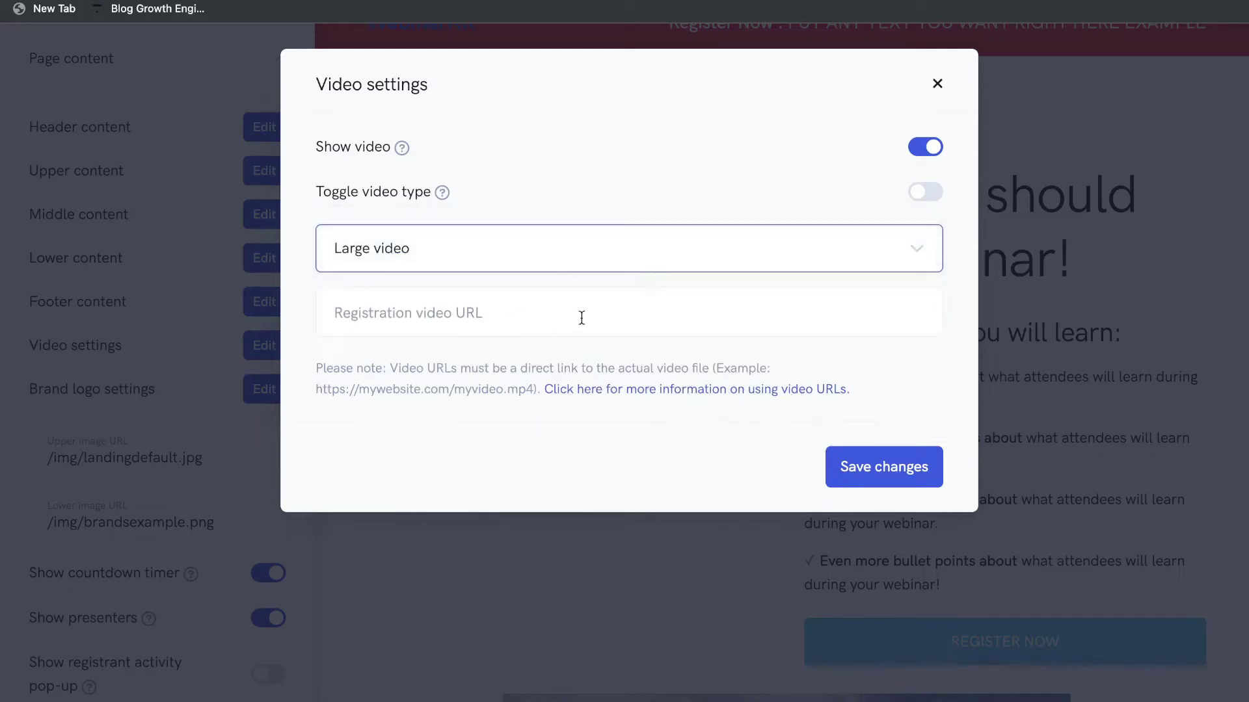
{"action": "left_click", "coordinate": [886, 480]}
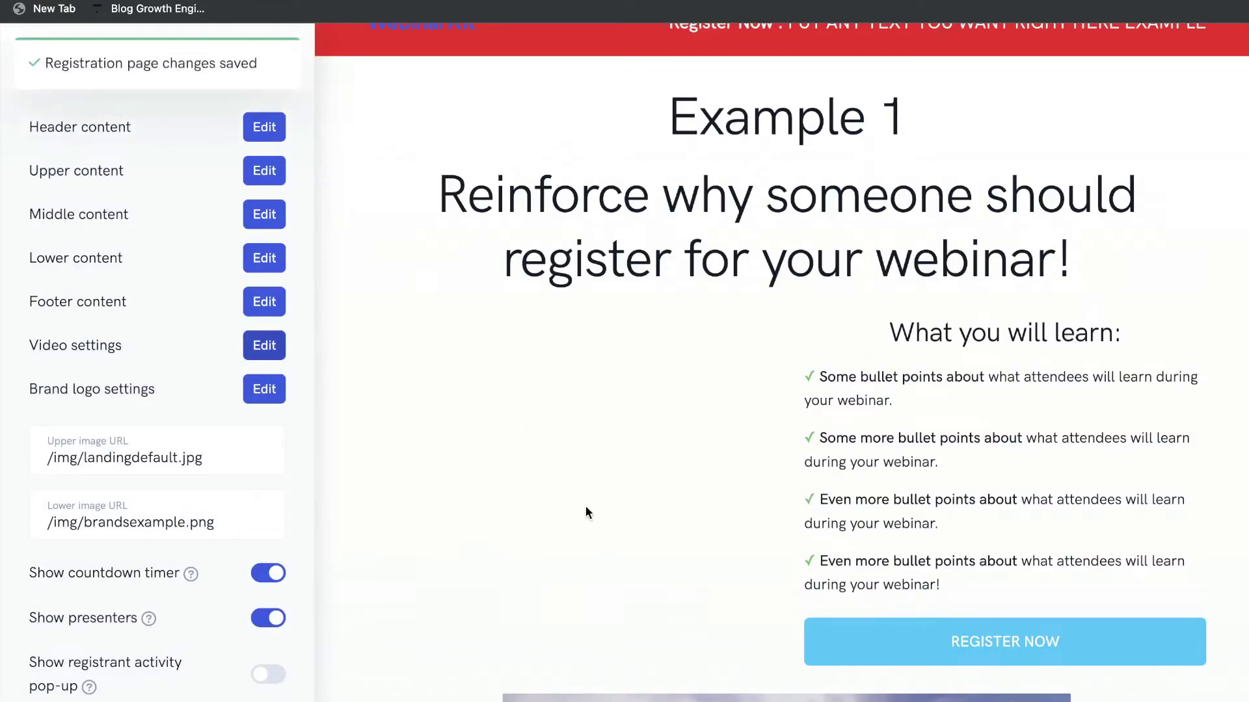
{"action": "scroll", "coordinate": [585, 506], "scroll_direction": "down", "scroll_amount": 10}
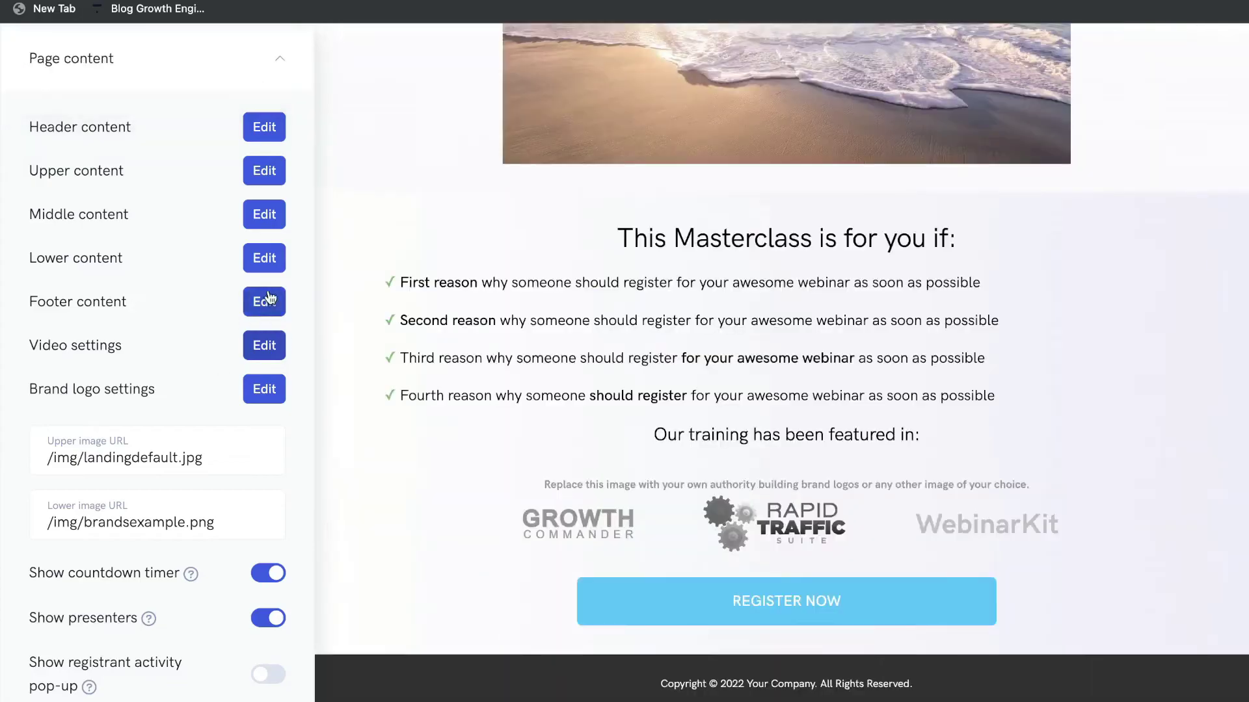
Leave the footer text unchanged and switch on the Show registrant activity pop-up toggle.
{"action": "left_click", "coordinate": [264, 301]}
{"action": "left_click", "coordinate": [838, 229]}
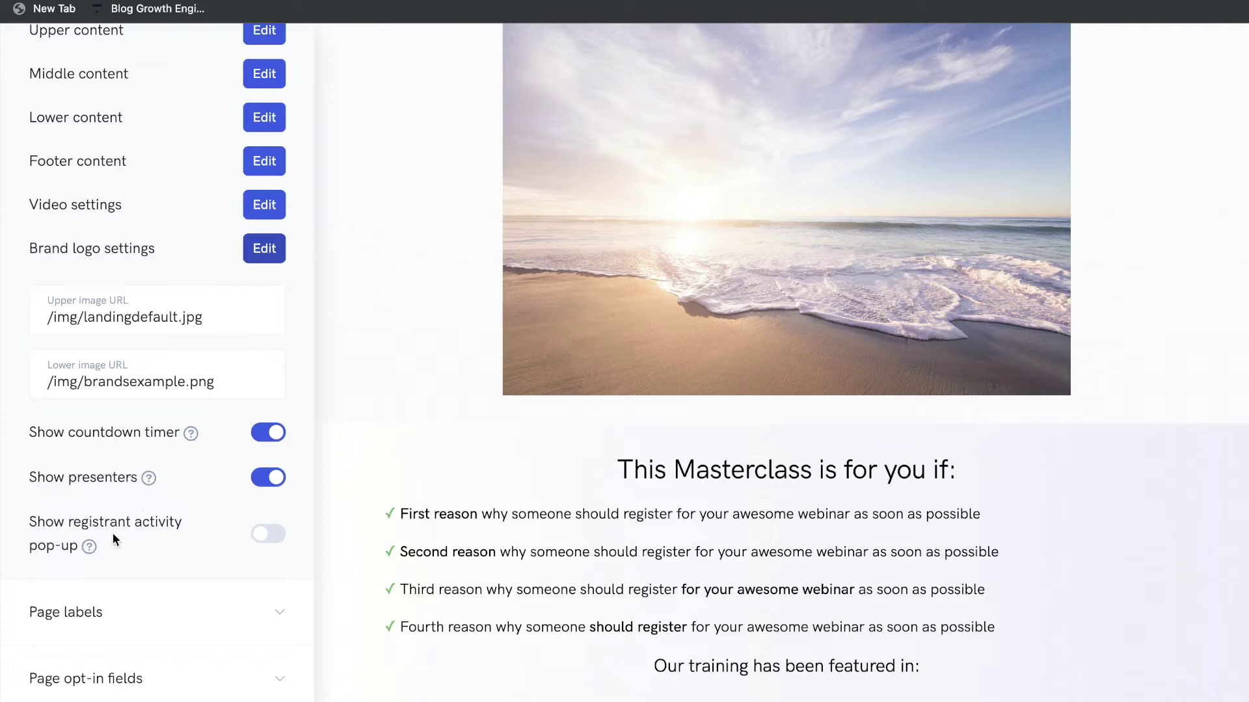
{"action": "mouse_move", "coordinate": [90, 546]}
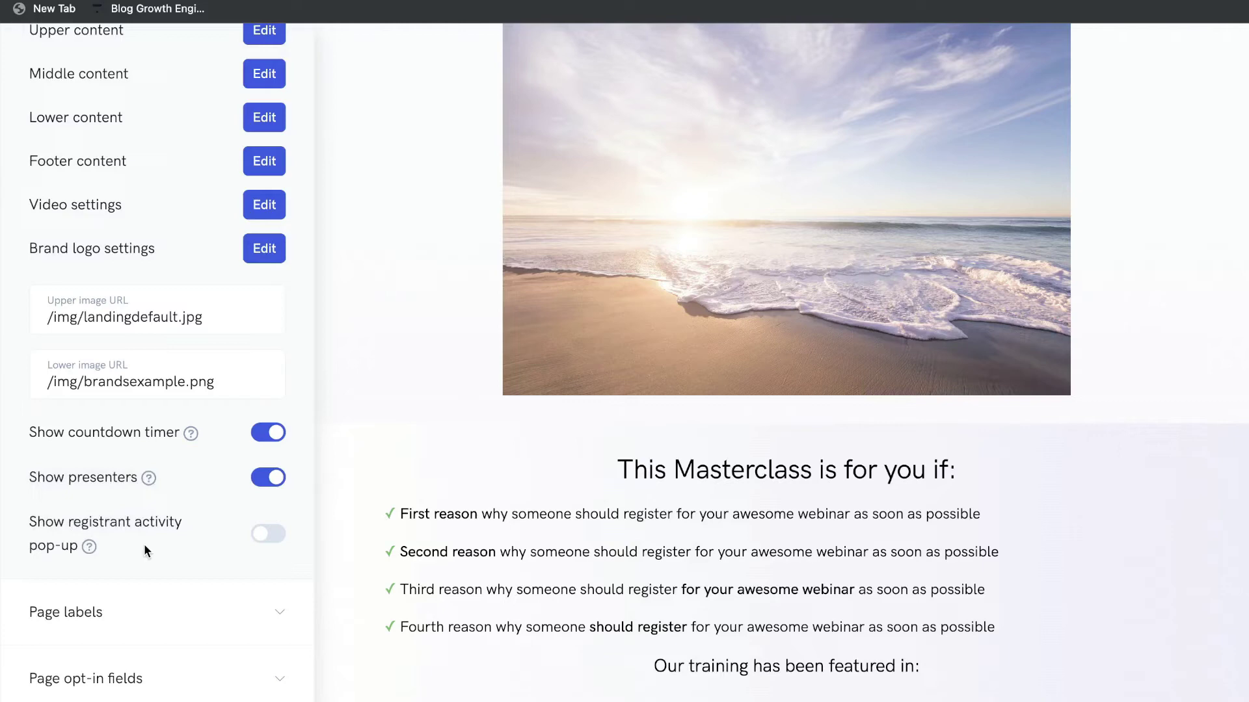
{"action": "left_click", "coordinate": [268, 534]}
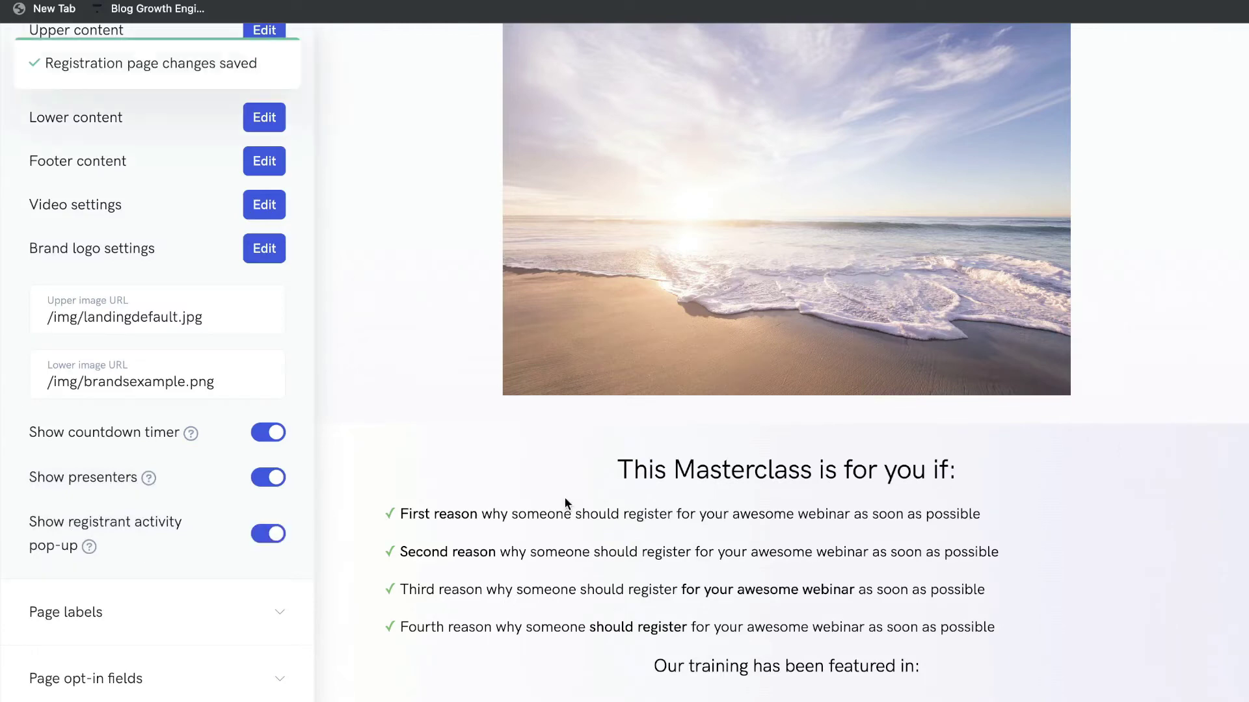
{"action": "scroll", "coordinate": [558, 514], "scroll_direction": "down", "scroll_amount": 5}
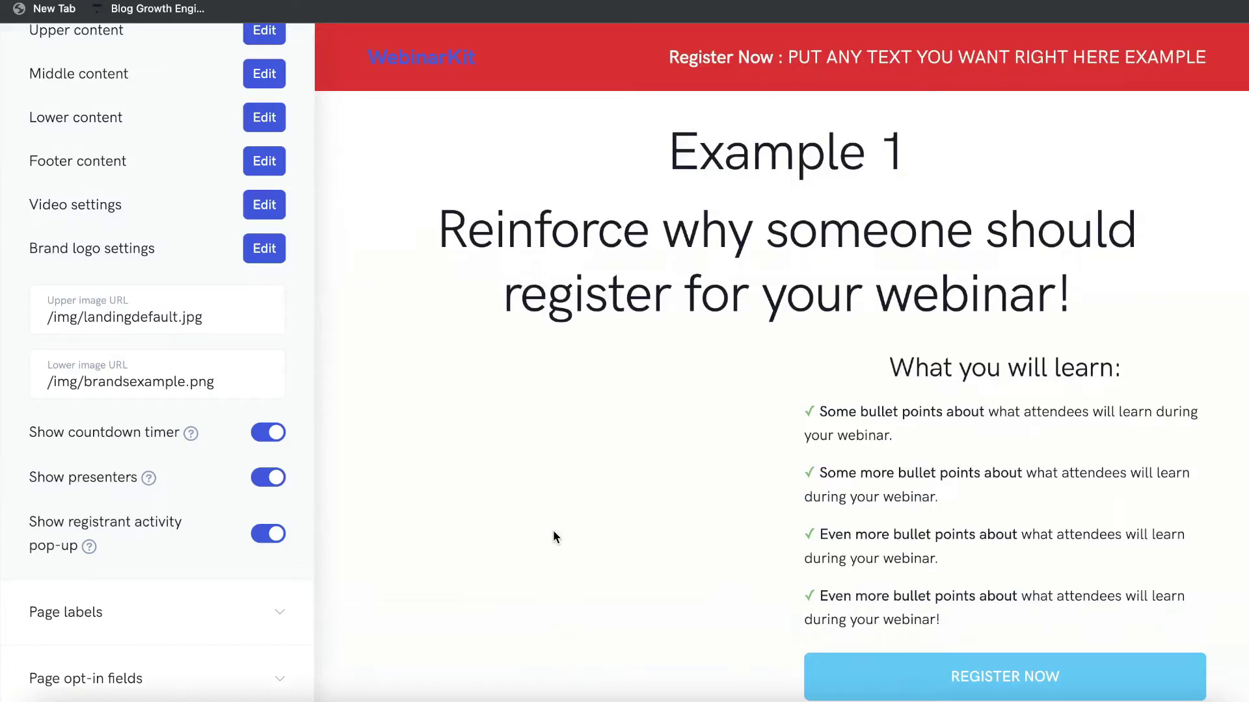
{"action": "scroll", "coordinate": [617, 434], "scroll_direction": "down", "scroll_amount": 3}
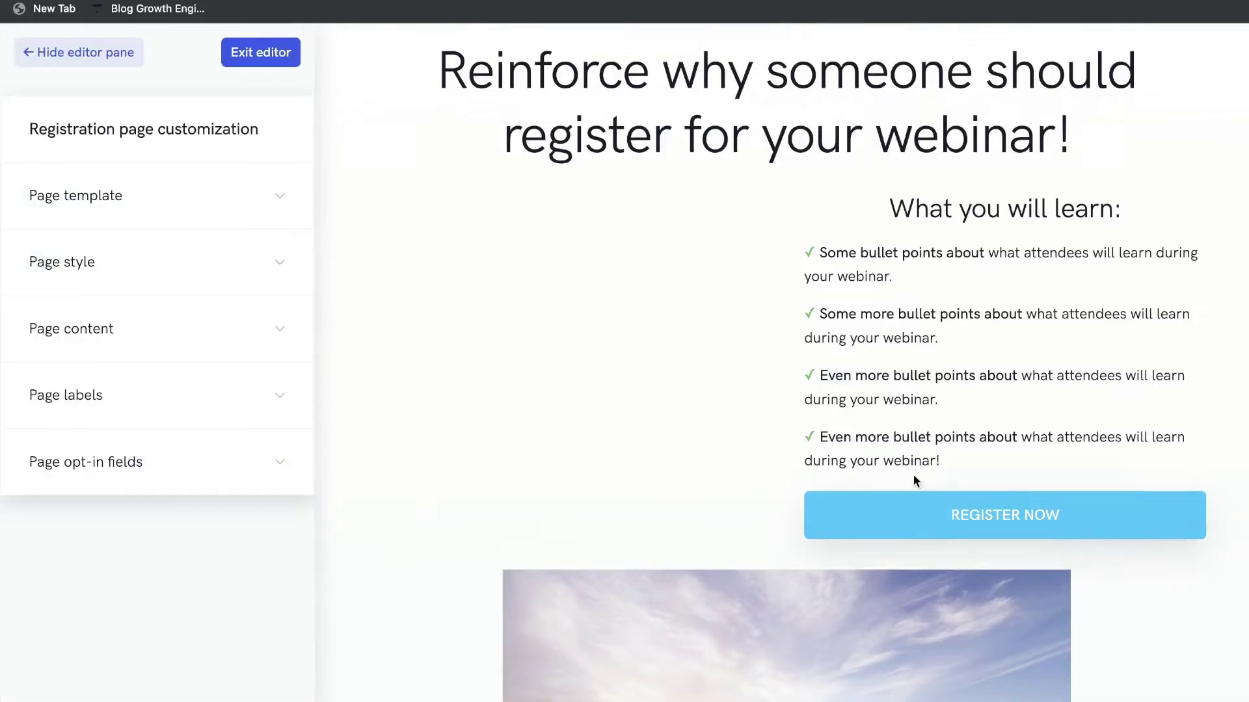
{"action": "left_click", "coordinate": [906, 516]}
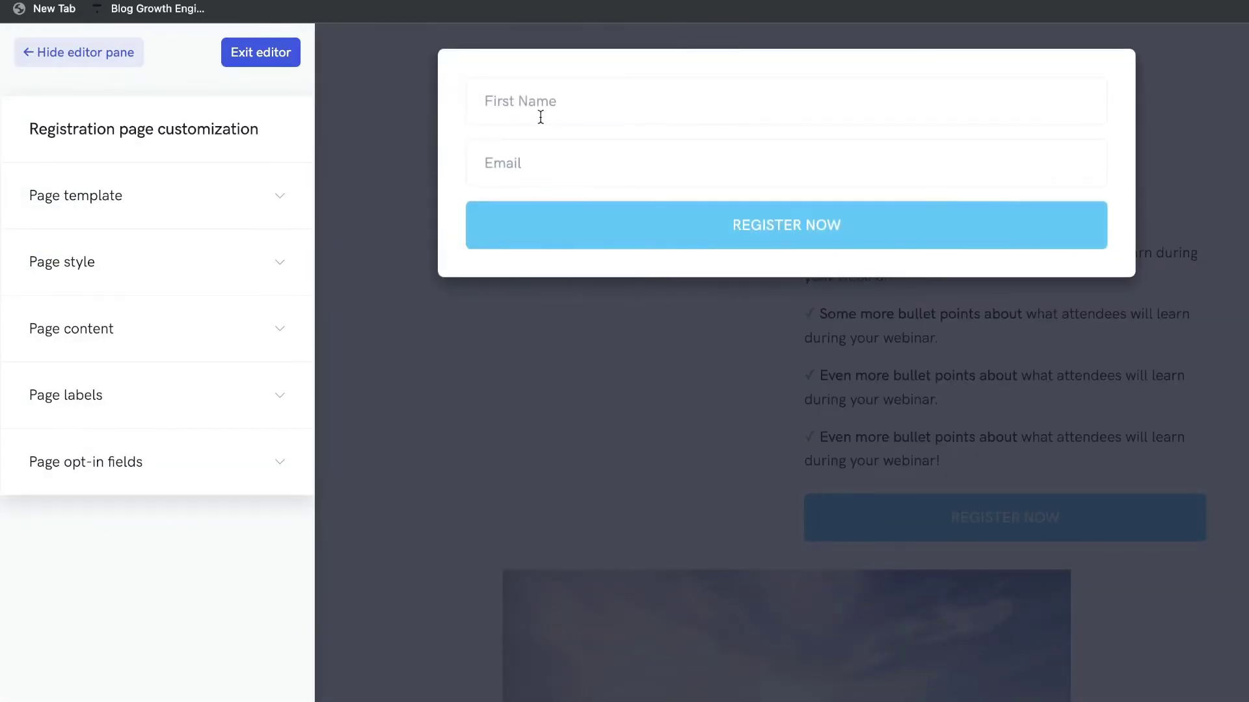
{"action": "left_click", "coordinate": [264, 470]}
{"action": "scroll", "coordinate": [265, 423], "scroll_direction": "down", "scroll_amount": 3}
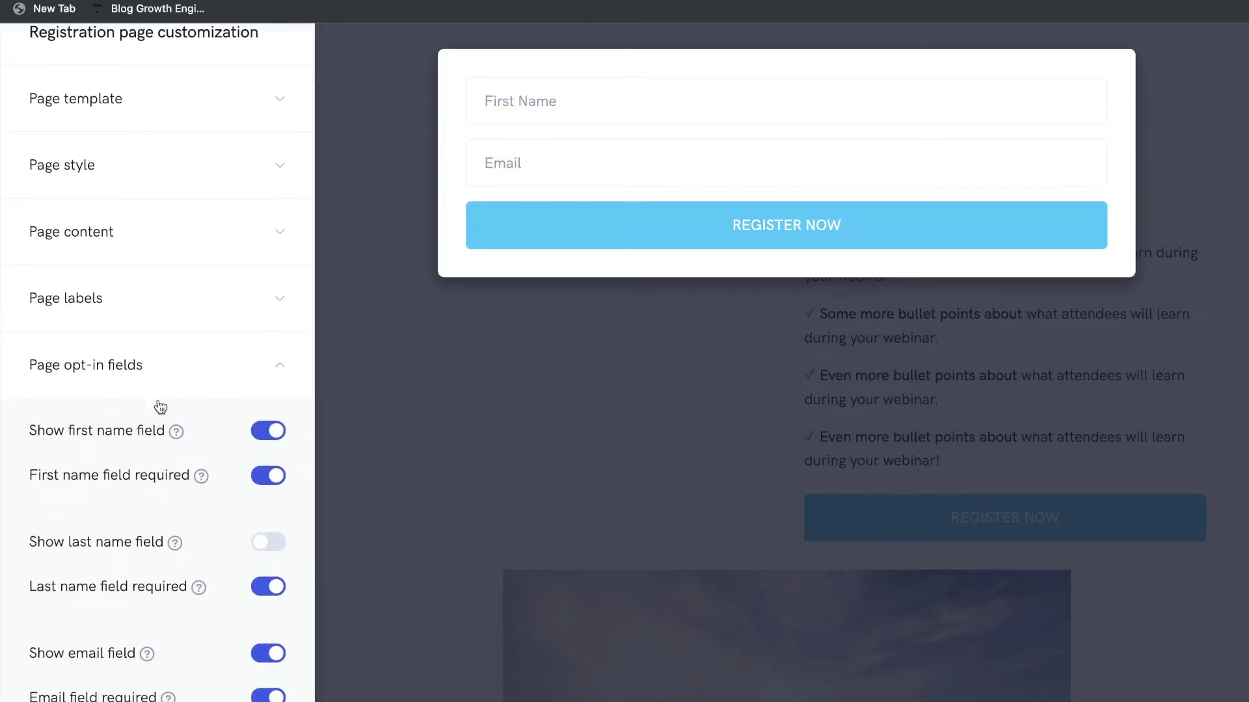
{"action": "scroll", "coordinate": [159, 404], "scroll_direction": "down", "scroll_amount": 1}
{"action": "scroll", "coordinate": [216, 427], "scroll_direction": "down", "scroll_amount": 2}
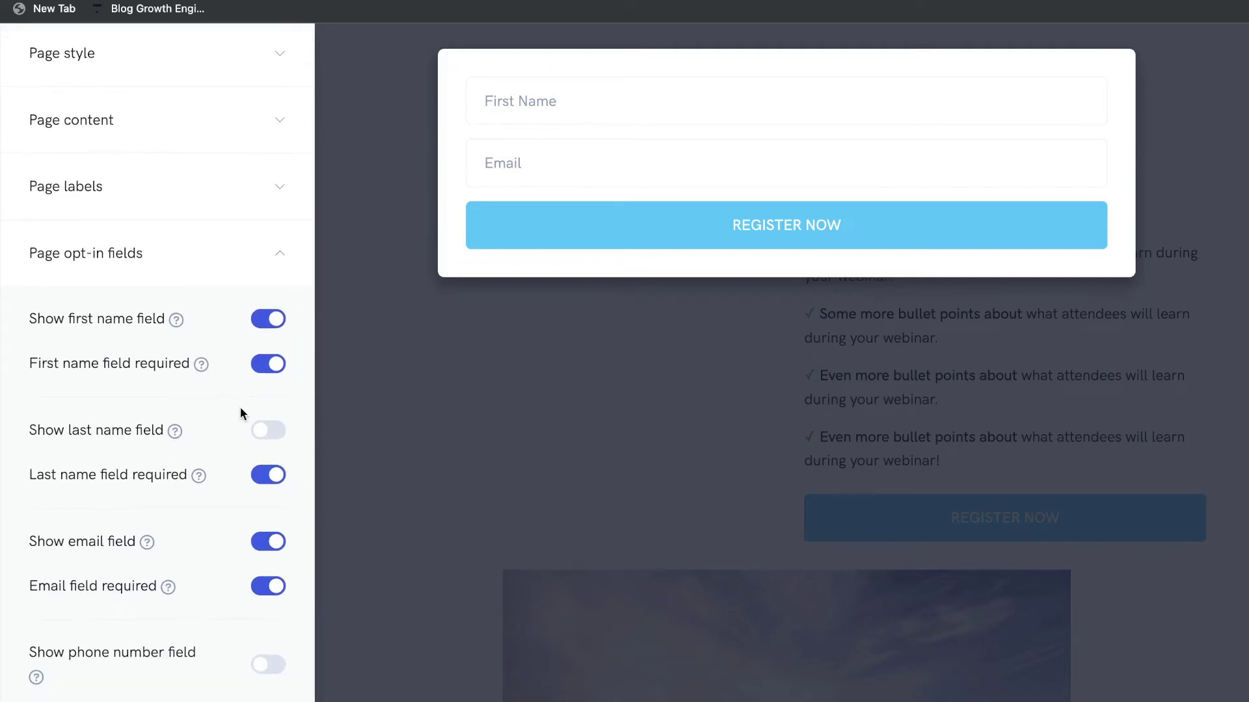
{"action": "scroll", "coordinate": [240, 408], "scroll_direction": "down", "scroll_amount": 1}
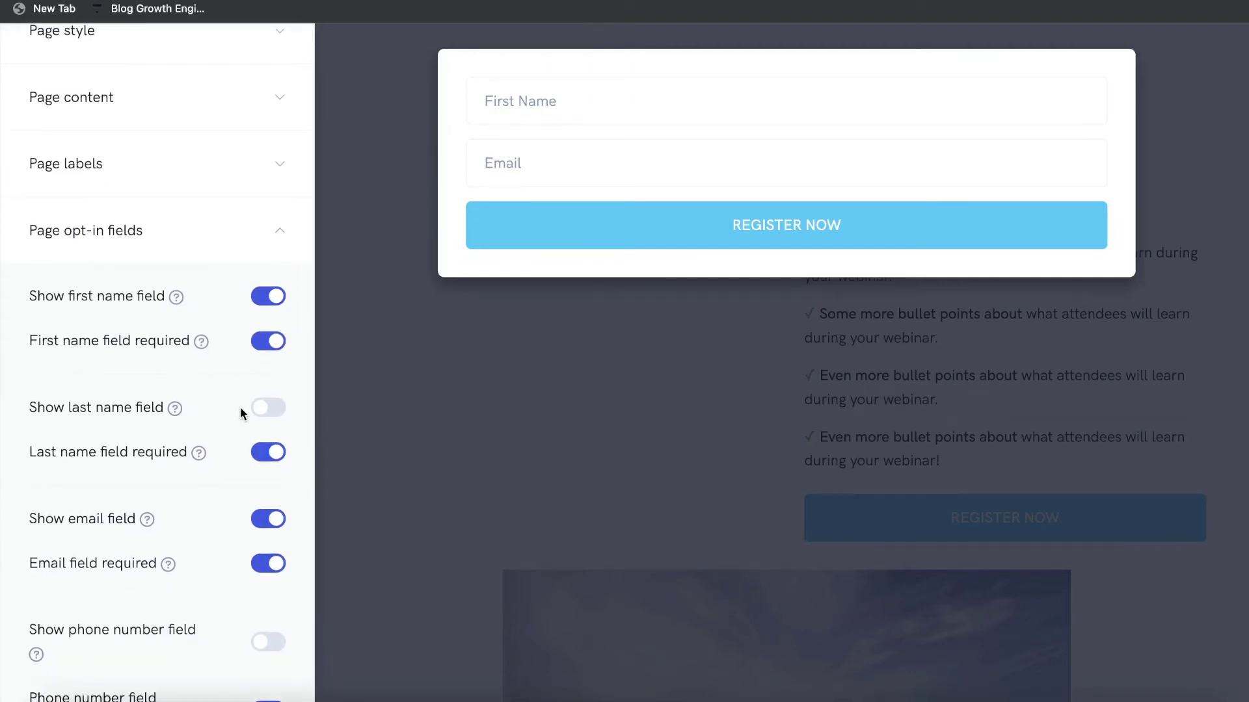
{"action": "scroll", "coordinate": [240, 407], "scroll_direction": "down", "scroll_amount": 5}
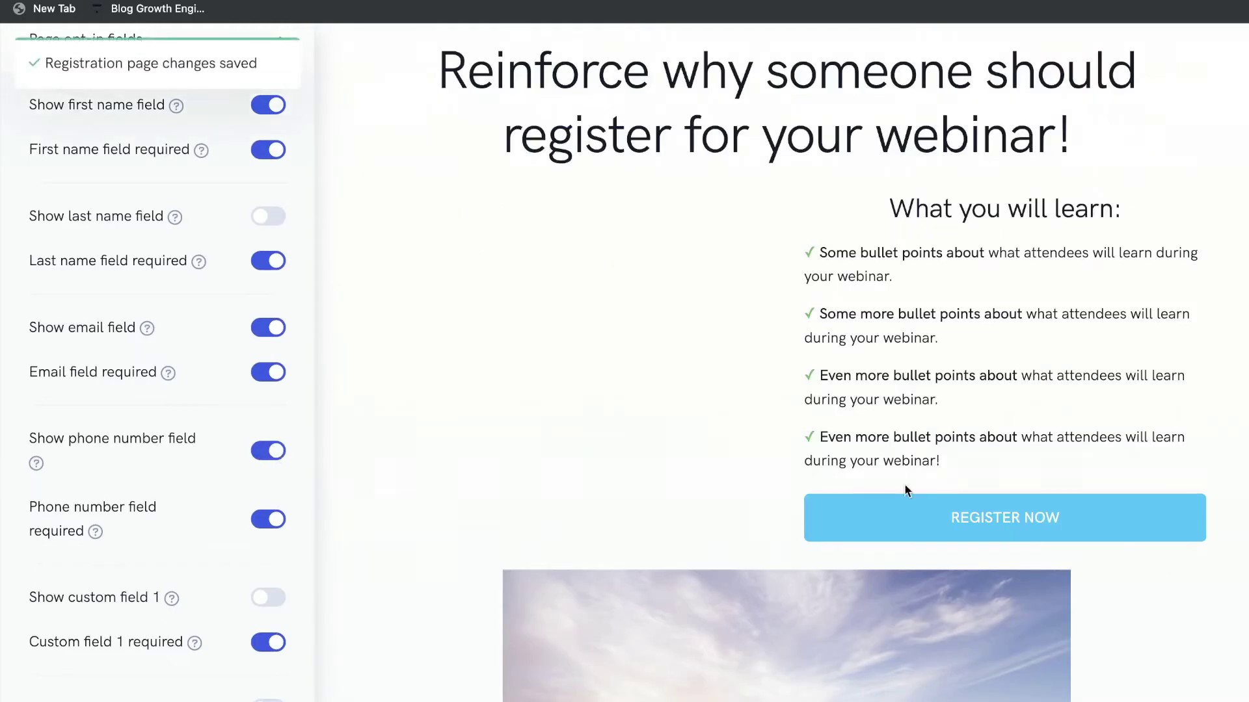
{"action": "left_click", "coordinate": [973, 510]}
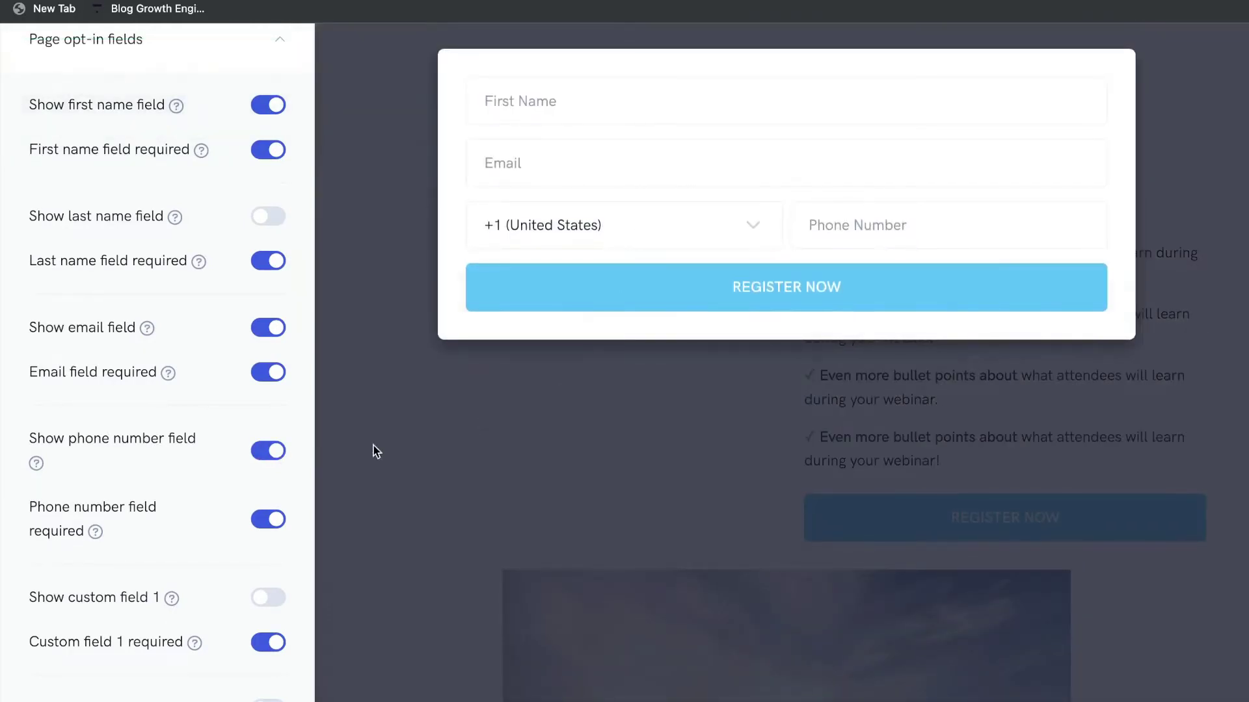
{"action": "left_click", "coordinate": [272, 453]}
{"action": "scroll", "coordinate": [195, 390], "scroll_direction": "down", "scroll_amount": 5}
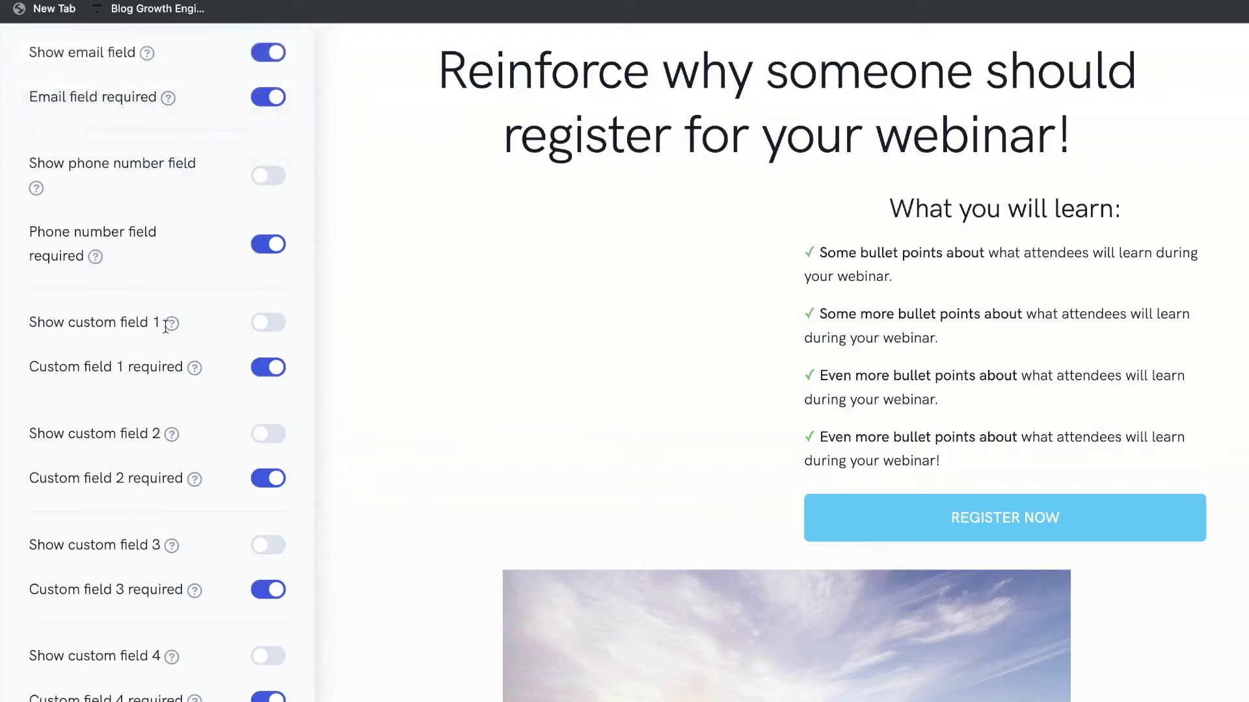
{"action": "scroll", "coordinate": [228, 338], "scroll_direction": "down", "scroll_amount": 1}
{"action": "scroll", "coordinate": [246, 338], "scroll_direction": "down", "scroll_amount": 1}
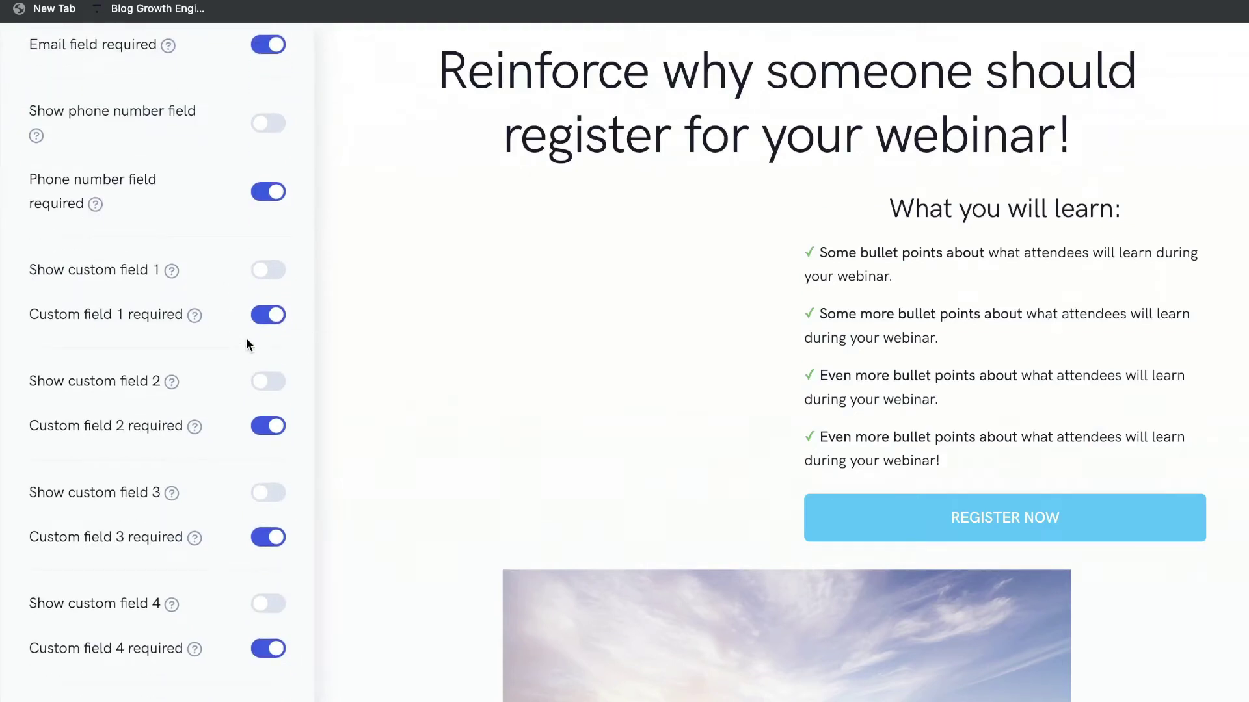
{"action": "scroll", "coordinate": [247, 338], "scroll_direction": "up", "scroll_amount": 8}
{"action": "left_click", "coordinate": [892, 519]}
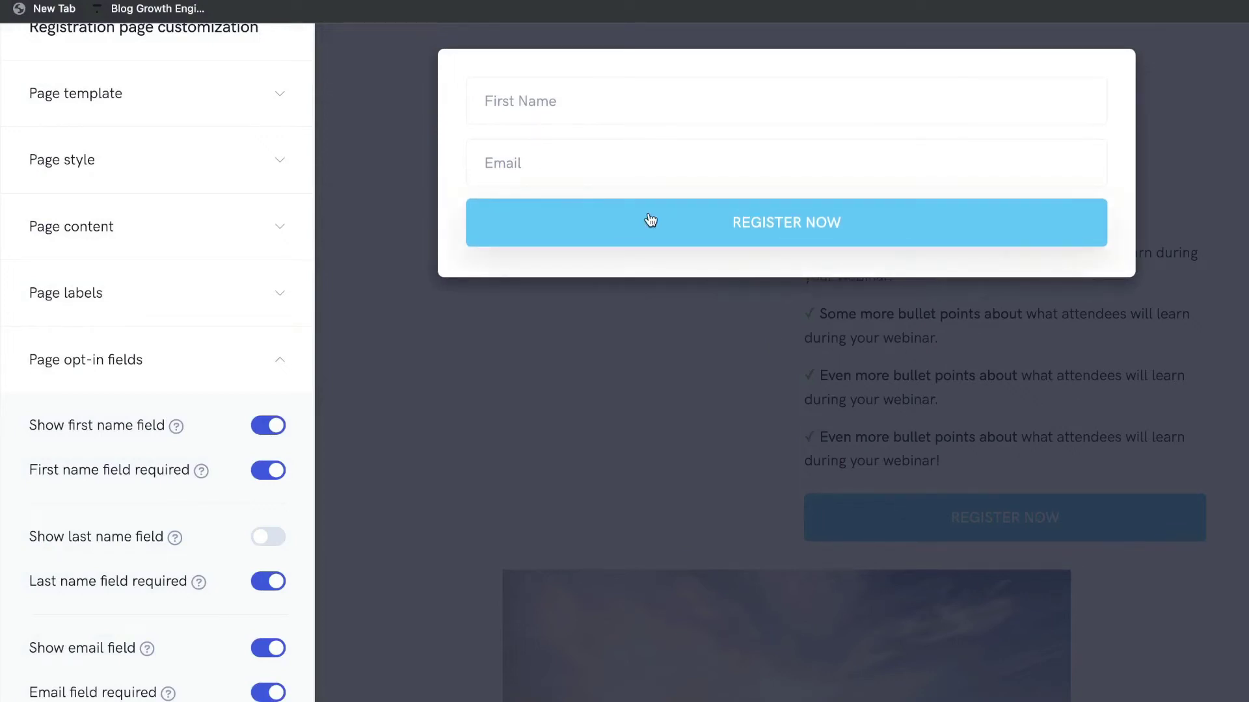
{"action": "left_click", "coordinate": [651, 220]}
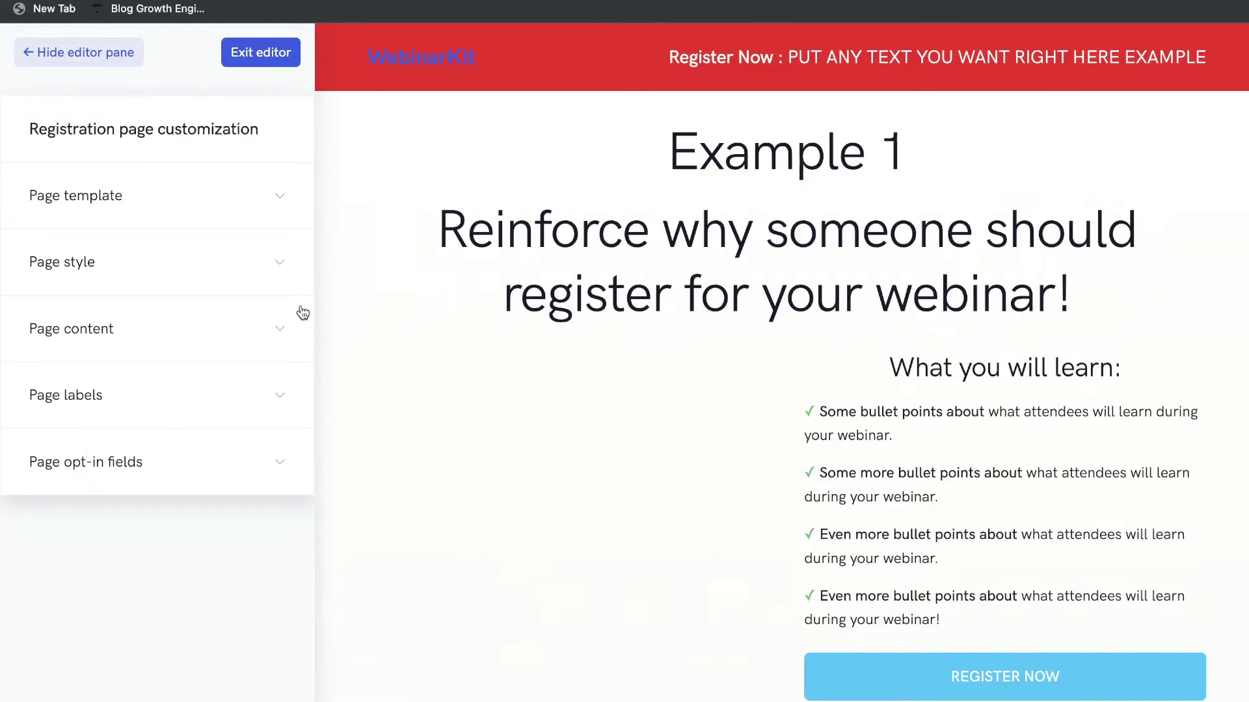
Expand and collapse the Page template, Page style and Page content sections in turn.
{"action": "left_click", "coordinate": [249, 210]}
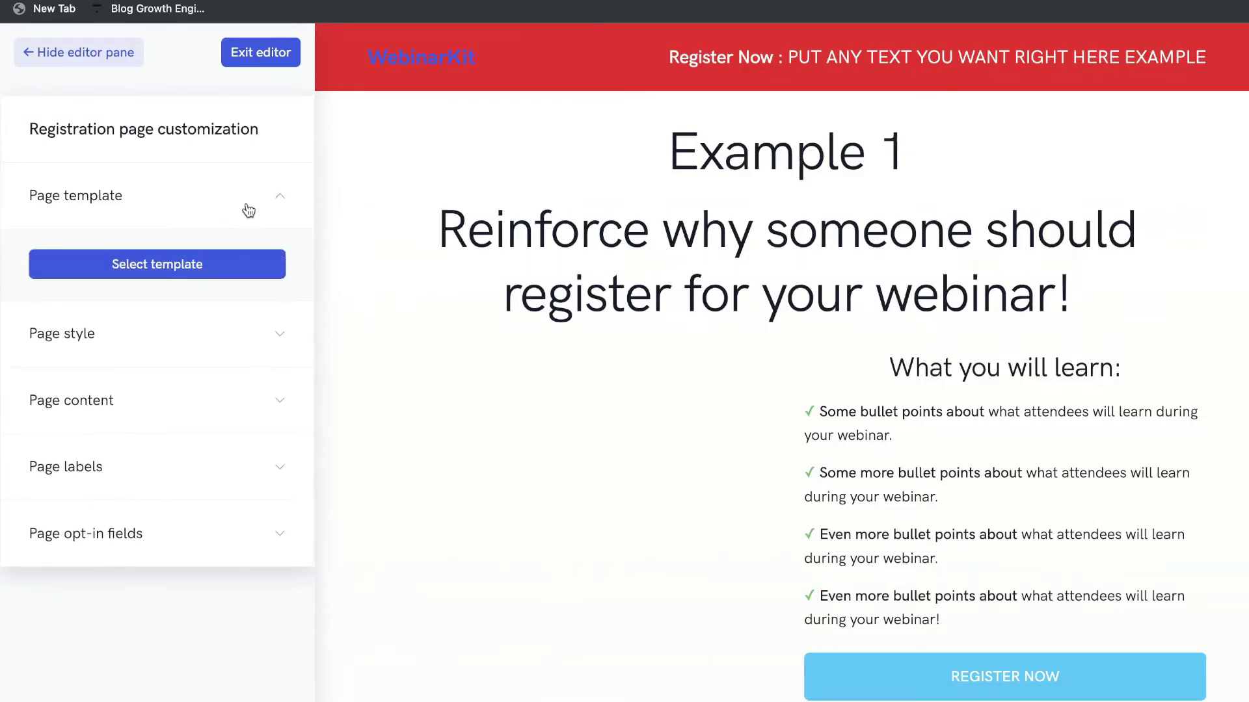
{"action": "left_click", "coordinate": [247, 210]}
{"action": "left_click", "coordinate": [263, 261]}
{"action": "left_click", "coordinate": [263, 261]}
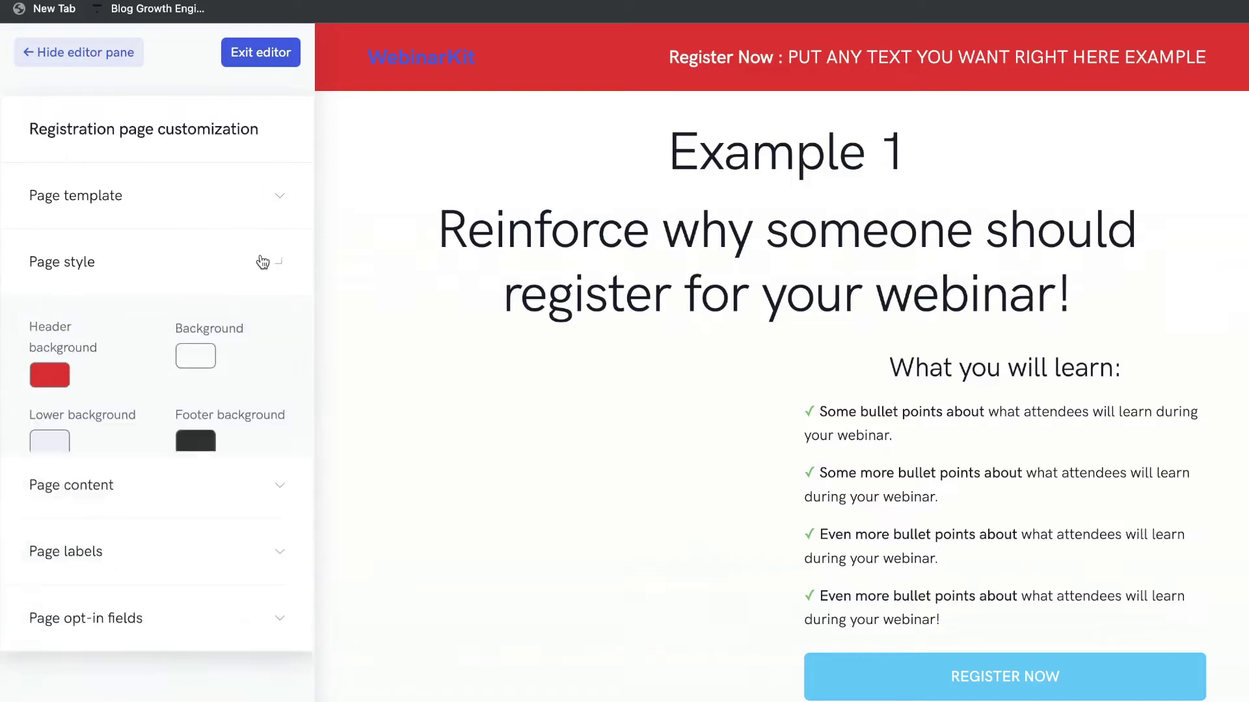
{"action": "left_click", "coordinate": [260, 355]}
{"action": "scroll", "coordinate": [205, 423], "scroll_direction": "down", "scroll_amount": 5}
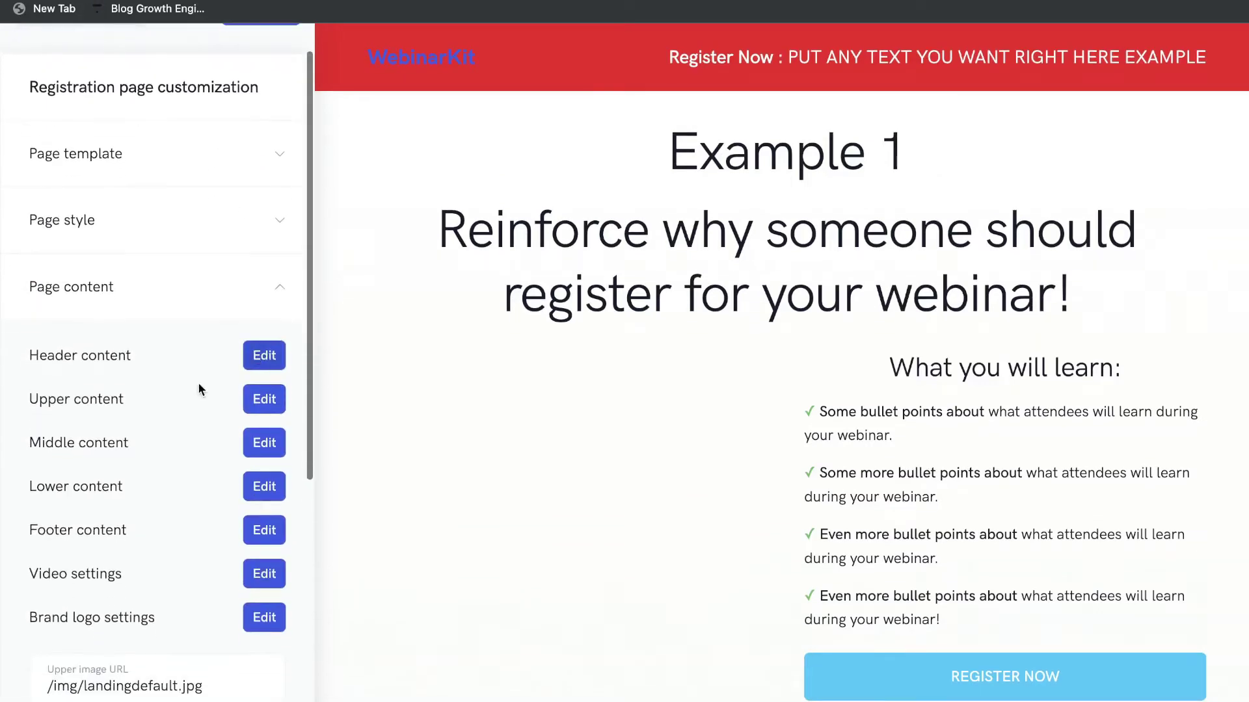
{"action": "scroll", "coordinate": [217, 543], "scroll_direction": "down", "scroll_amount": 3}
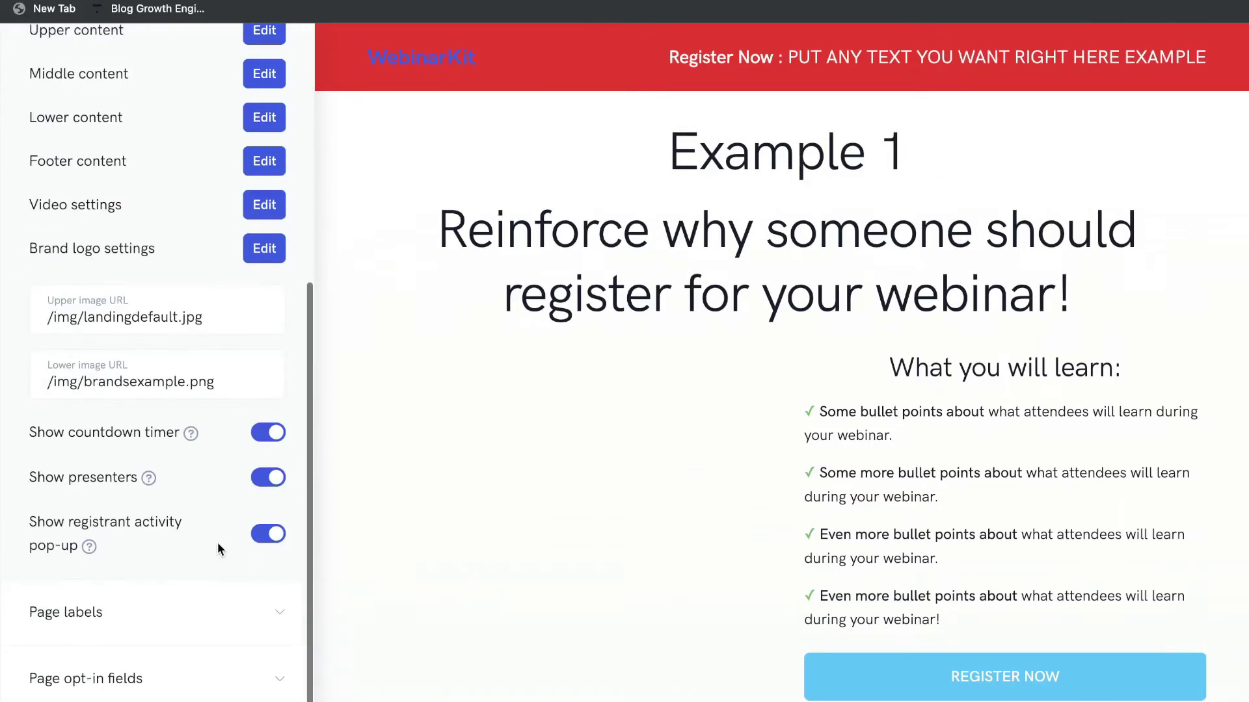
{"action": "scroll", "coordinate": [217, 545], "scroll_direction": "up", "scroll_amount": 10}
{"action": "left_click", "coordinate": [208, 330]}
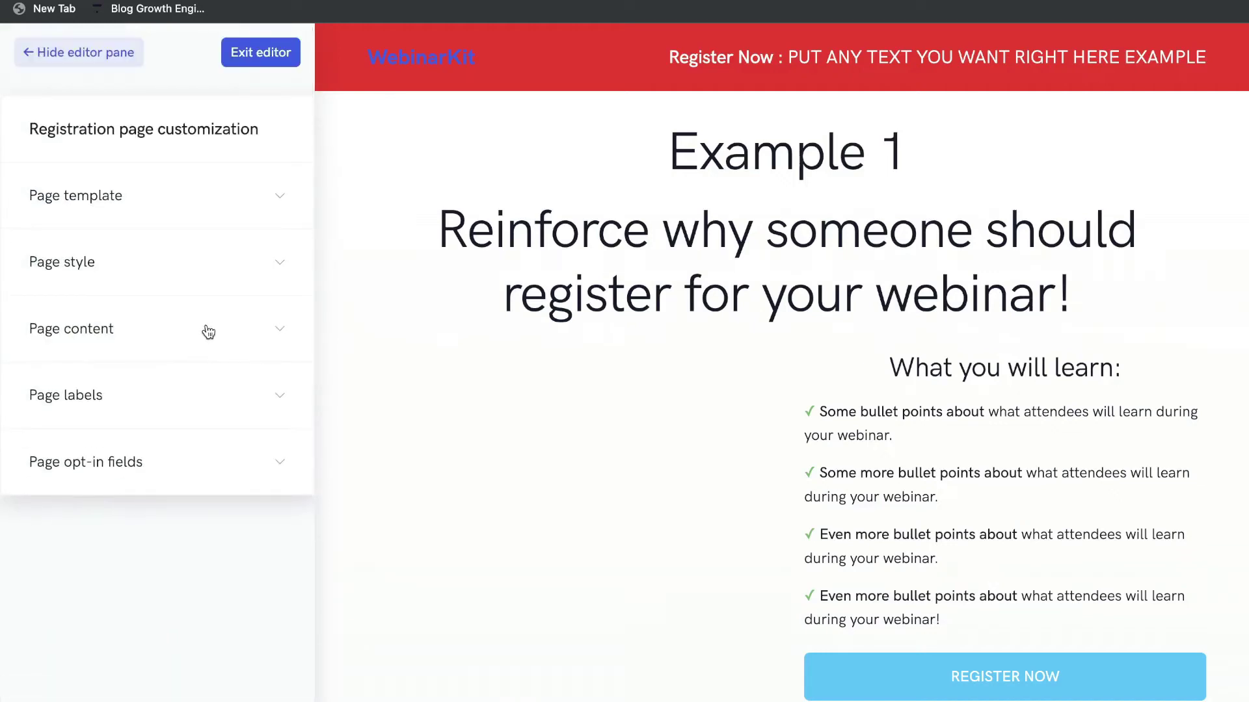
Toggle the editor pane for a full-width preview, then exit the registration page editor.
{"action": "left_click", "coordinate": [96, 59]}
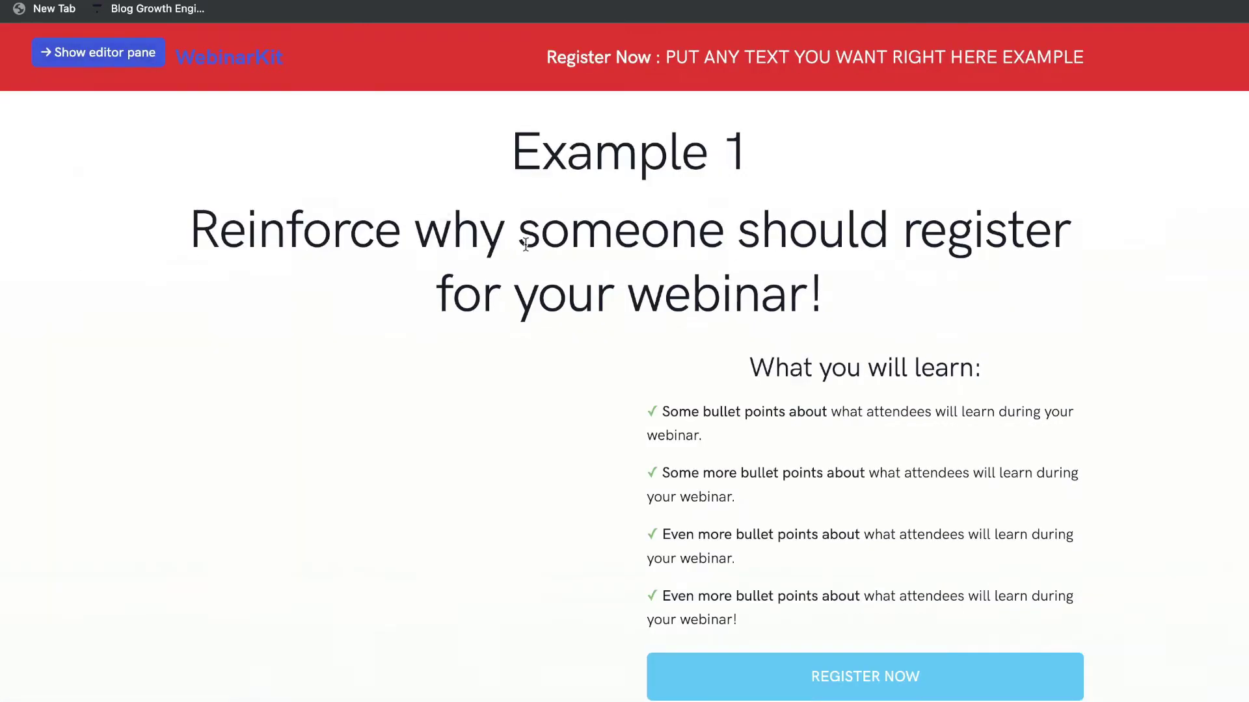
{"action": "left_click", "coordinate": [120, 56]}
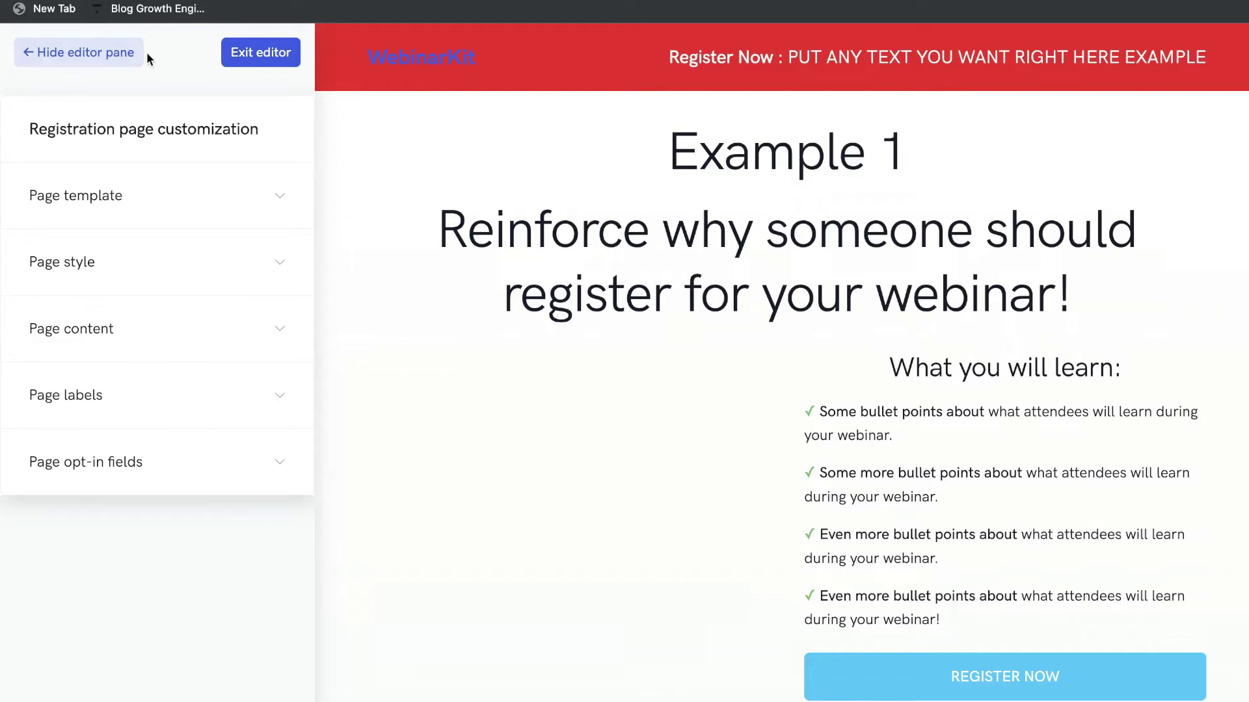
{"action": "left_click", "coordinate": [119, 56]}
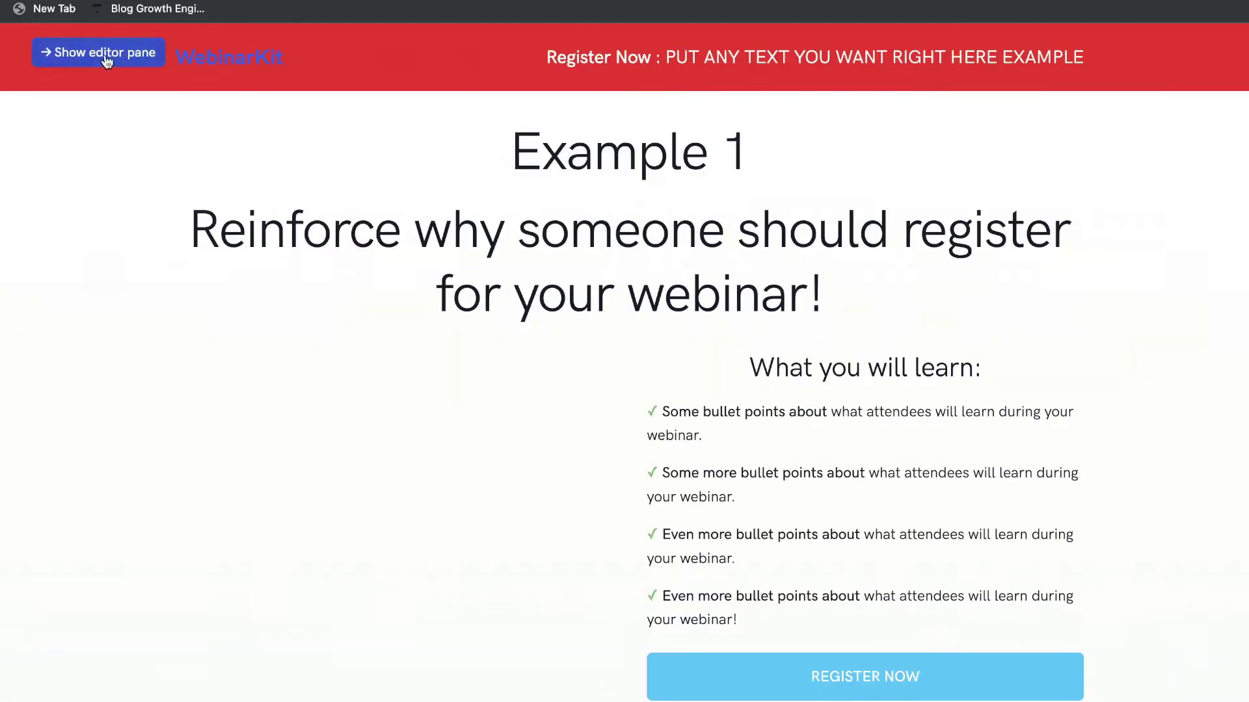
{"action": "left_click", "coordinate": [114, 56]}
{"action": "left_click", "coordinate": [267, 55]}
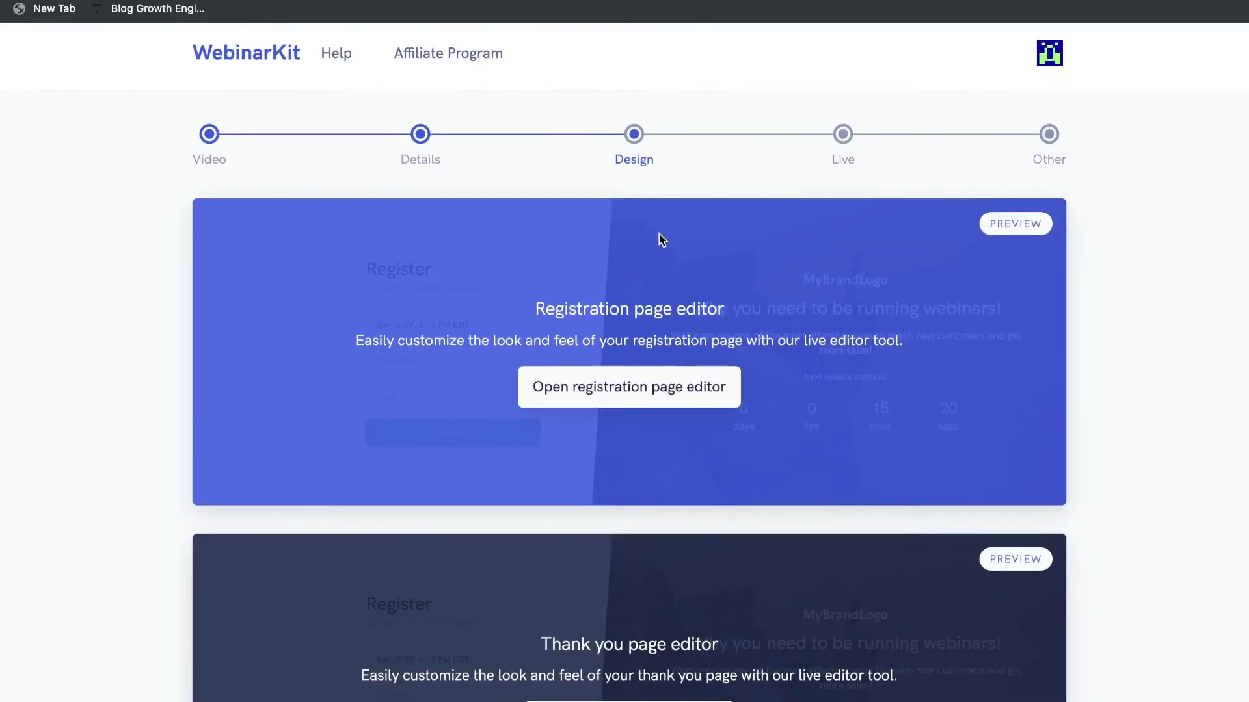
Open the thank-you page editor to preview the 'Thanks for registering for the webinar!' page.
{"action": "scroll", "coordinate": [661, 237], "scroll_direction": "down", "scroll_amount": 2}
{"action": "scroll", "coordinate": [719, 282], "scroll_direction": "down", "scroll_amount": 6}
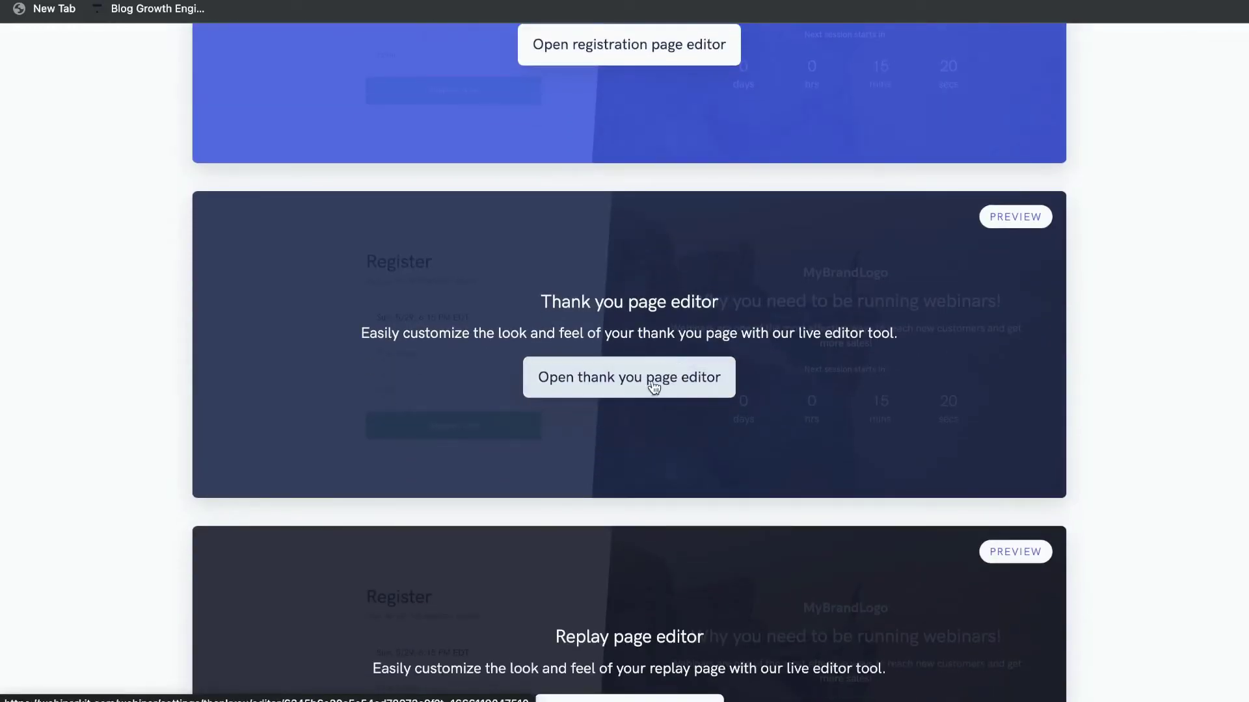
{"action": "left_click", "coordinate": [654, 387]}
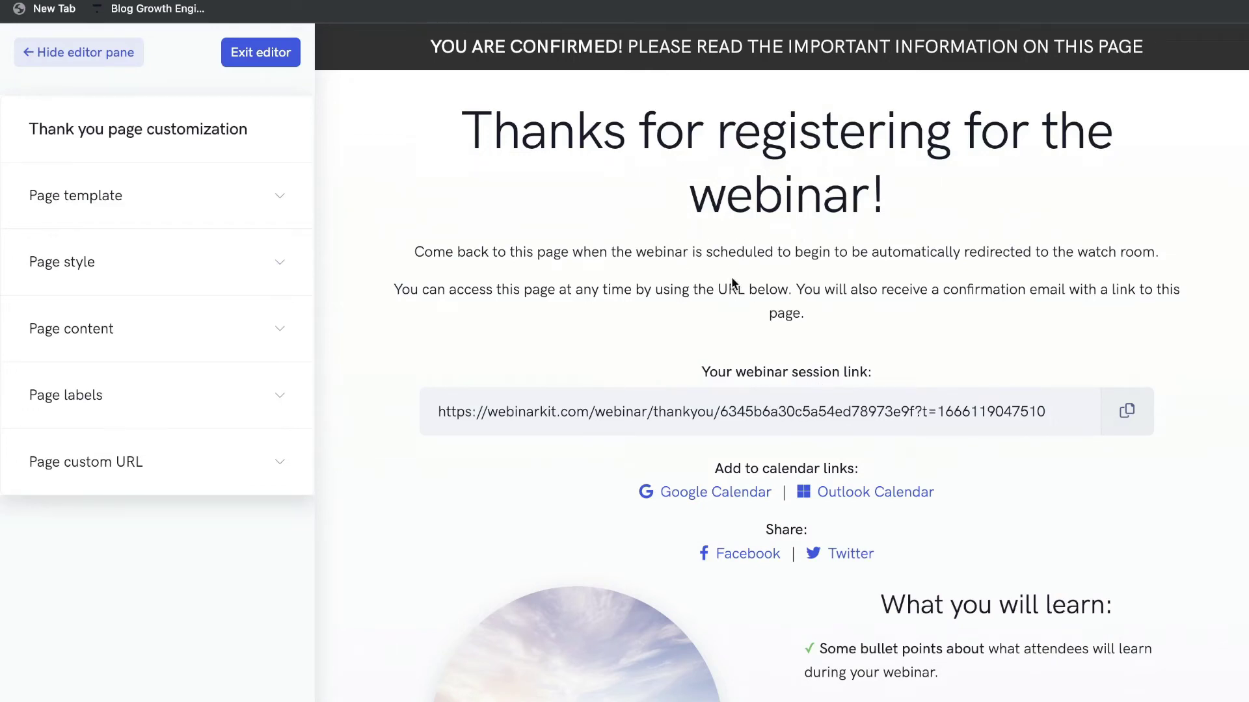
{"action": "scroll", "coordinate": [733, 279], "scroll_direction": "down", "scroll_amount": 5}
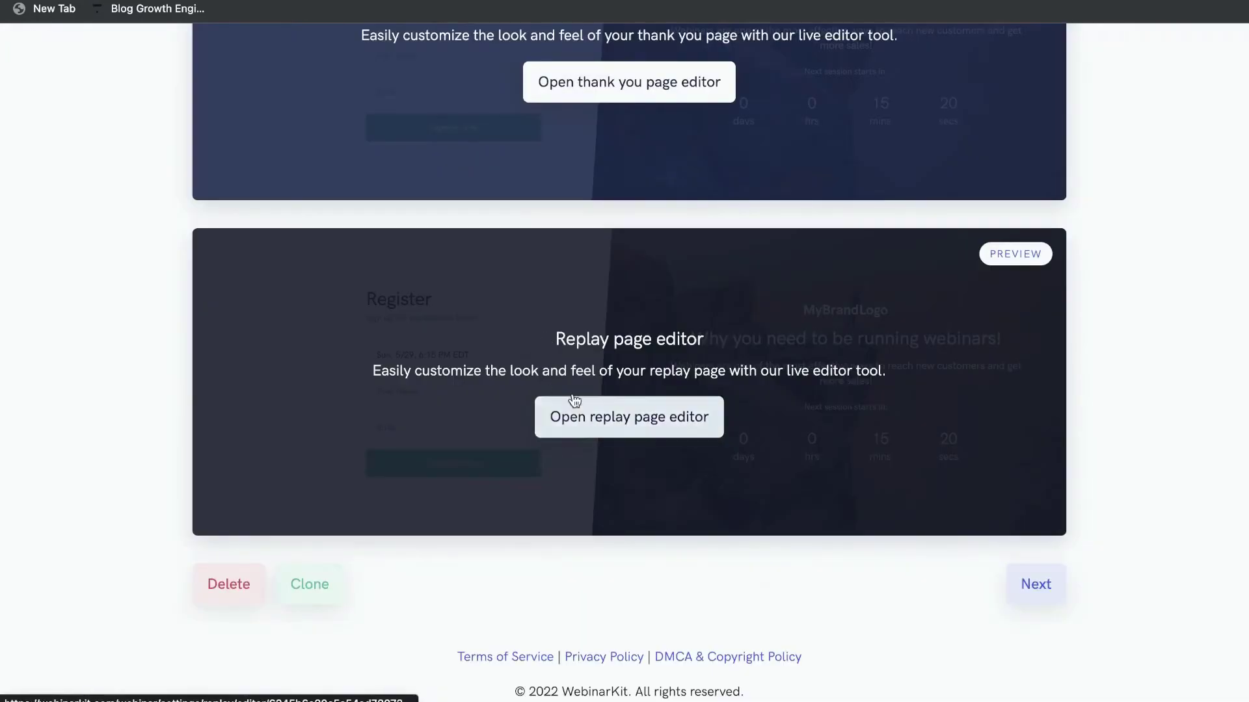
{"action": "left_click", "coordinate": [623, 414]}
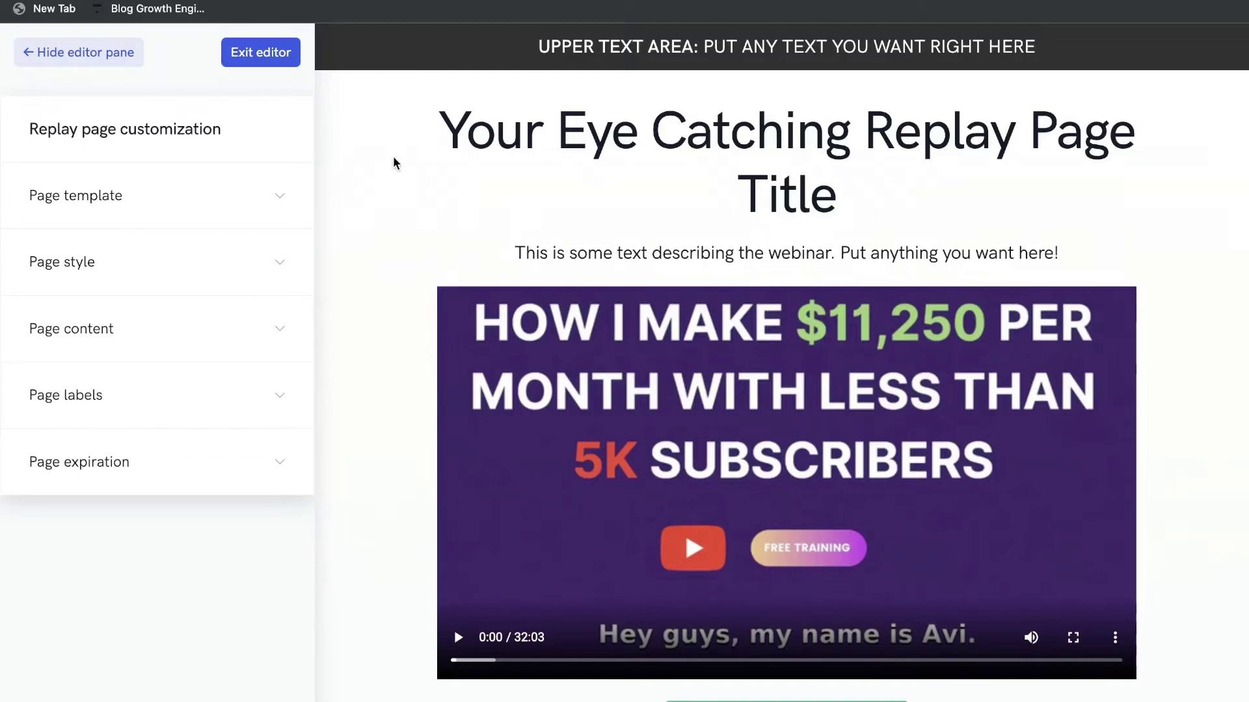
{"action": "scroll", "coordinate": [320, 314], "scroll_direction": "down", "scroll_amount": 7}
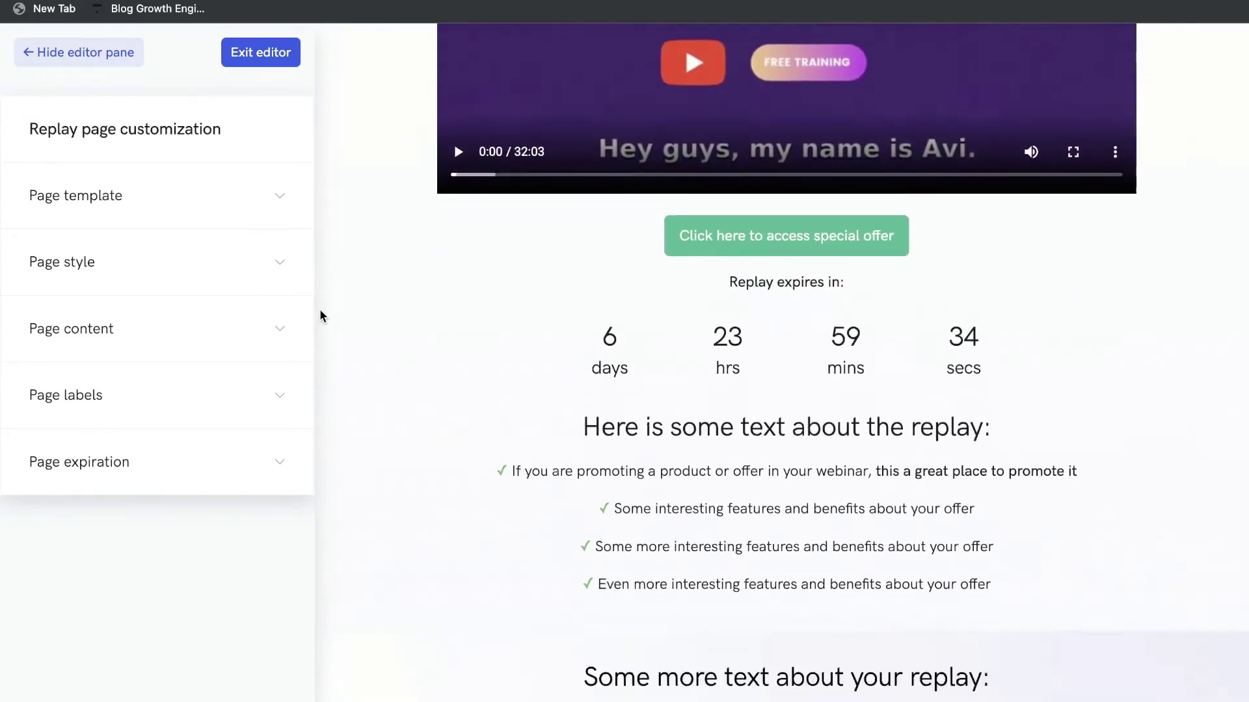
{"action": "scroll", "coordinate": [320, 310], "scroll_direction": "down", "scroll_amount": 2}
{"action": "scroll", "coordinate": [320, 311], "scroll_direction": "up", "scroll_amount": 10}
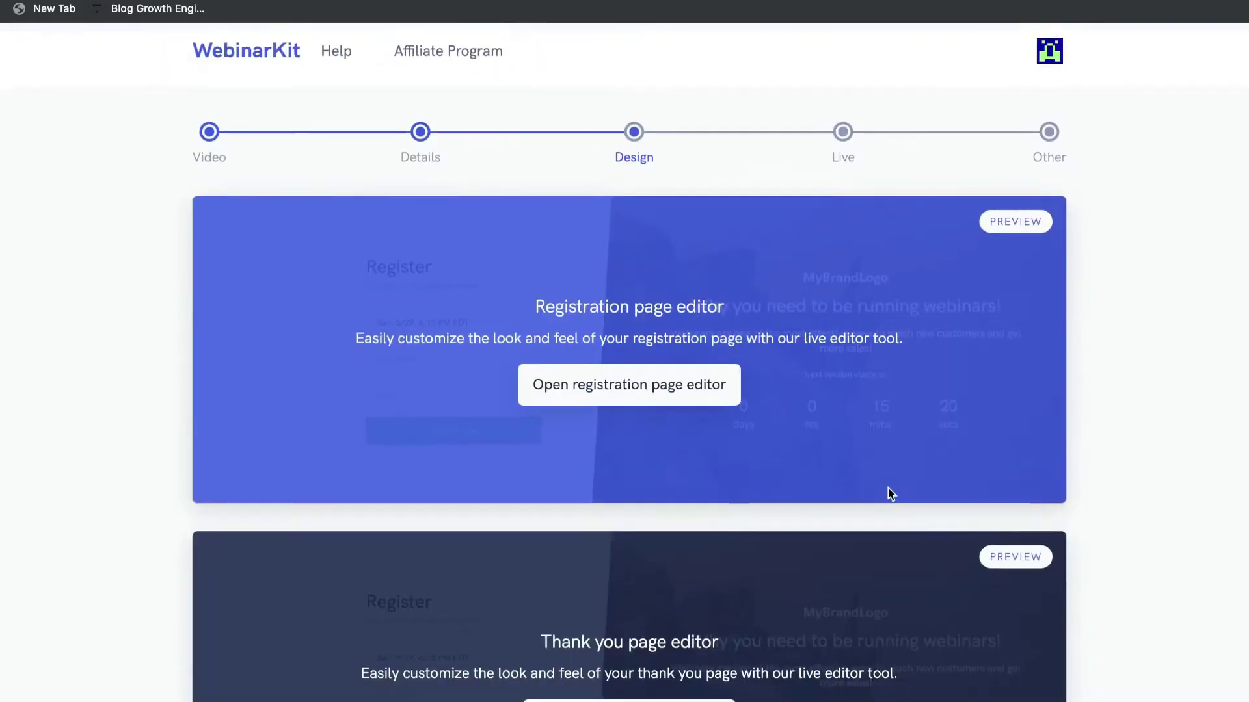
Advance to the Live step and switch off the watch-room brand logo.
{"action": "scroll", "coordinate": [889, 493], "scroll_direction": "down", "scroll_amount": 4}
{"action": "scroll", "coordinate": [888, 493], "scroll_direction": "down", "scroll_amount": 6}
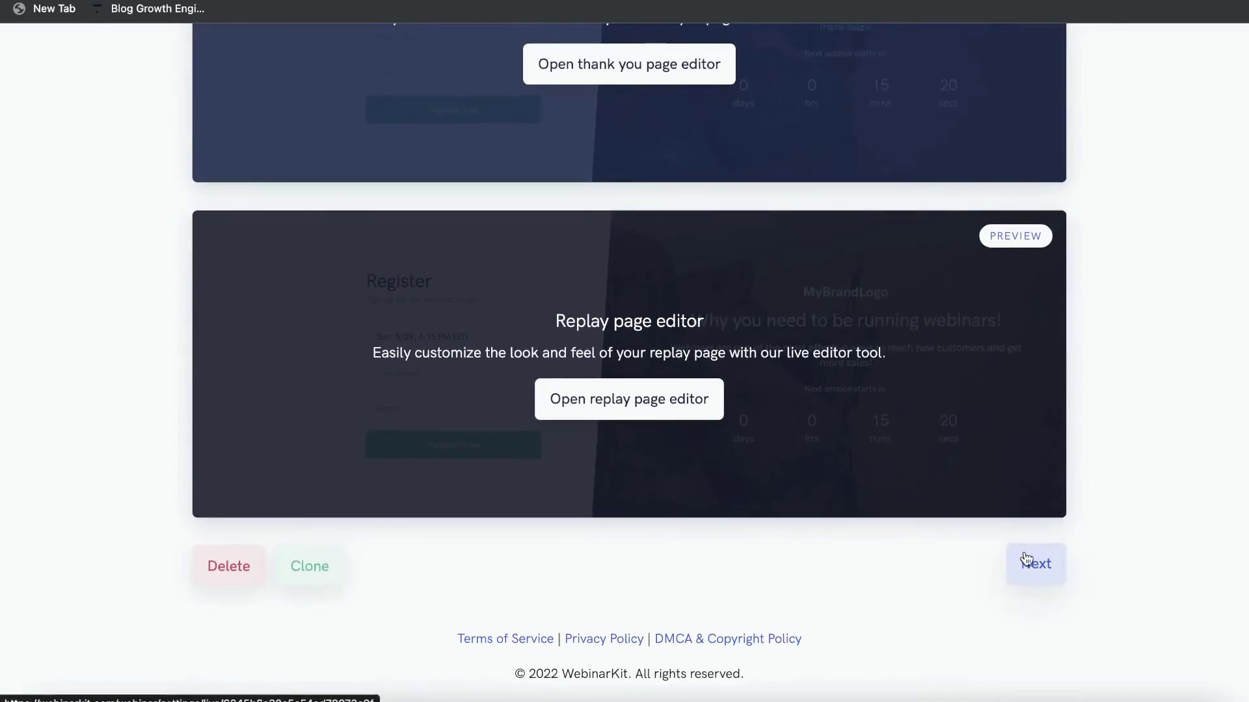
{"action": "left_click", "coordinate": [1026, 560]}
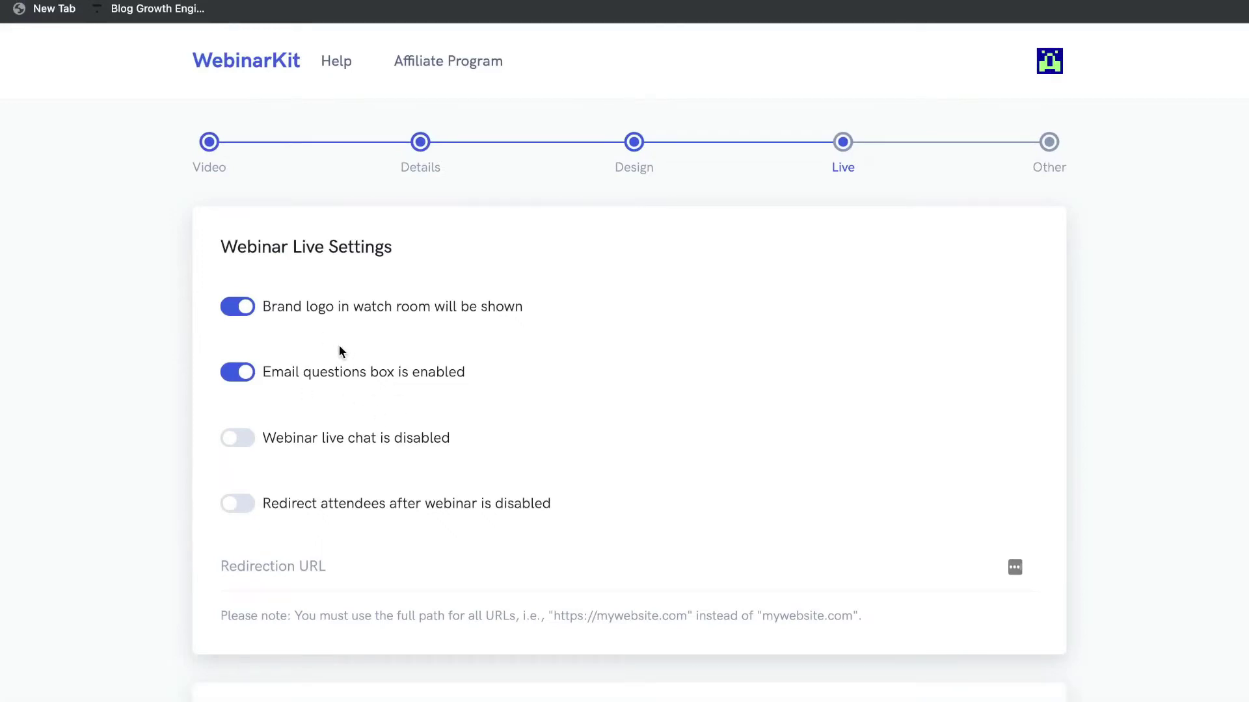
{"action": "double_click", "coordinate": [251, 310]}
{"action": "left_click", "coordinate": [240, 307]}
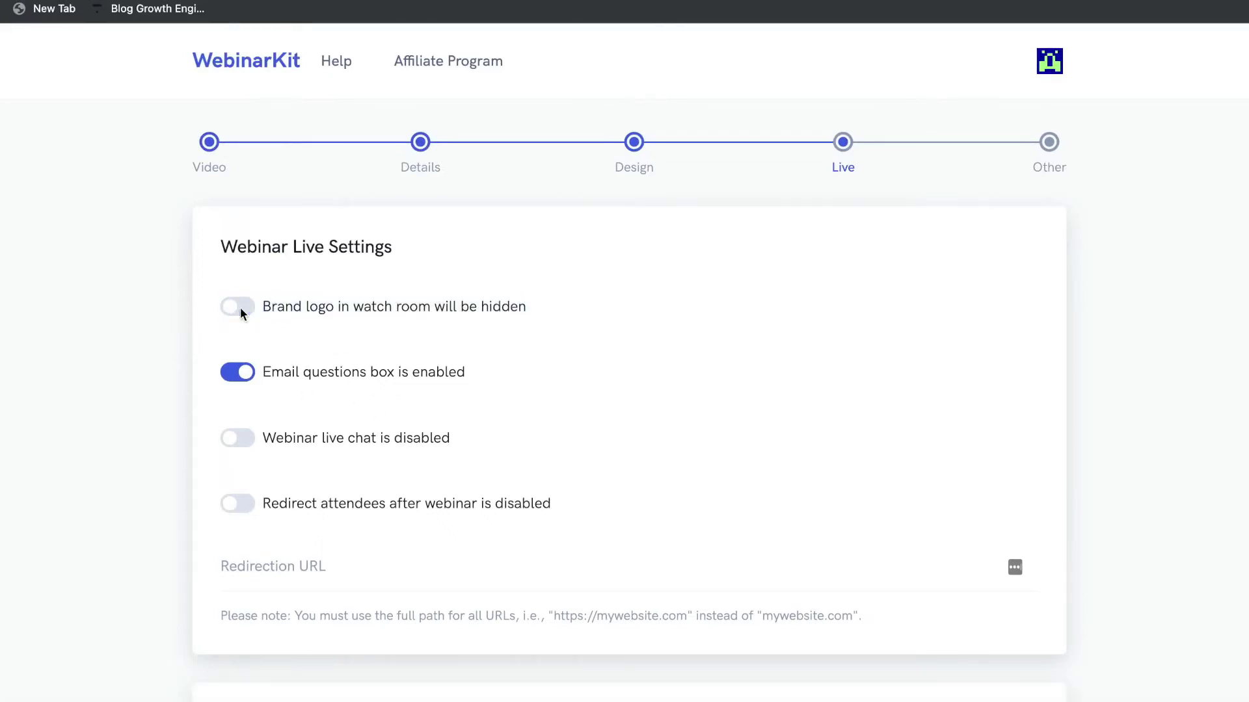
Switch on webinar live chat, including public chat.
{"action": "scroll", "coordinate": [287, 335], "scroll_direction": "down", "scroll_amount": 1}
{"action": "scroll", "coordinate": [286, 336], "scroll_direction": "down", "scroll_amount": 2}
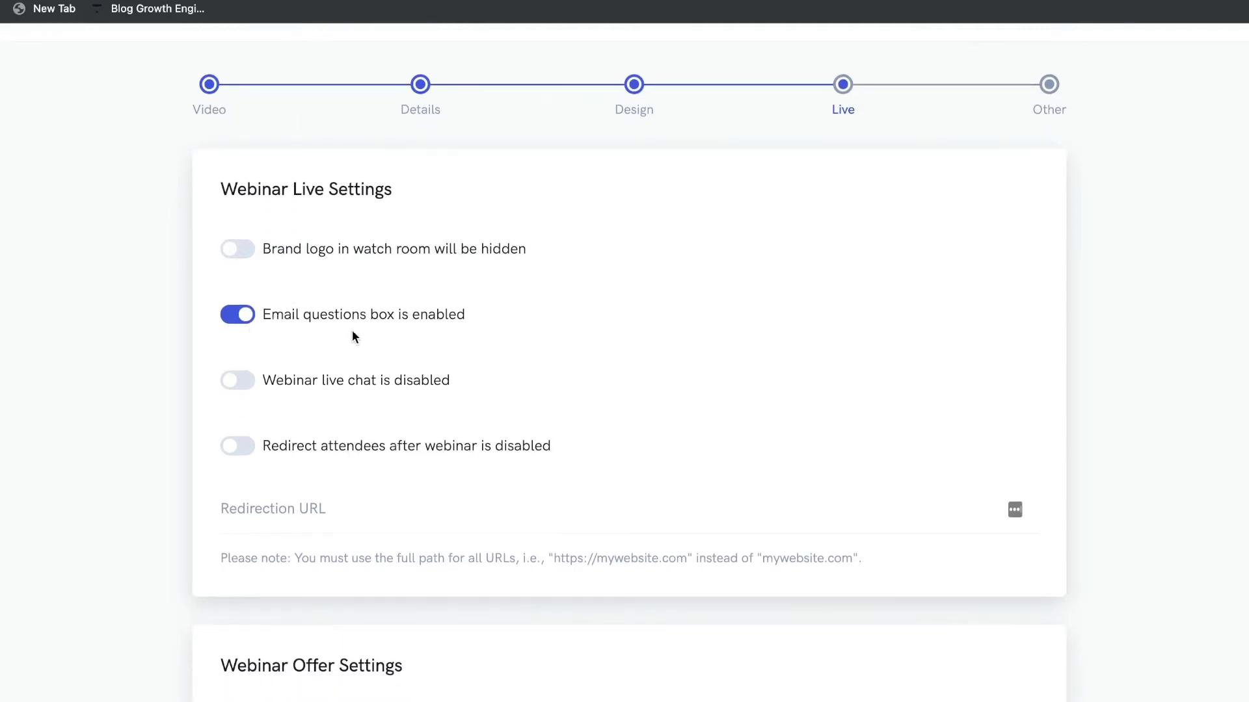
{"action": "scroll", "coordinate": [293, 348], "scroll_direction": "down", "scroll_amount": 1}
{"action": "left_click", "coordinate": [244, 358]}
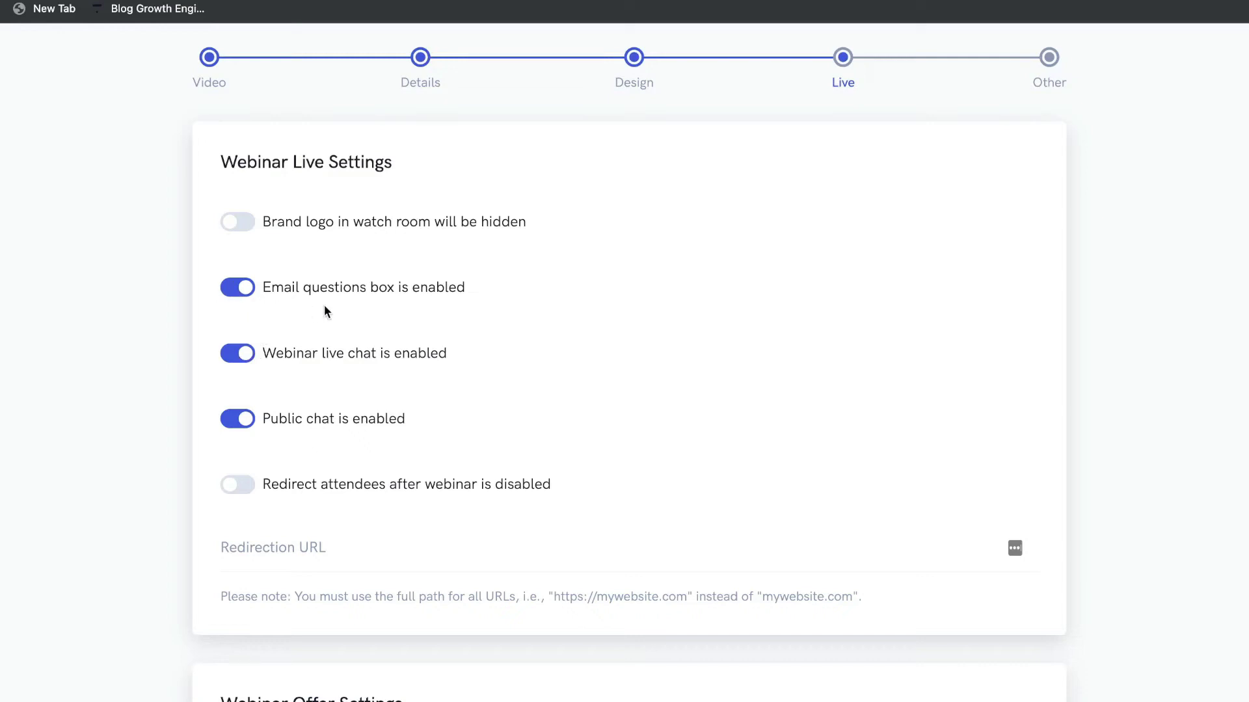
{"action": "scroll", "coordinate": [371, 319], "scroll_direction": "down", "scroll_amount": 1}
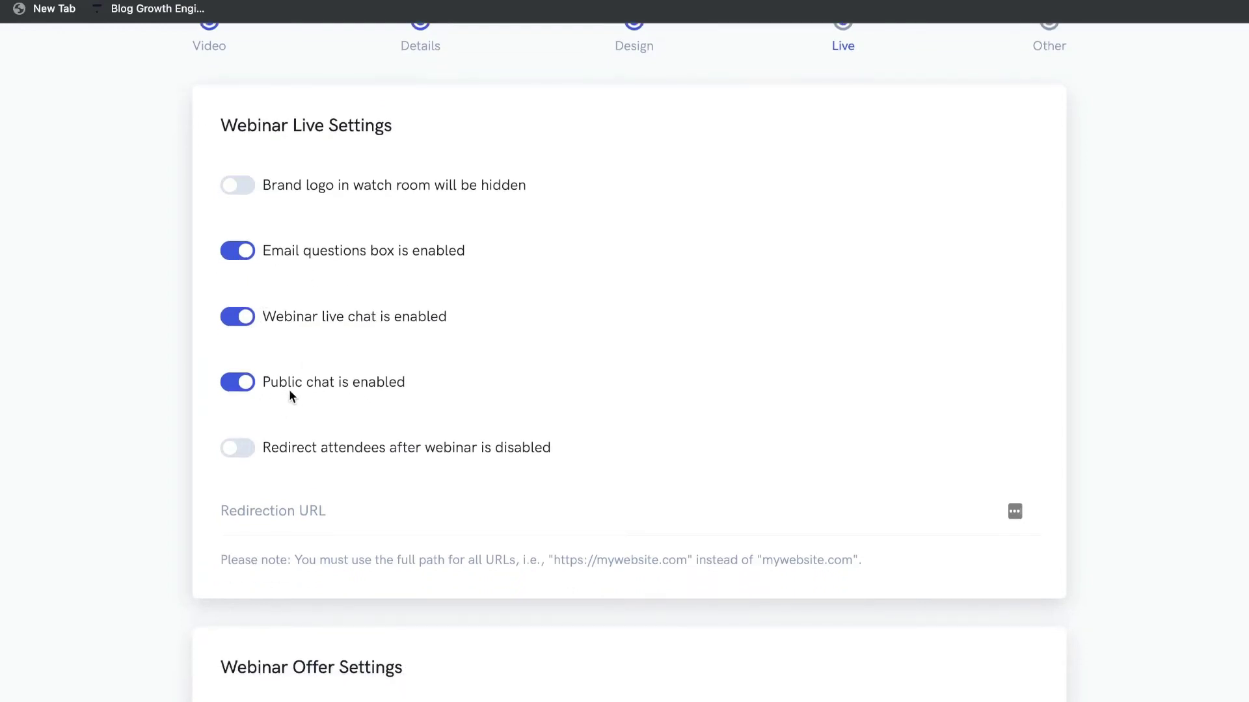
{"action": "scroll", "coordinate": [289, 388], "scroll_direction": "down", "scroll_amount": 1}
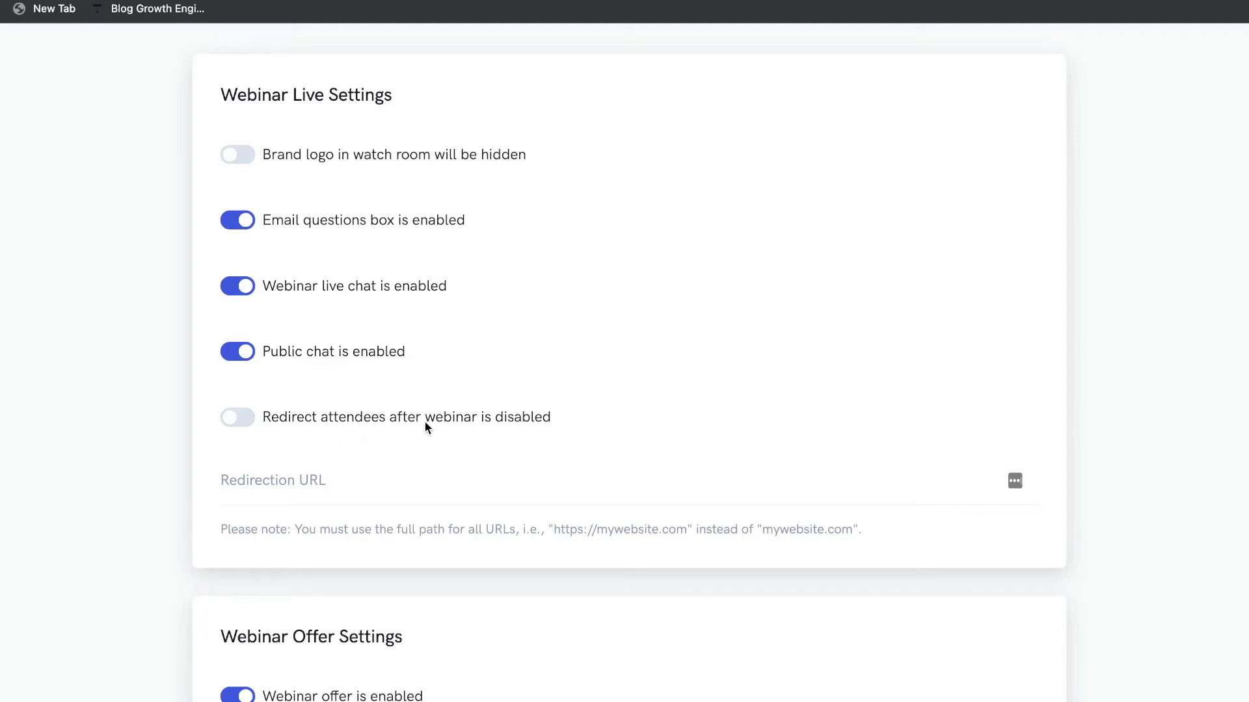
{"action": "scroll", "coordinate": [332, 362], "scroll_direction": "up", "scroll_amount": 2}
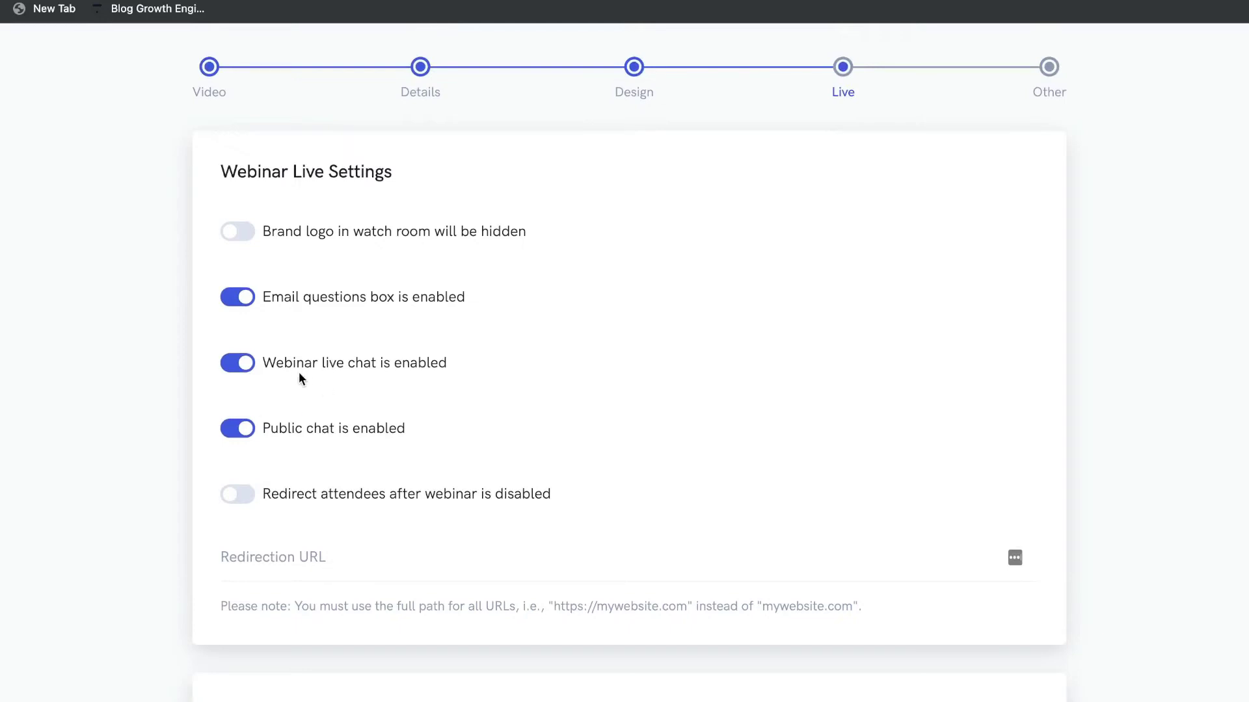
{"action": "scroll", "coordinate": [357, 350], "scroll_direction": "up", "scroll_amount": 1}
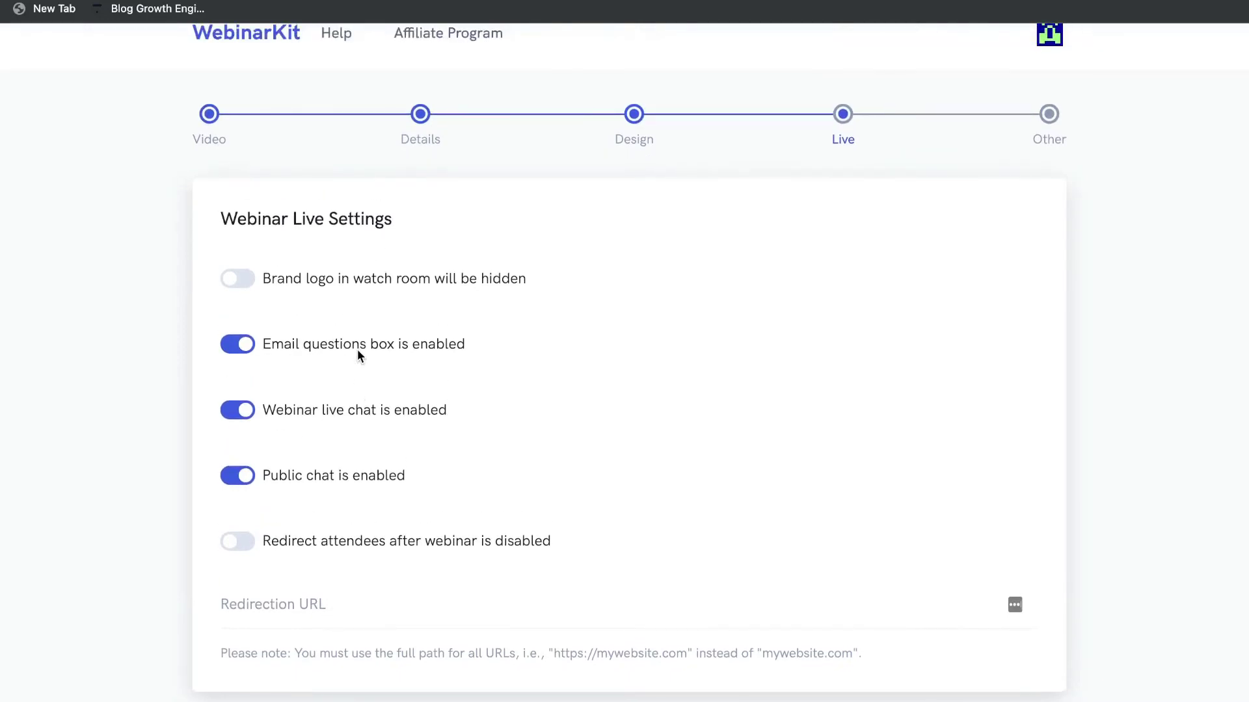
{"action": "scroll", "coordinate": [357, 349], "scroll_direction": "up", "scroll_amount": 1}
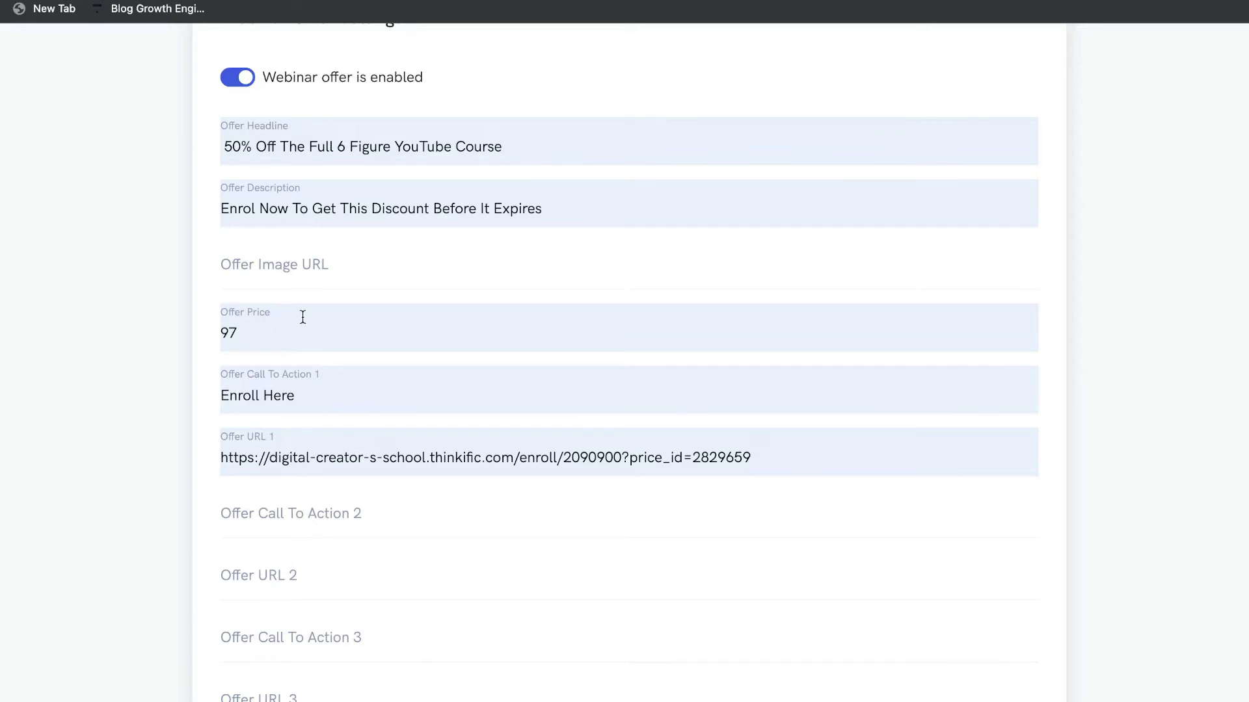
Enter 2 in Offer Start In Minutes and switch on the offer countdown timer.
{"action": "scroll", "coordinate": [392, 395], "scroll_direction": "down", "scroll_amount": 1}
{"action": "scroll", "coordinate": [392, 394], "scroll_direction": "down", "scroll_amount": 6}
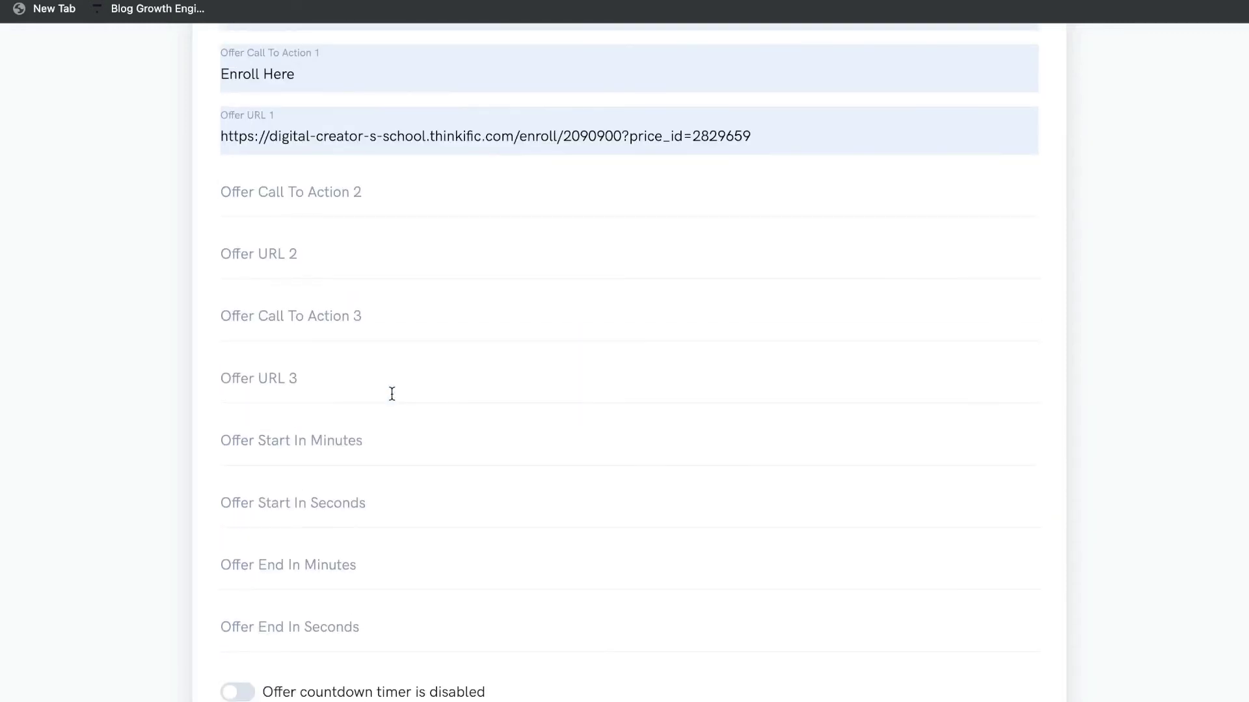
{"action": "scroll", "coordinate": [387, 352], "scroll_direction": "up", "scroll_amount": 1}
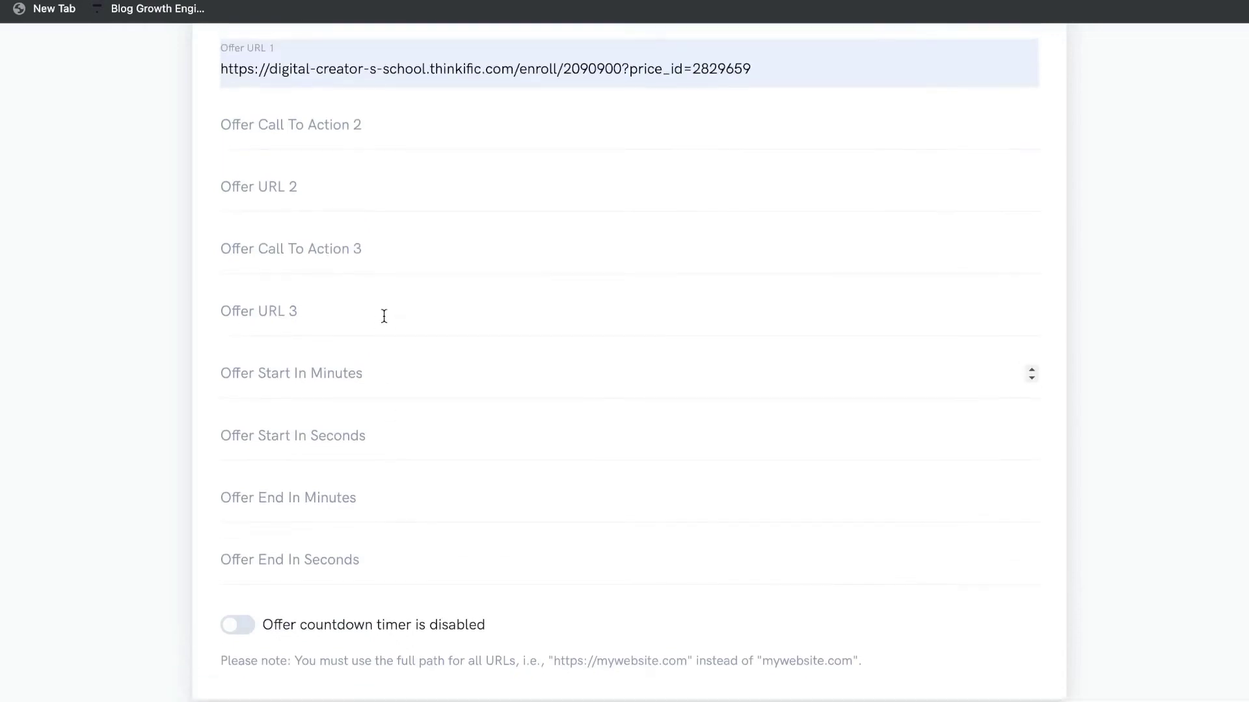
{"action": "scroll", "coordinate": [384, 319], "scroll_direction": "up", "scroll_amount": 1}
{"action": "left_click", "coordinate": [376, 396]}
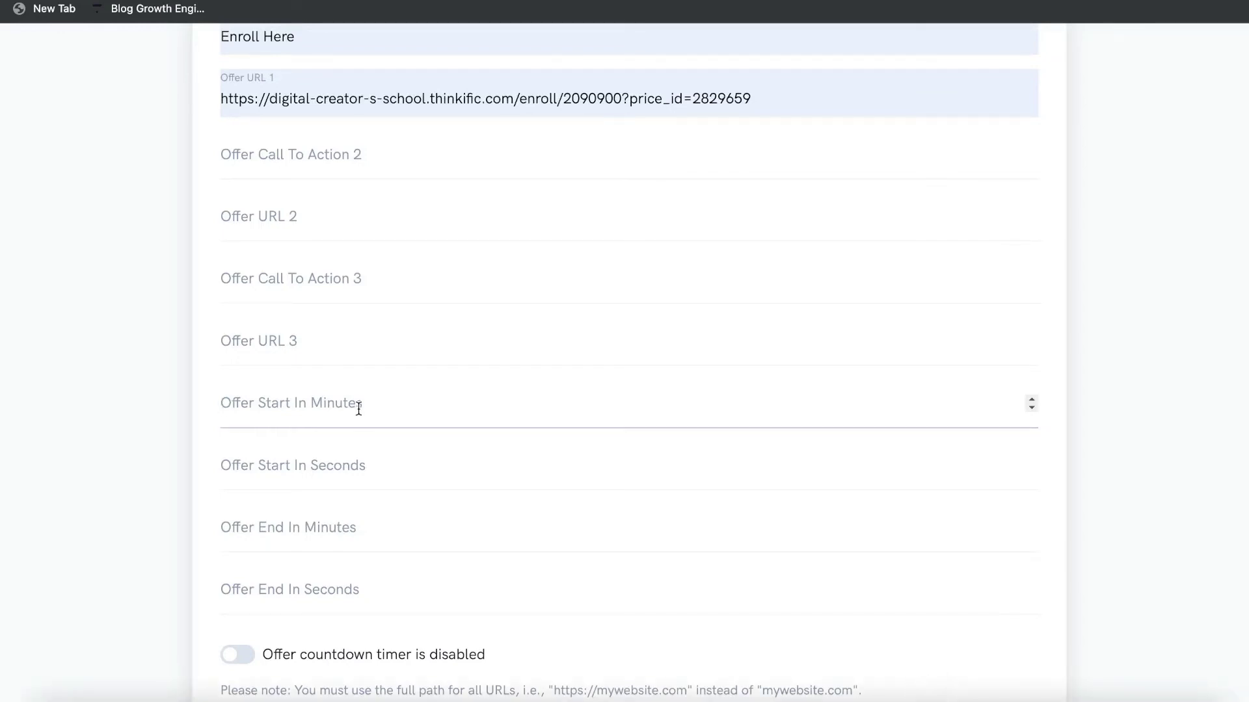
{"action": "type", "text": "2"}
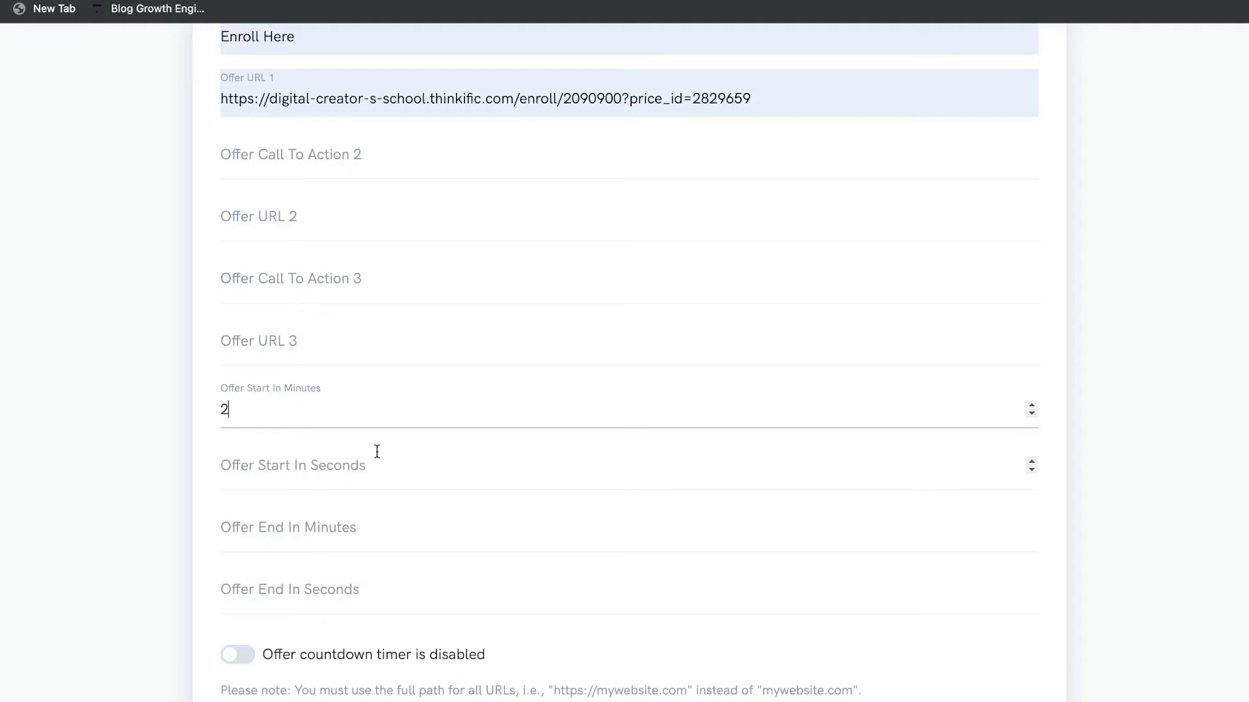
{"action": "scroll", "coordinate": [336, 446], "scroll_direction": "up", "scroll_amount": 5}
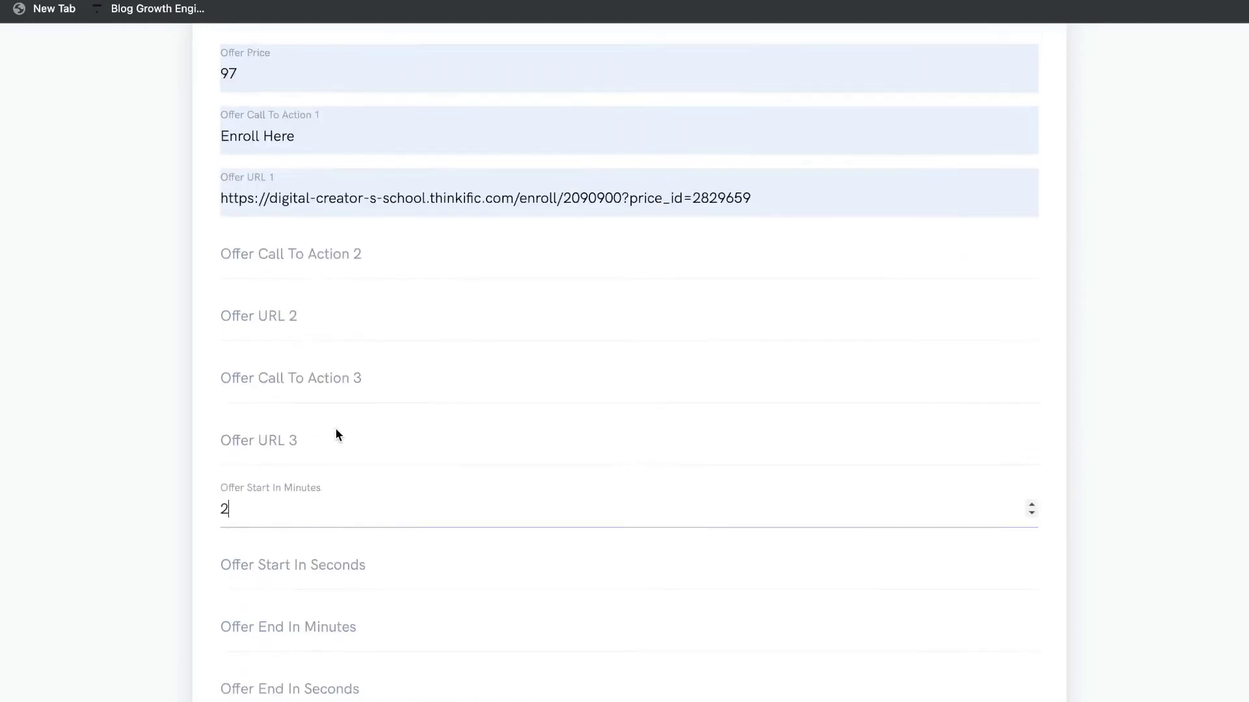
{"action": "scroll", "coordinate": [399, 381], "scroll_direction": "down", "scroll_amount": 5}
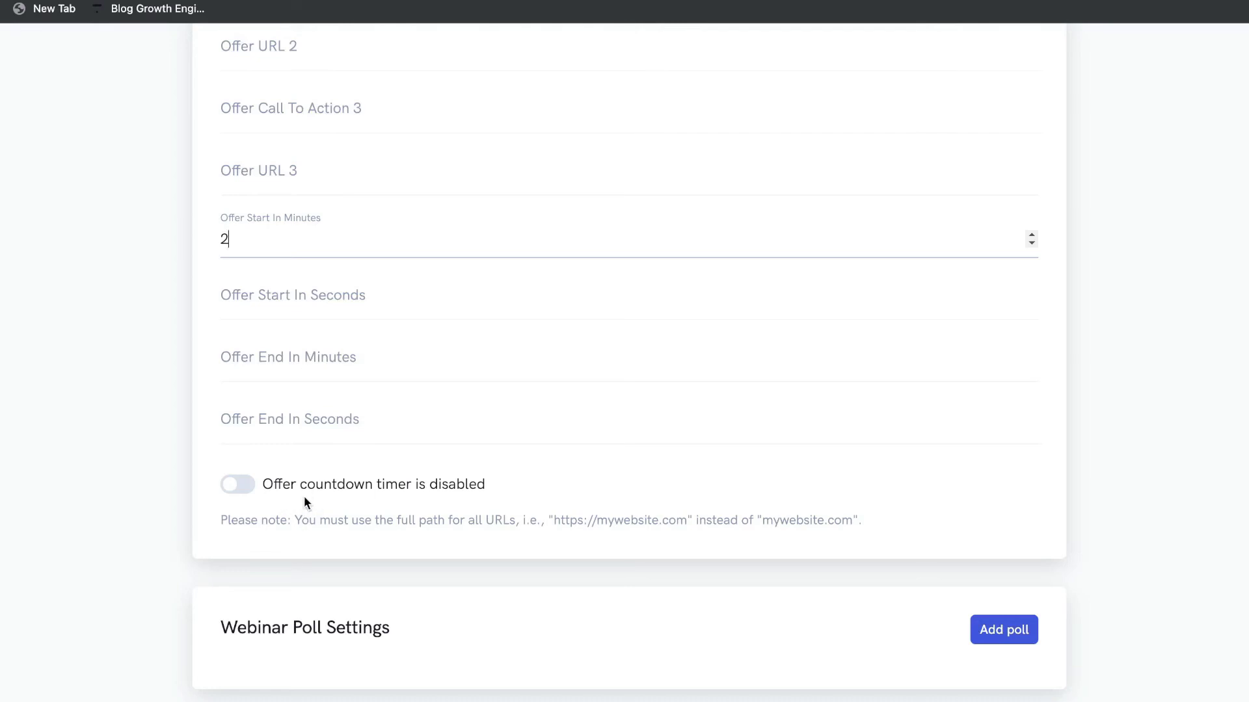
{"action": "left_click", "coordinate": [250, 491]}
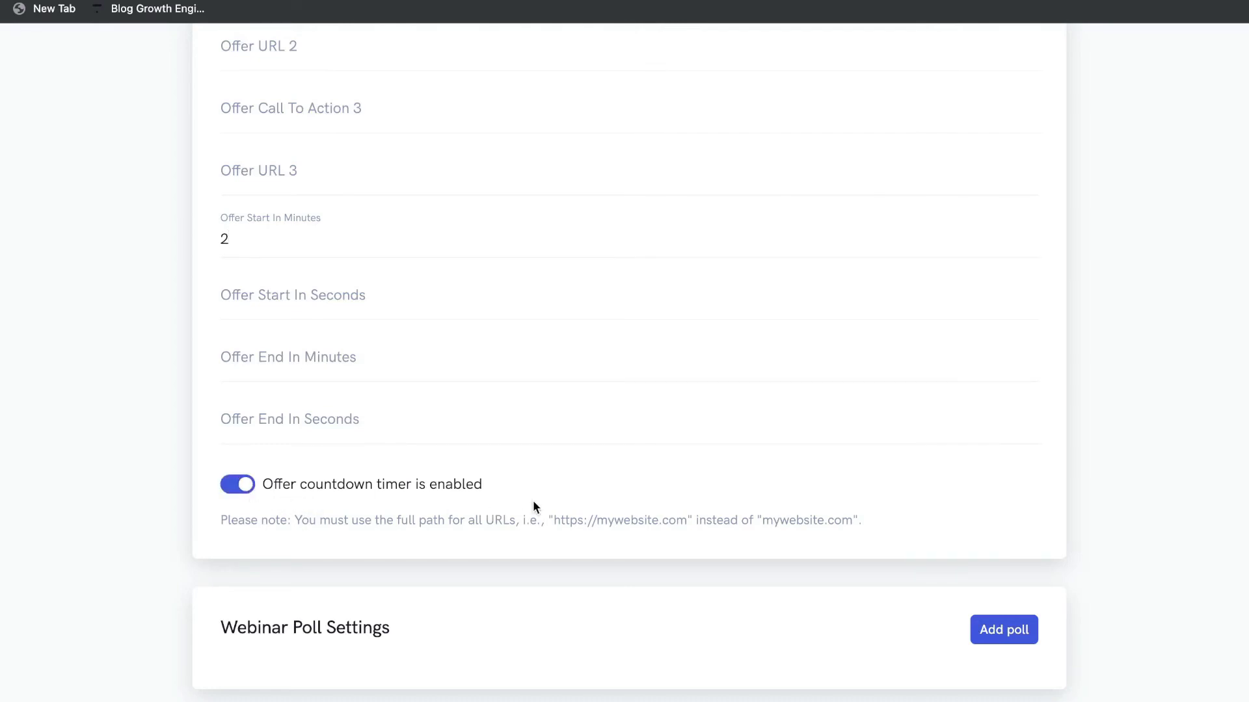
{"action": "scroll", "coordinate": [987, 382], "scroll_direction": "down", "scroll_amount": 6}
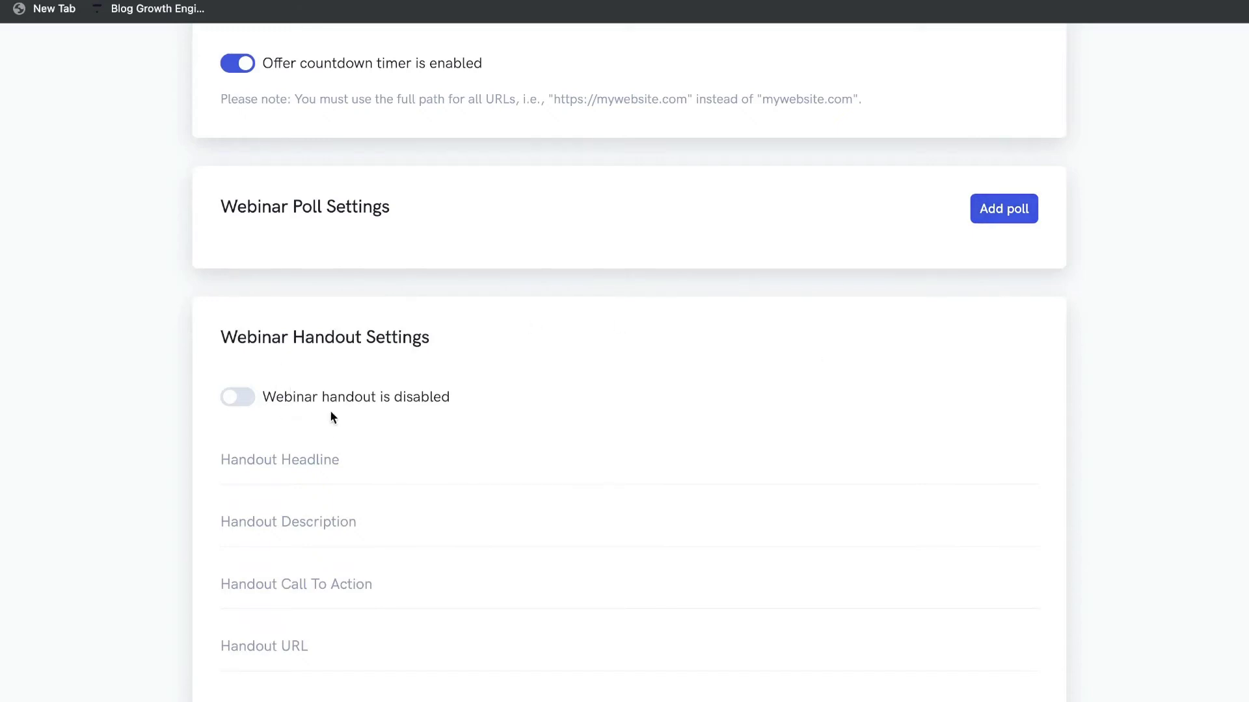
Scroll through the Webinar Label Customization Settings, leaving every field unchanged.
{"action": "scroll", "coordinate": [323, 388], "scroll_direction": "down", "scroll_amount": 1}
{"action": "scroll", "coordinate": [322, 381], "scroll_direction": "down", "scroll_amount": 5}
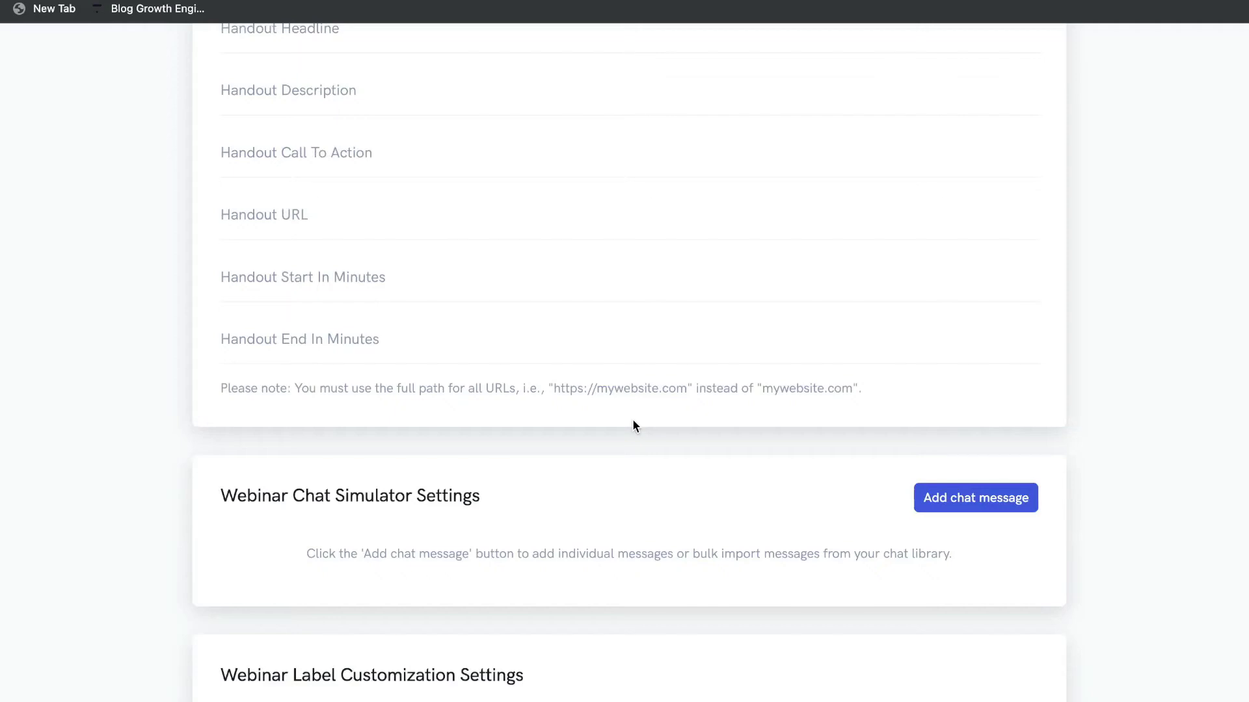
{"action": "scroll", "coordinate": [632, 418], "scroll_direction": "down", "scroll_amount": 1}
{"action": "left_click_drag", "start_coordinate": [221, 400], "coordinate": [452, 408]}
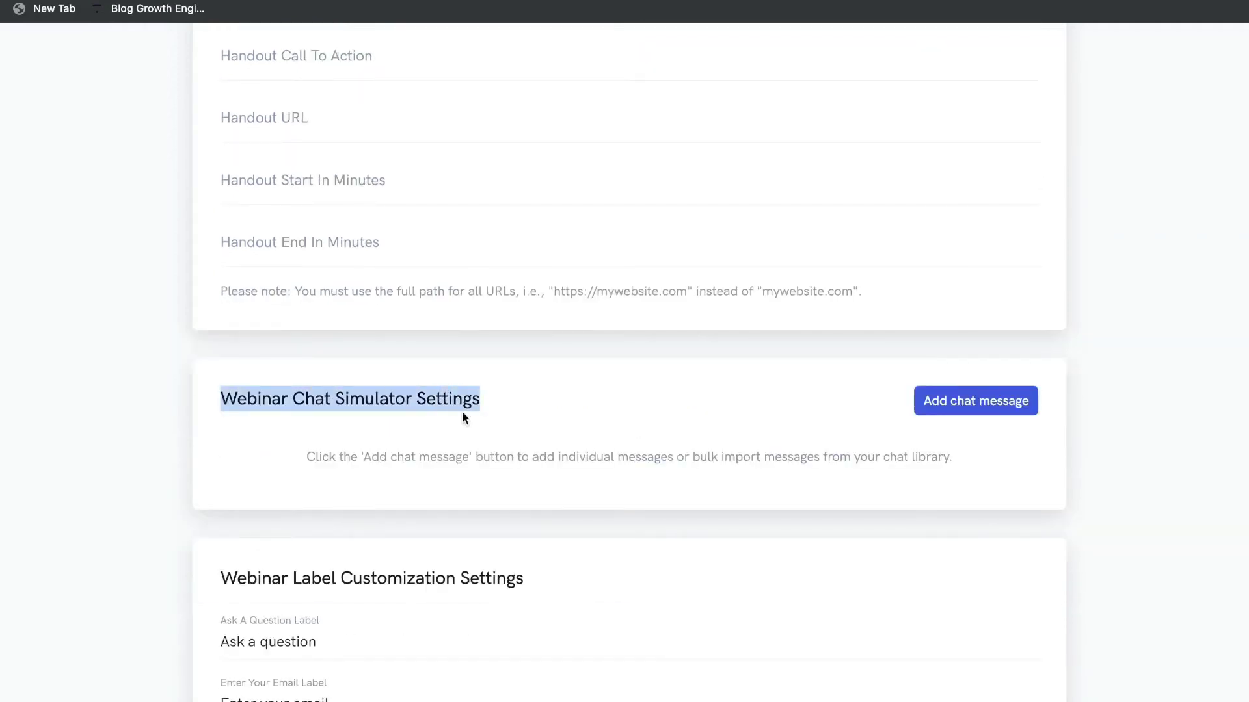
{"action": "scroll", "coordinate": [312, 416], "scroll_direction": "down", "scroll_amount": 1}
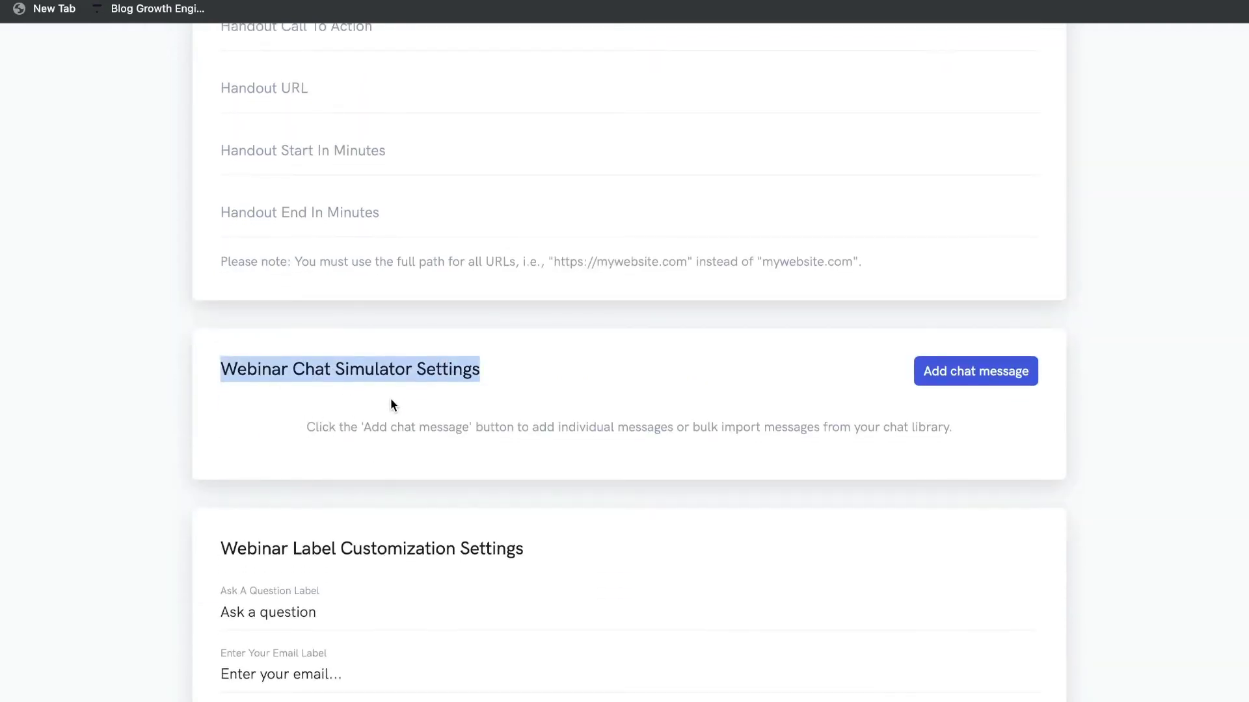
{"action": "scroll", "coordinate": [390, 398], "scroll_direction": "down", "scroll_amount": 6}
{"action": "left_click_drag", "start_coordinate": [222, 106], "coordinate": [480, 106]}
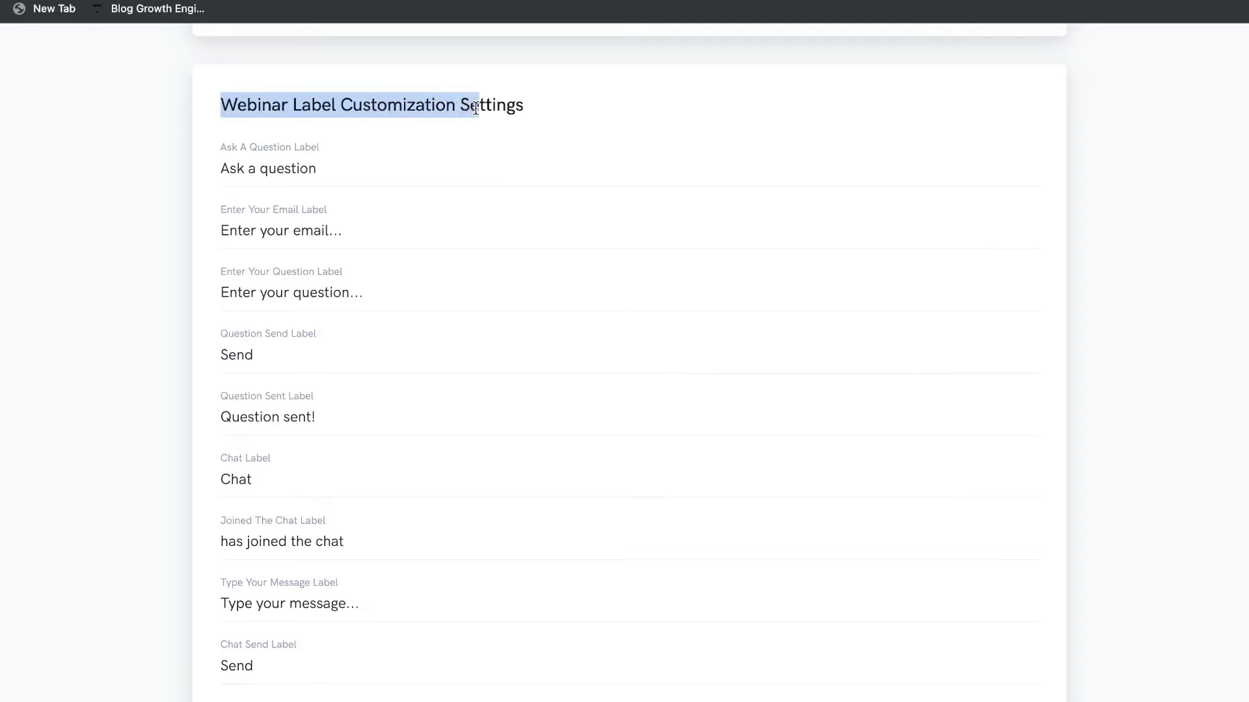
{"action": "scroll", "coordinate": [384, 181], "scroll_direction": "down", "scroll_amount": 1}
{"action": "scroll", "coordinate": [376, 193], "scroll_direction": "down", "scroll_amount": 1}
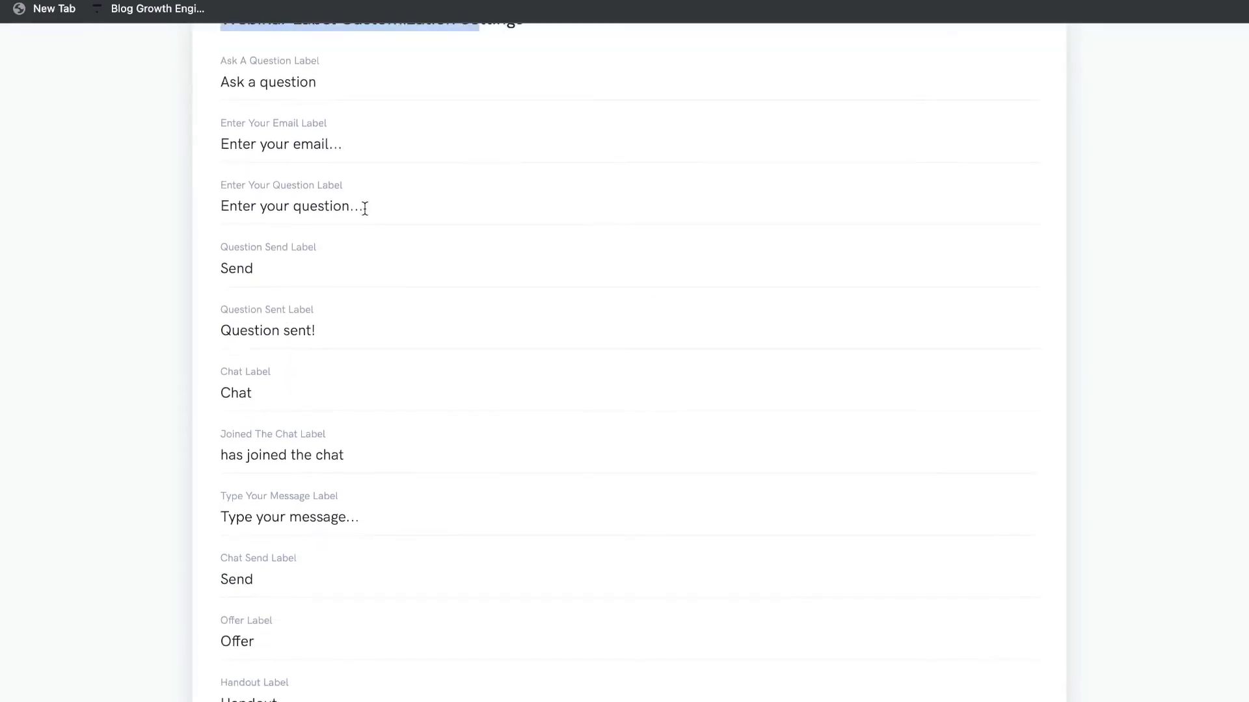
Move down to the Other step's Webinar Email Notifications list.
{"action": "scroll", "coordinate": [354, 195], "scroll_direction": "up", "scroll_amount": 1}
{"action": "scroll", "coordinate": [353, 201], "scroll_direction": "down", "scroll_amount": 1}
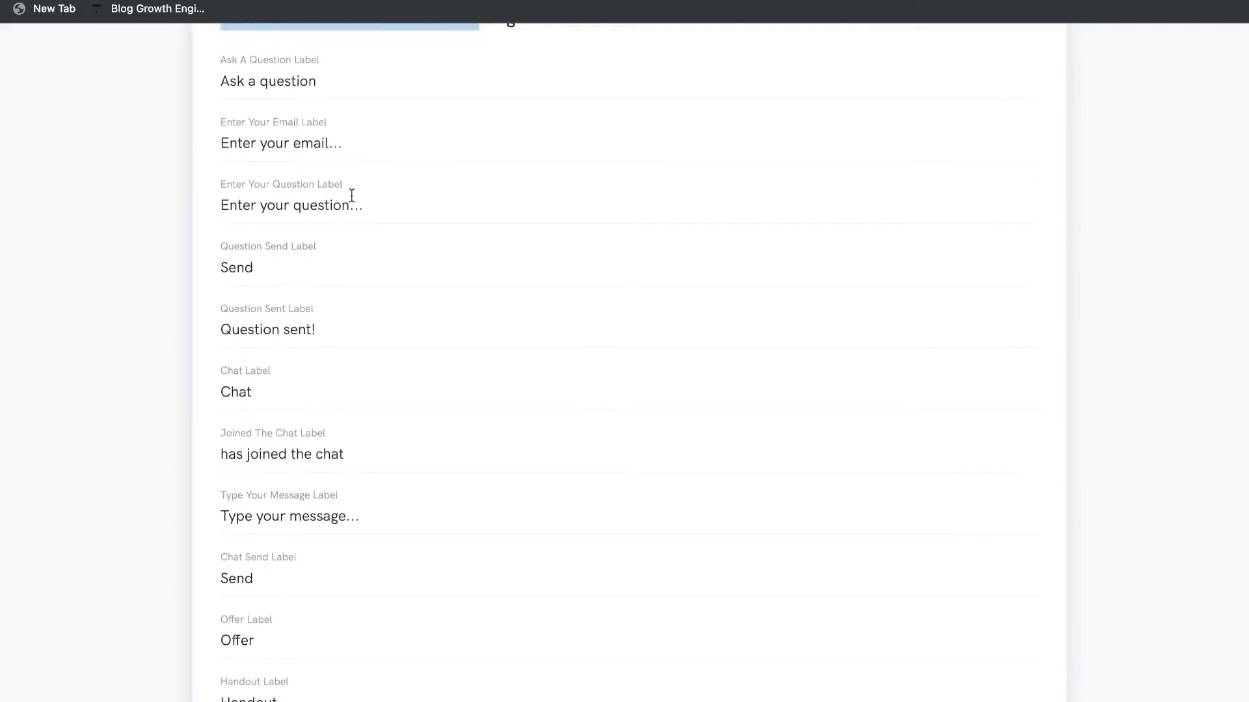
{"action": "scroll", "coordinate": [351, 195], "scroll_direction": "up", "scroll_amount": 1}
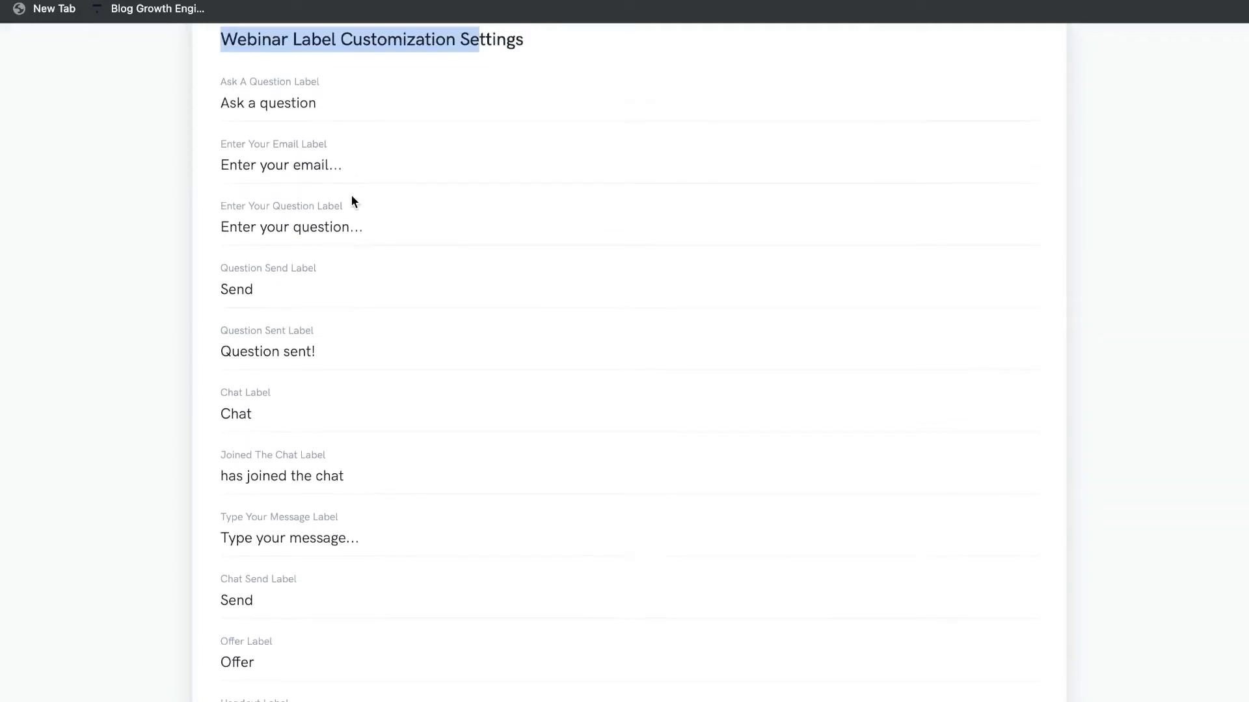
{"action": "scroll", "coordinate": [384, 296], "scroll_direction": "down", "scroll_amount": 1}
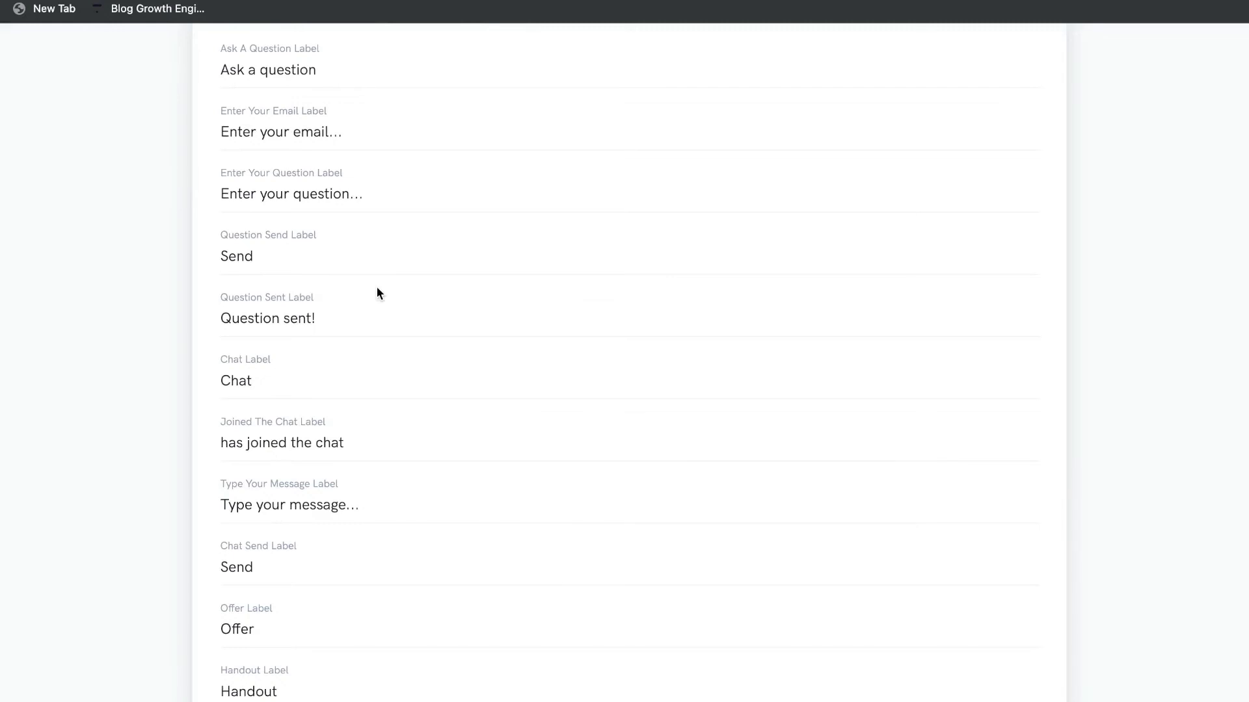
{"action": "scroll", "coordinate": [378, 292], "scroll_direction": "down", "scroll_amount": 5}
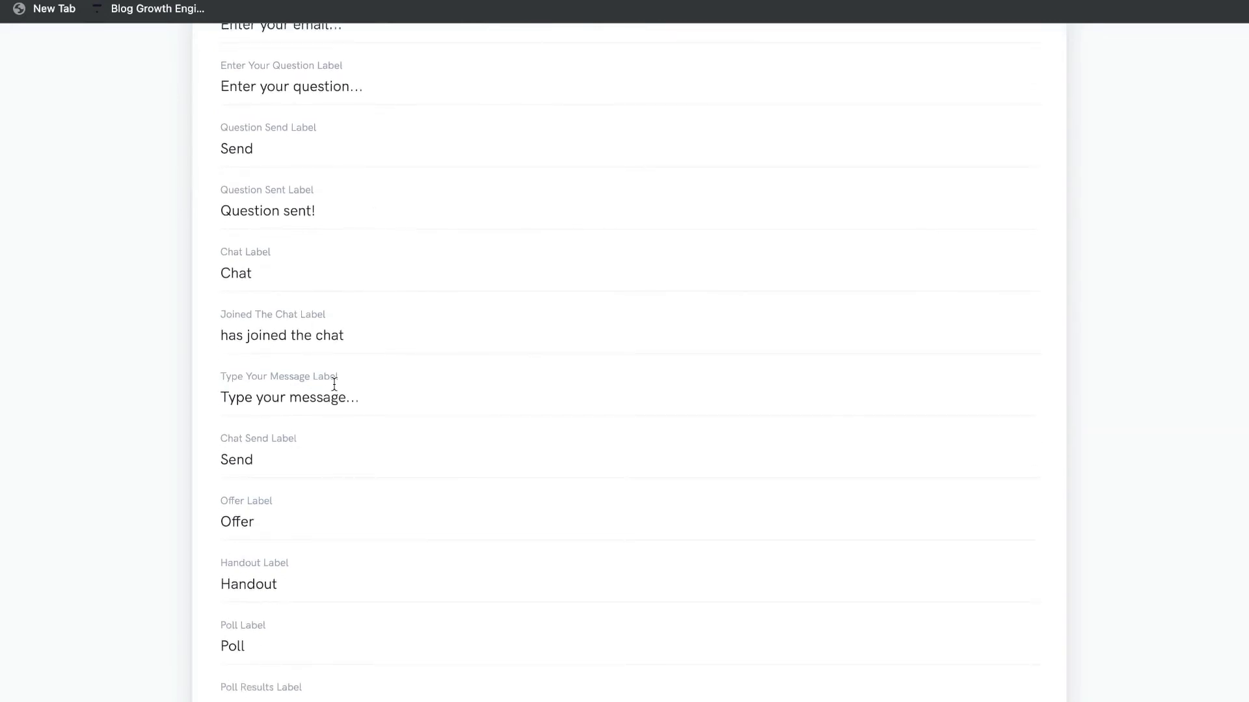
{"action": "scroll", "coordinate": [334, 384], "scroll_direction": "down", "scroll_amount": 6}
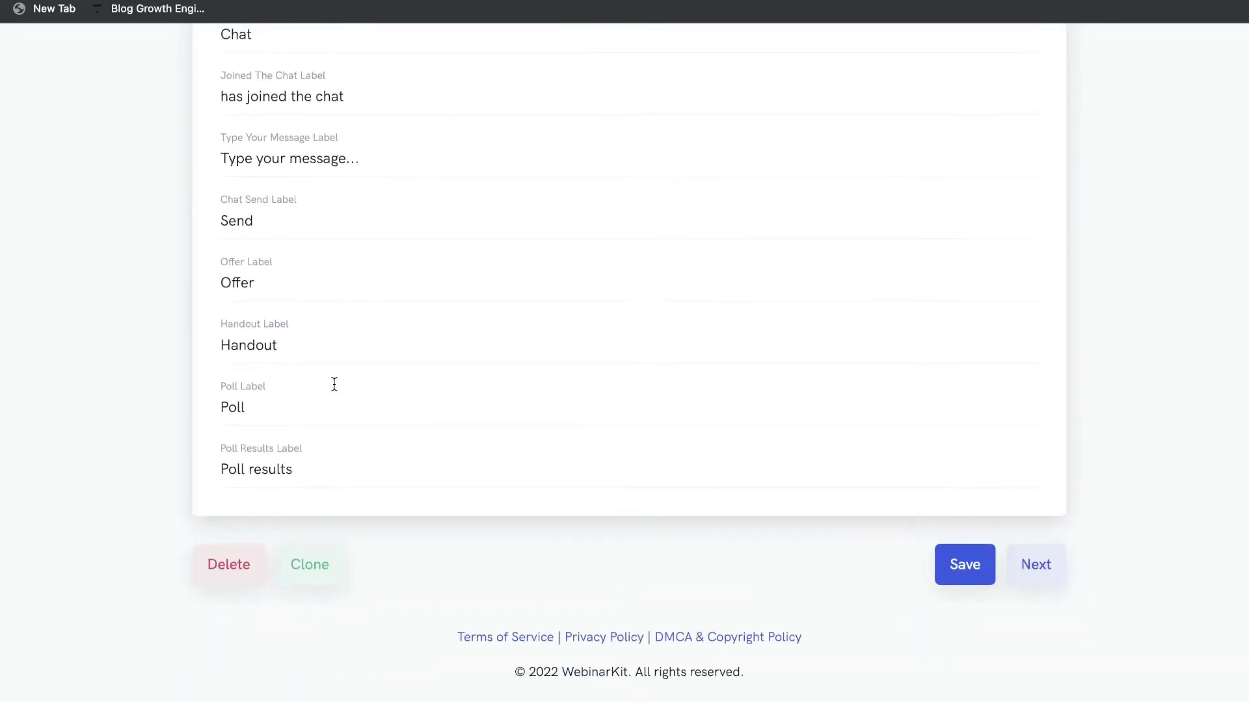
{"action": "scroll", "coordinate": [363, 384], "scroll_direction": "up", "scroll_amount": 20}
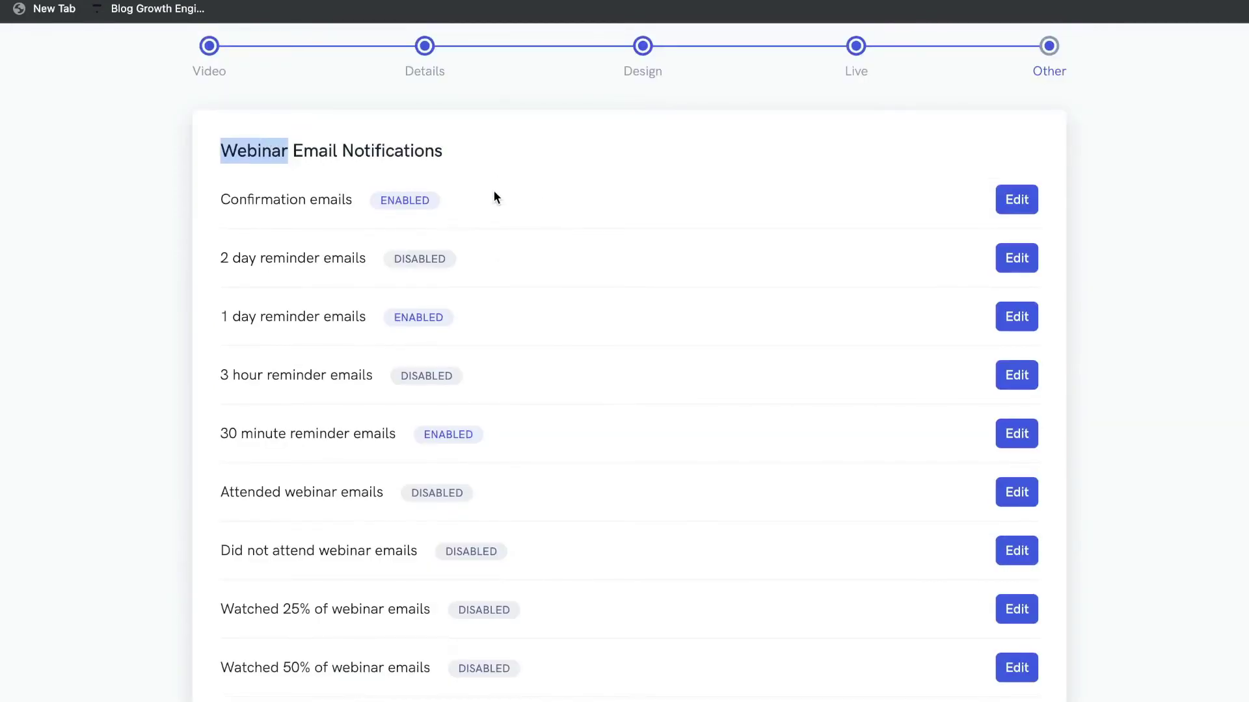
Review the Confirmation, Attended, Did not attend and Clicked webinar offer email notifications.
{"action": "scroll", "coordinate": [494, 197], "scroll_direction": "down", "scroll_amount": 1}
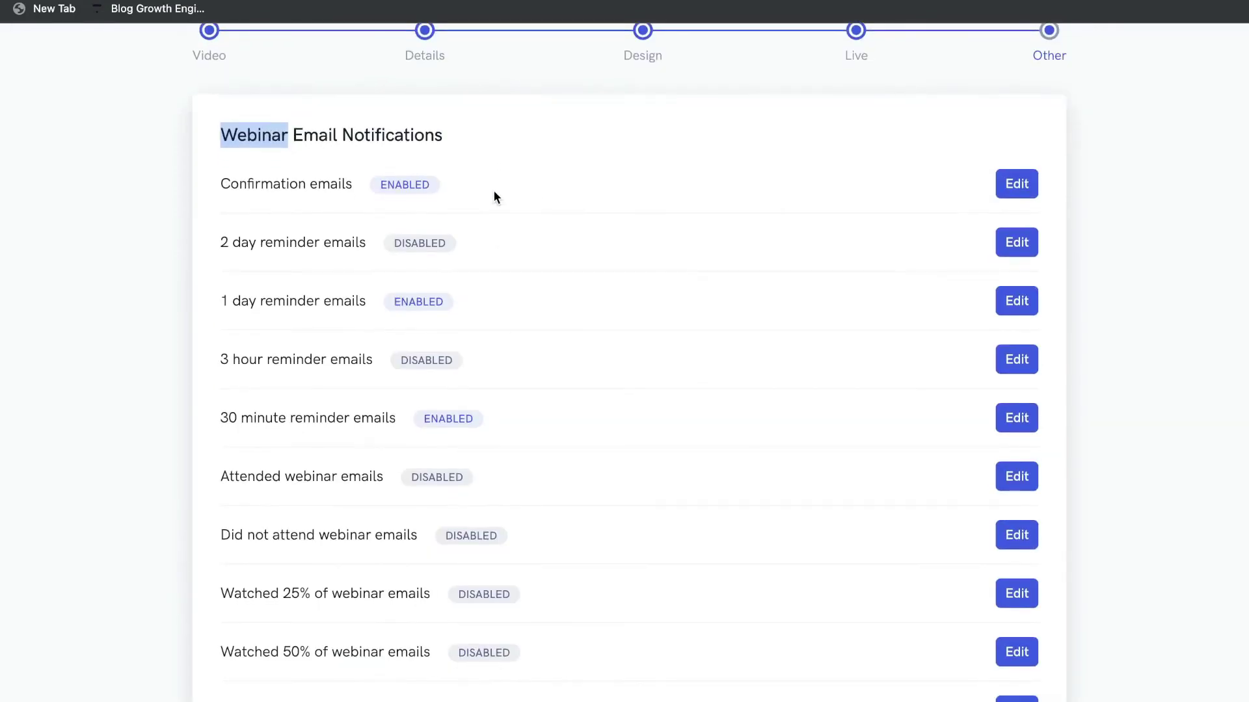
{"action": "triple_click", "coordinate": [312, 186]}
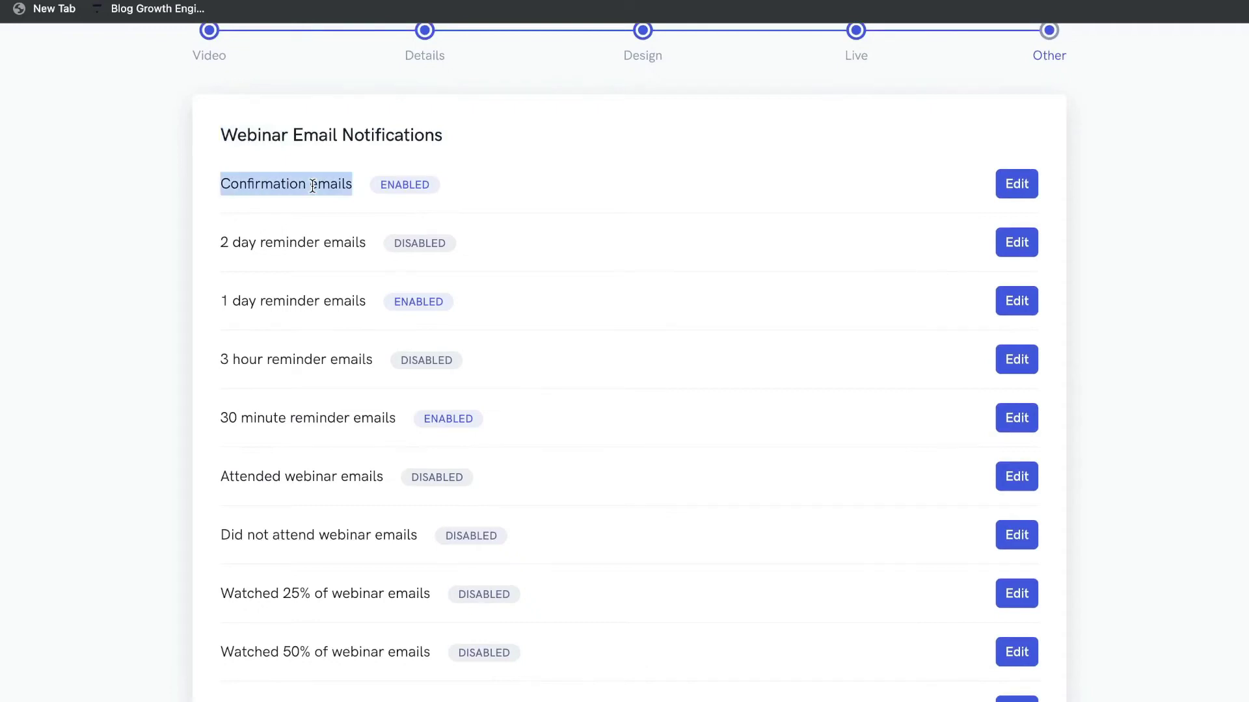
{"action": "scroll", "coordinate": [458, 346], "scroll_direction": "down", "scroll_amount": 3}
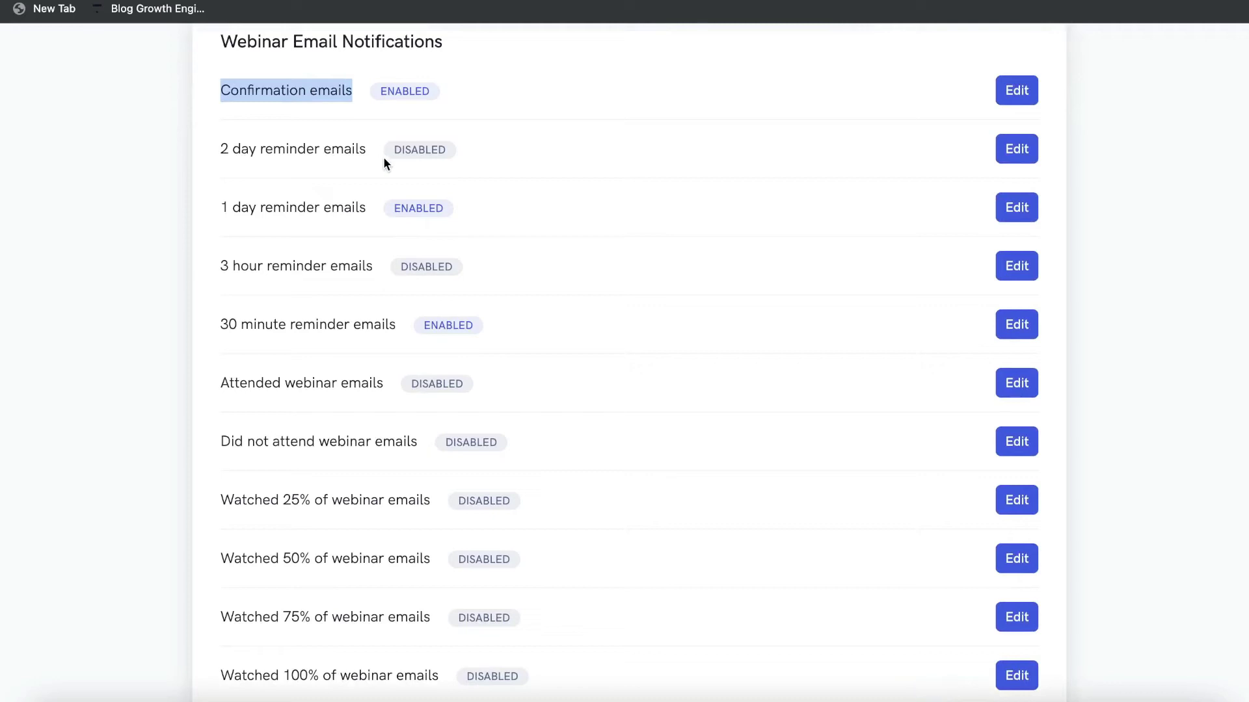
{"action": "scroll", "coordinate": [439, 173], "scroll_direction": "down", "scroll_amount": 1}
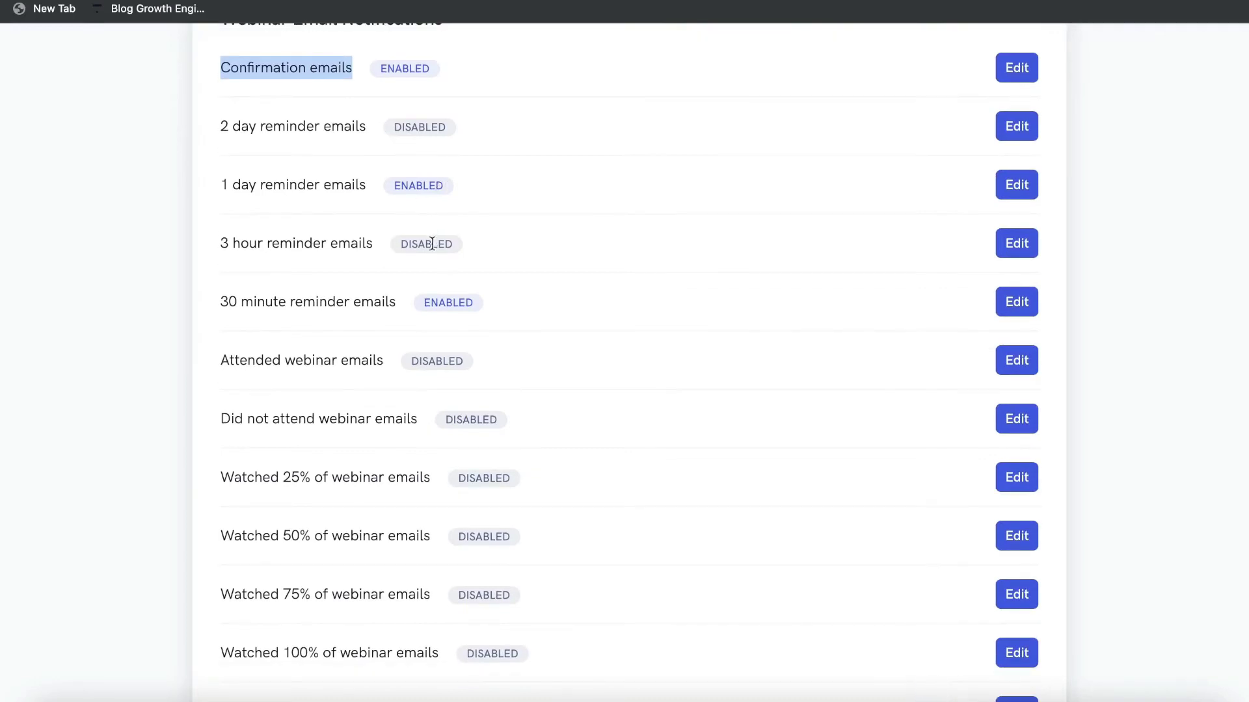
{"action": "scroll", "coordinate": [463, 259], "scroll_direction": "down", "scroll_amount": 2}
{"action": "triple_click", "coordinate": [348, 296]}
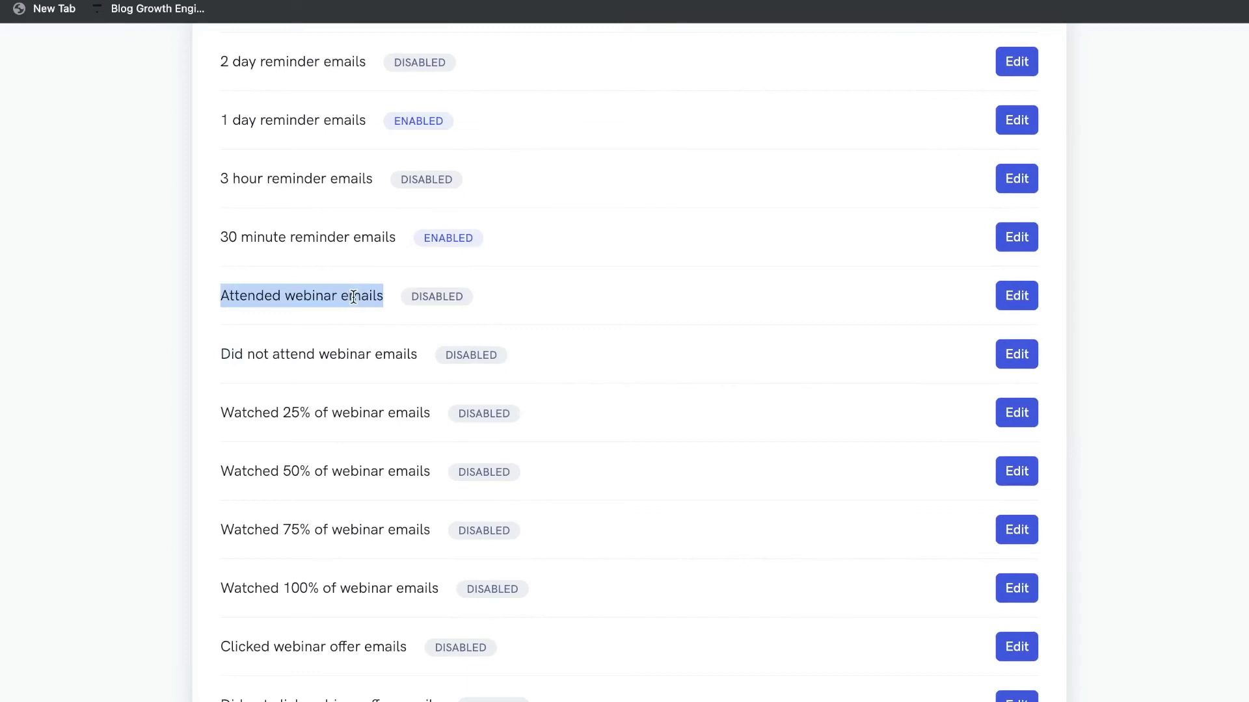
{"action": "scroll", "coordinate": [353, 297], "scroll_direction": "down", "scroll_amount": 1}
{"action": "triple_click", "coordinate": [341, 325]}
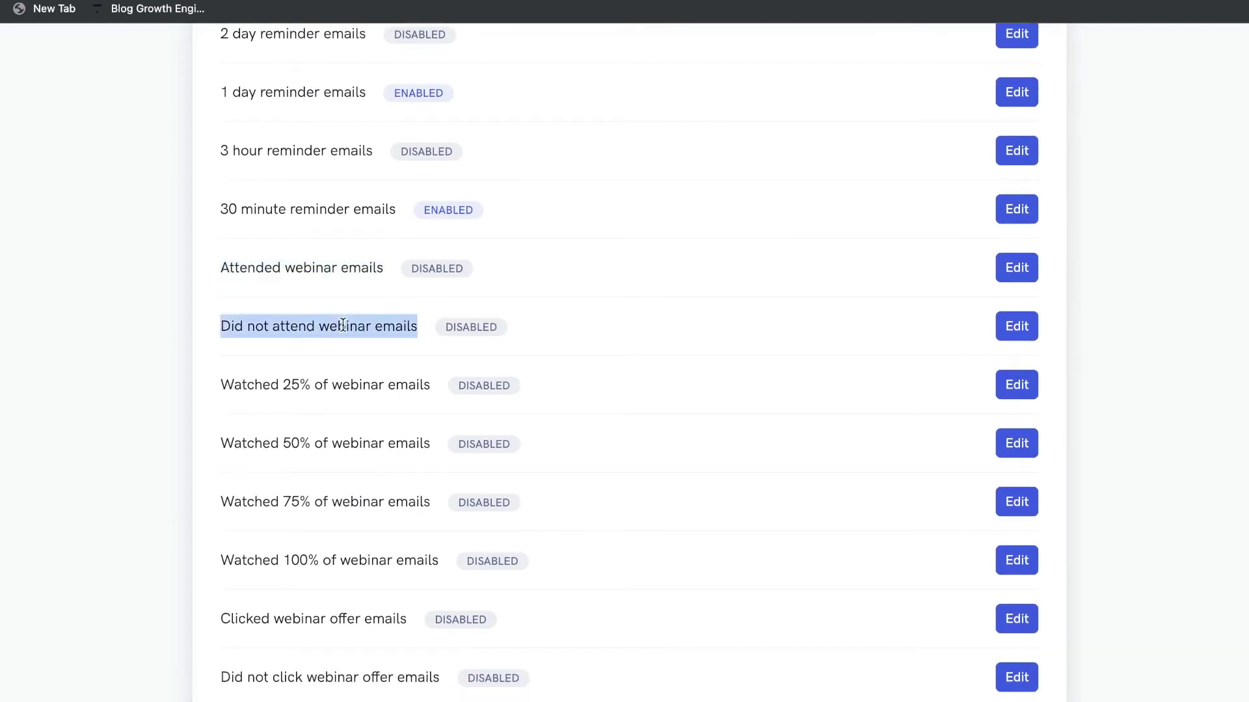
{"action": "triple_click", "coordinate": [342, 325]}
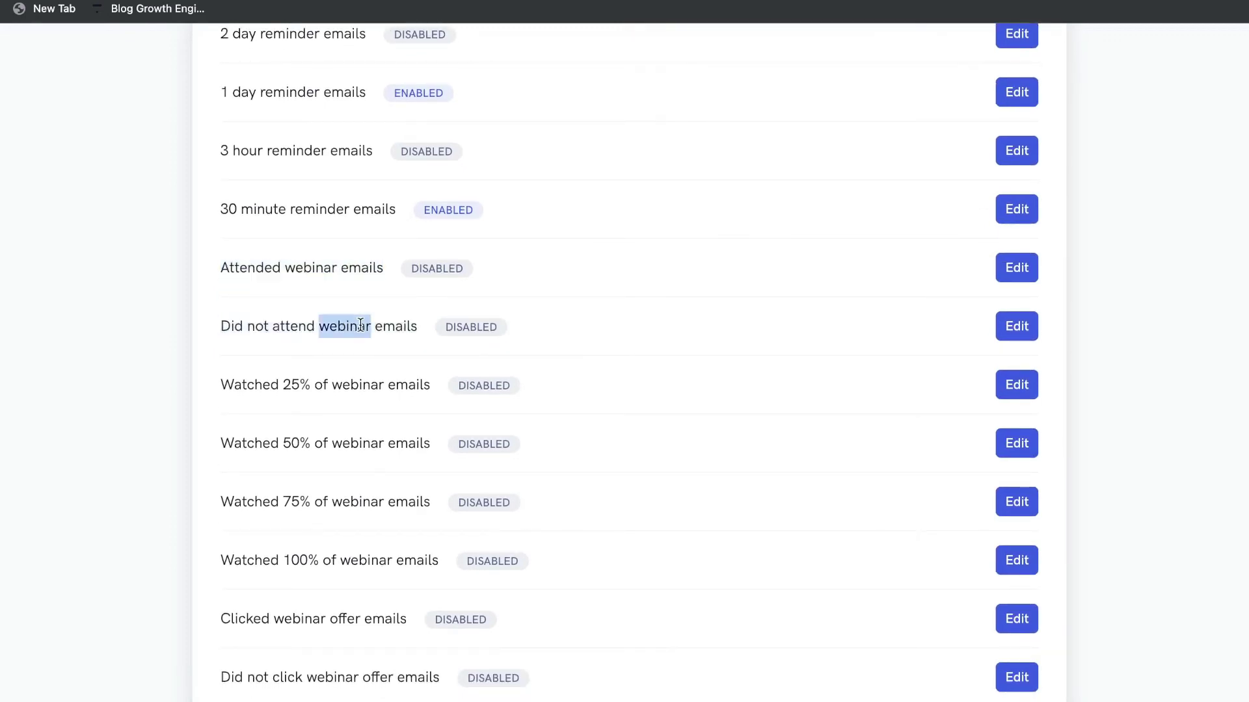
{"action": "scroll", "coordinate": [361, 323], "scroll_direction": "down", "scroll_amount": 3}
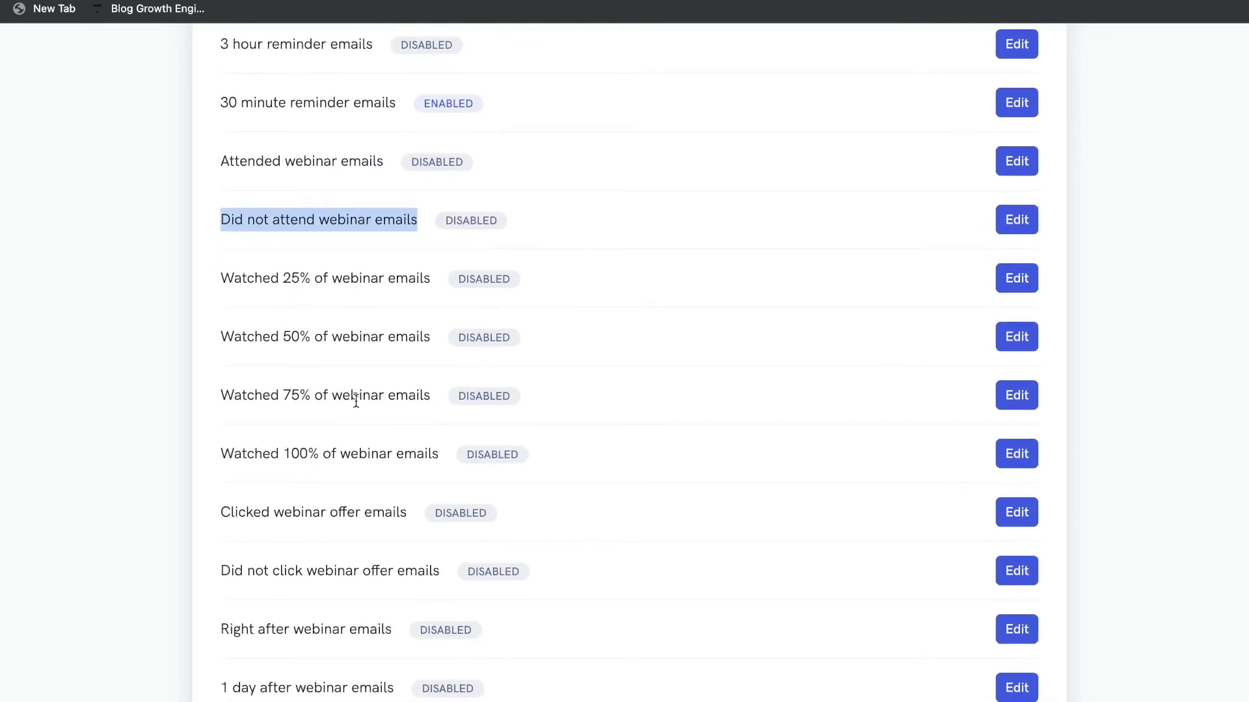
{"action": "scroll", "coordinate": [355, 399], "scroll_direction": "down", "scroll_amount": 7}
{"action": "triple_click", "coordinate": [306, 311]}
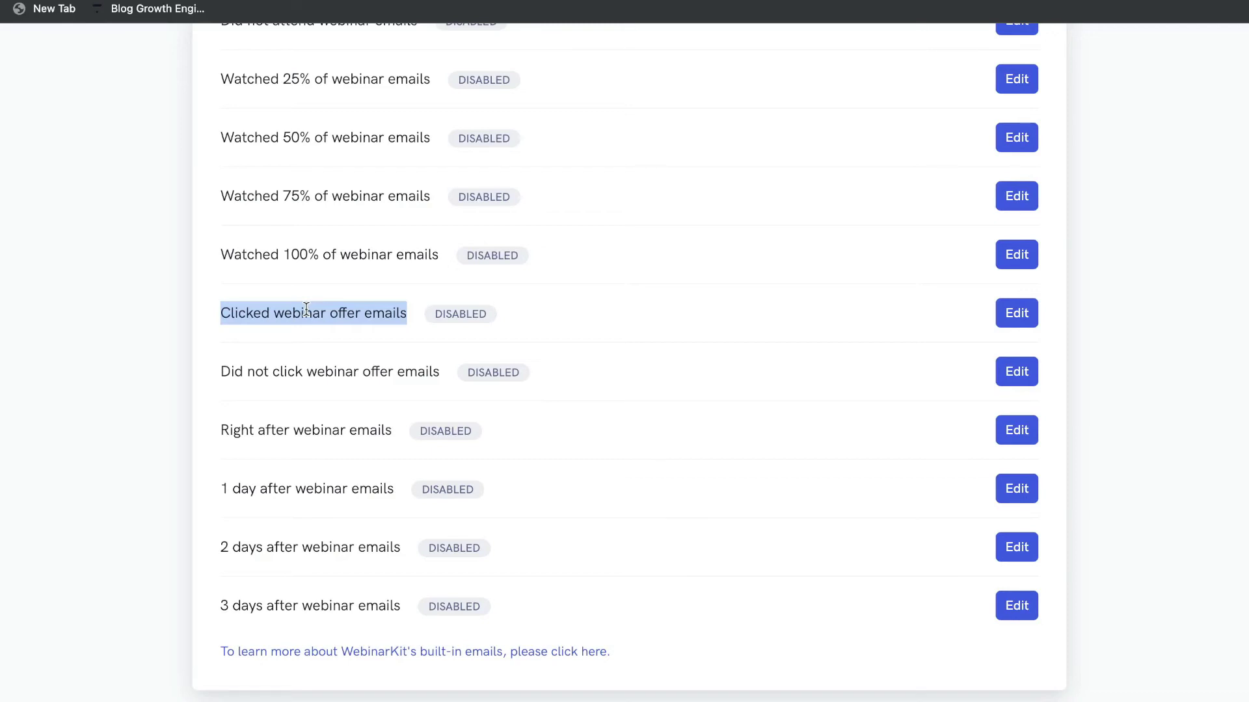
Open the Confirmation emails settings.
{"action": "scroll", "coordinate": [338, 345], "scroll_direction": "up", "scroll_amount": 2}
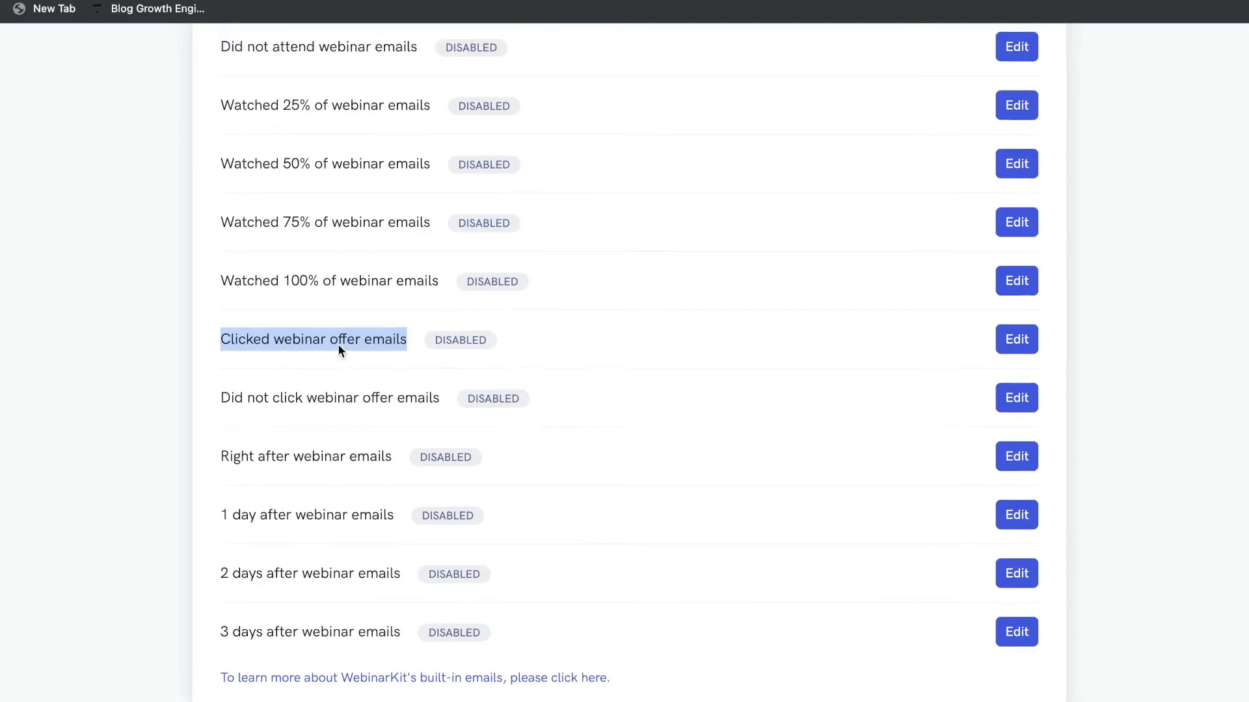
{"action": "scroll", "coordinate": [338, 351], "scroll_direction": "up", "scroll_amount": 6}
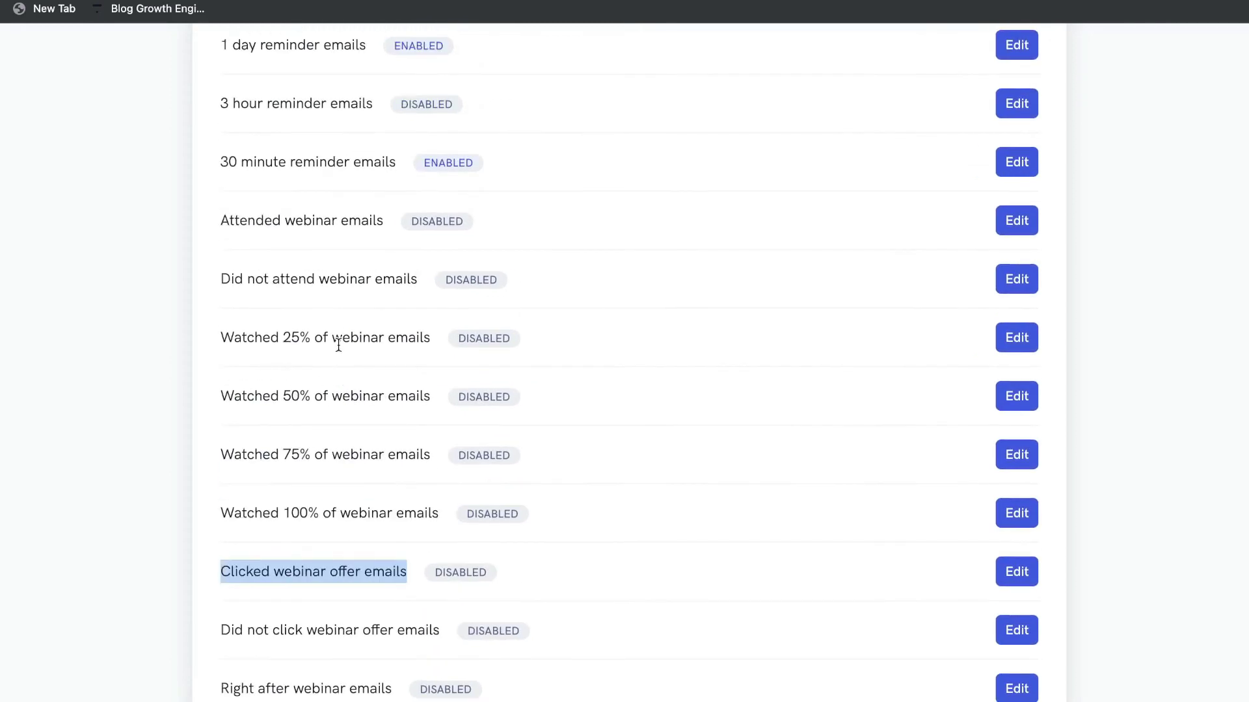
{"action": "scroll", "coordinate": [338, 344], "scroll_direction": "up", "scroll_amount": 9}
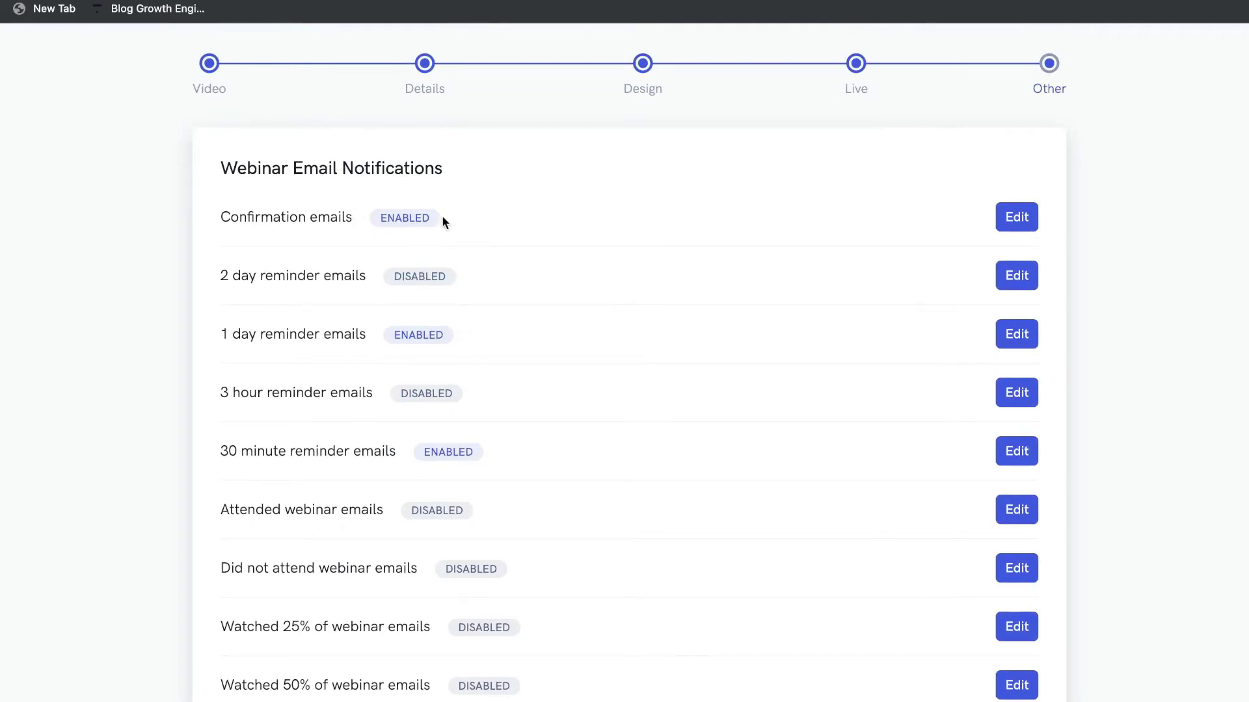
{"action": "left_click", "coordinate": [1010, 217]}
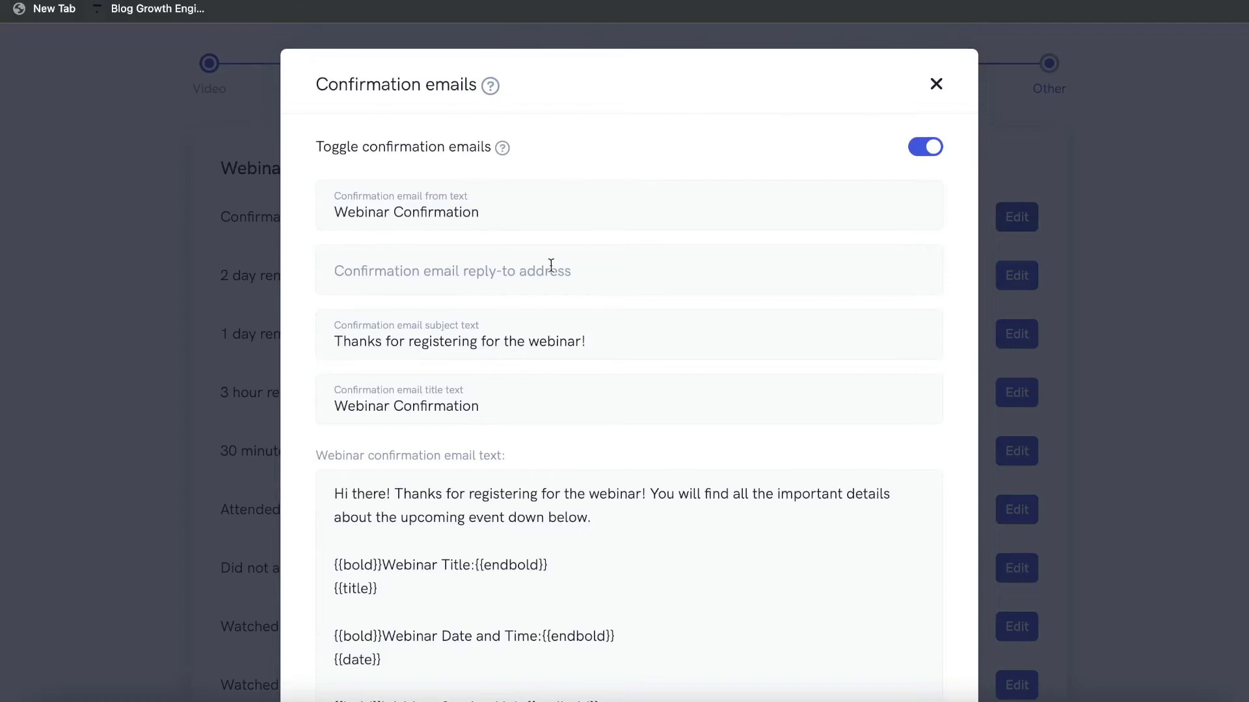
Review the confirmation email text and save the changes.
{"action": "scroll", "coordinate": [551, 265], "scroll_direction": "down", "scroll_amount": 1}
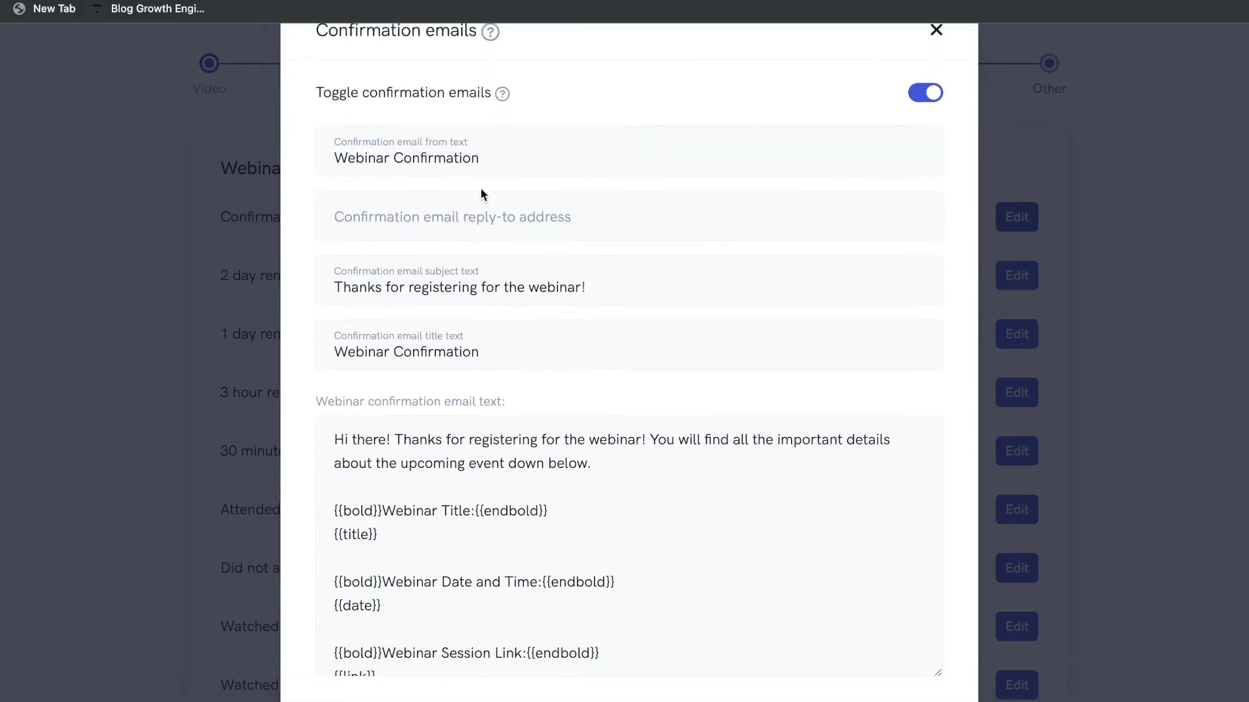
{"action": "scroll", "coordinate": [454, 158], "scroll_direction": "down", "scroll_amount": 2}
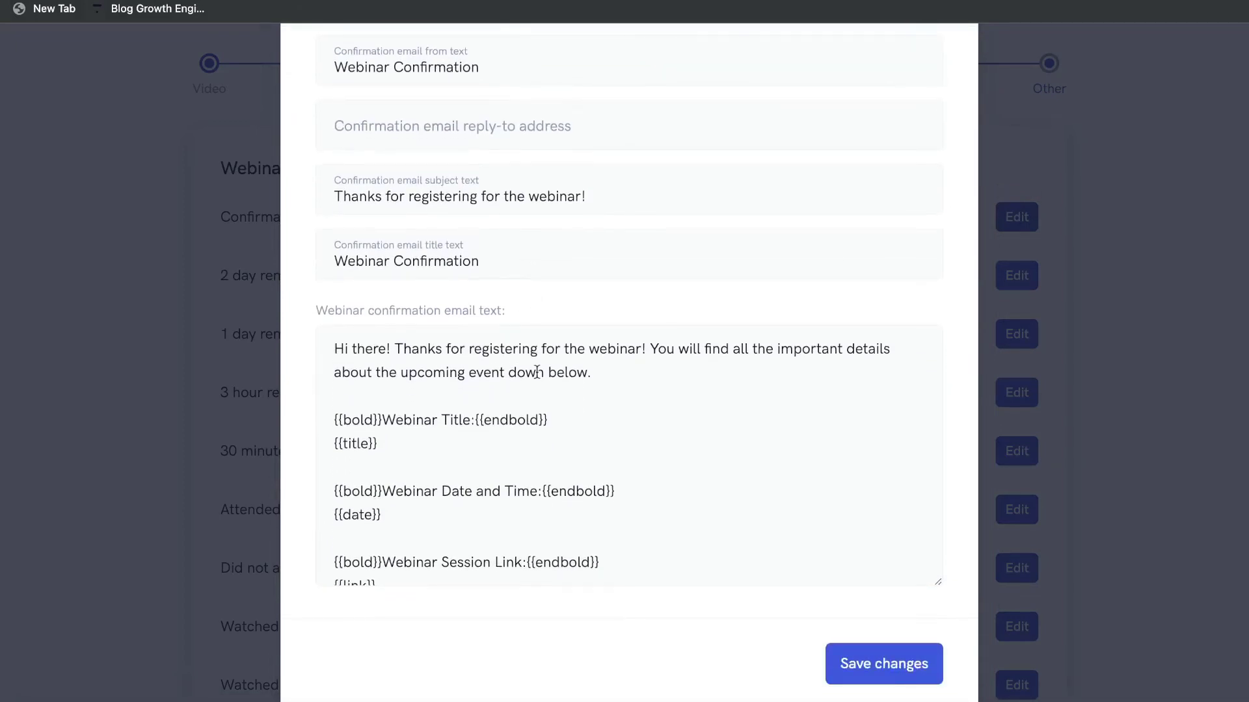
{"action": "scroll", "coordinate": [521, 429], "scroll_direction": "down", "scroll_amount": 2}
{"action": "scroll", "coordinate": [559, 496], "scroll_direction": "up", "scroll_amount": 2}
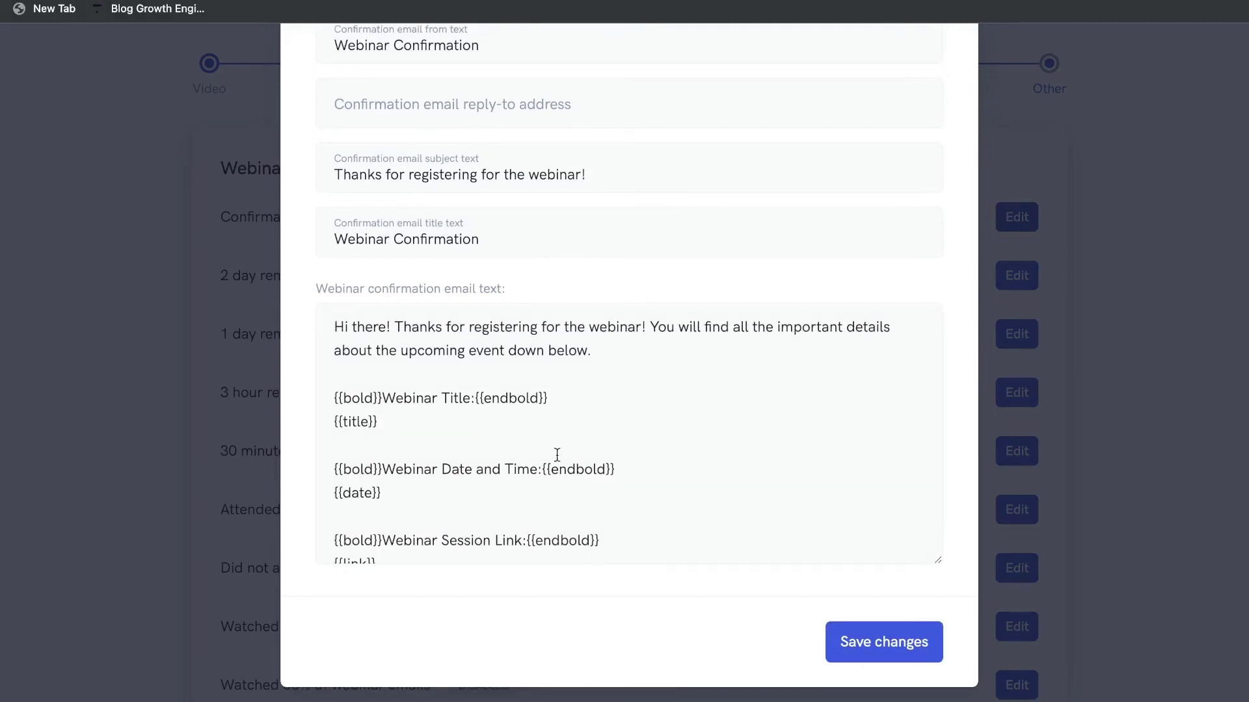
{"action": "left_click", "coordinate": [885, 643]}
{"action": "left_click_drag", "start_coordinate": [222, 267], "coordinate": [433, 271]}
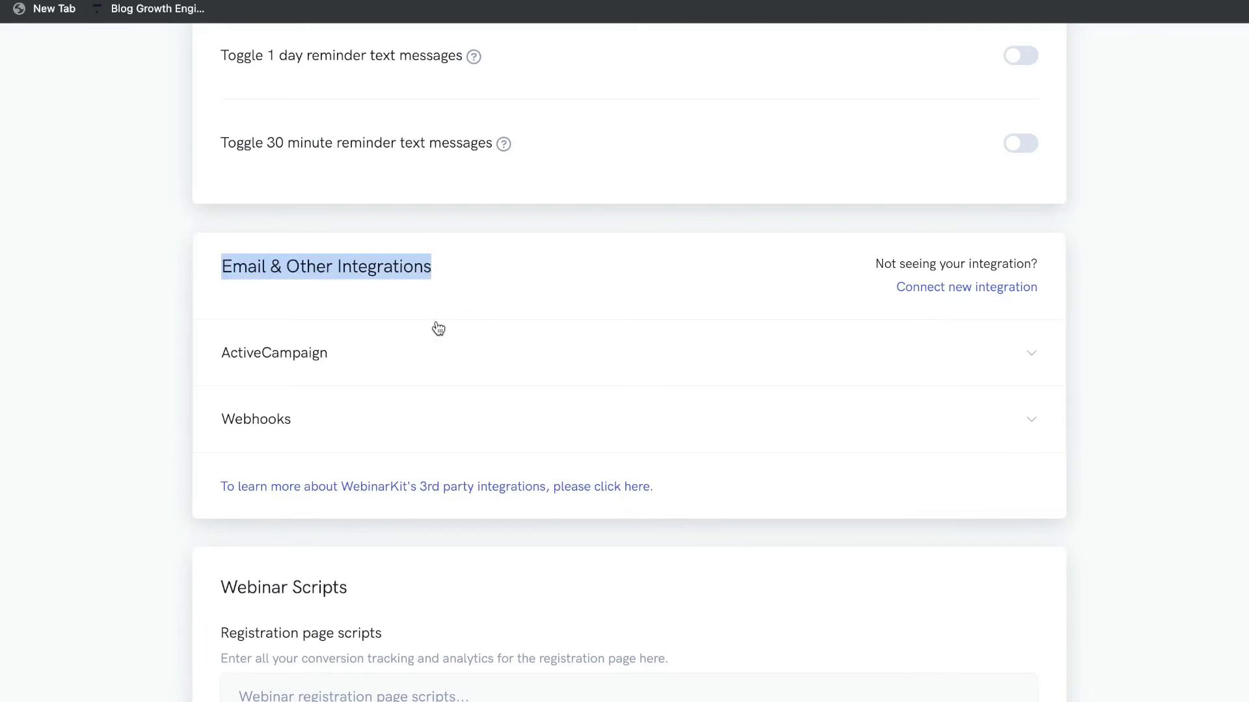
Scroll past Email & Other Integrations to review the registration page scripts section.
{"action": "scroll", "coordinate": [640, 340], "scroll_direction": "down", "scroll_amount": 1}
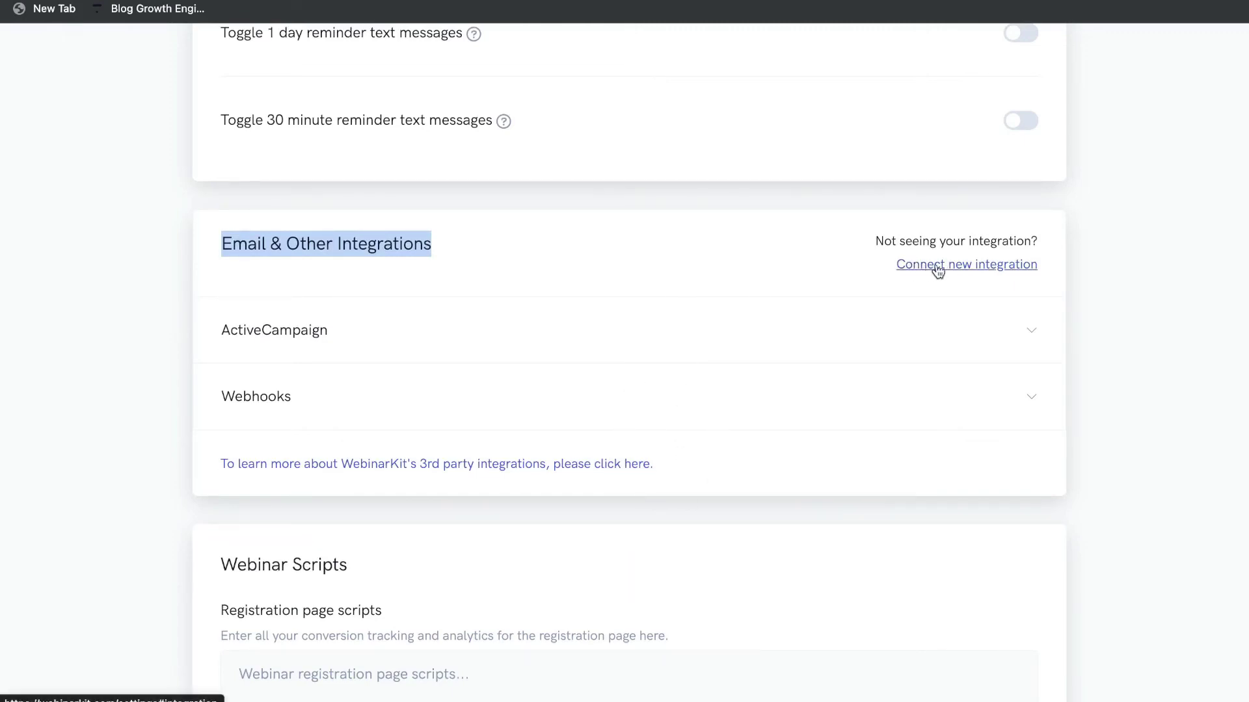
{"action": "scroll", "coordinate": [419, 324], "scroll_direction": "down", "scroll_amount": 10}
{"action": "triple_click", "coordinate": [420, 325]}
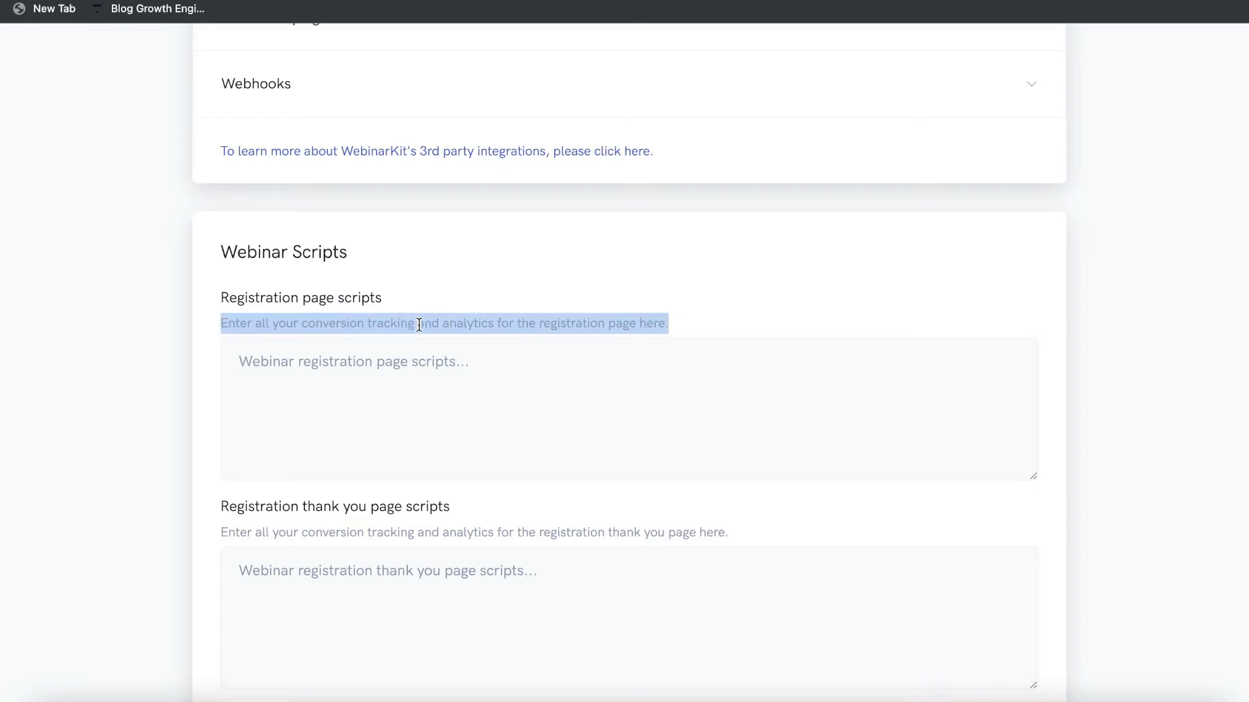
{"action": "scroll", "coordinate": [463, 354], "scroll_direction": "down", "scroll_amount": 1}
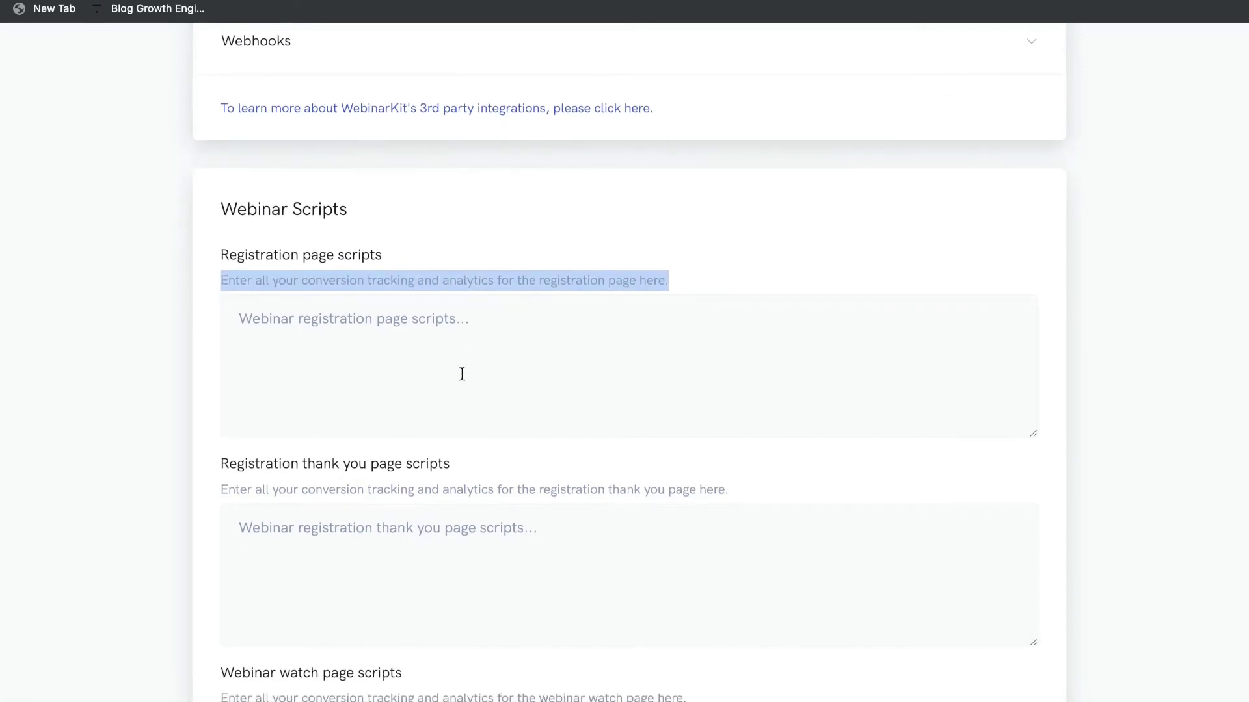
{"action": "scroll", "coordinate": [443, 346], "scroll_direction": "down", "scroll_amount": 1}
{"action": "scroll", "coordinate": [441, 318], "scroll_direction": "down", "scroll_amount": 2}
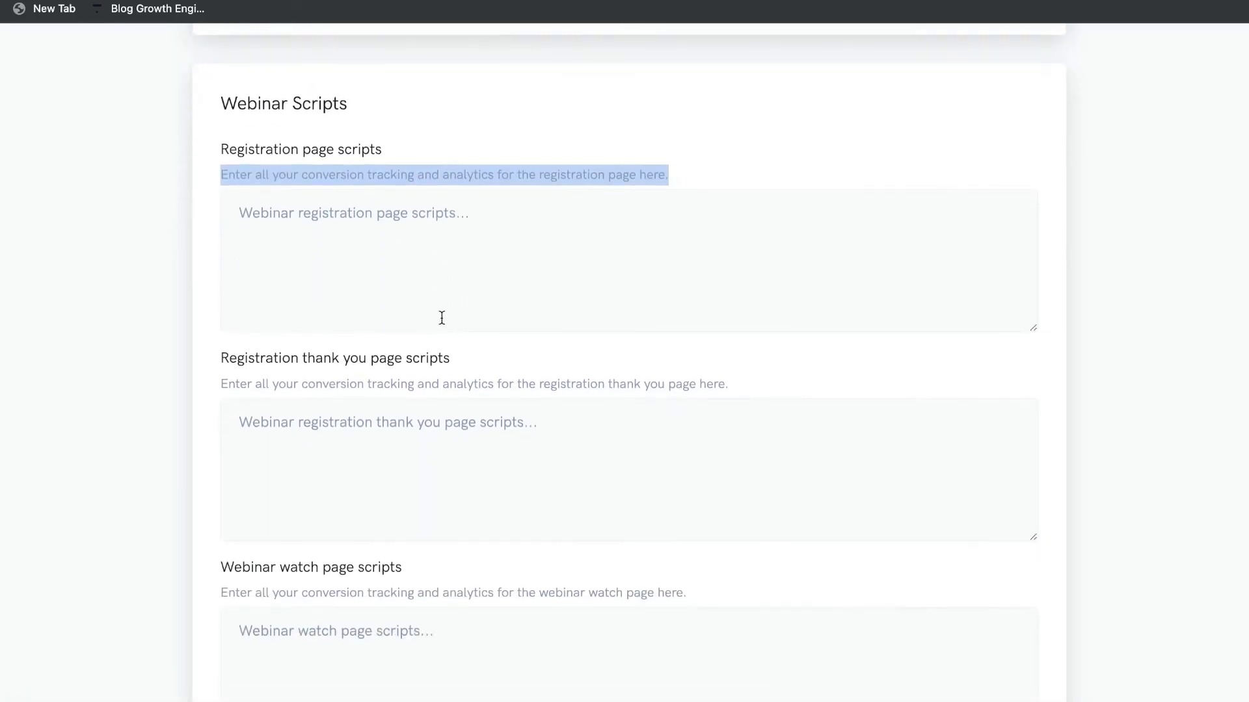
{"action": "scroll", "coordinate": [441, 318], "scroll_direction": "down", "scroll_amount": 3}
{"action": "scroll", "coordinate": [460, 185], "scroll_direction": "down", "scroll_amount": 3}
Review the Webinar Text Message Notifications section and the remaining text message credits.
{"action": "triple_click", "coordinate": [385, 170]}
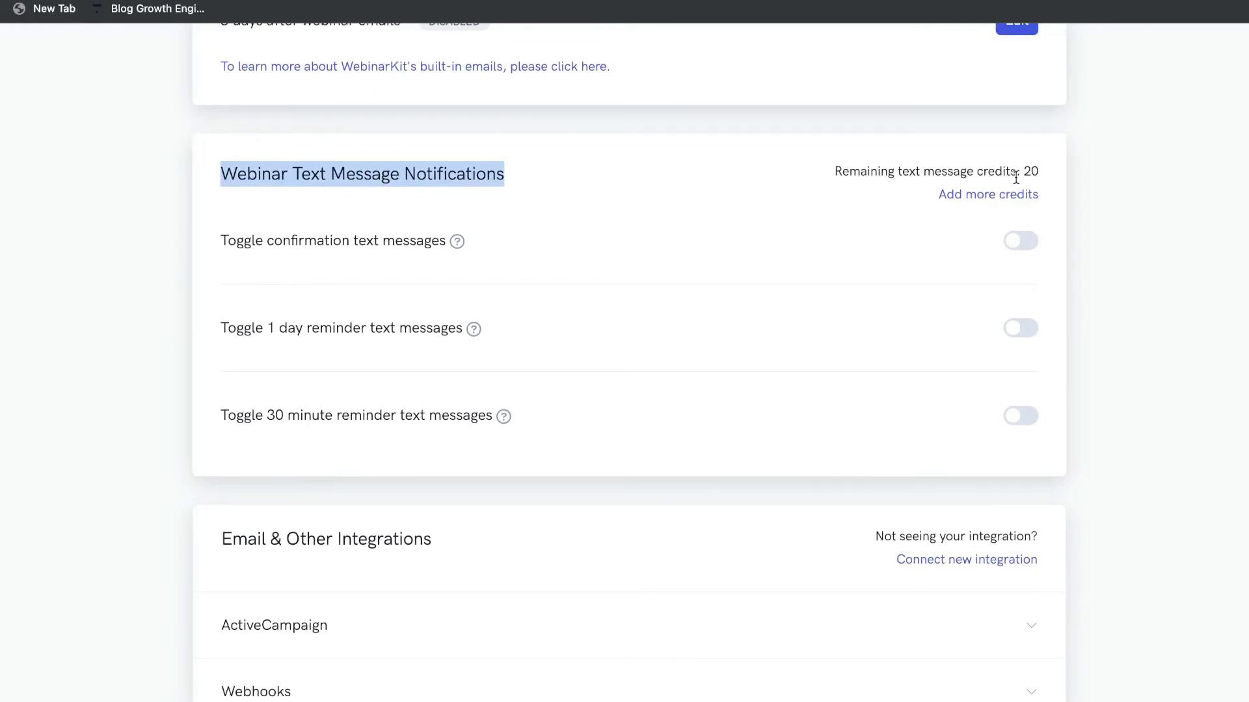
{"action": "left_click_drag", "start_coordinate": [1024, 171], "coordinate": [1028, 172]}
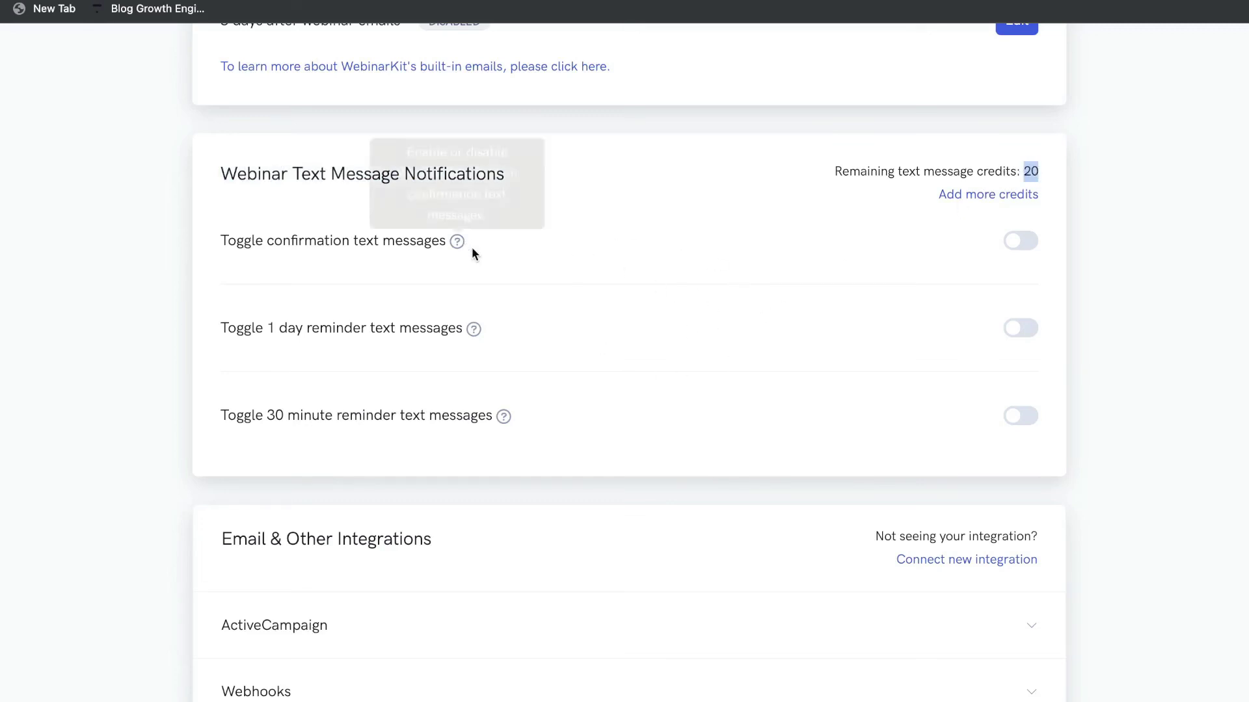
{"action": "scroll", "coordinate": [651, 255], "scroll_direction": "down", "scroll_amount": 1}
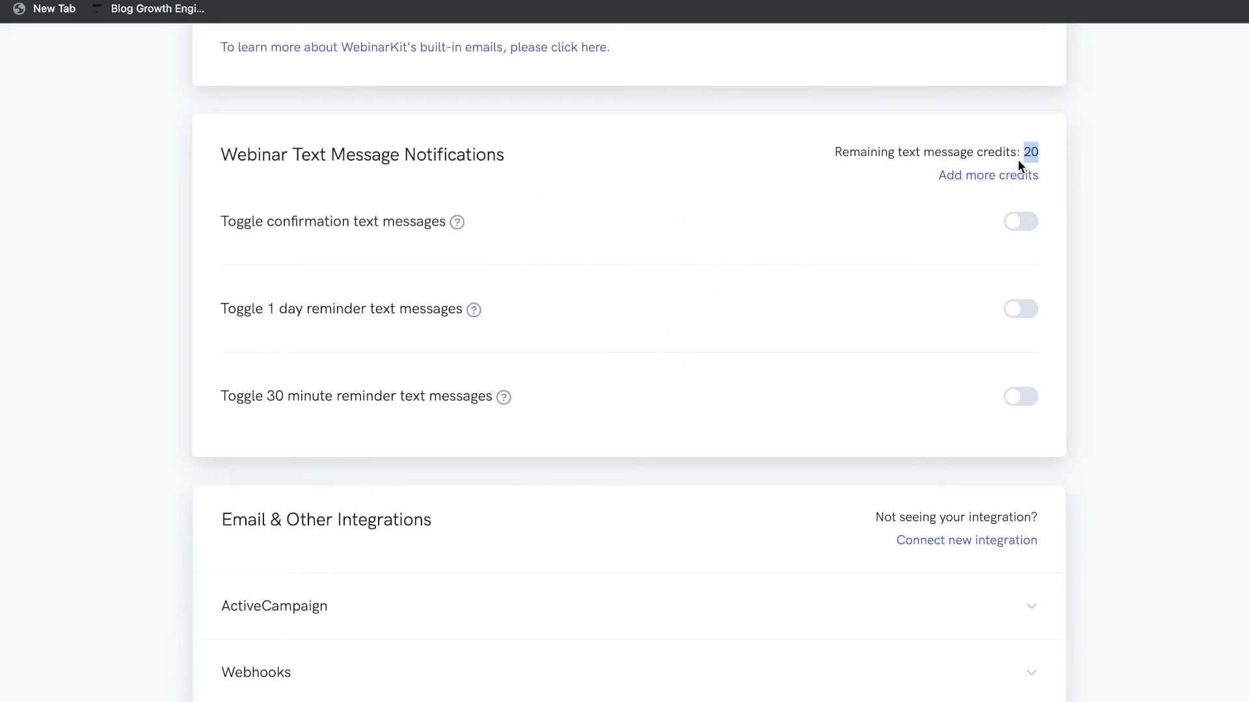
{"action": "scroll", "coordinate": [673, 207], "scroll_direction": "up", "scroll_amount": 2}
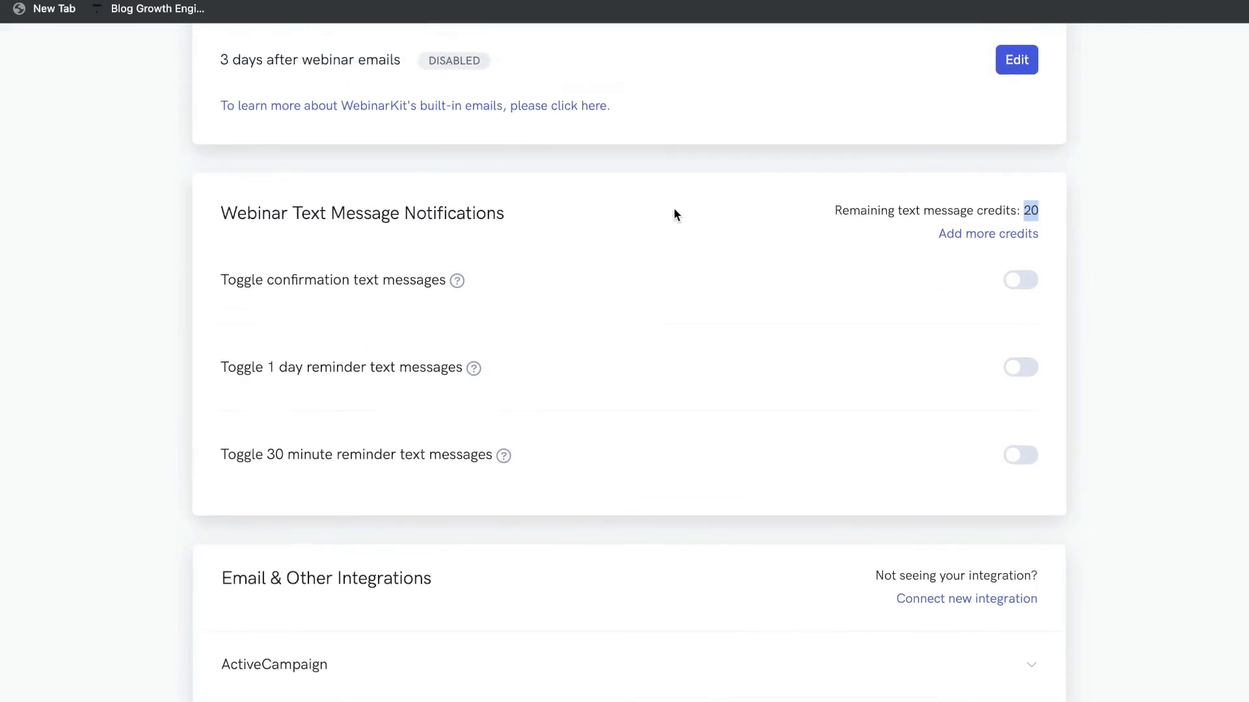
{"action": "triple_click", "coordinate": [280, 214]}
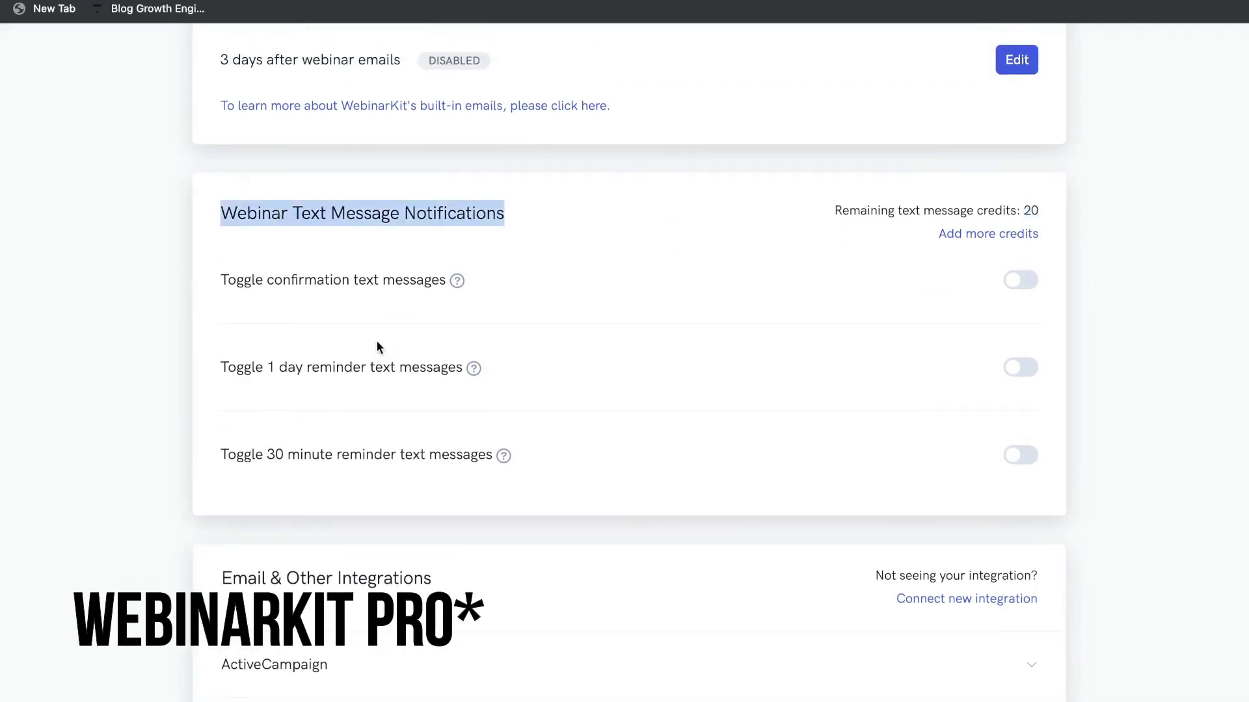
{"action": "scroll", "coordinate": [443, 362], "scroll_direction": "down", "scroll_amount": 1}
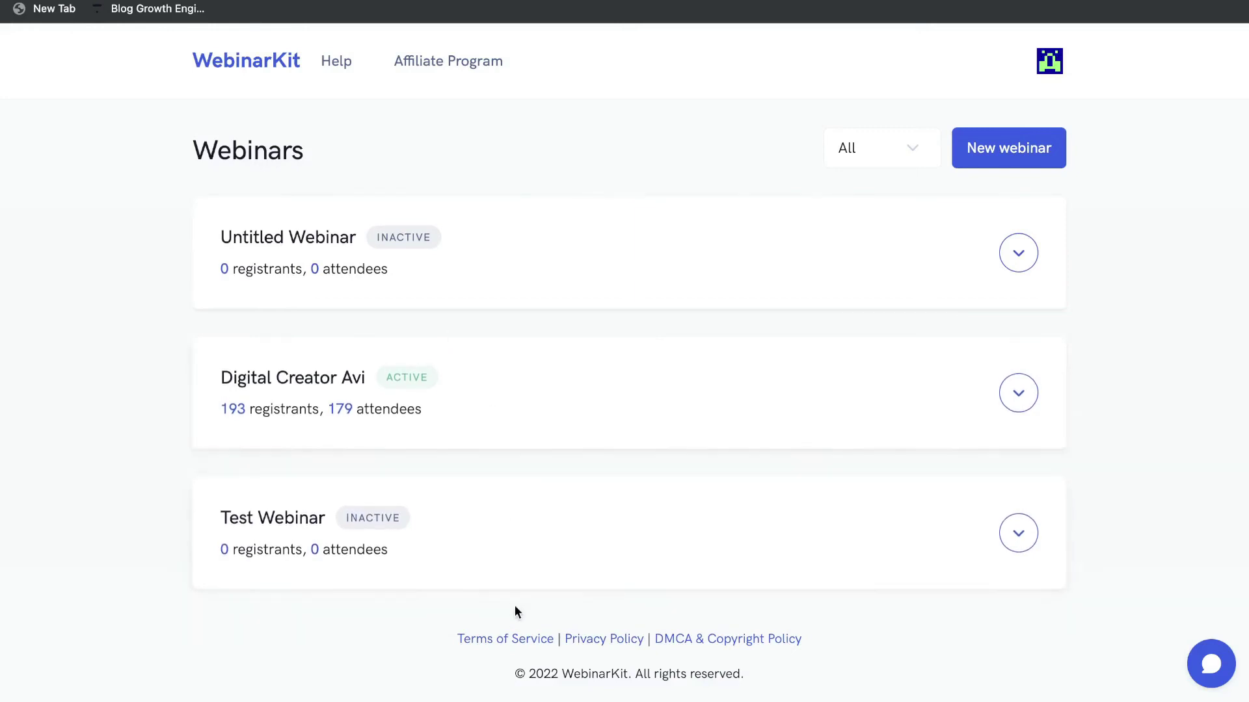
Copy Test Webinar's registration link from its Get links panel.
{"action": "left_click", "coordinate": [1001, 533]}
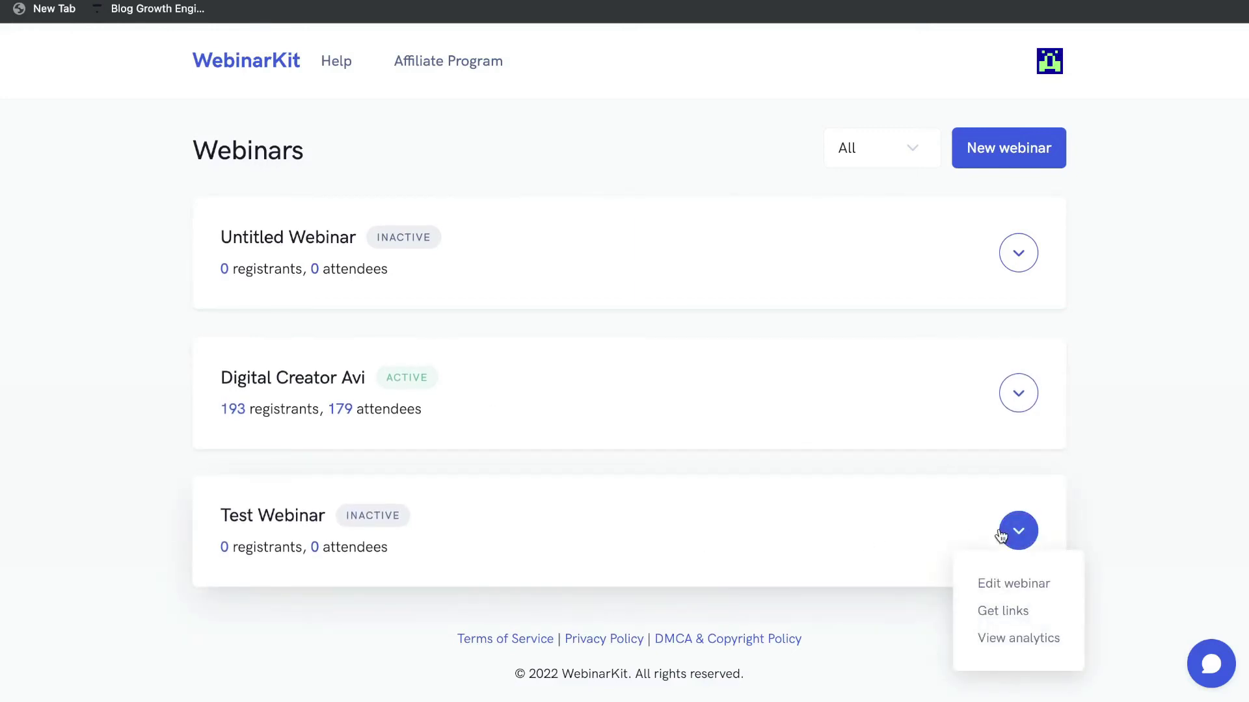
{"action": "left_click", "coordinate": [1018, 610]}
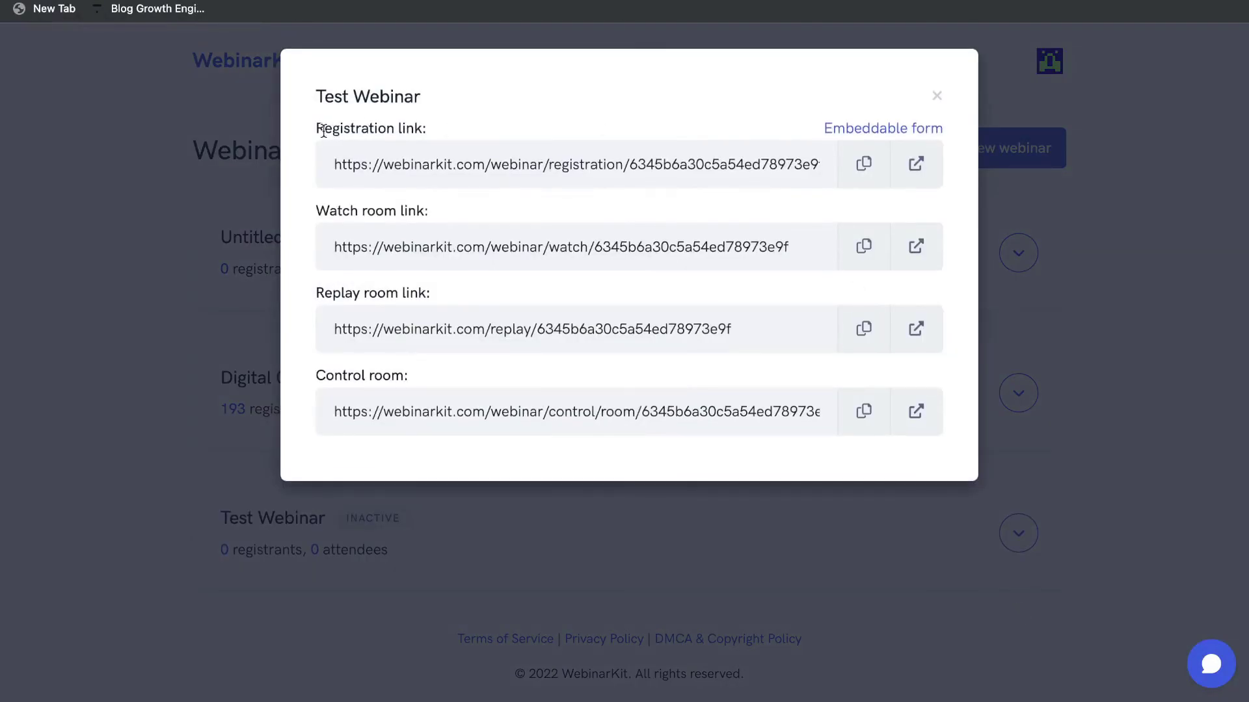
{"action": "left_click_drag", "start_coordinate": [323, 130], "coordinate": [451, 134]}
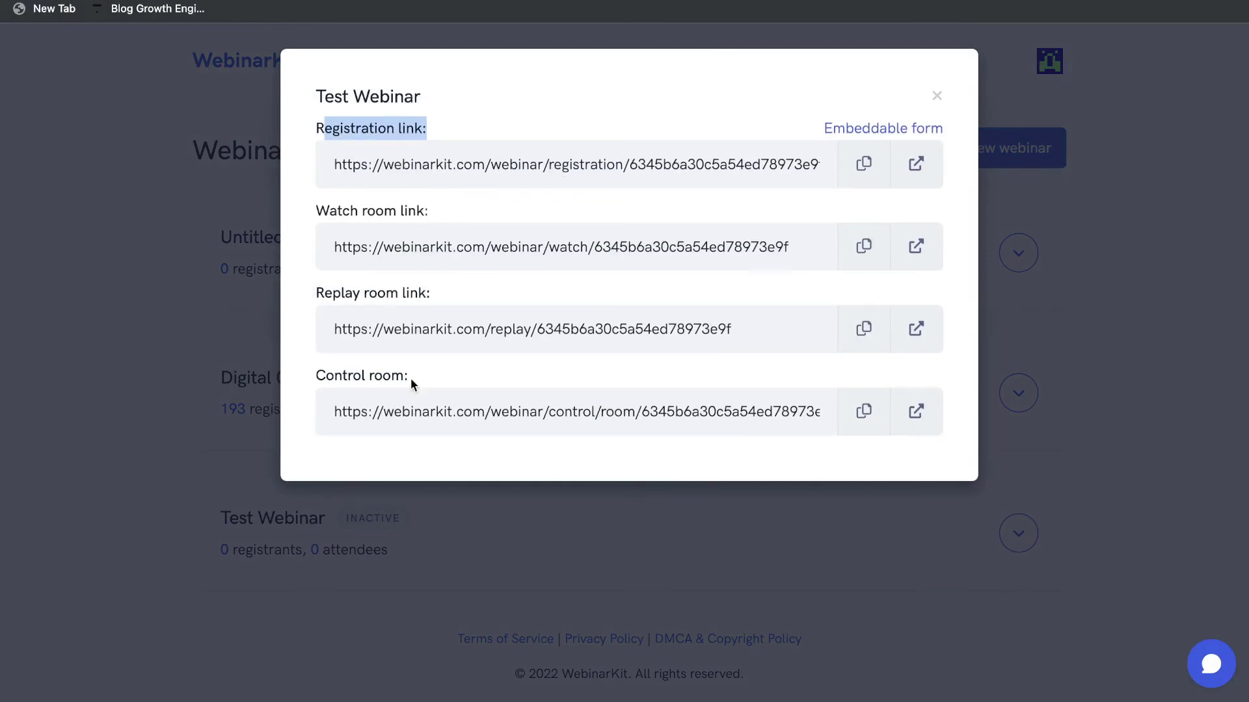
{"action": "left_click", "coordinate": [855, 170]}
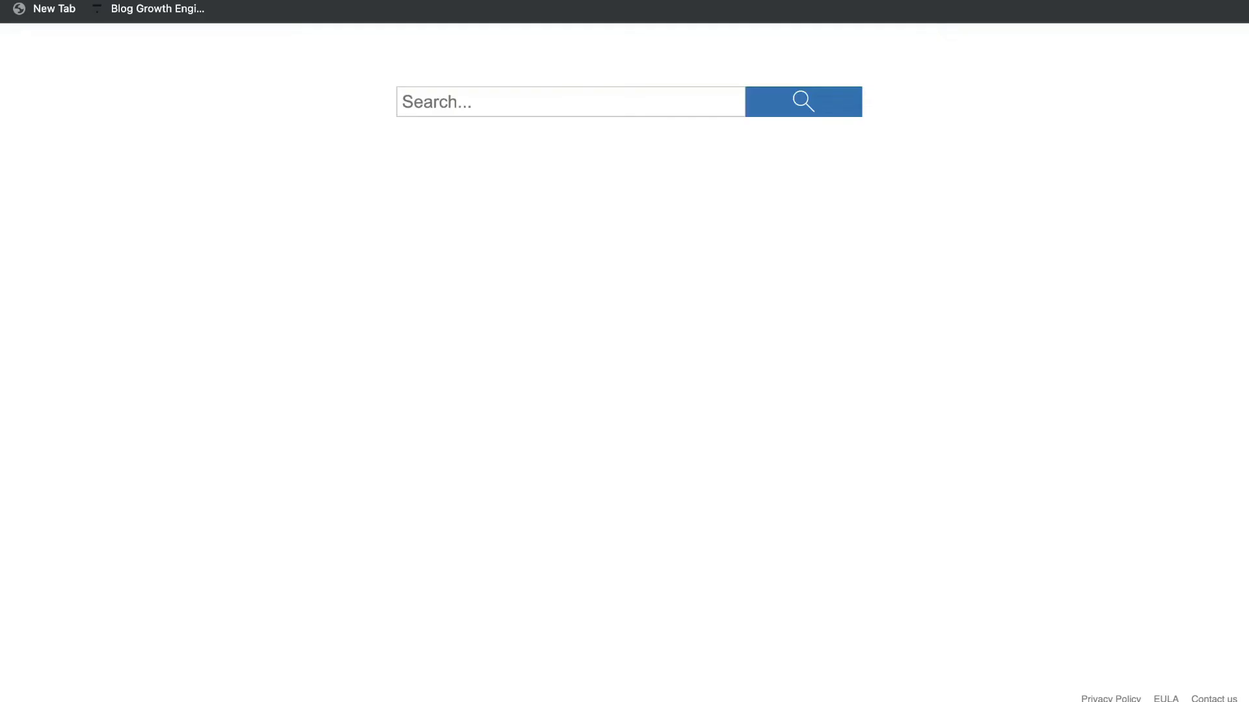
Load the pasted registration link and scroll through its Example 1 and Masterclass sections.
{"action": "key", "text": "super+l"}
{"action": "key", "text": "super+v"}
{"action": "key", "text": "Return"}
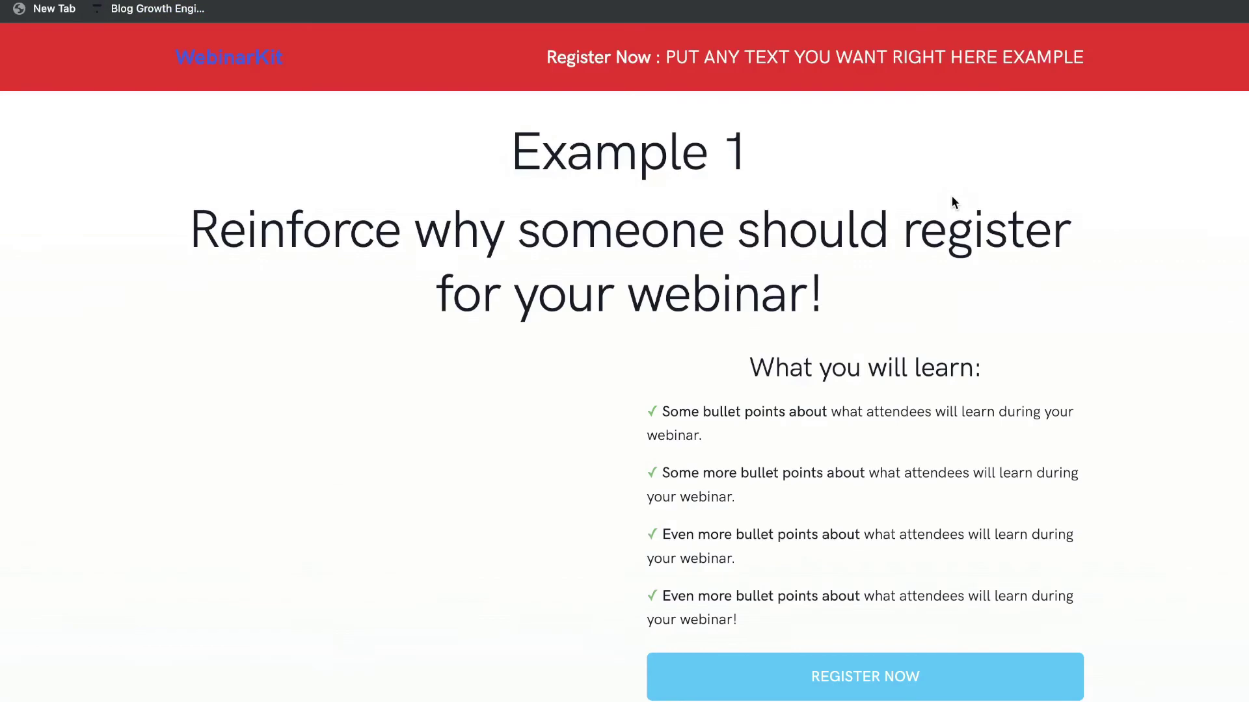
{"action": "scroll", "coordinate": [868, 258], "scroll_direction": "down", "scroll_amount": 5}
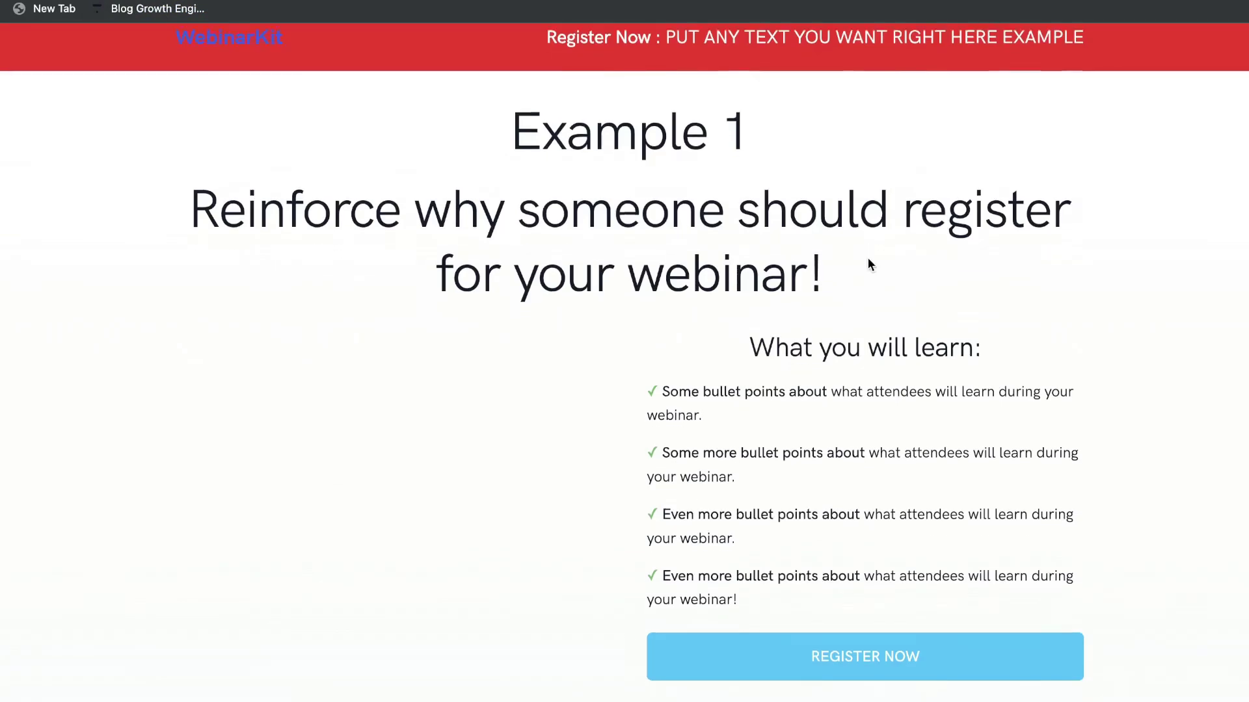
{"action": "scroll", "coordinate": [868, 256], "scroll_direction": "down", "scroll_amount": 2}
{"action": "scroll", "coordinate": [837, 229], "scroll_direction": "up", "scroll_amount": 5}
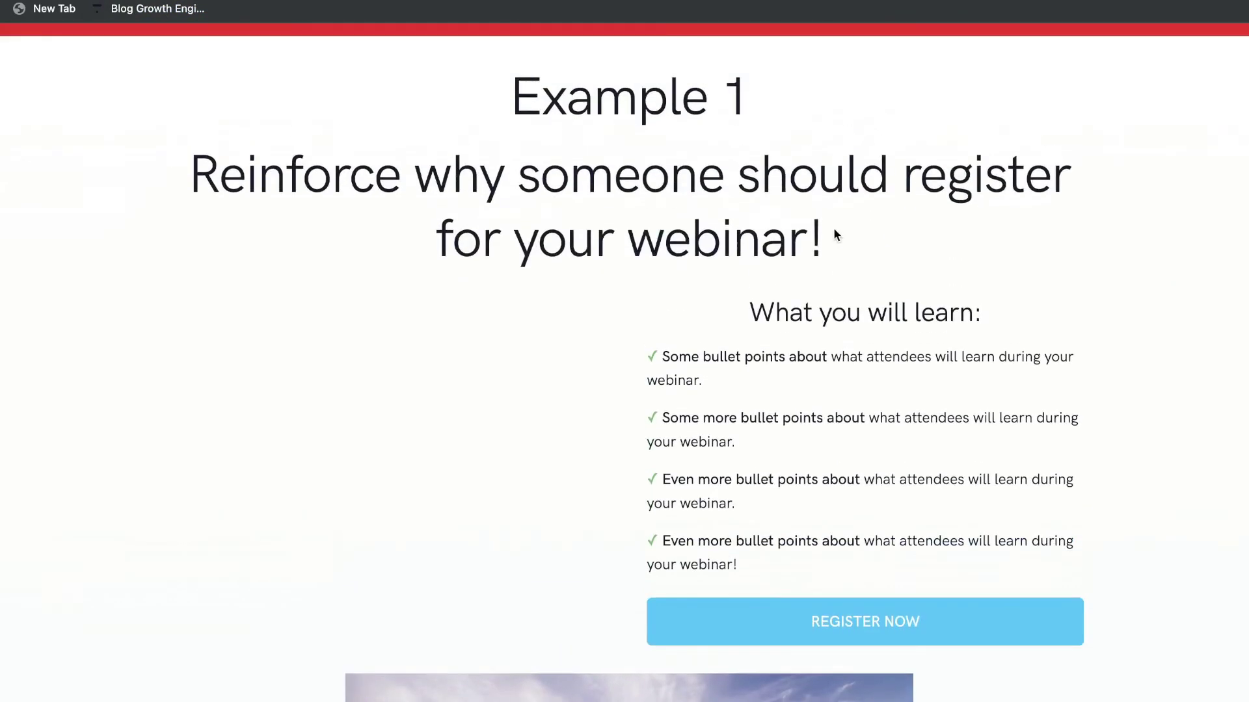
{"action": "scroll", "coordinate": [687, 270], "scroll_direction": "up", "scroll_amount": 1}
{"action": "scroll", "coordinate": [681, 343], "scroll_direction": "down", "scroll_amount": 2}
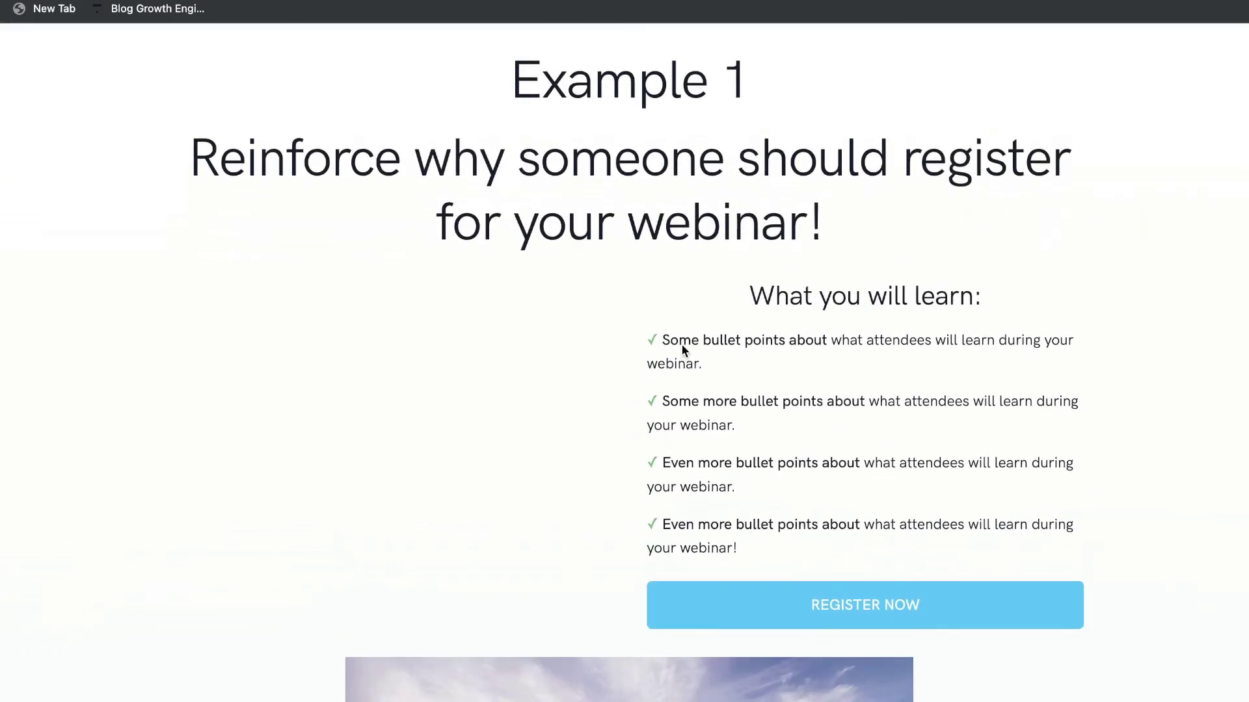
{"action": "scroll", "coordinate": [681, 344], "scroll_direction": "down", "scroll_amount": 20}
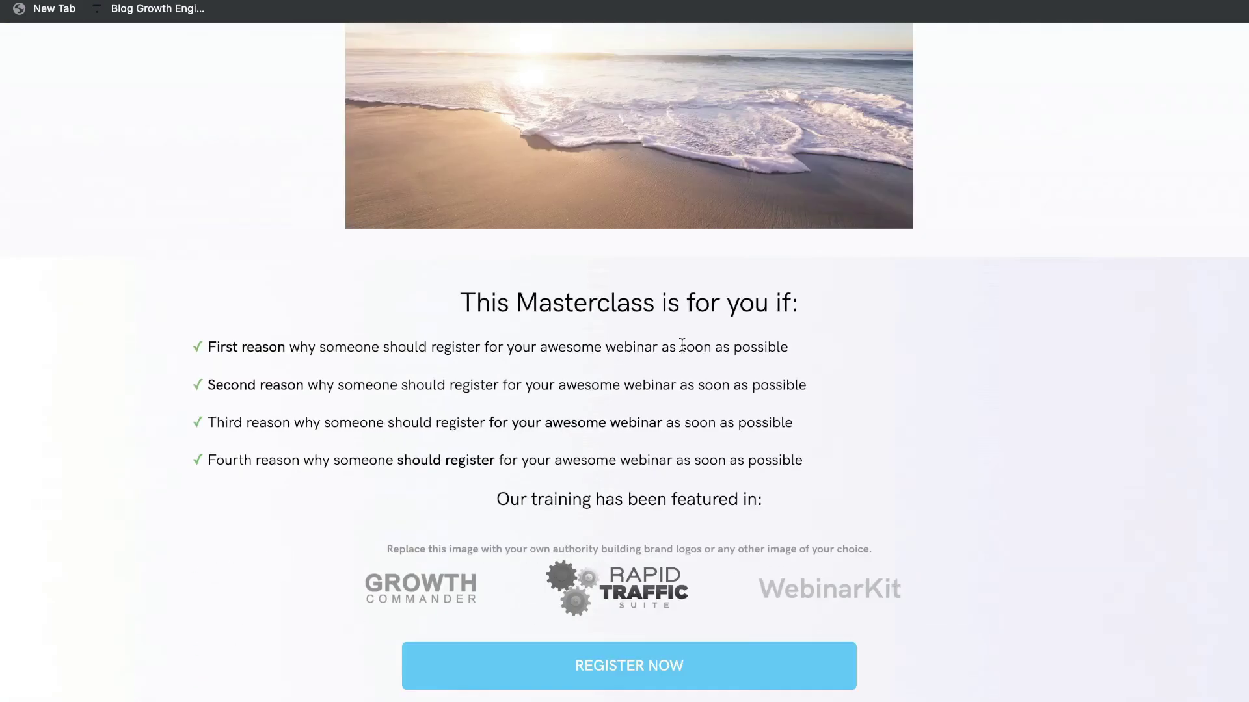
{"action": "scroll", "coordinate": [680, 343], "scroll_direction": "up", "scroll_amount": 20}
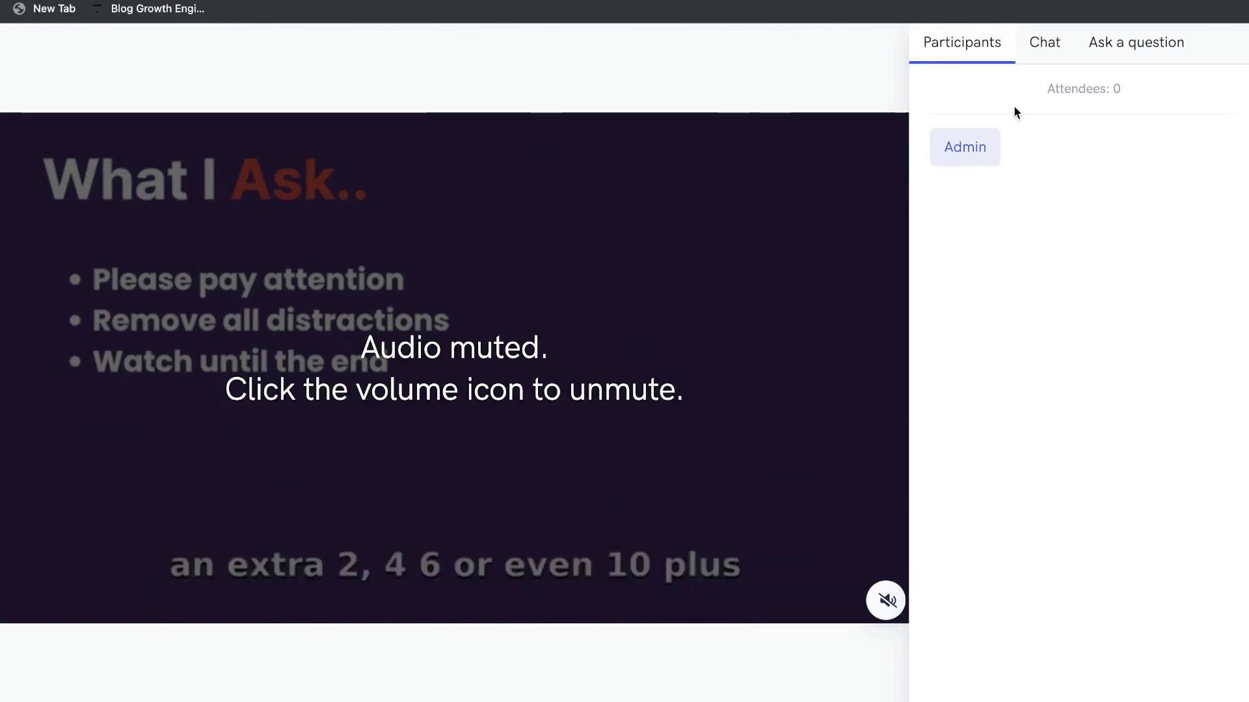
Check the watch room's Chat panel and the Ask a question form.
{"action": "left_click", "coordinate": [1041, 46]}
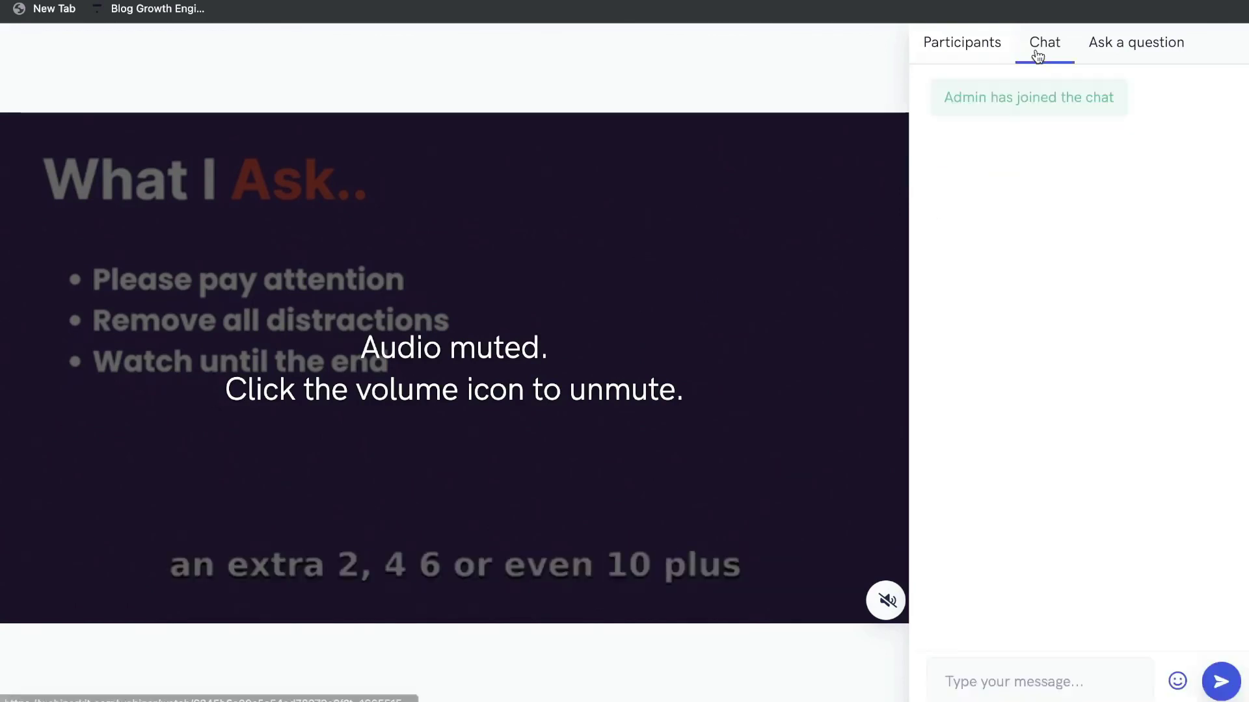
{"action": "left_click", "coordinate": [1101, 49]}
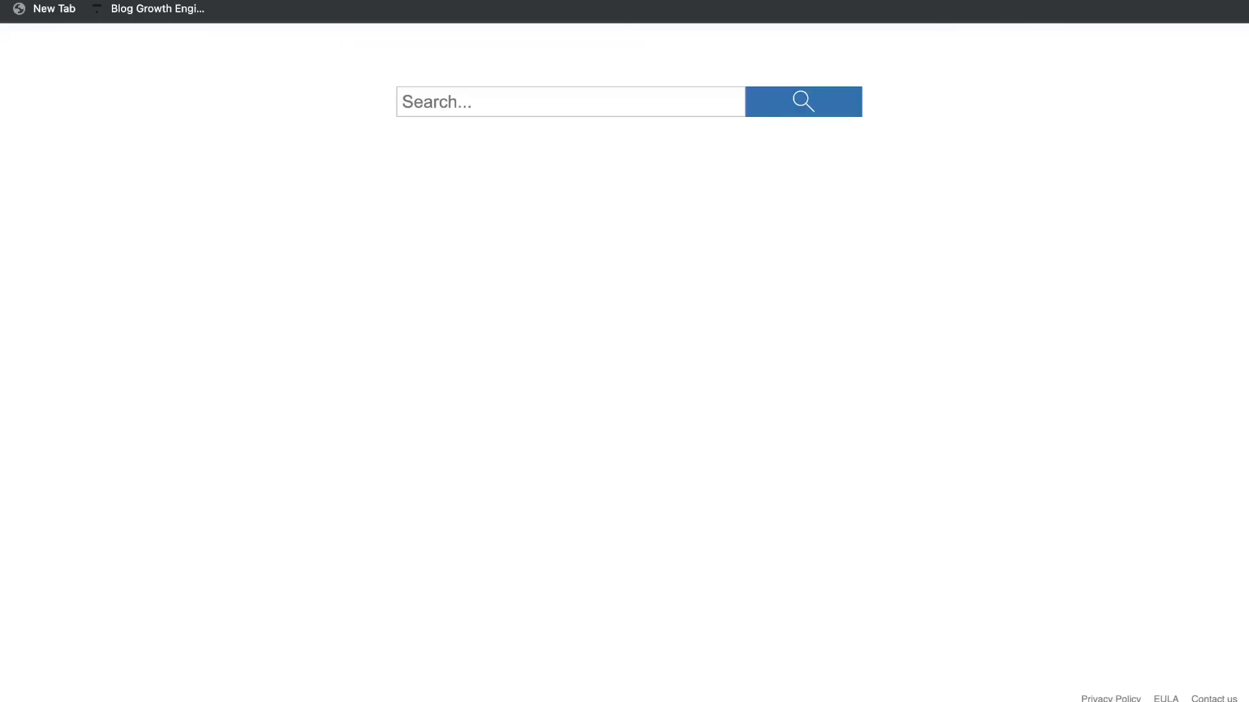
Load the YouTube training landing page, pause its video, and browse the What you will learn checklist.
{"action": "key", "text": "Return"}
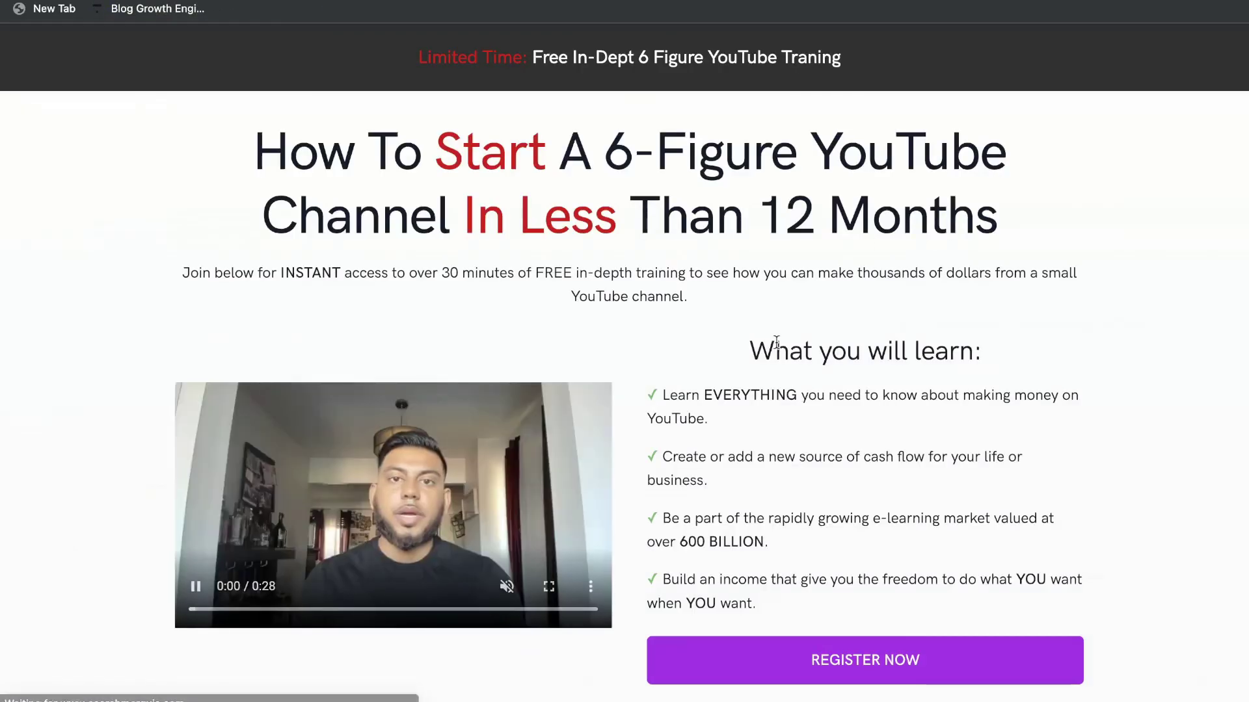
{"action": "left_click", "coordinate": [216, 578]}
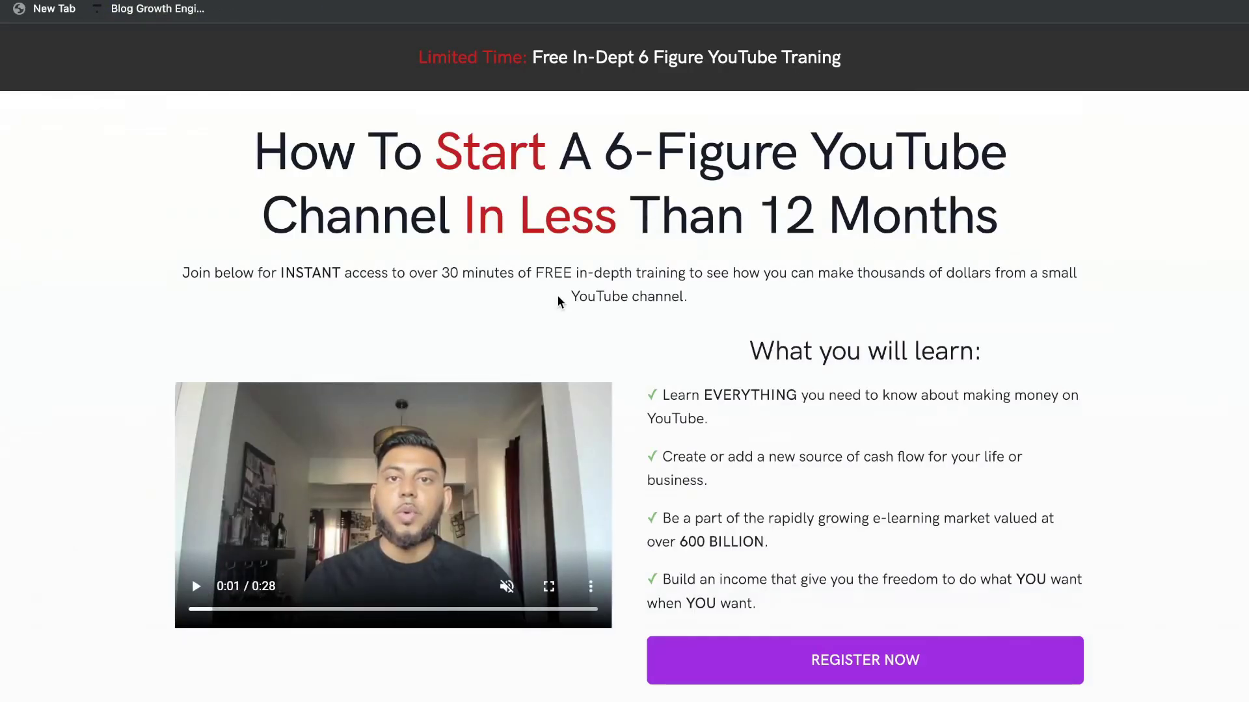
{"action": "scroll", "coordinate": [558, 301], "scroll_direction": "down", "scroll_amount": 2}
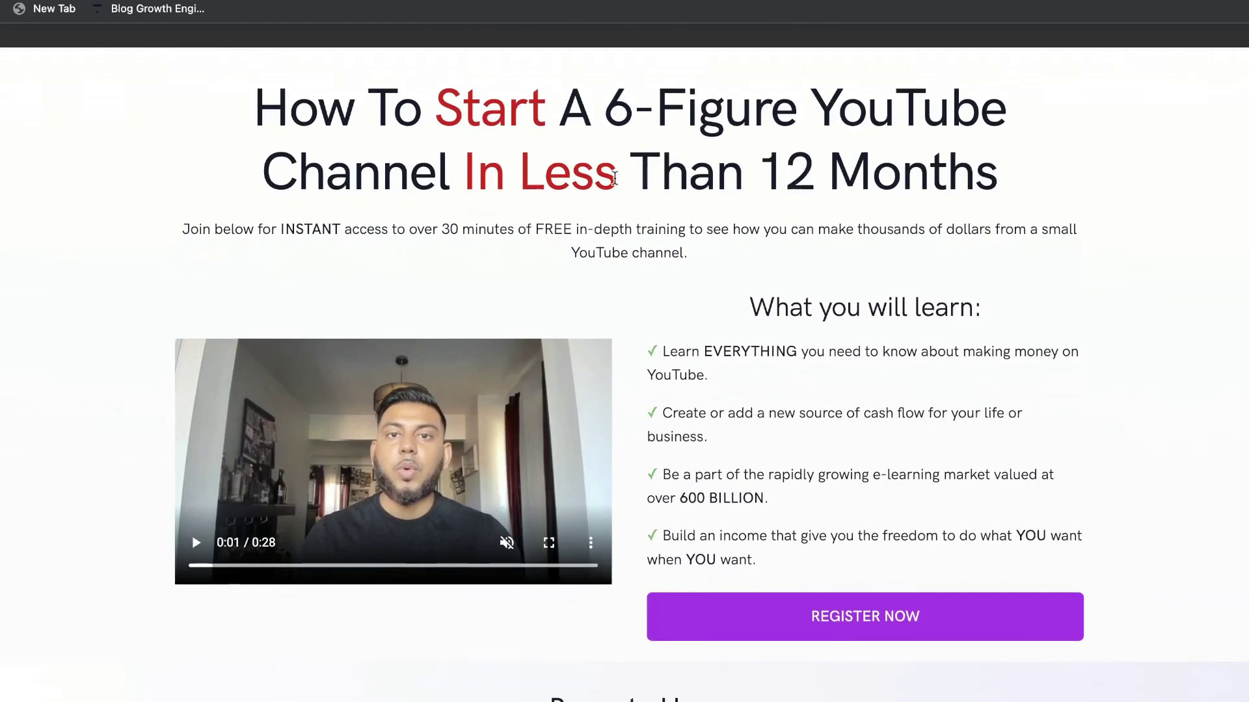
{"action": "scroll", "coordinate": [580, 177], "scroll_direction": "up", "scroll_amount": 2}
{"action": "scroll", "coordinate": [774, 314], "scroll_direction": "down", "scroll_amount": 3}
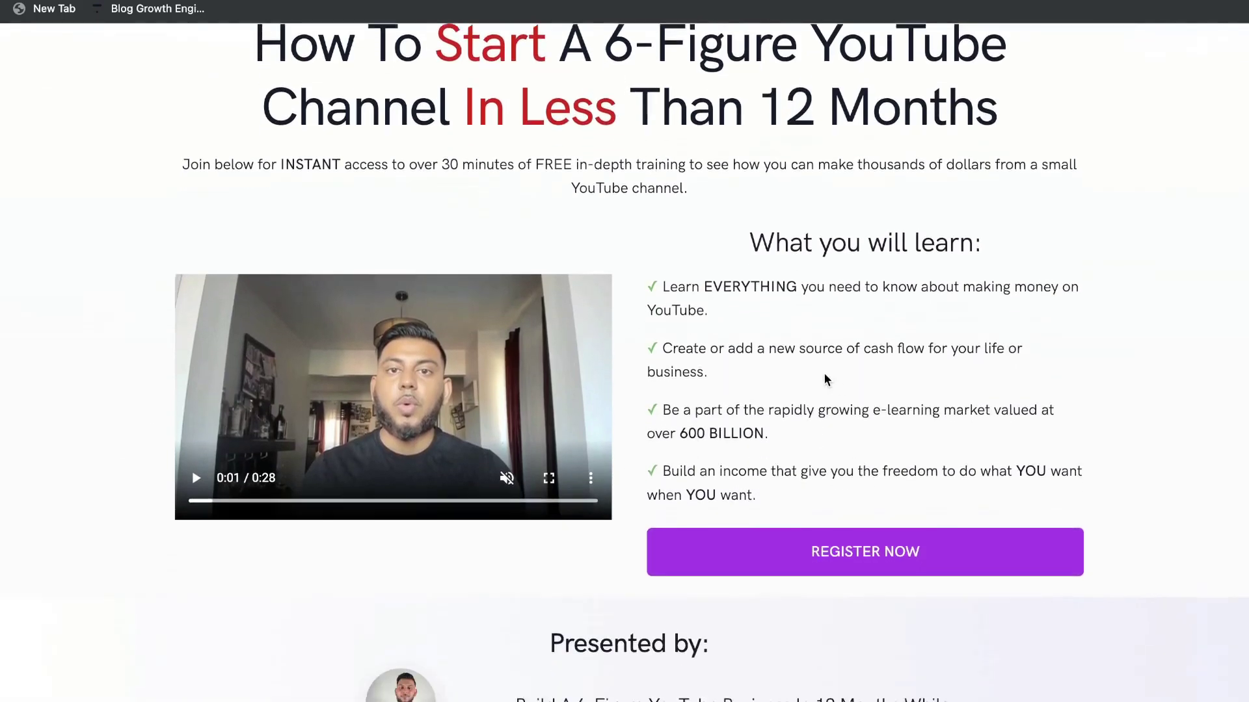
{"action": "left_click_drag", "start_coordinate": [787, 428], "coordinate": [660, 189]}
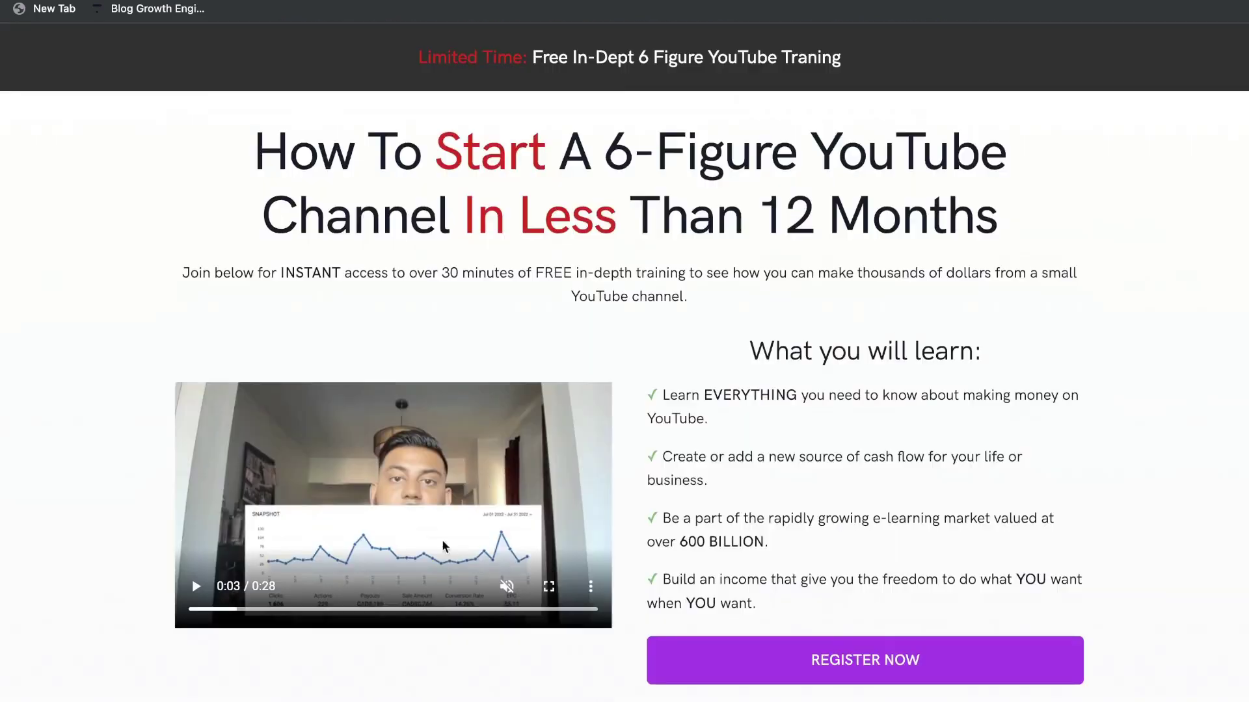
{"action": "scroll", "coordinate": [414, 500], "scroll_direction": "down", "scroll_amount": 9}
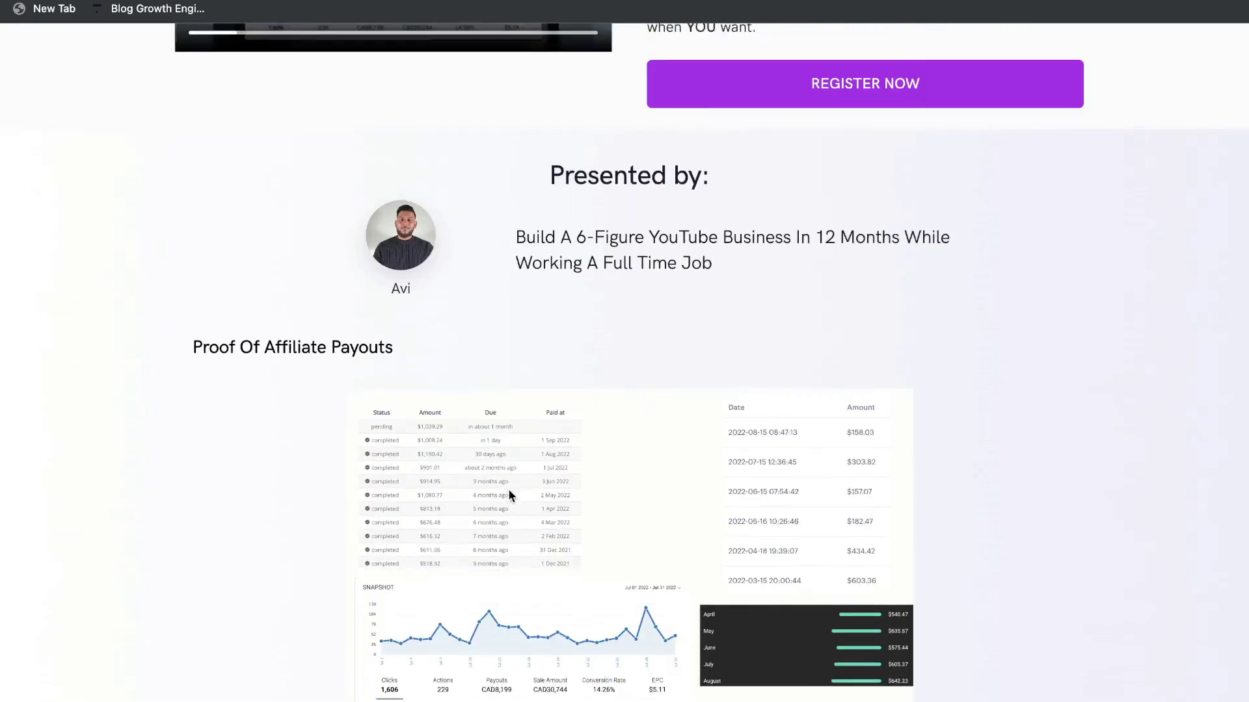
{"action": "scroll", "coordinate": [522, 499], "scroll_direction": "down", "scroll_amount": 1}
{"action": "left_click_drag", "start_coordinate": [195, 251], "coordinate": [234, 253]}
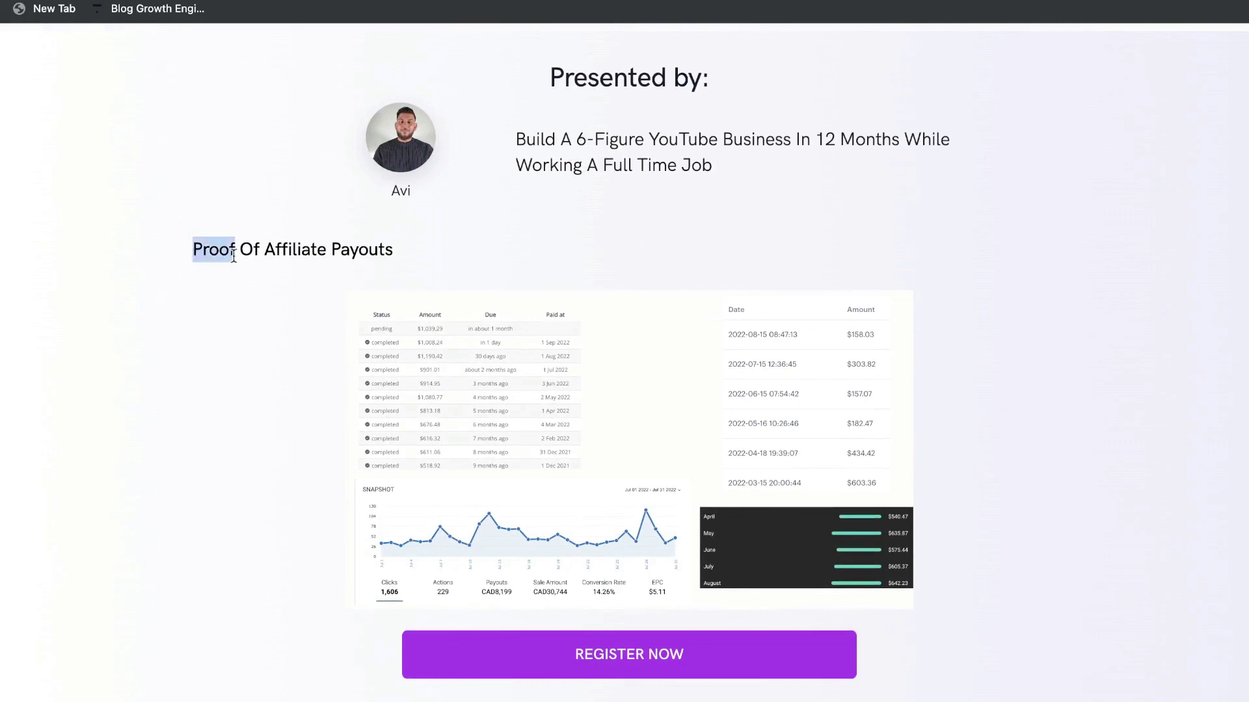
{"action": "scroll", "coordinate": [576, 278], "scroll_direction": "down", "scroll_amount": 1}
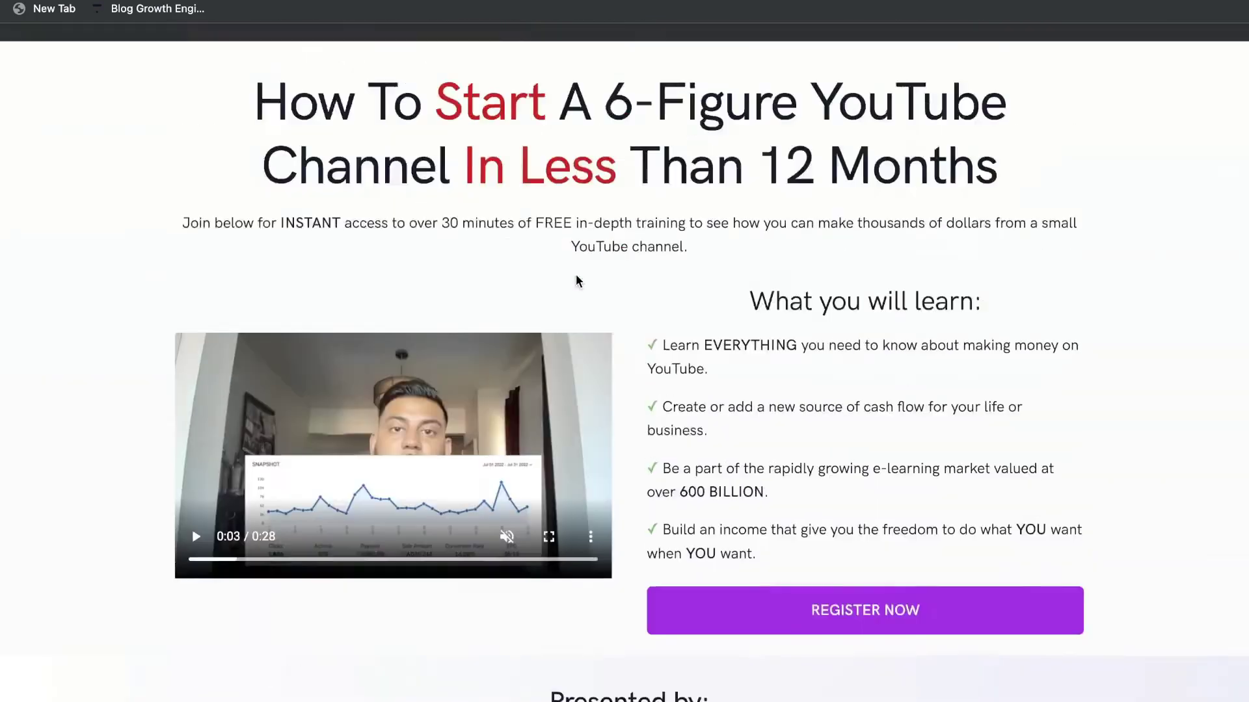
{"action": "scroll", "coordinate": [827, 356], "scroll_direction": "down", "scroll_amount": 2}
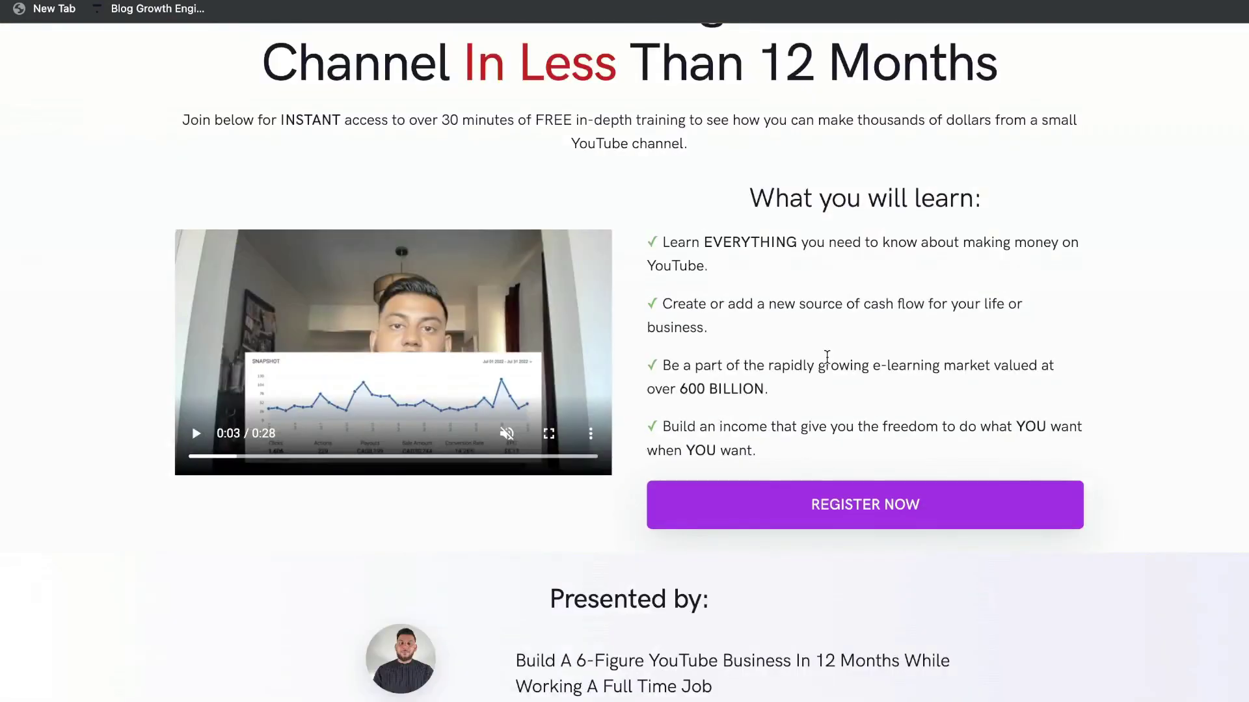
Submit a test registration with a first name and e-mail address via REGISTER NOW.
{"action": "left_click", "coordinate": [821, 506]}
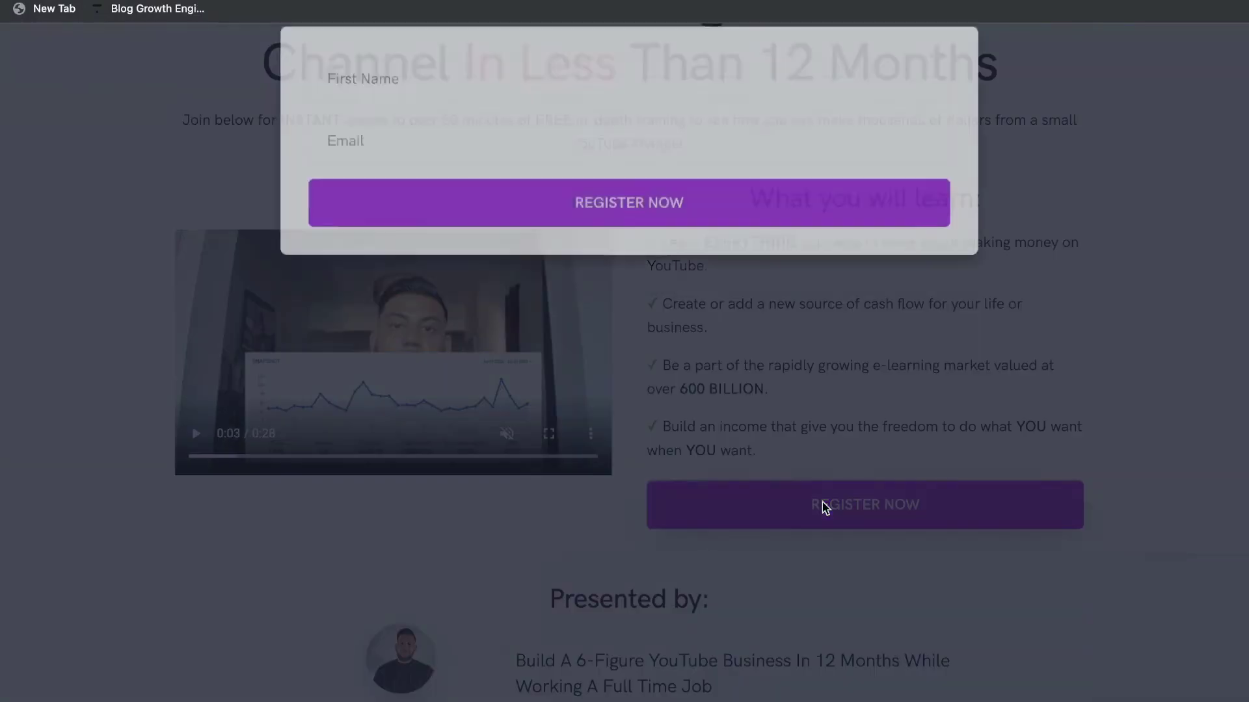
{"action": "left_click", "coordinate": [538, 109]}
{"action": "type", "text": "avi"}
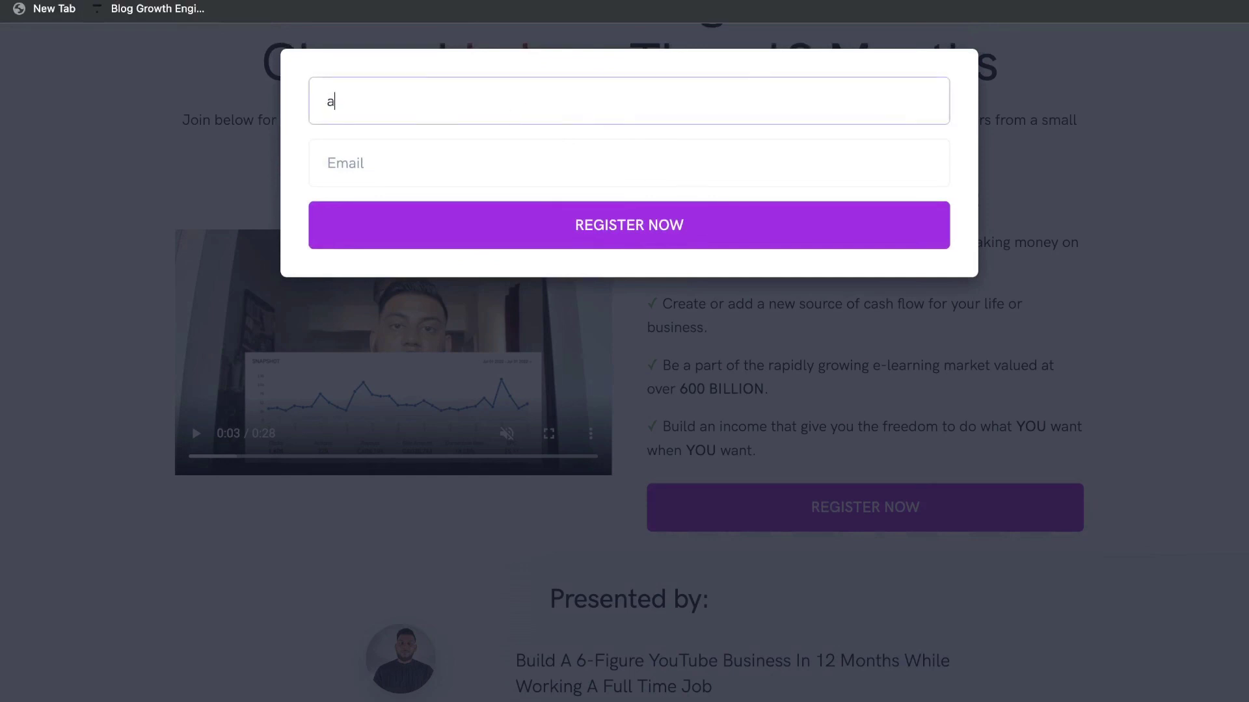
{"action": "key", "text": "Tab"}
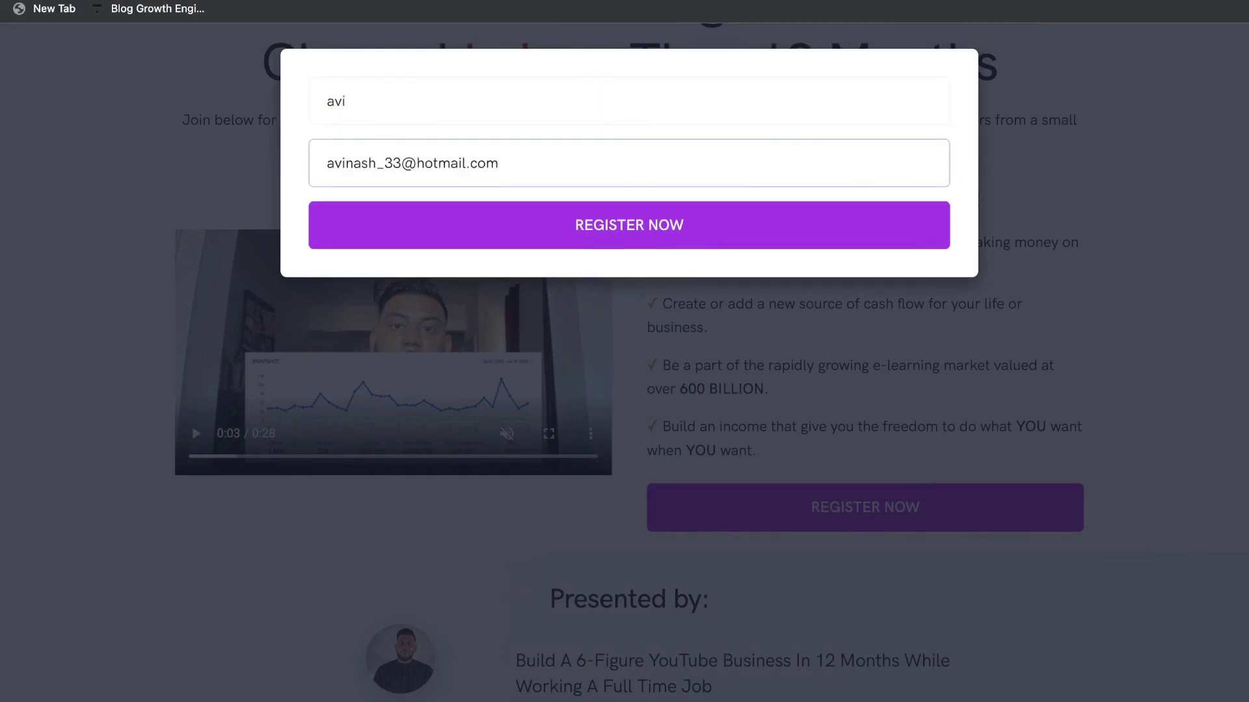
{"action": "left_click", "coordinate": [508, 226]}
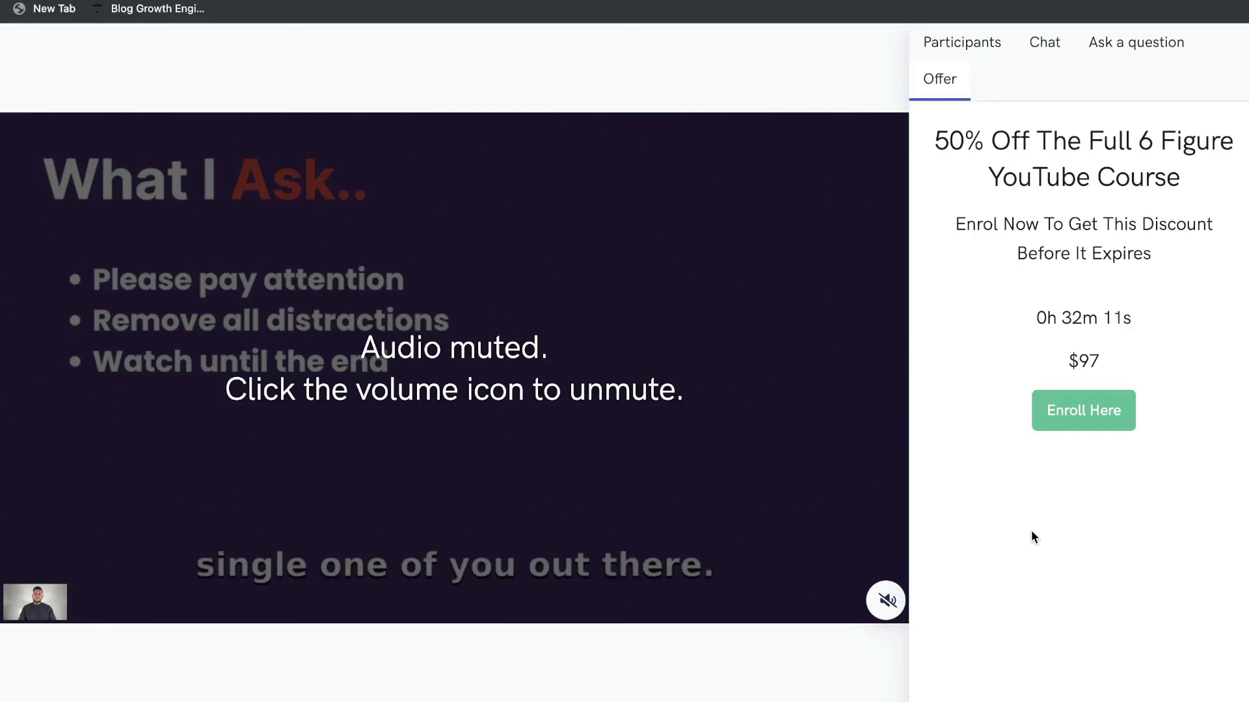
Follow the 50% Off offer's Enroll Here to the 6 Figure YouTube Course curriculum.
{"action": "left_click", "coordinate": [1076, 408]}
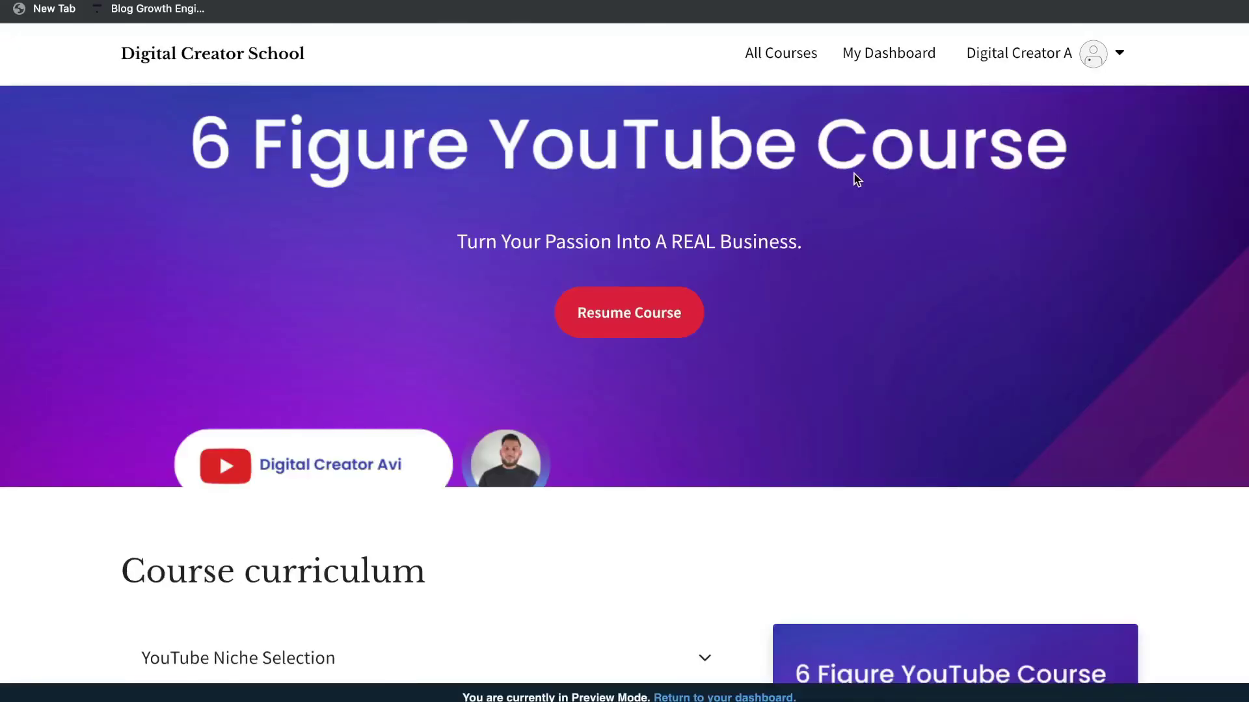
{"action": "scroll", "coordinate": [759, 208], "scroll_direction": "down", "scroll_amount": 2}
{"action": "scroll", "coordinate": [758, 208], "scroll_direction": "down", "scroll_amount": 10}
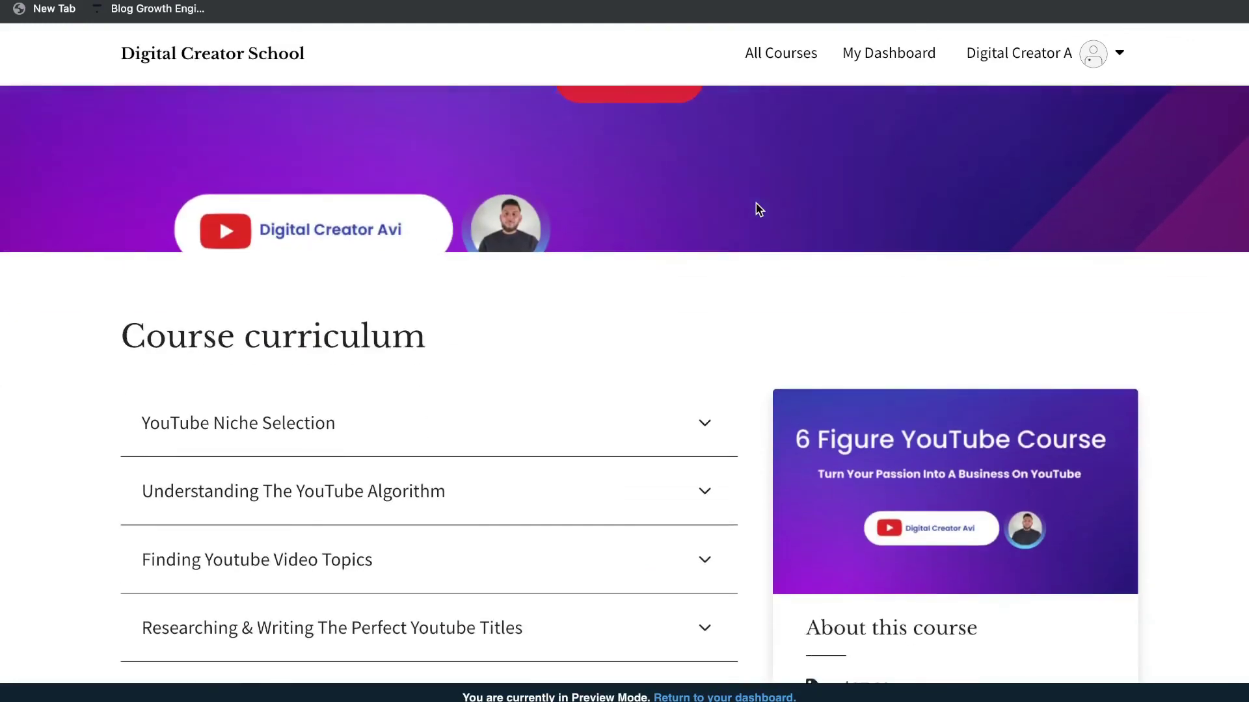